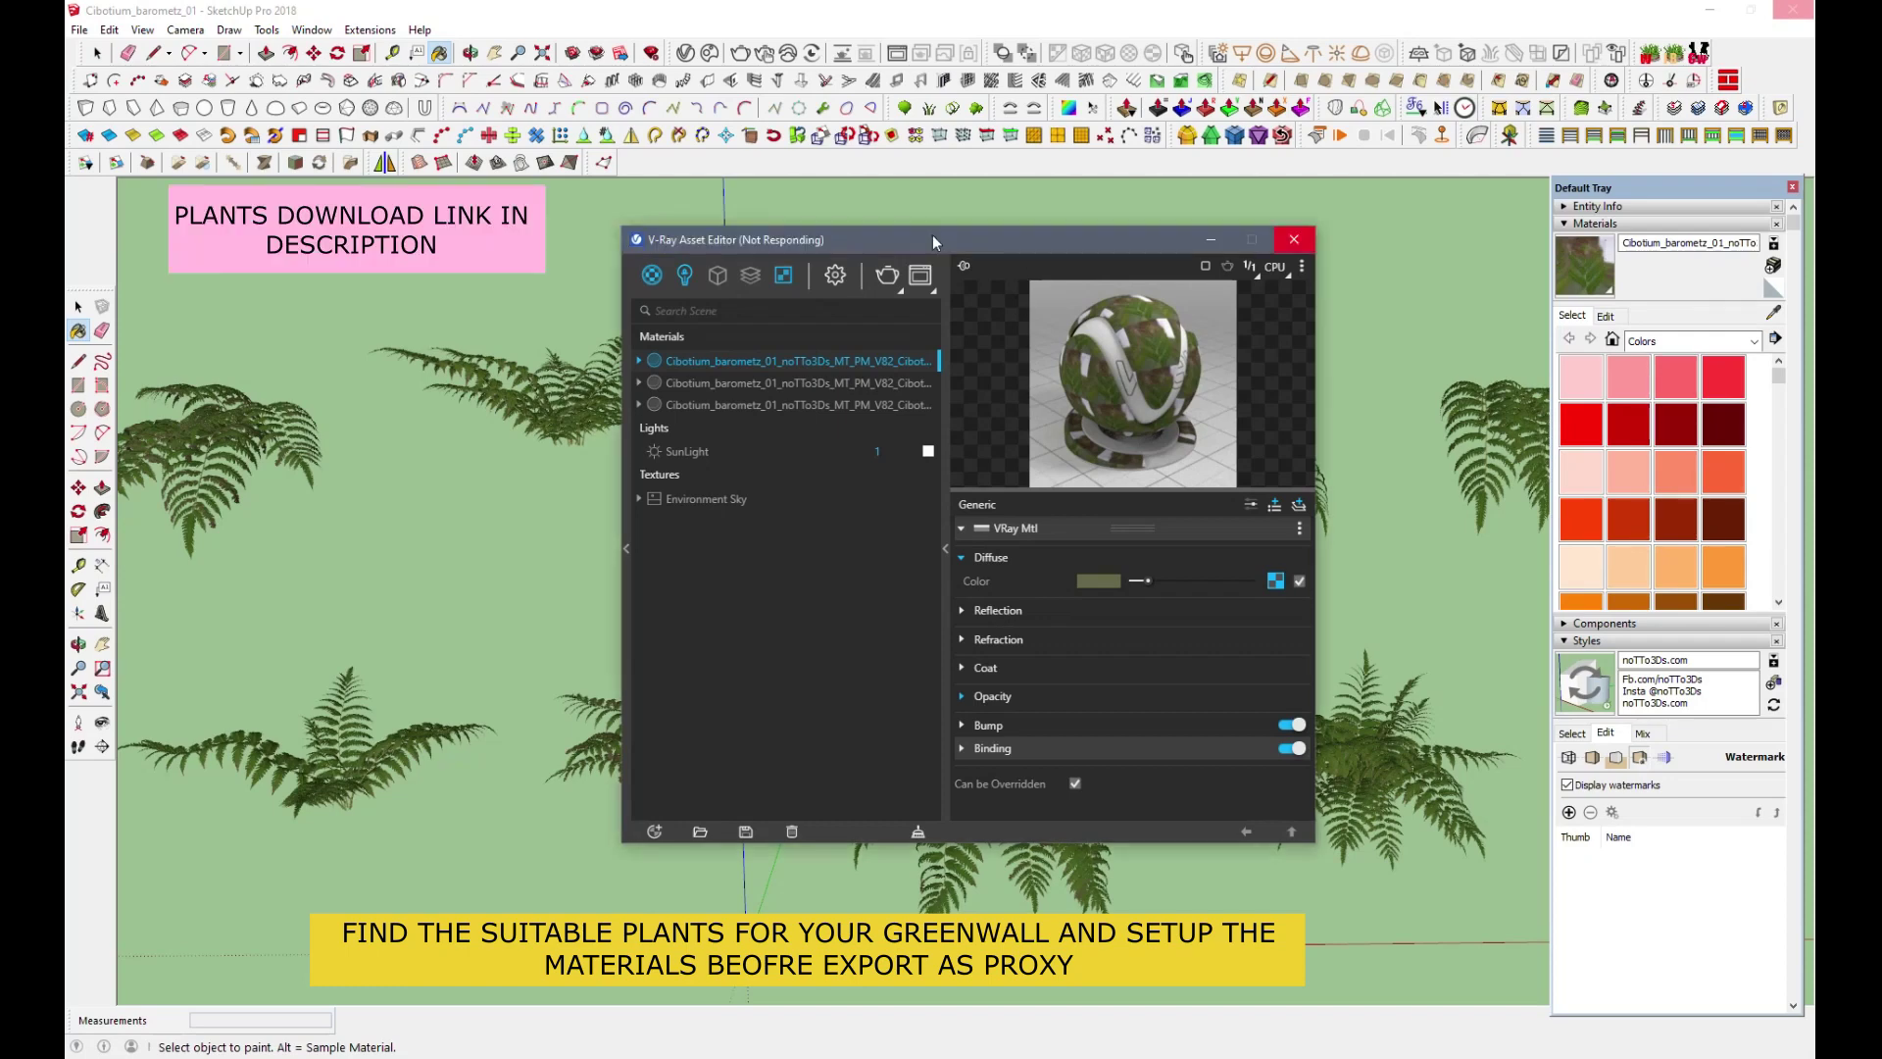
Add reflection to the three fern materials, with a grey reflection colour and 0.95 glossiness.
drag(932, 239, 899, 236)
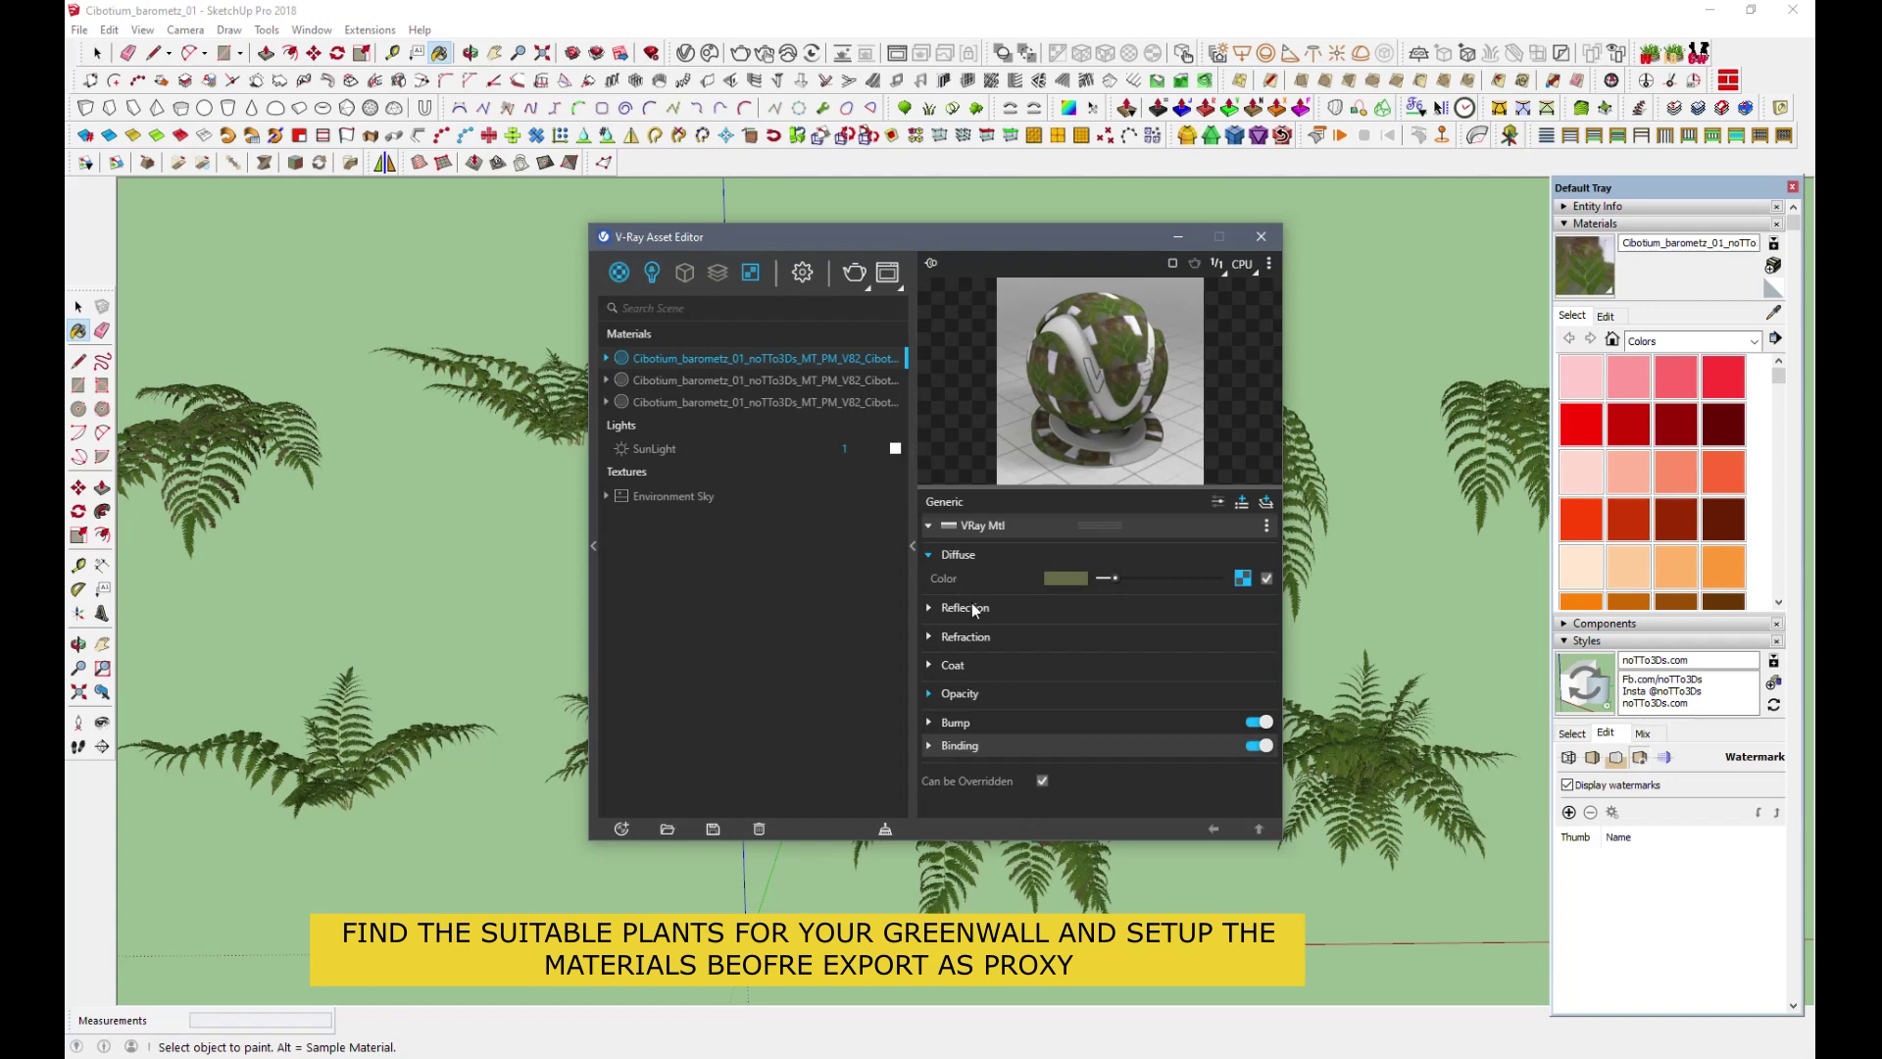
click(970, 607)
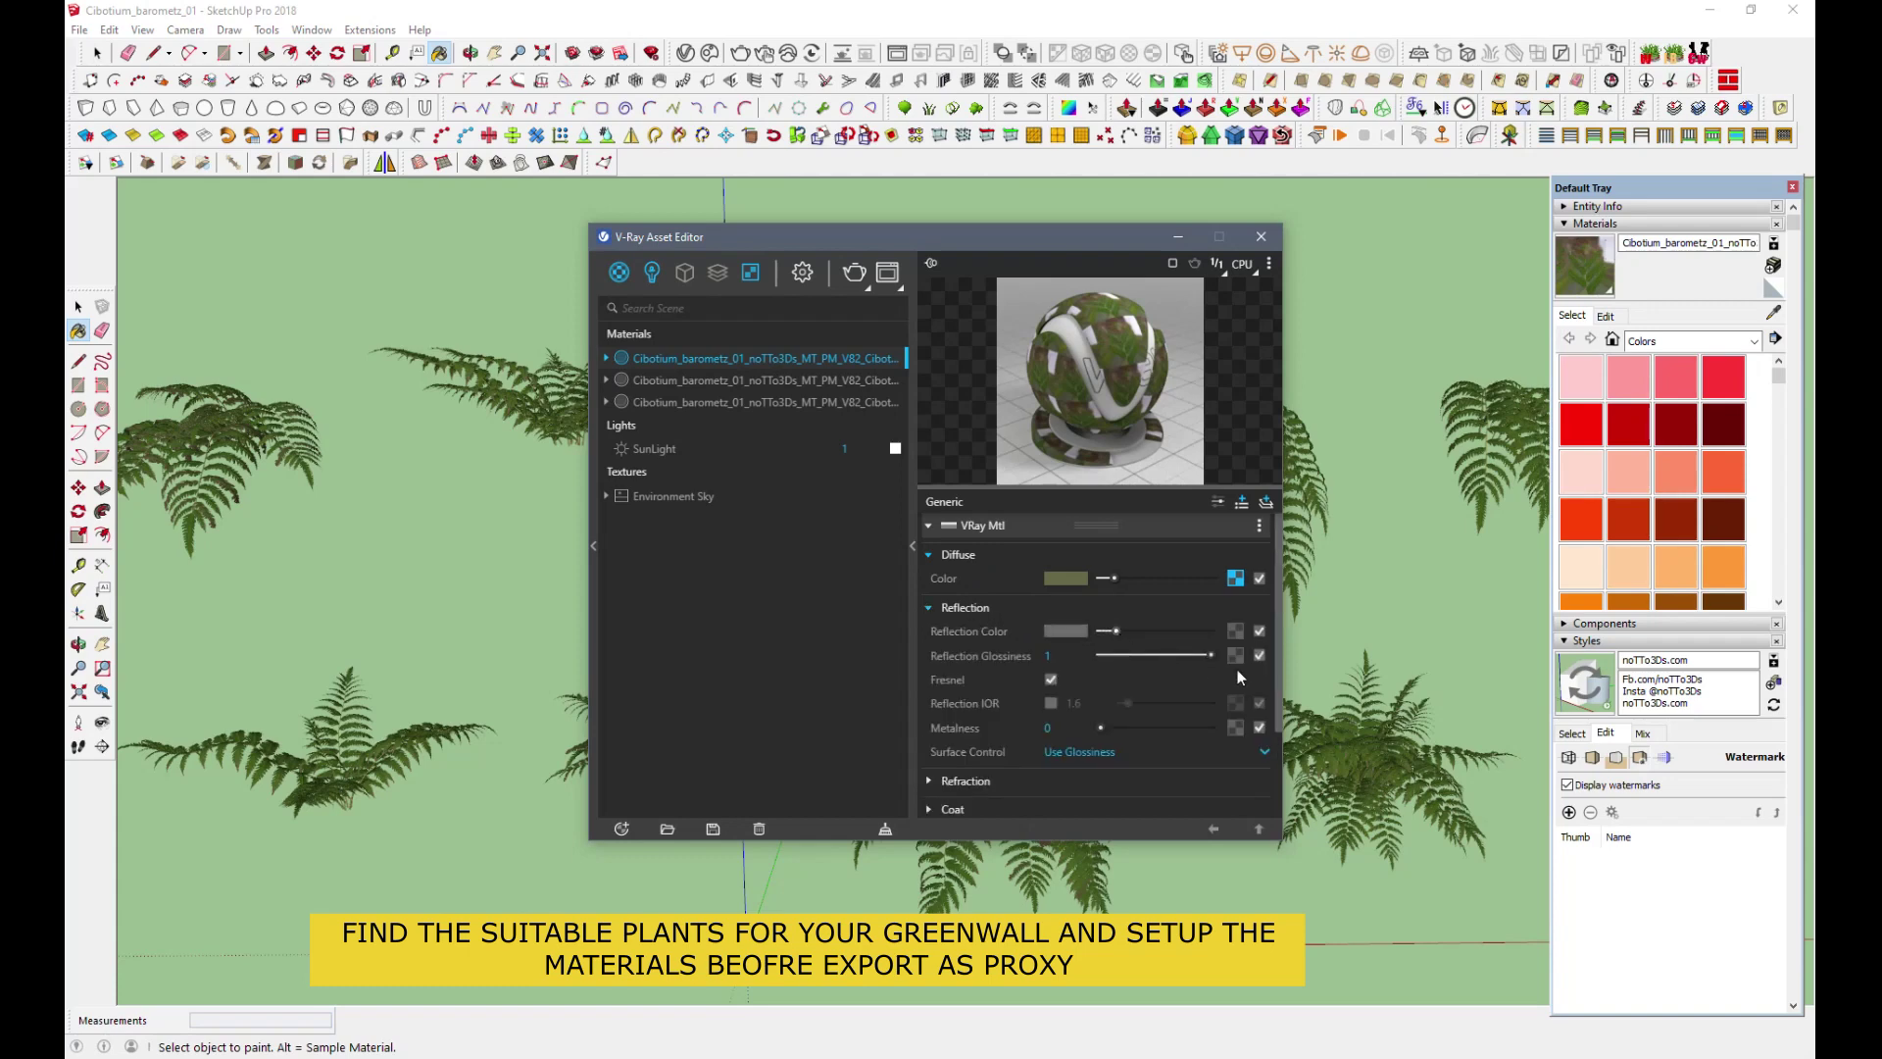
click(846, 379)
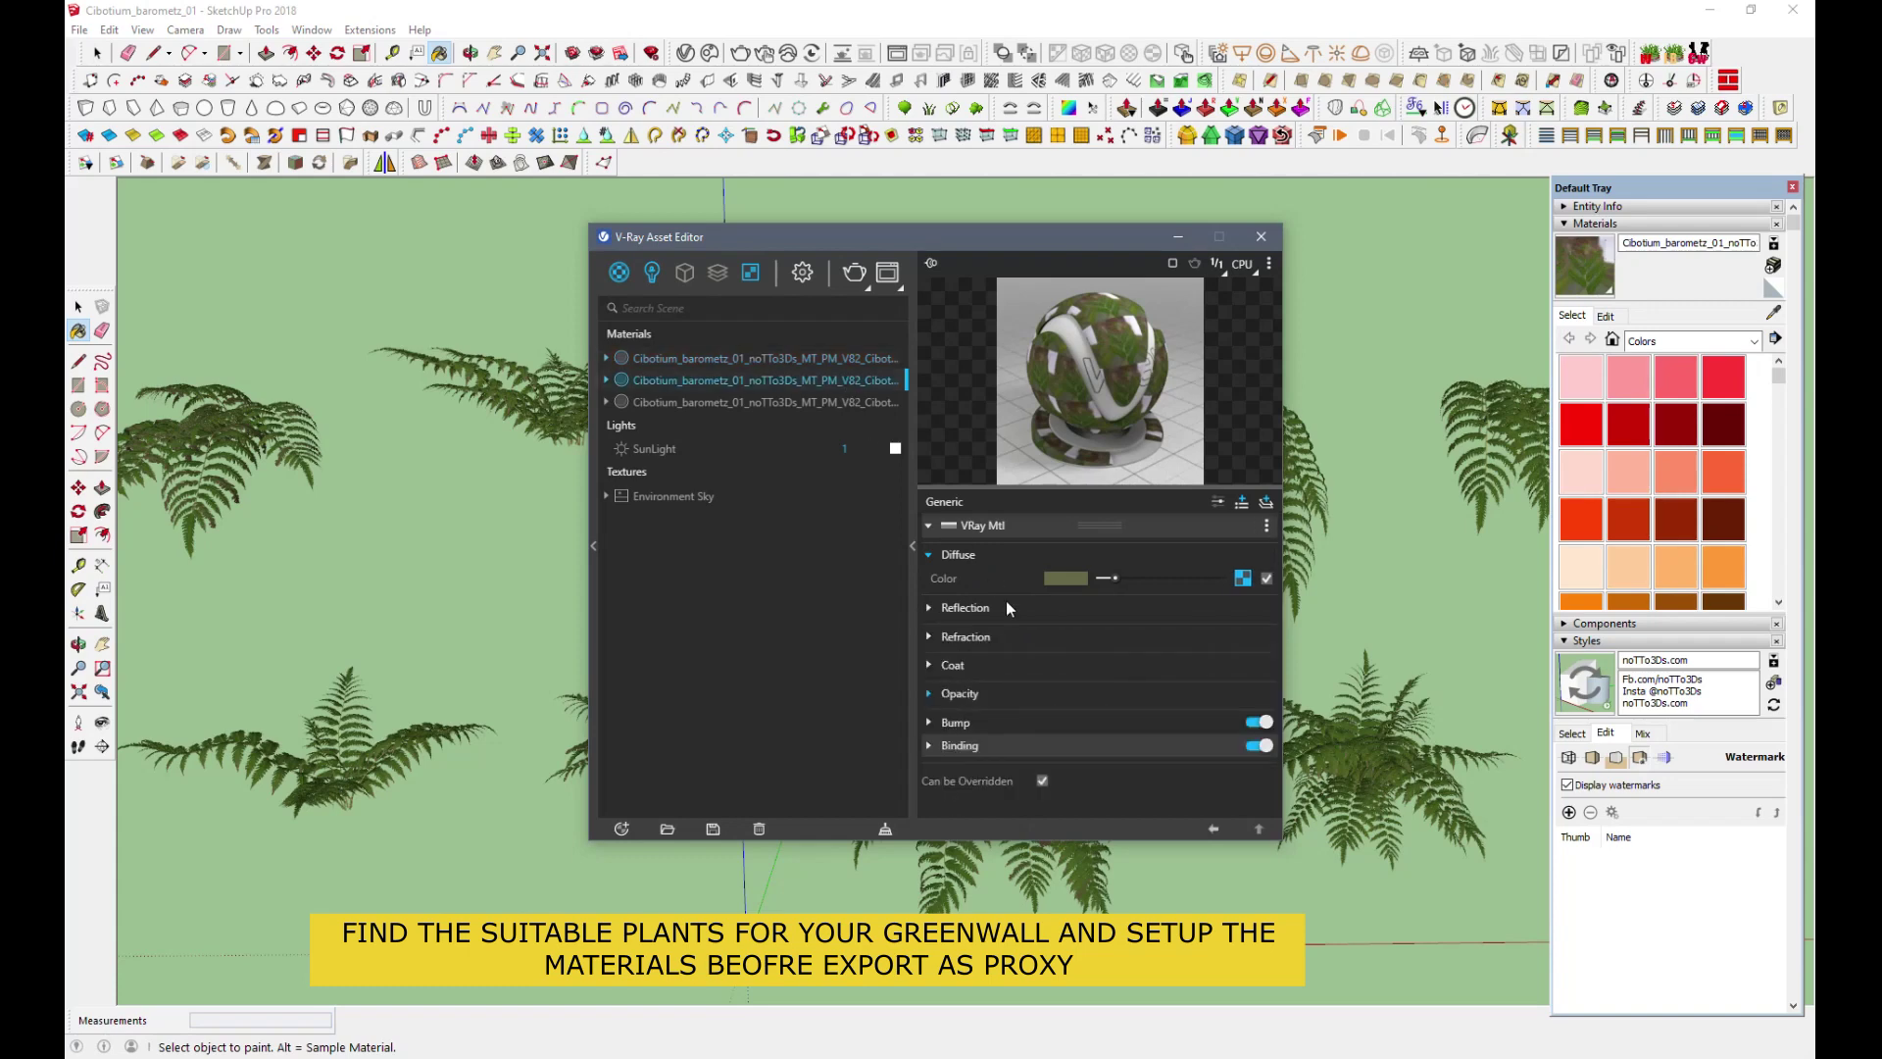
click(966, 607)
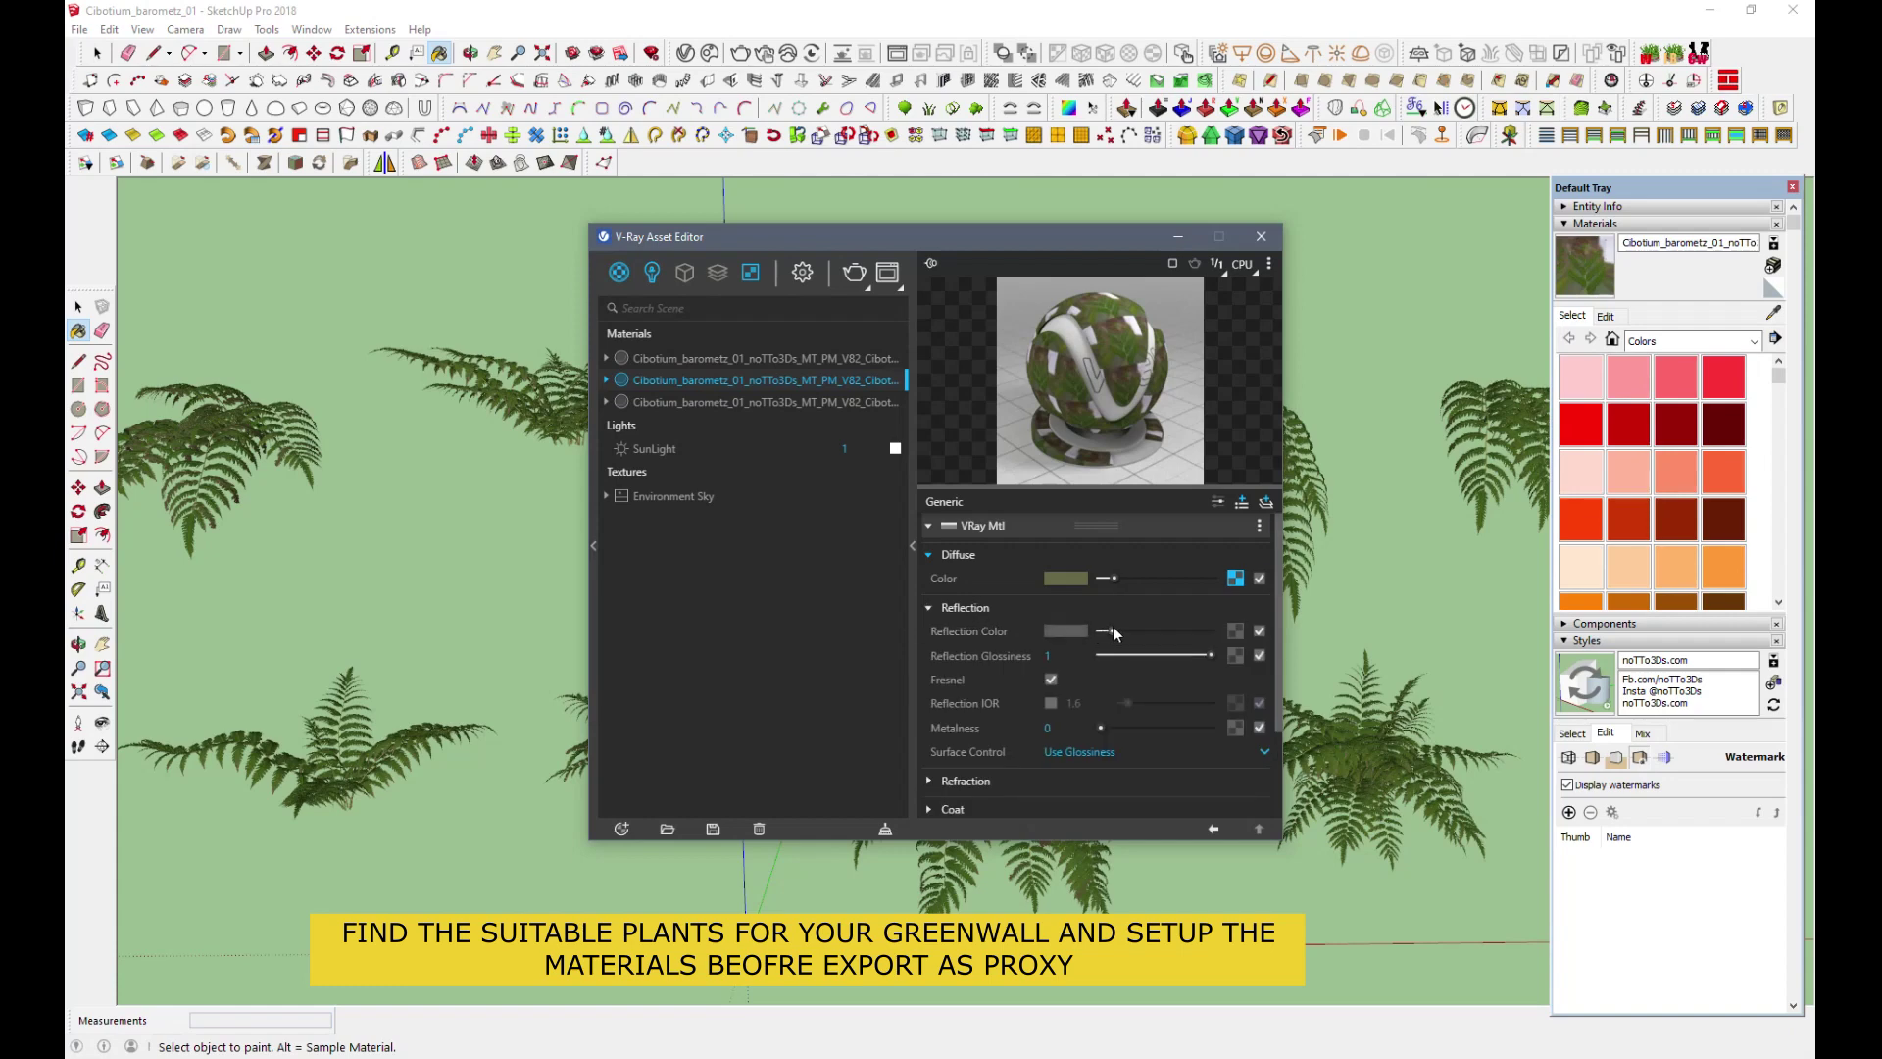
click(1201, 652)
click(780, 402)
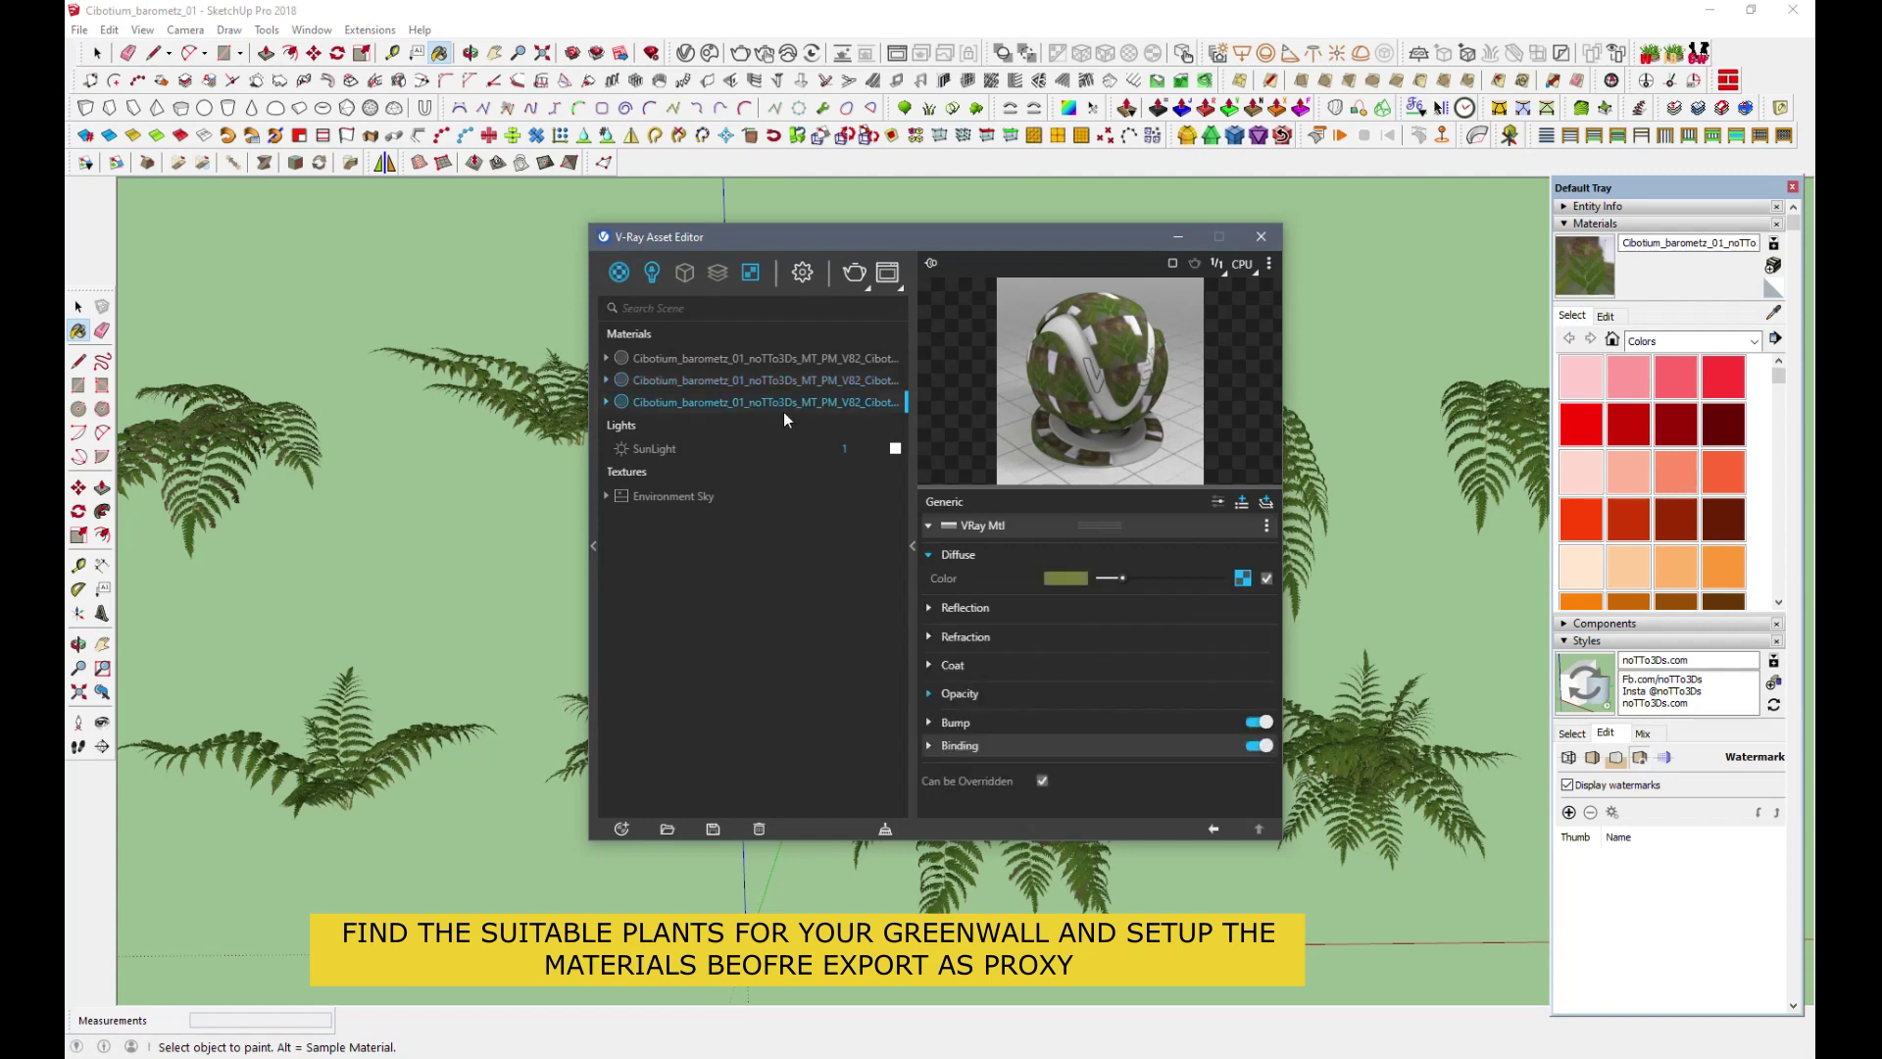
click(984, 607)
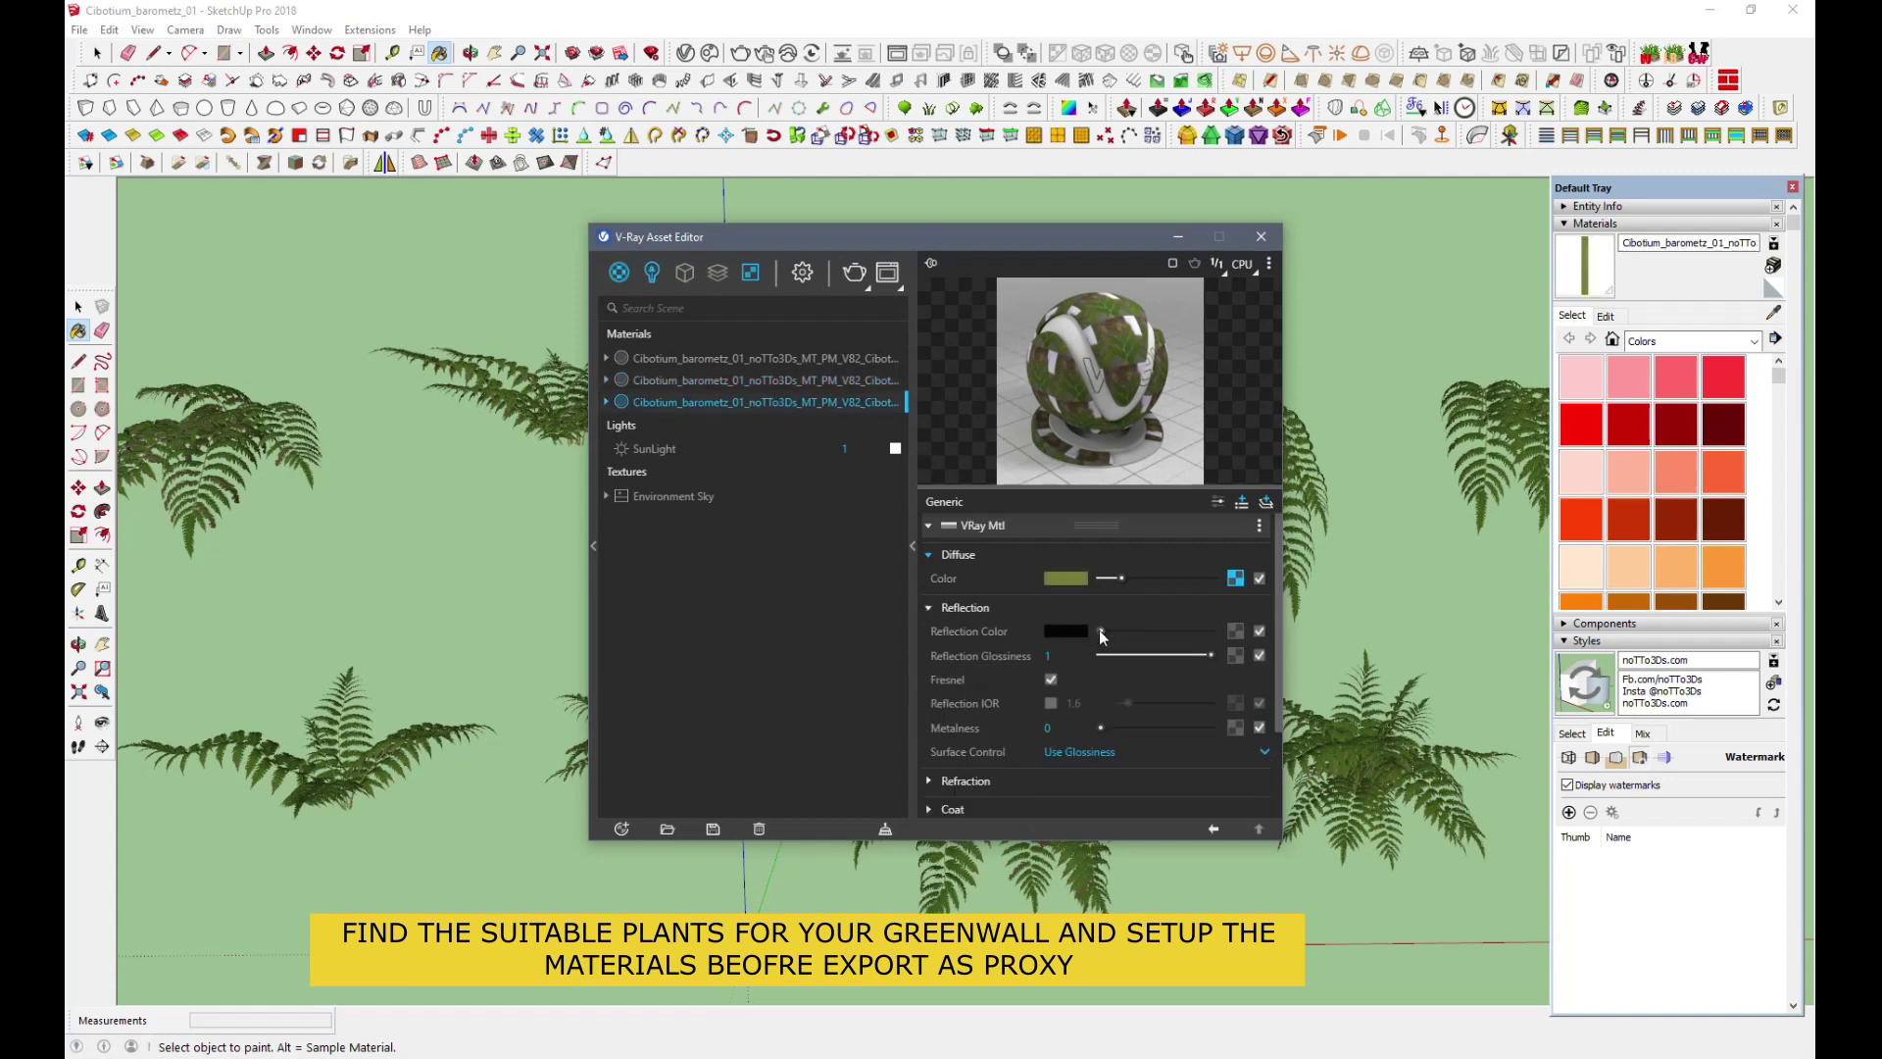
drag(1115, 638, 1122, 638)
Close the V-Ray material editor and select the whole fern group.
click(1262, 236)
key(space)
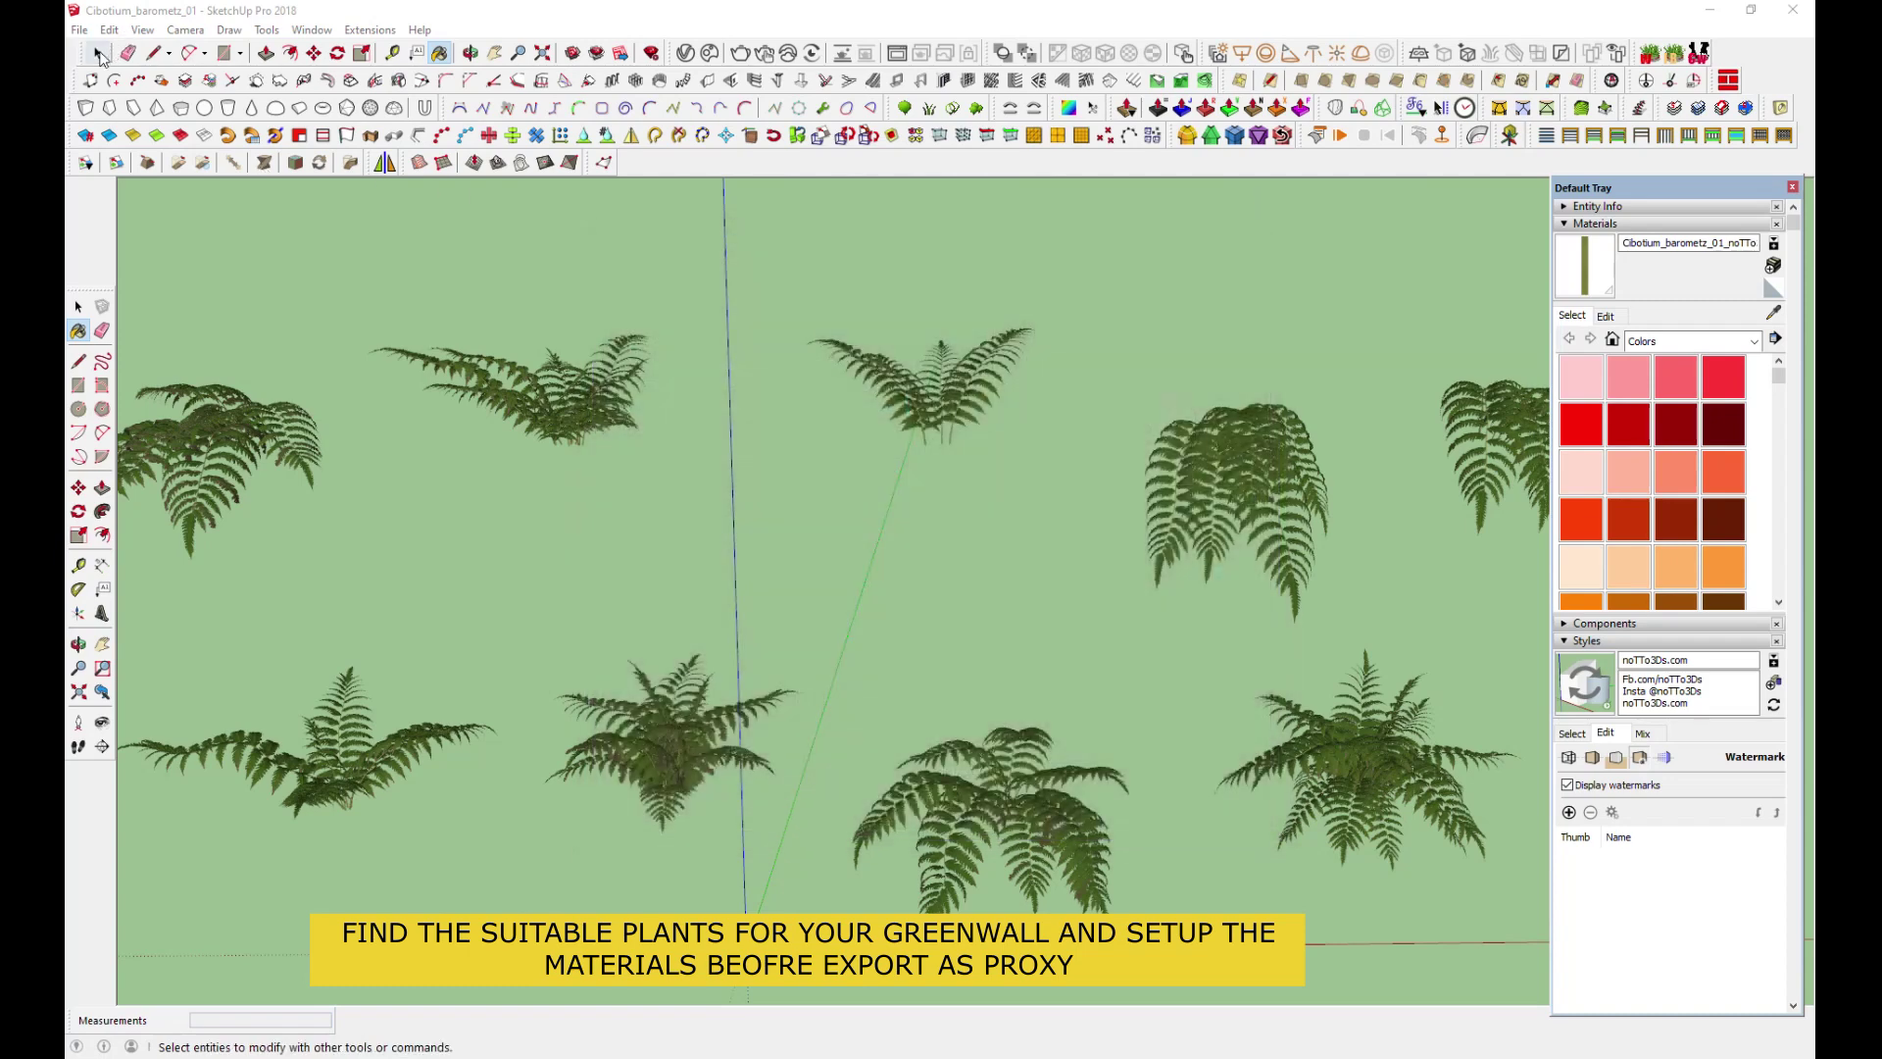
click(1181, 493)
scroll(1181, 493, down, 2)
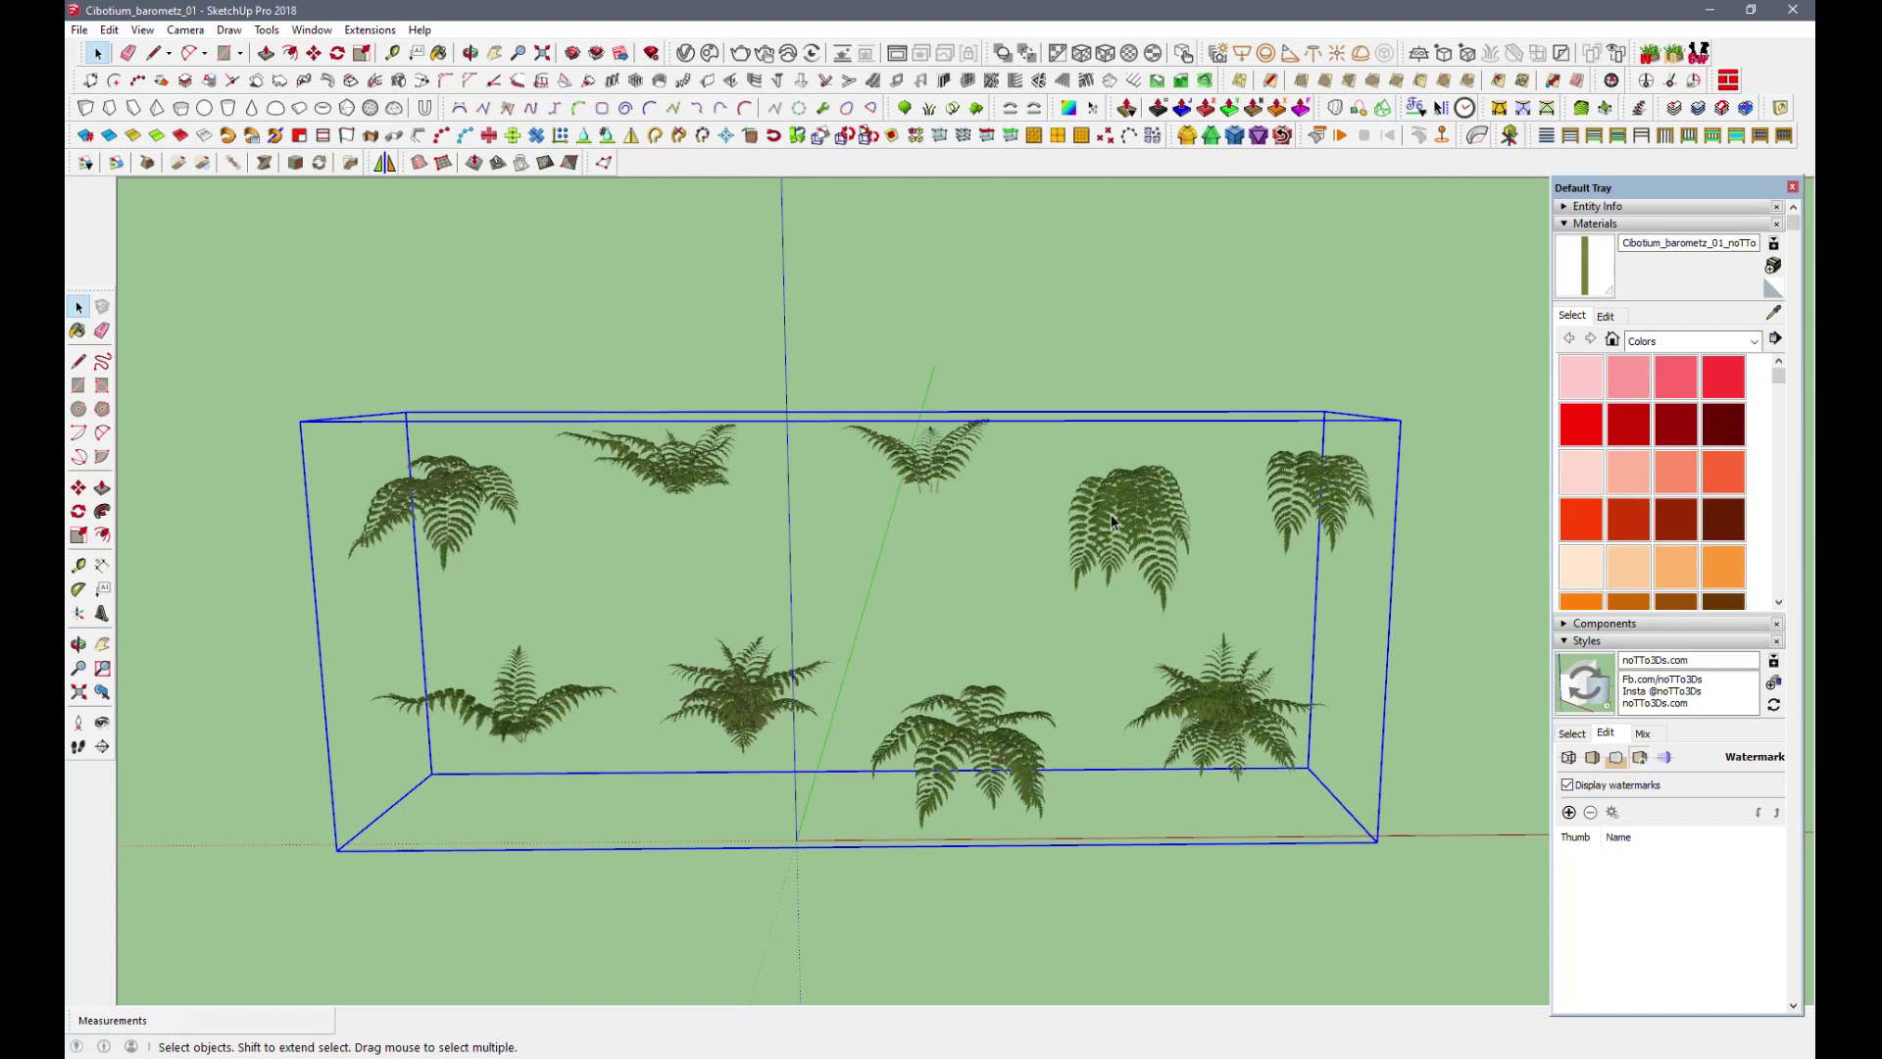
Explode the fern group and select one individual fern.
right_click(1110, 514)
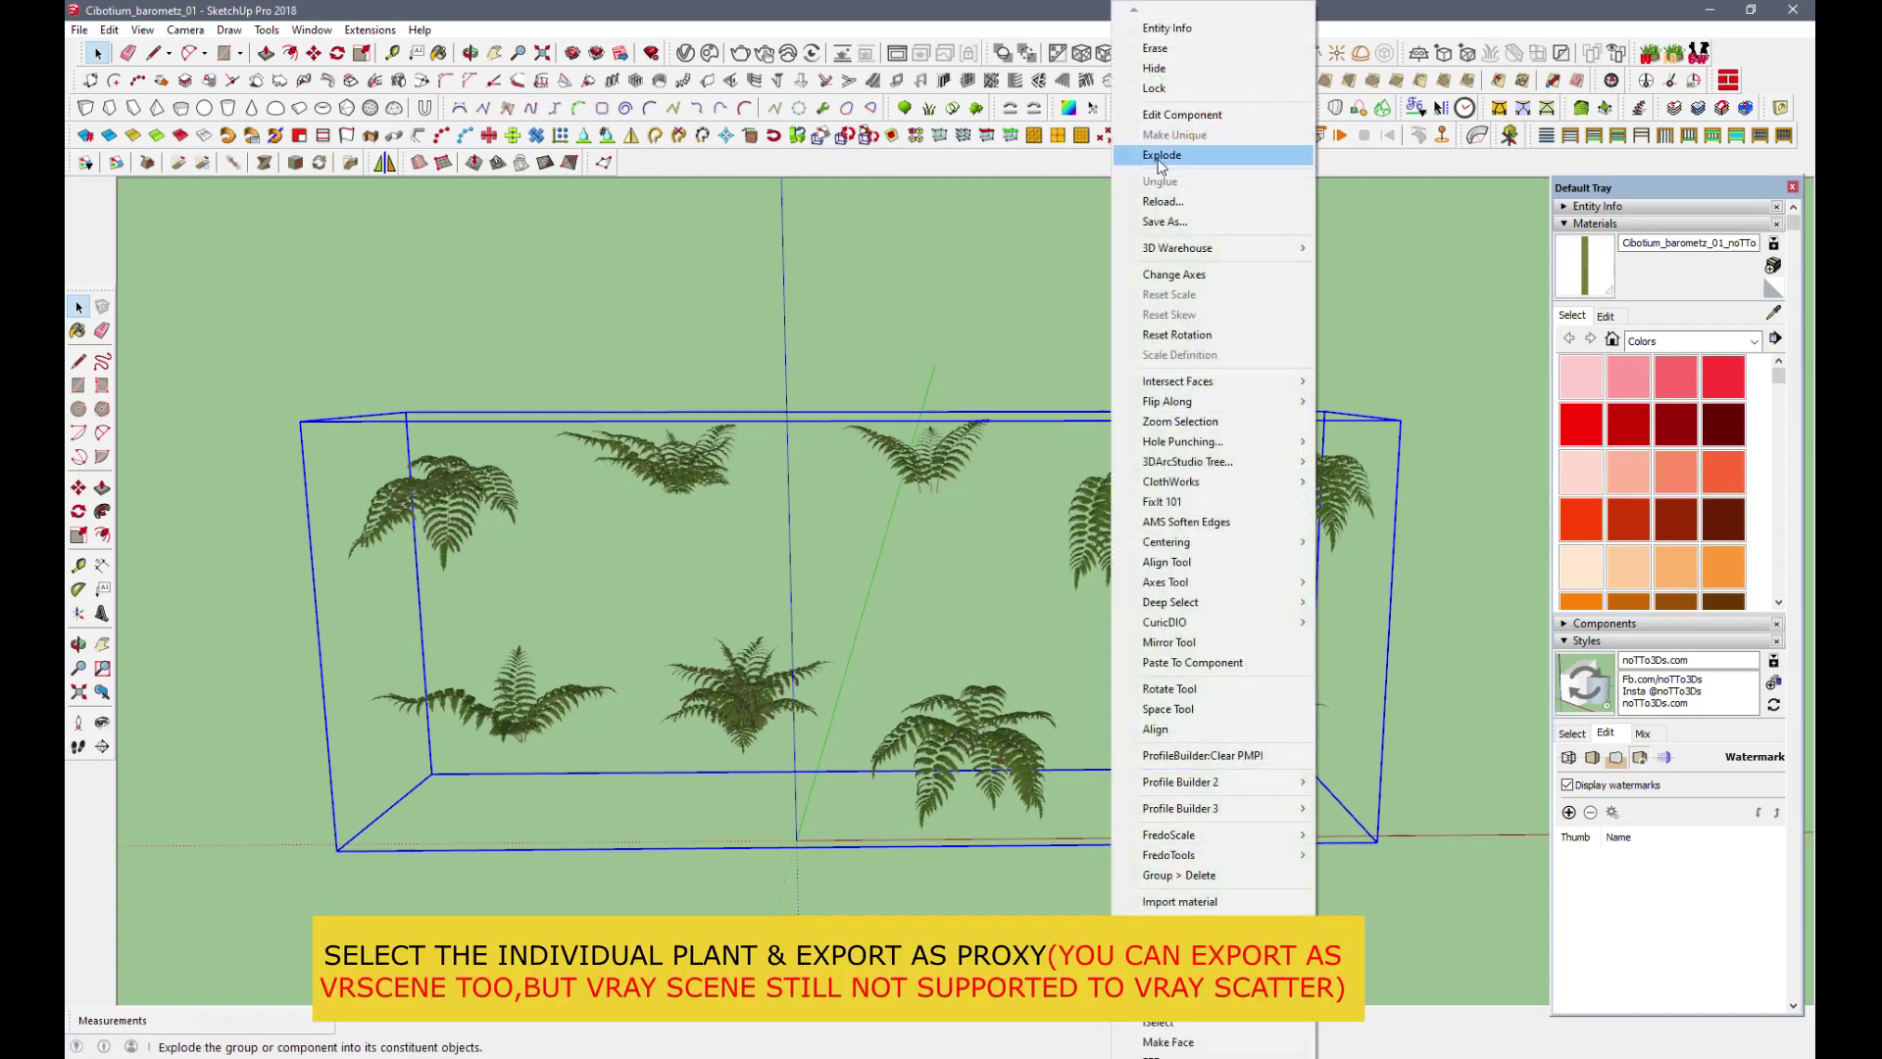
click(1159, 156)
click(1119, 345)
click(1120, 500)
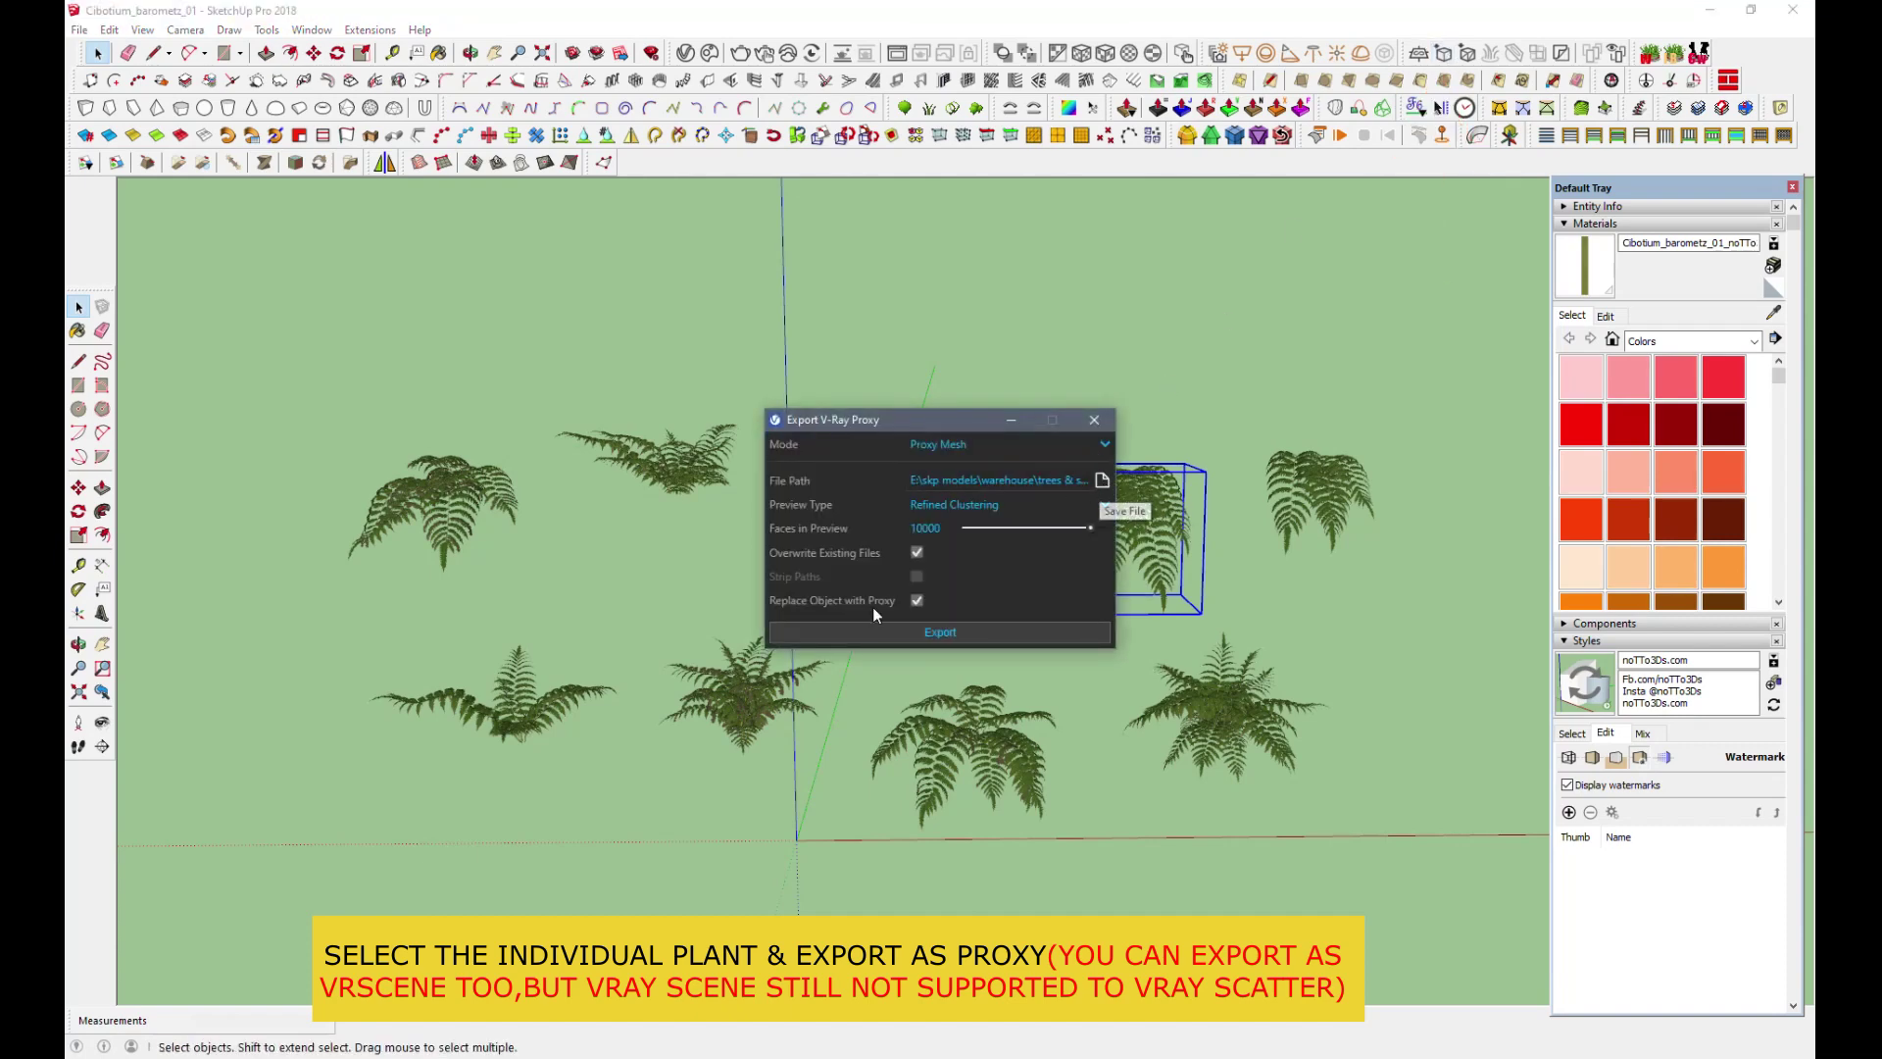
Export the selected fern as a V-Ray proxy into Desktop\plants.
click(875, 632)
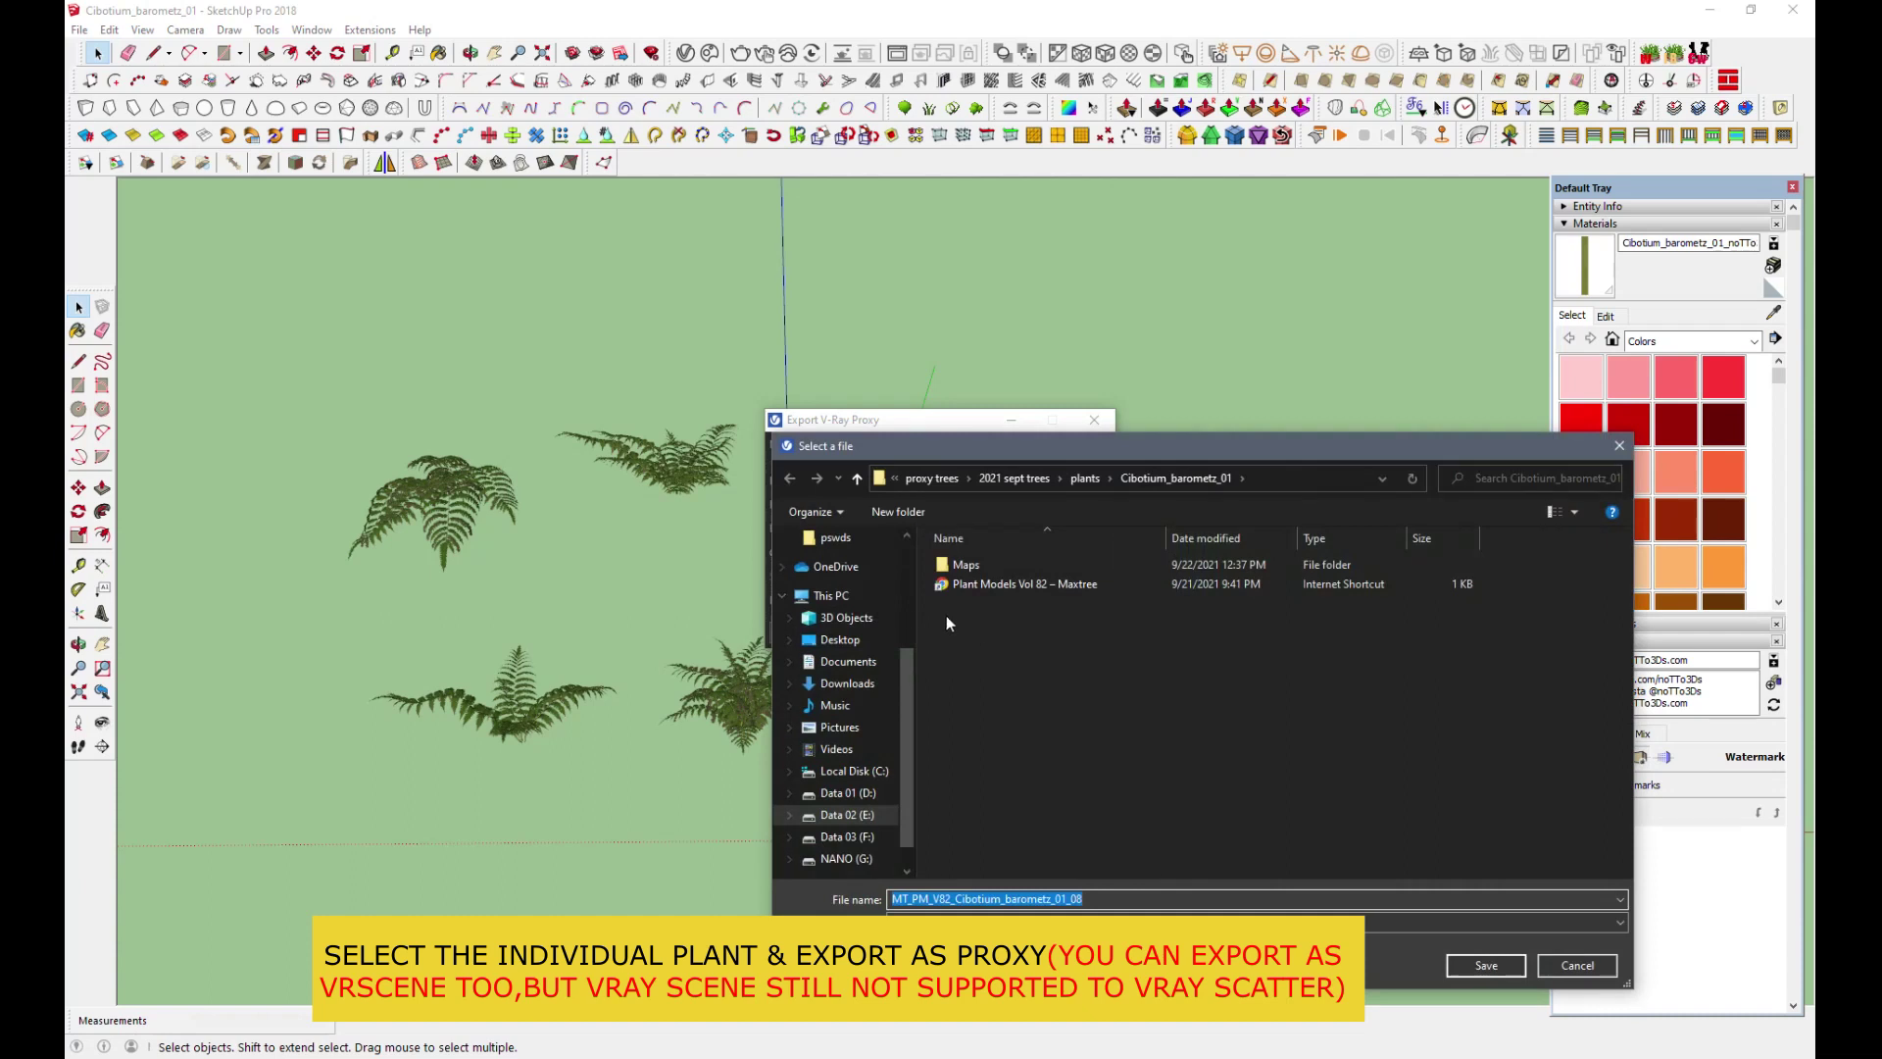
scroll(853, 608, up, 3)
click(840, 574)
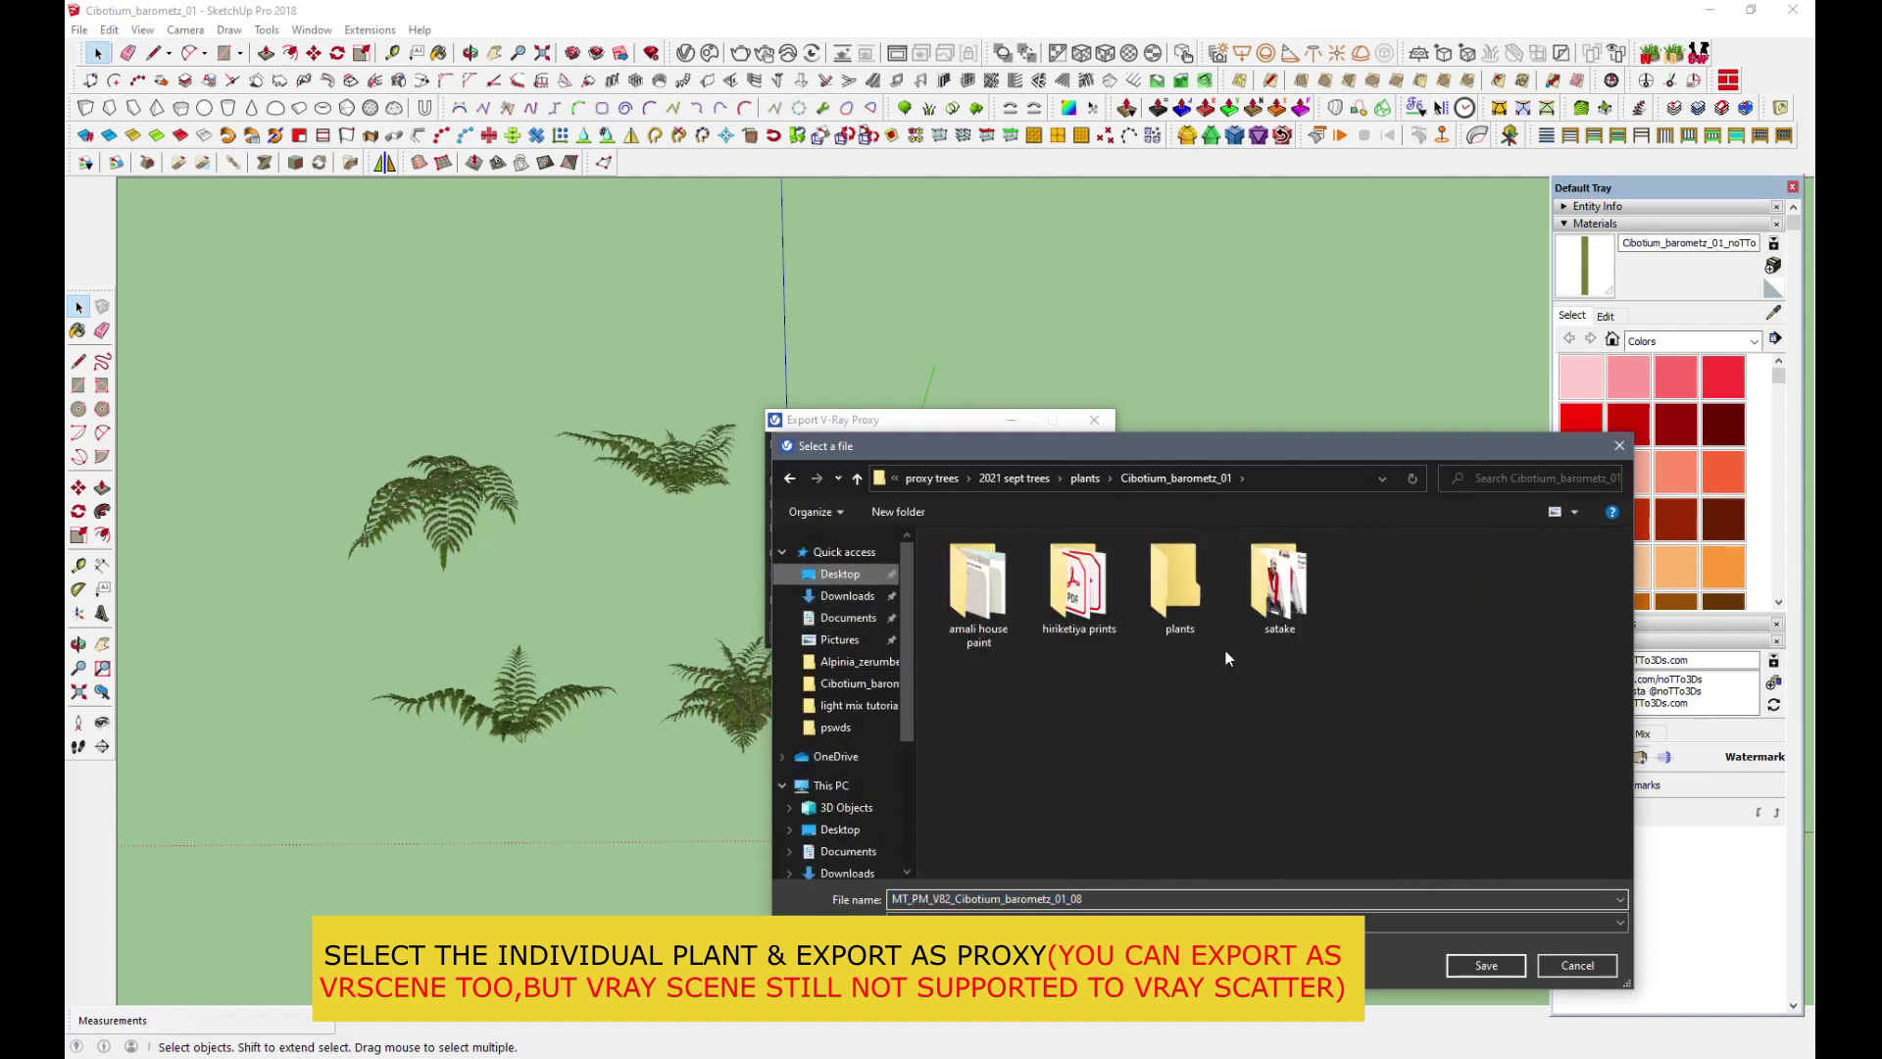
double_click(1180, 586)
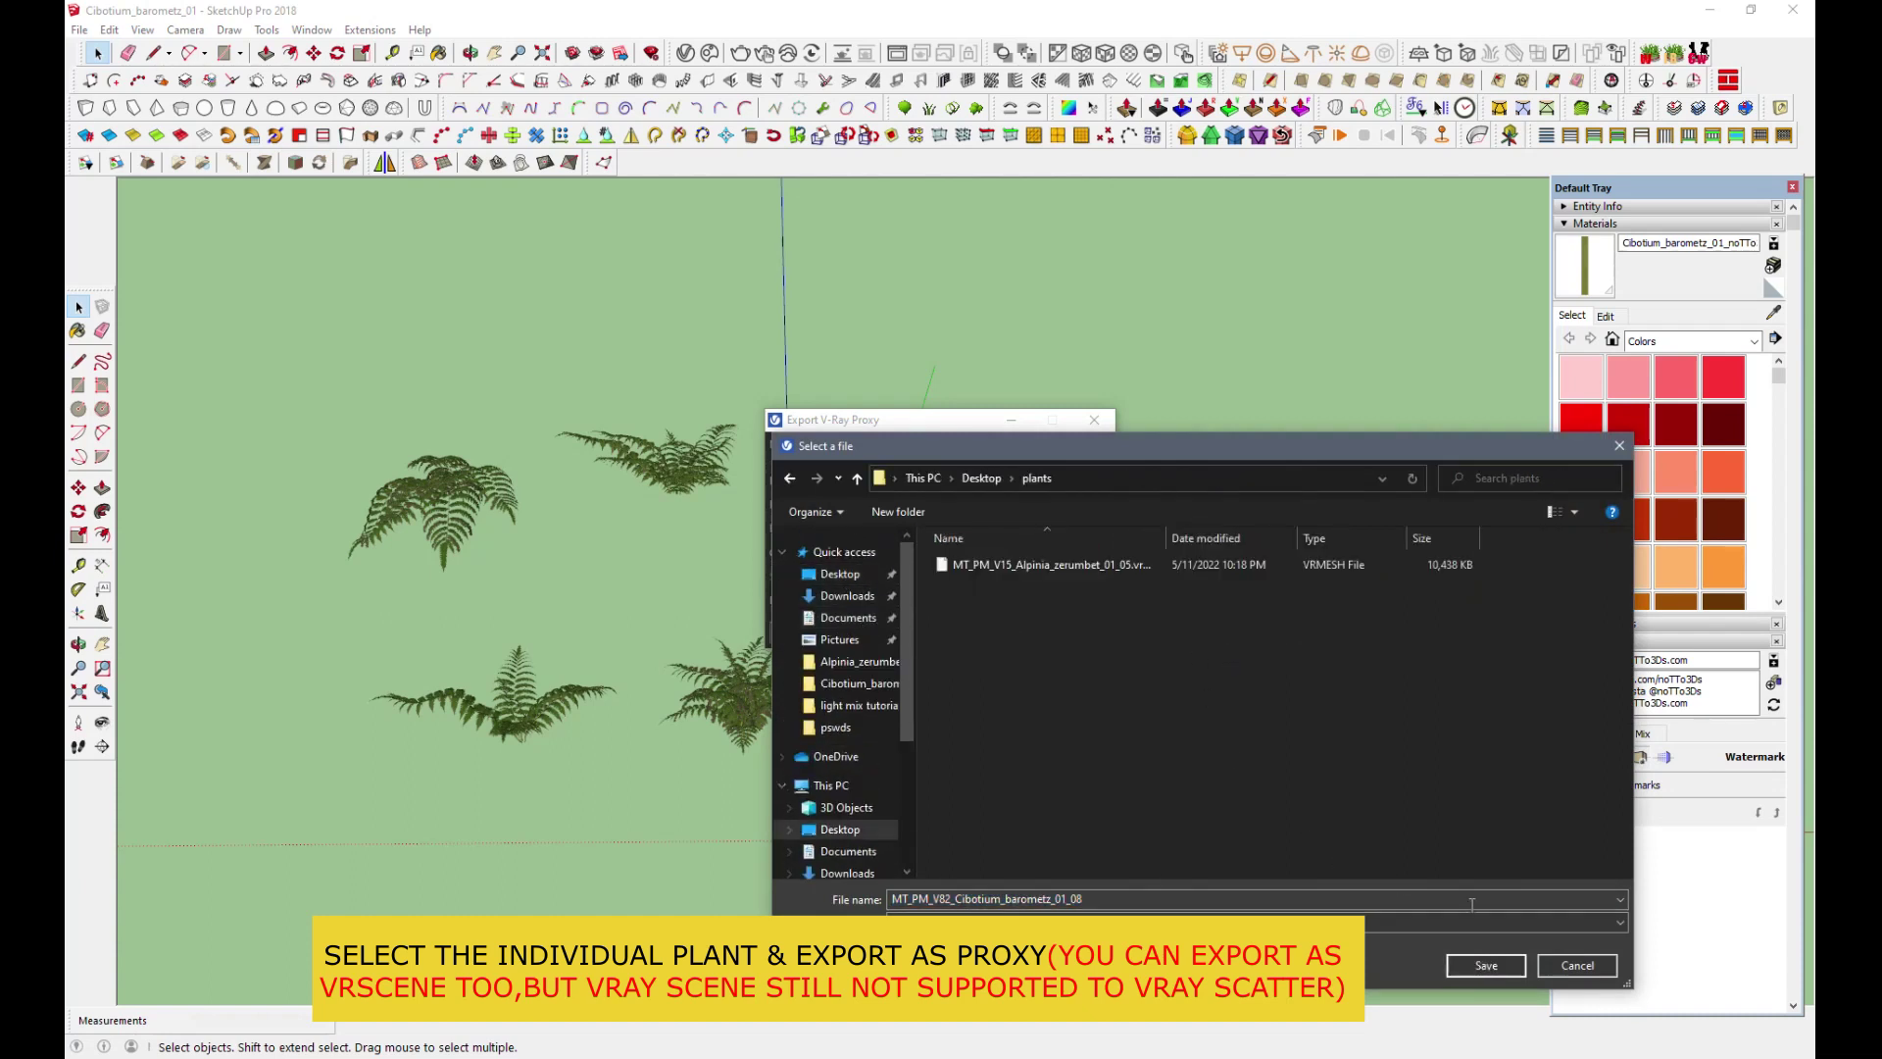
click(1507, 970)
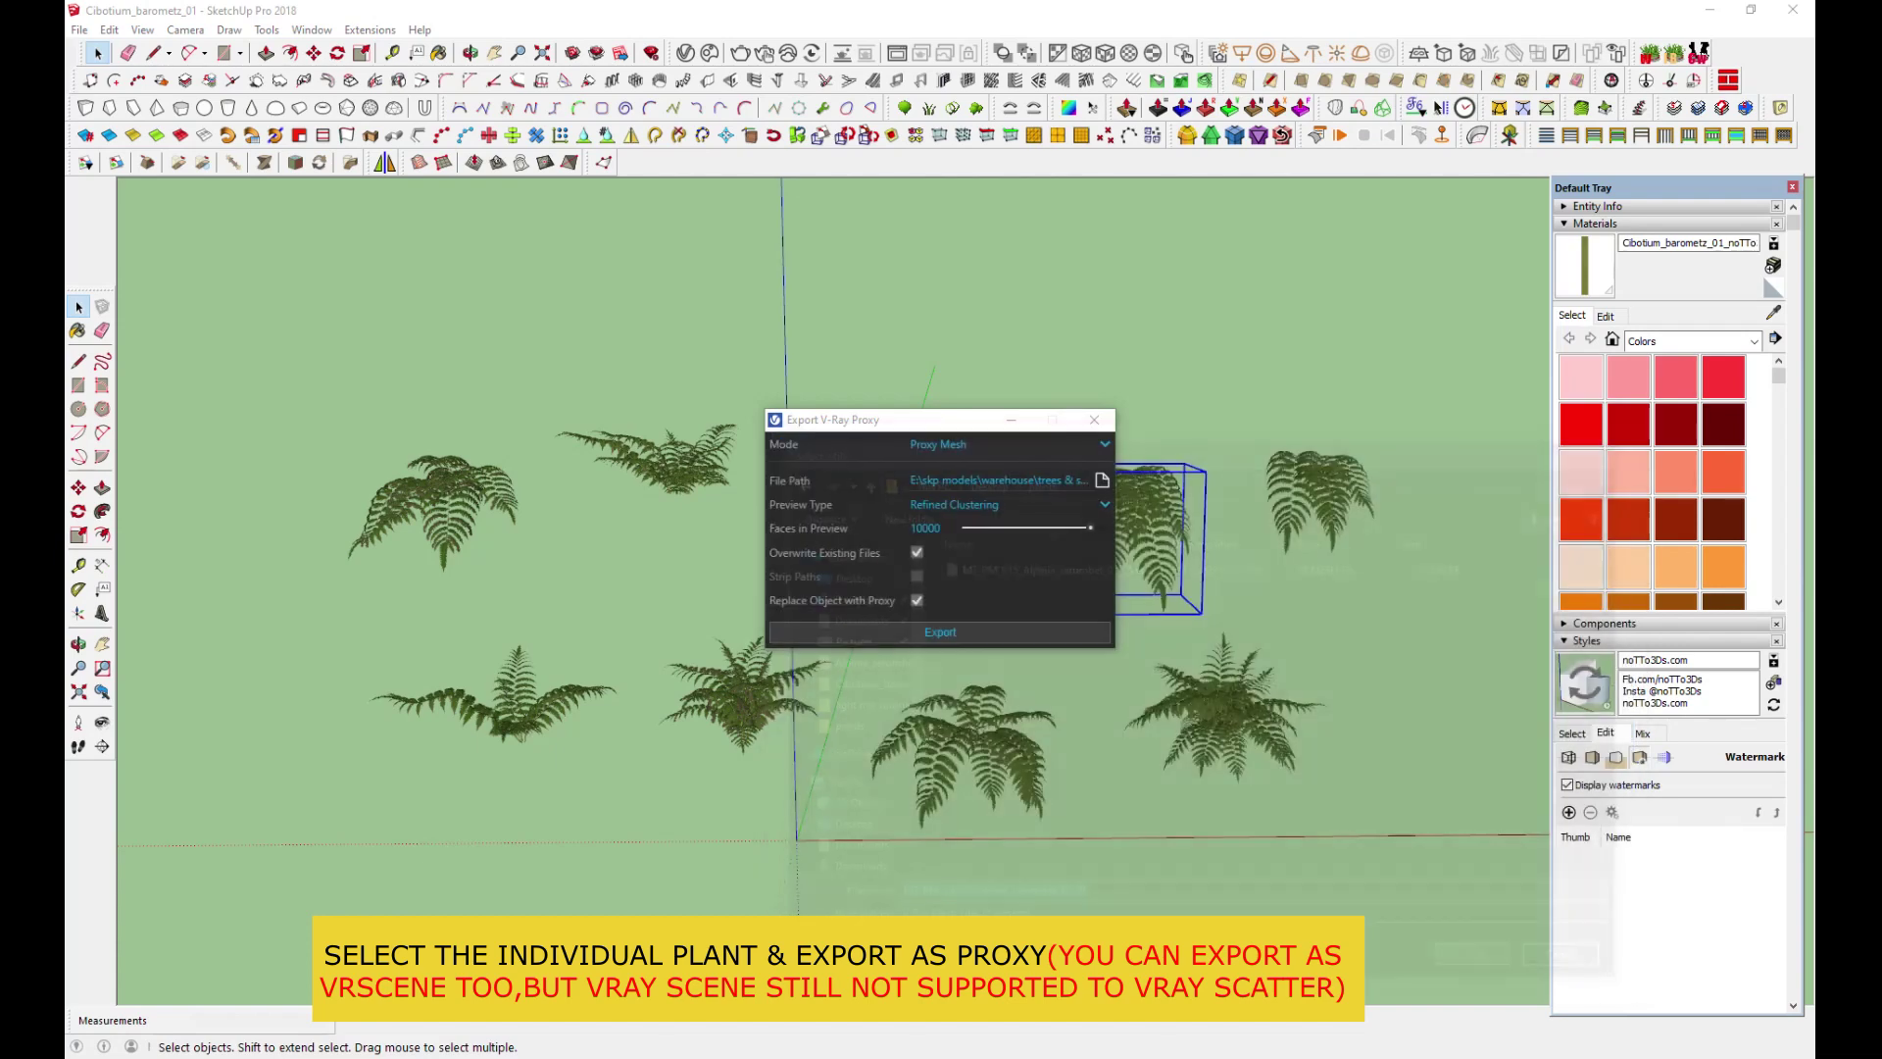
click(933, 632)
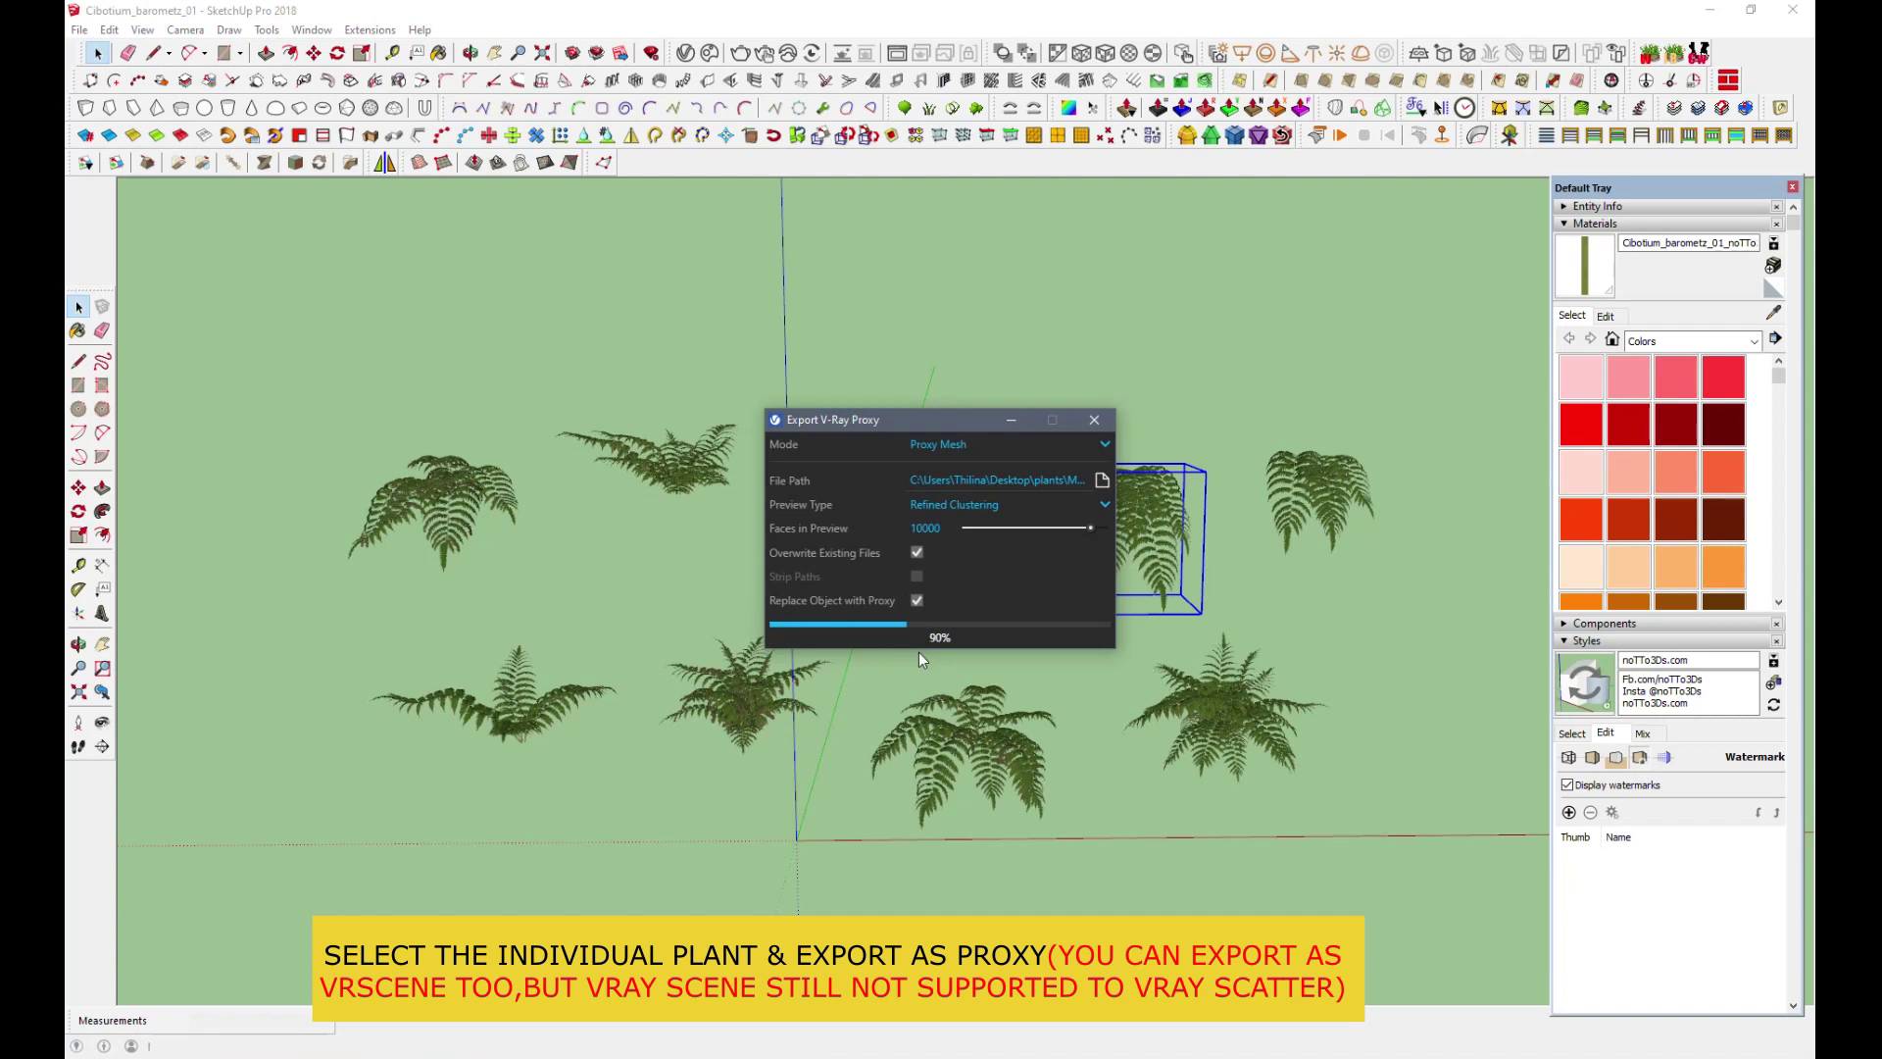
Export the next fern on the right as a proxy into Desktop\plants.
click(1314, 496)
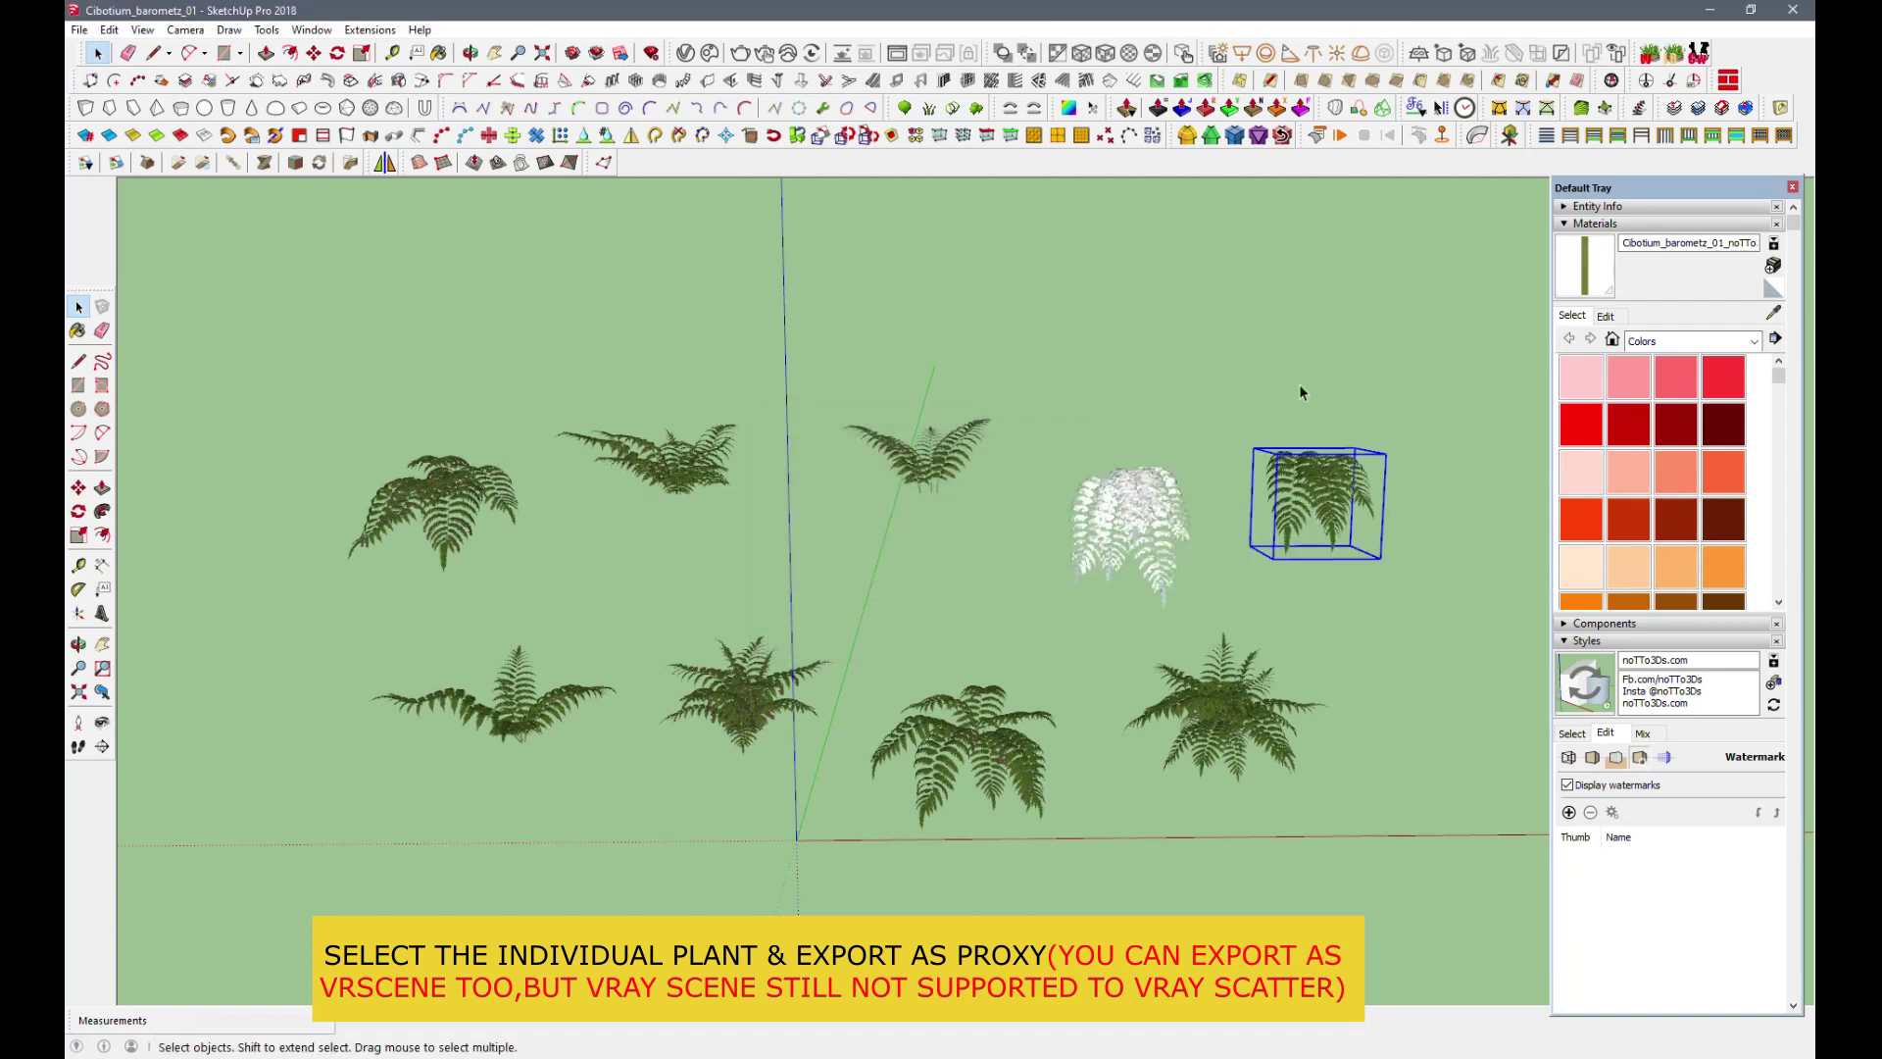
click(1239, 79)
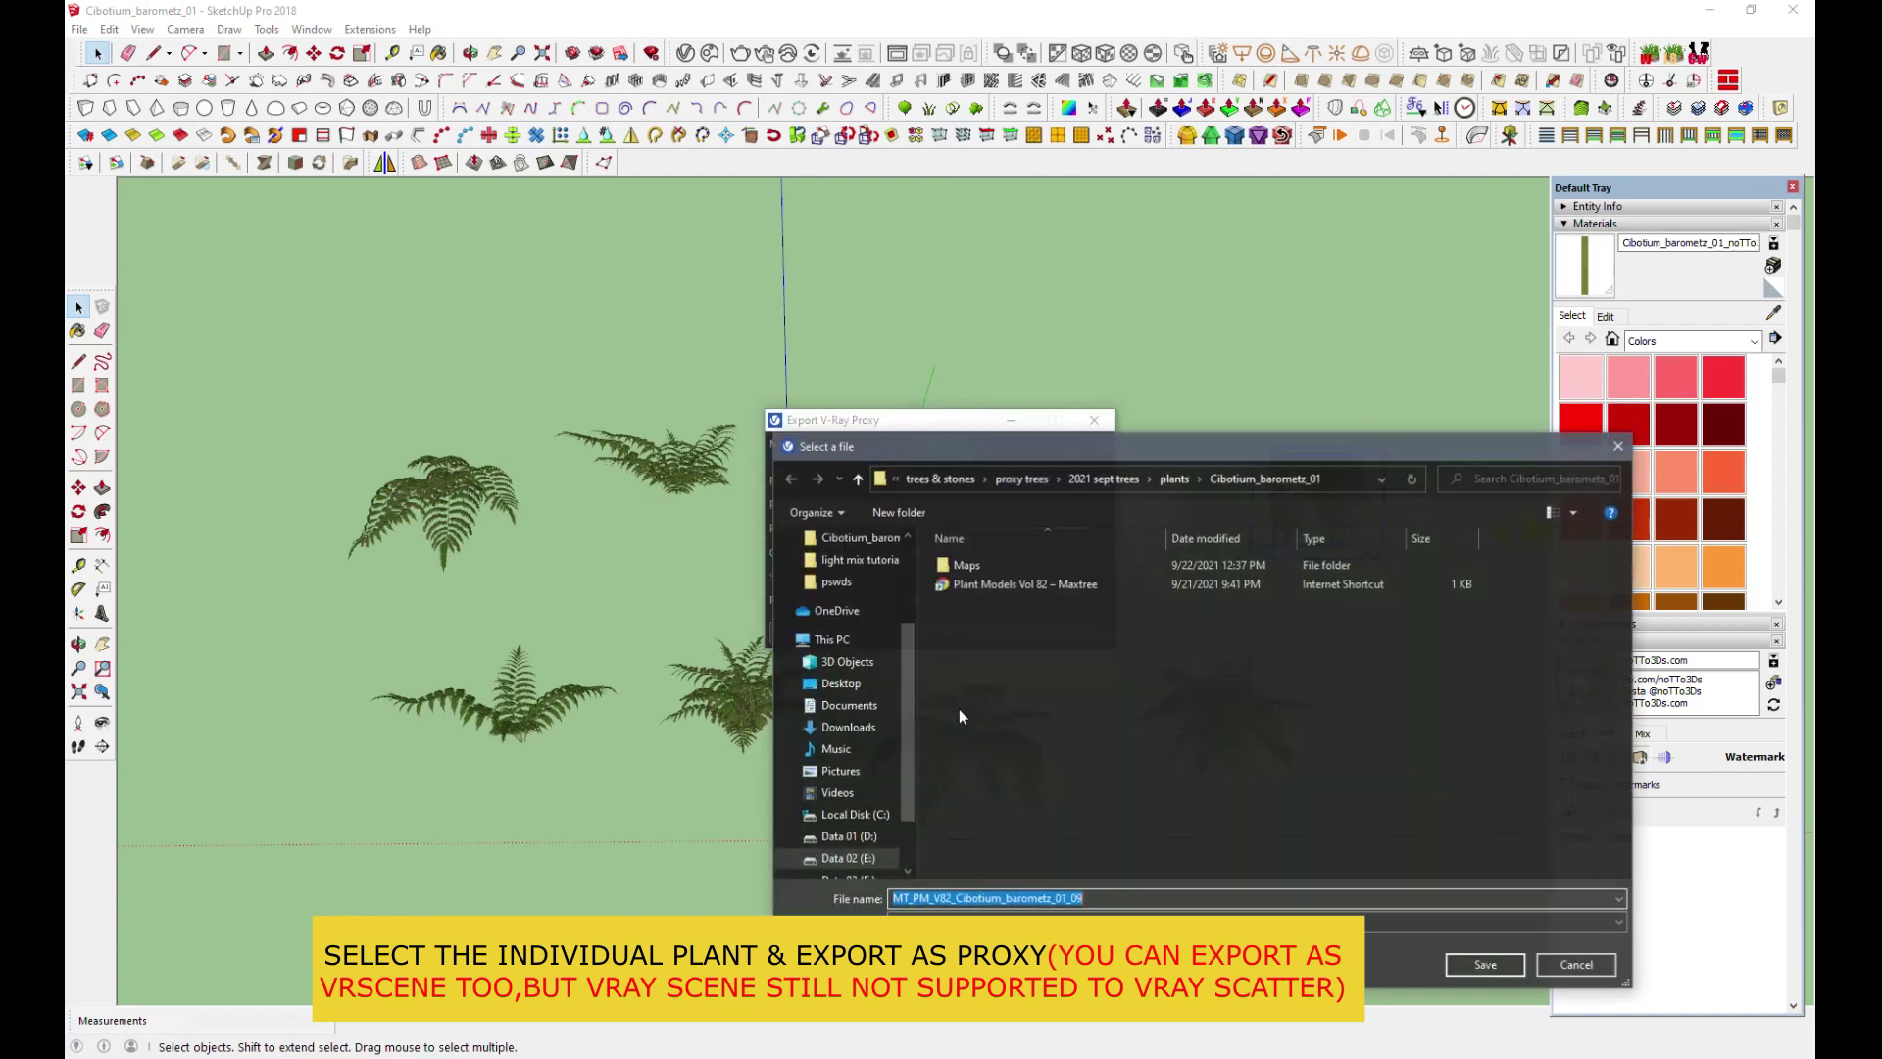
click(840, 575)
double_click(1176, 588)
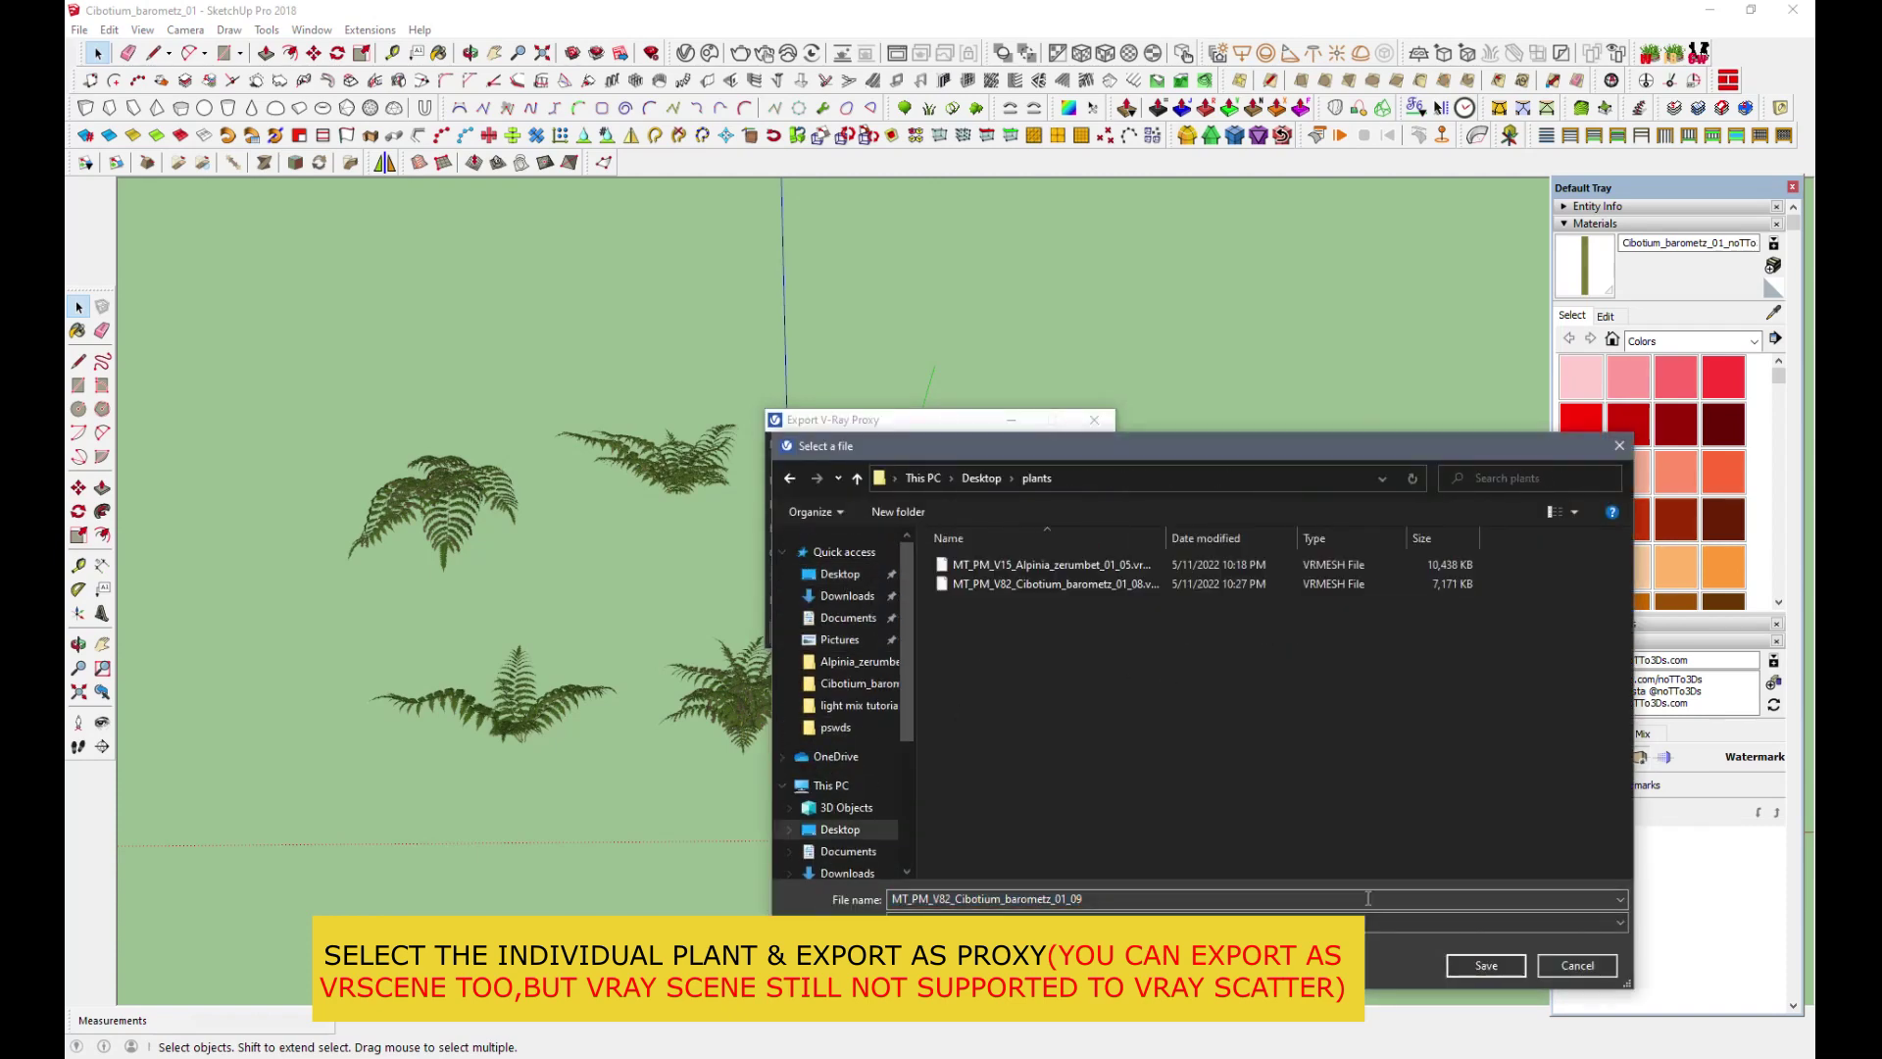
click(1486, 965)
click(953, 631)
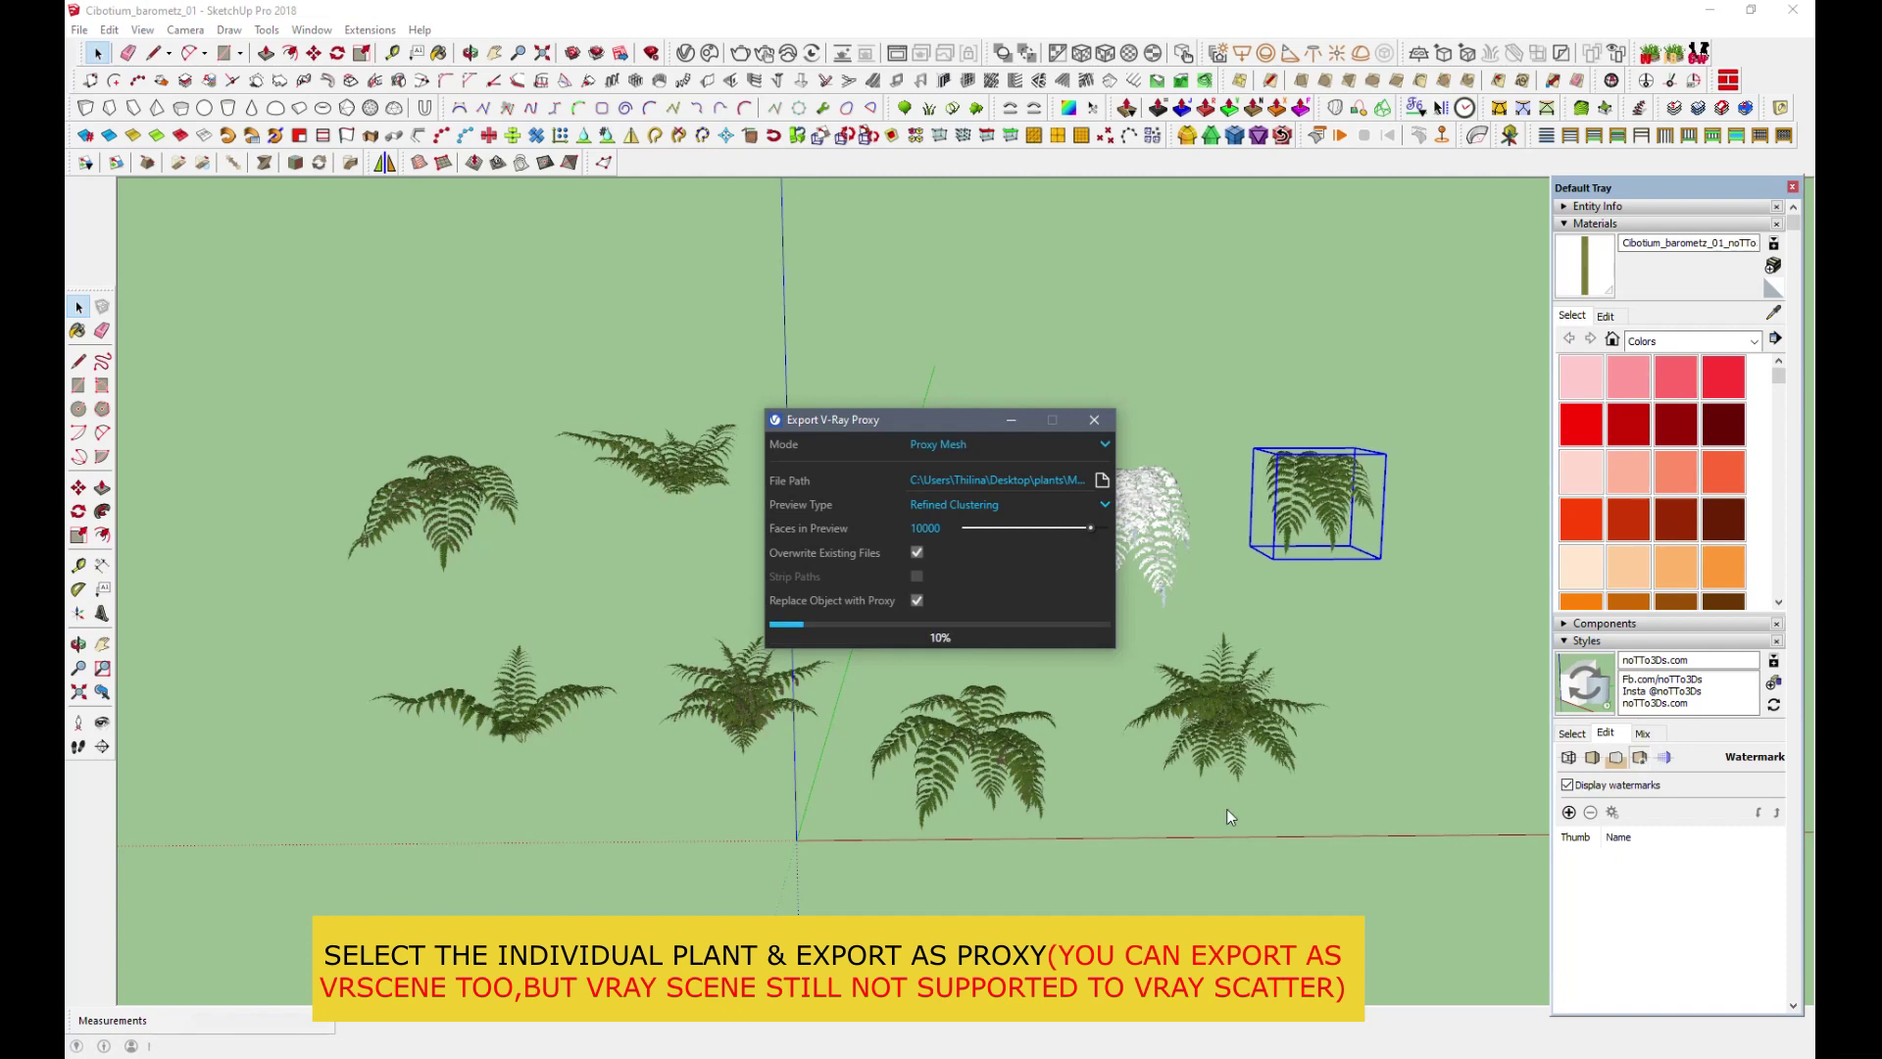
Export the bottom-right and bottom-centre ferns as V-Ray proxies into Desktop\plants.
click(1226, 745)
click(1102, 480)
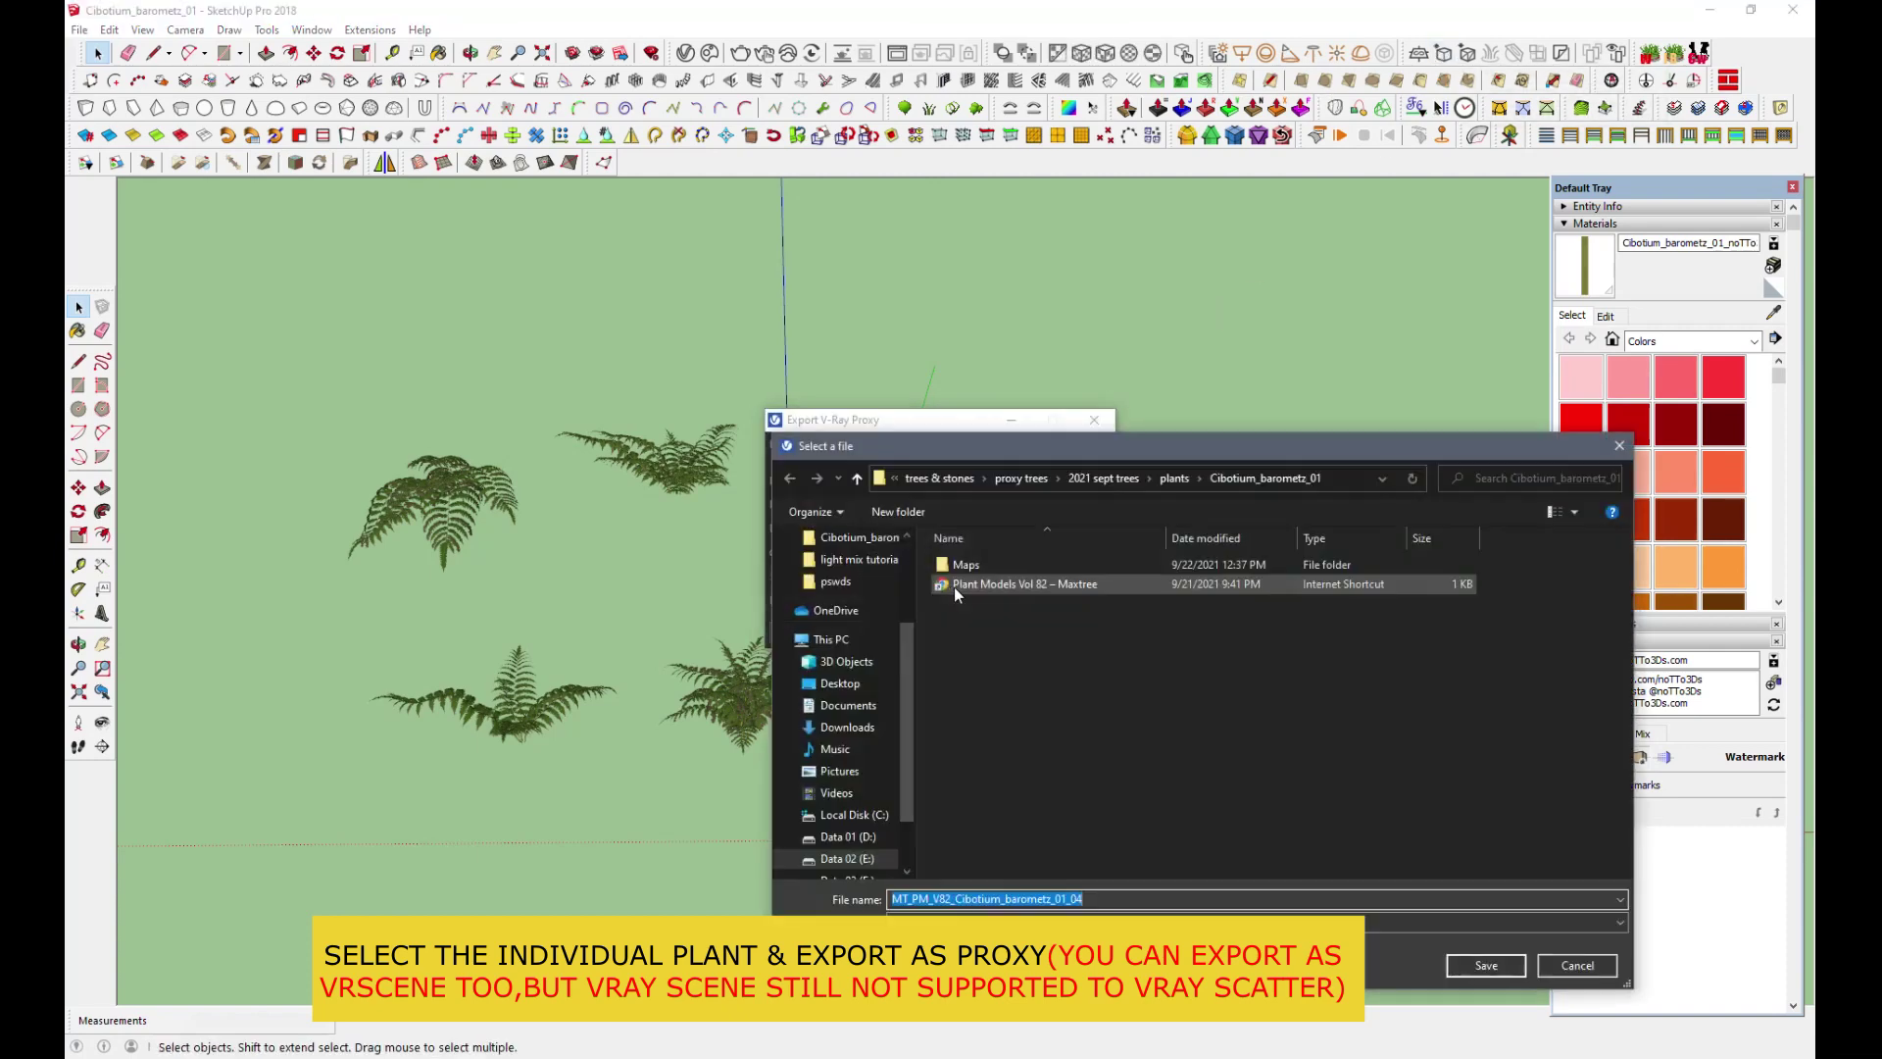
click(840, 574)
double_click(1179, 584)
click(1019, 610)
key(Return)
click(964, 637)
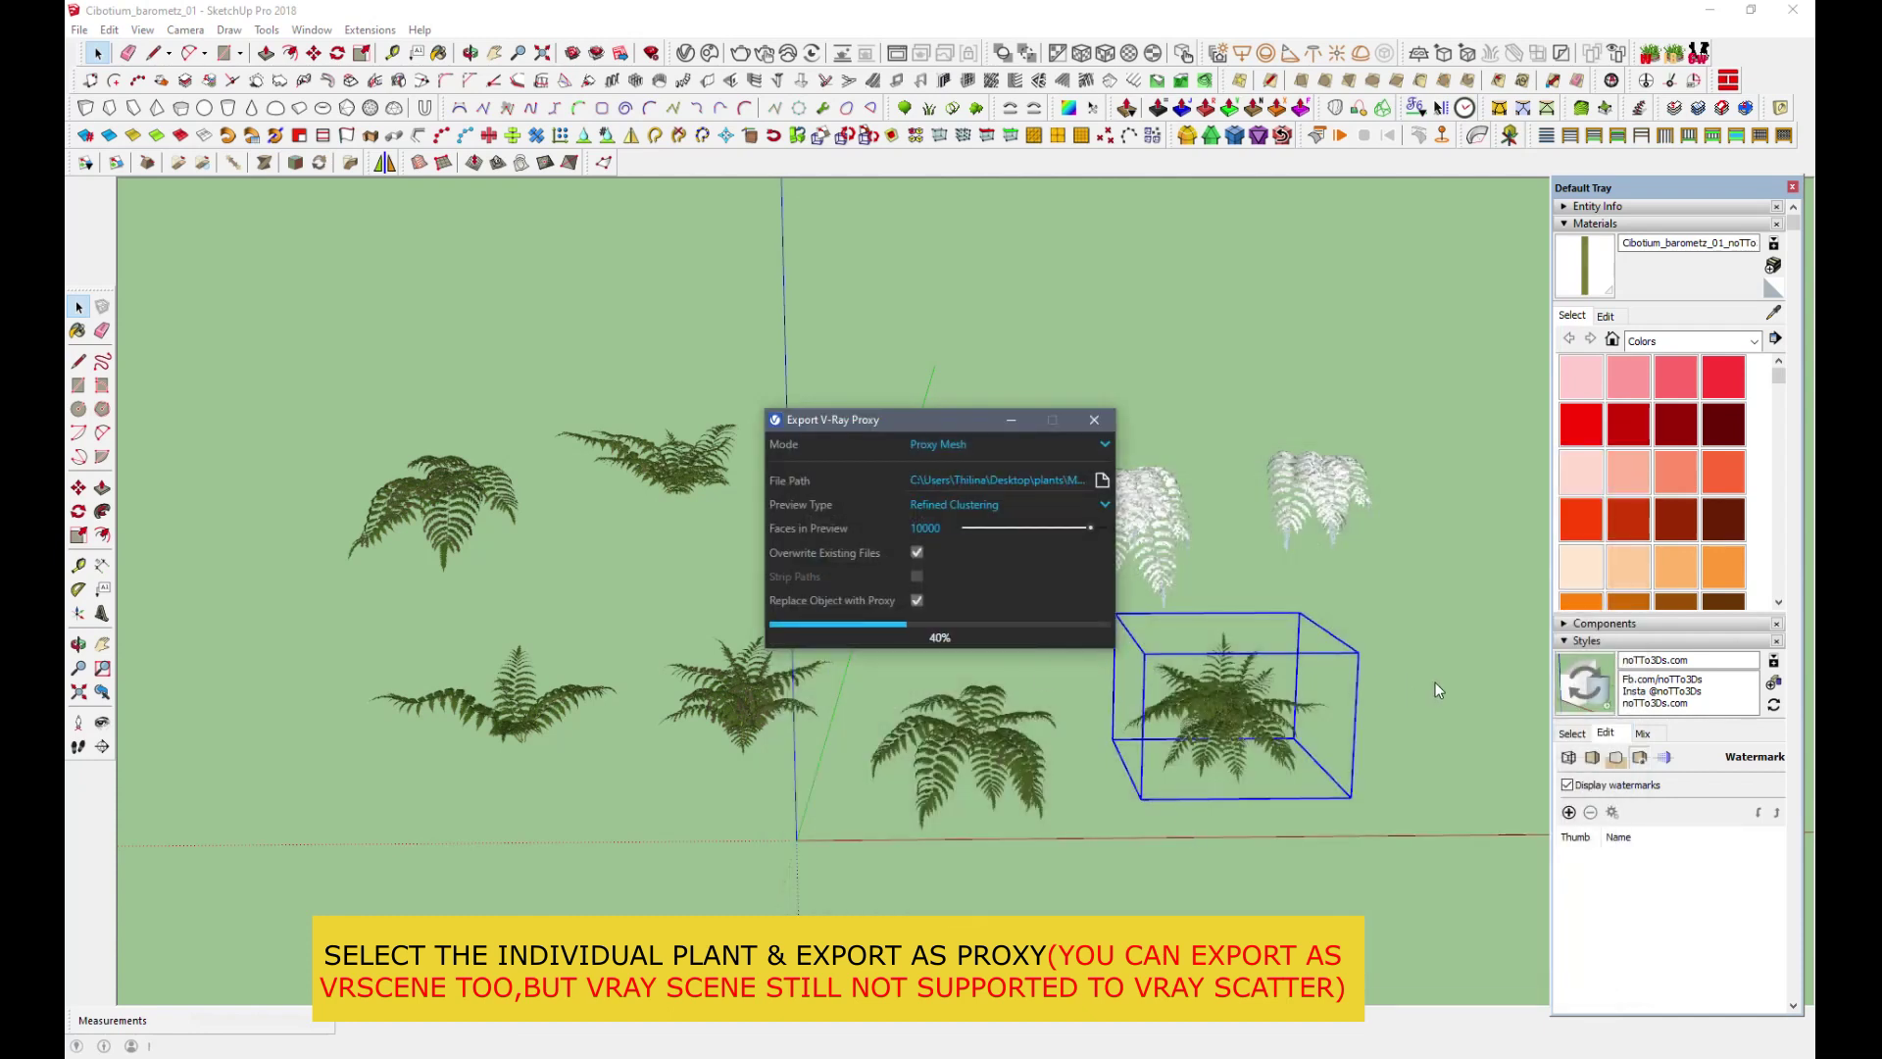
click(960, 744)
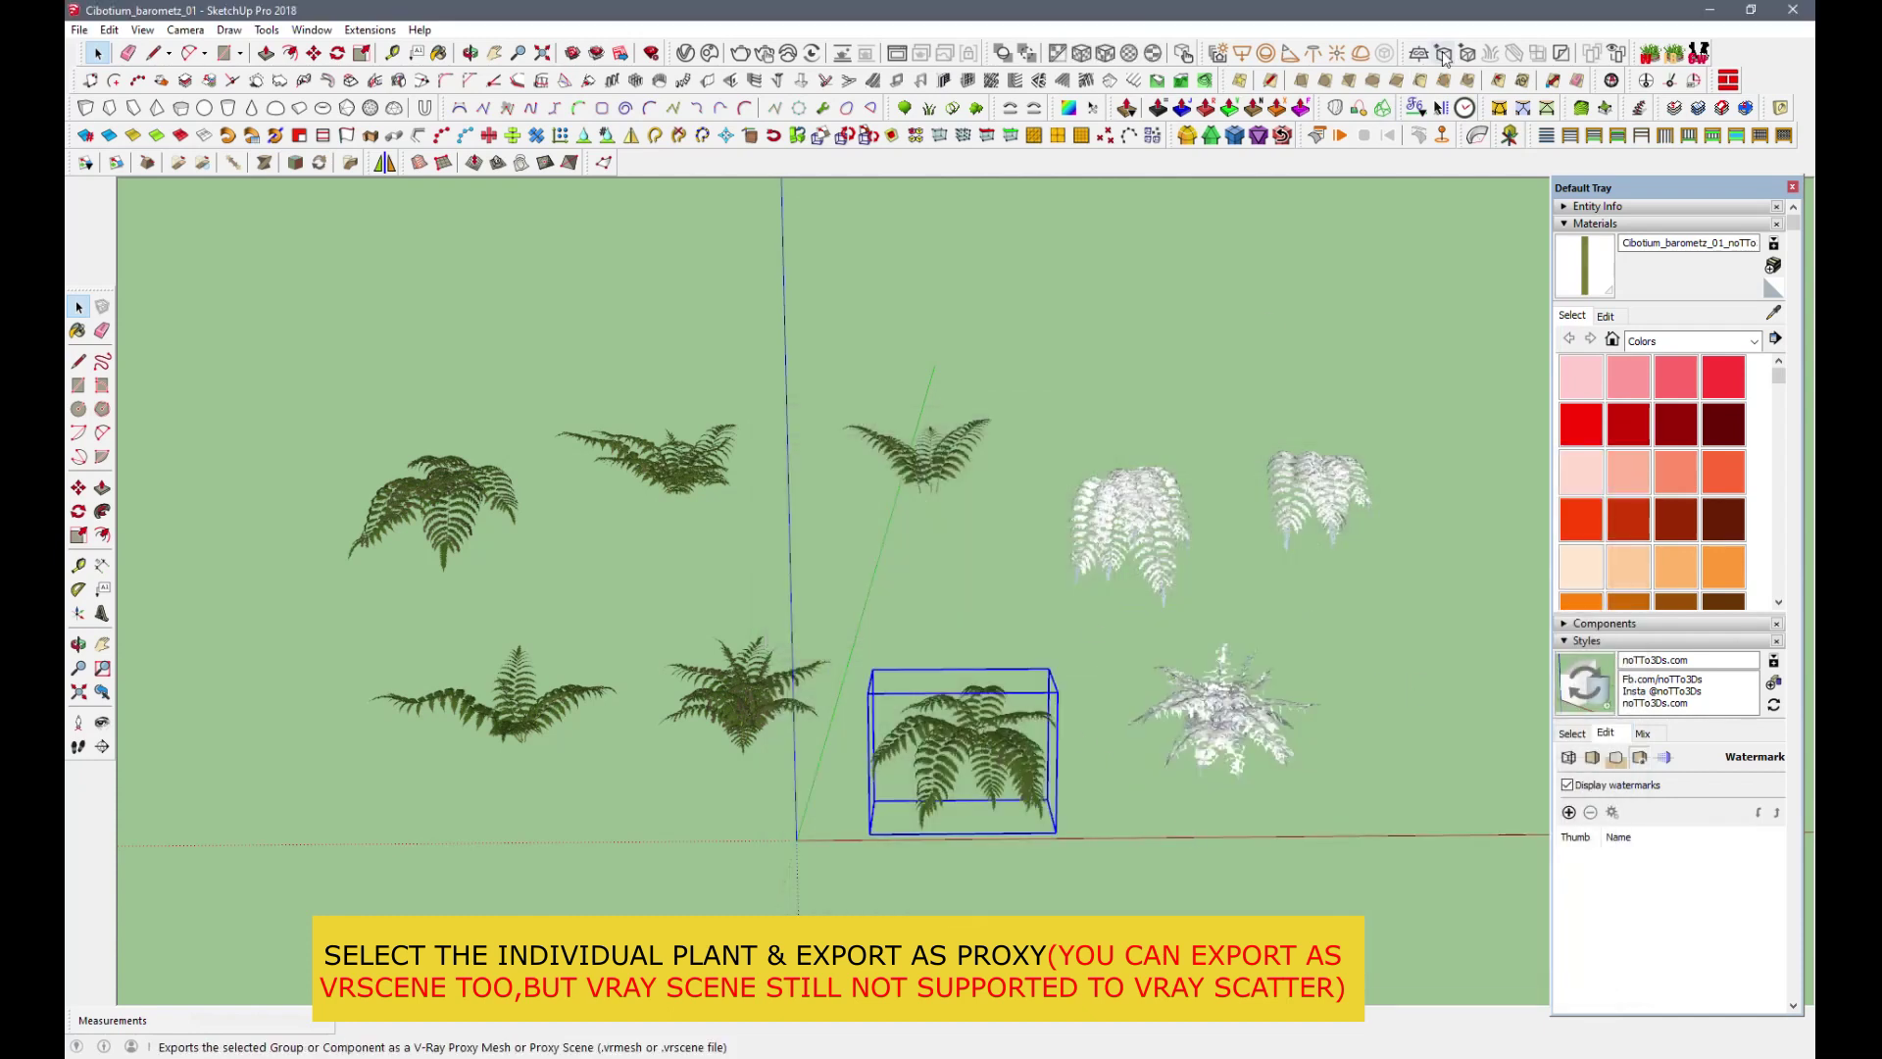
click(1437, 54)
click(842, 573)
double_click(1179, 583)
key(Return)
click(940, 632)
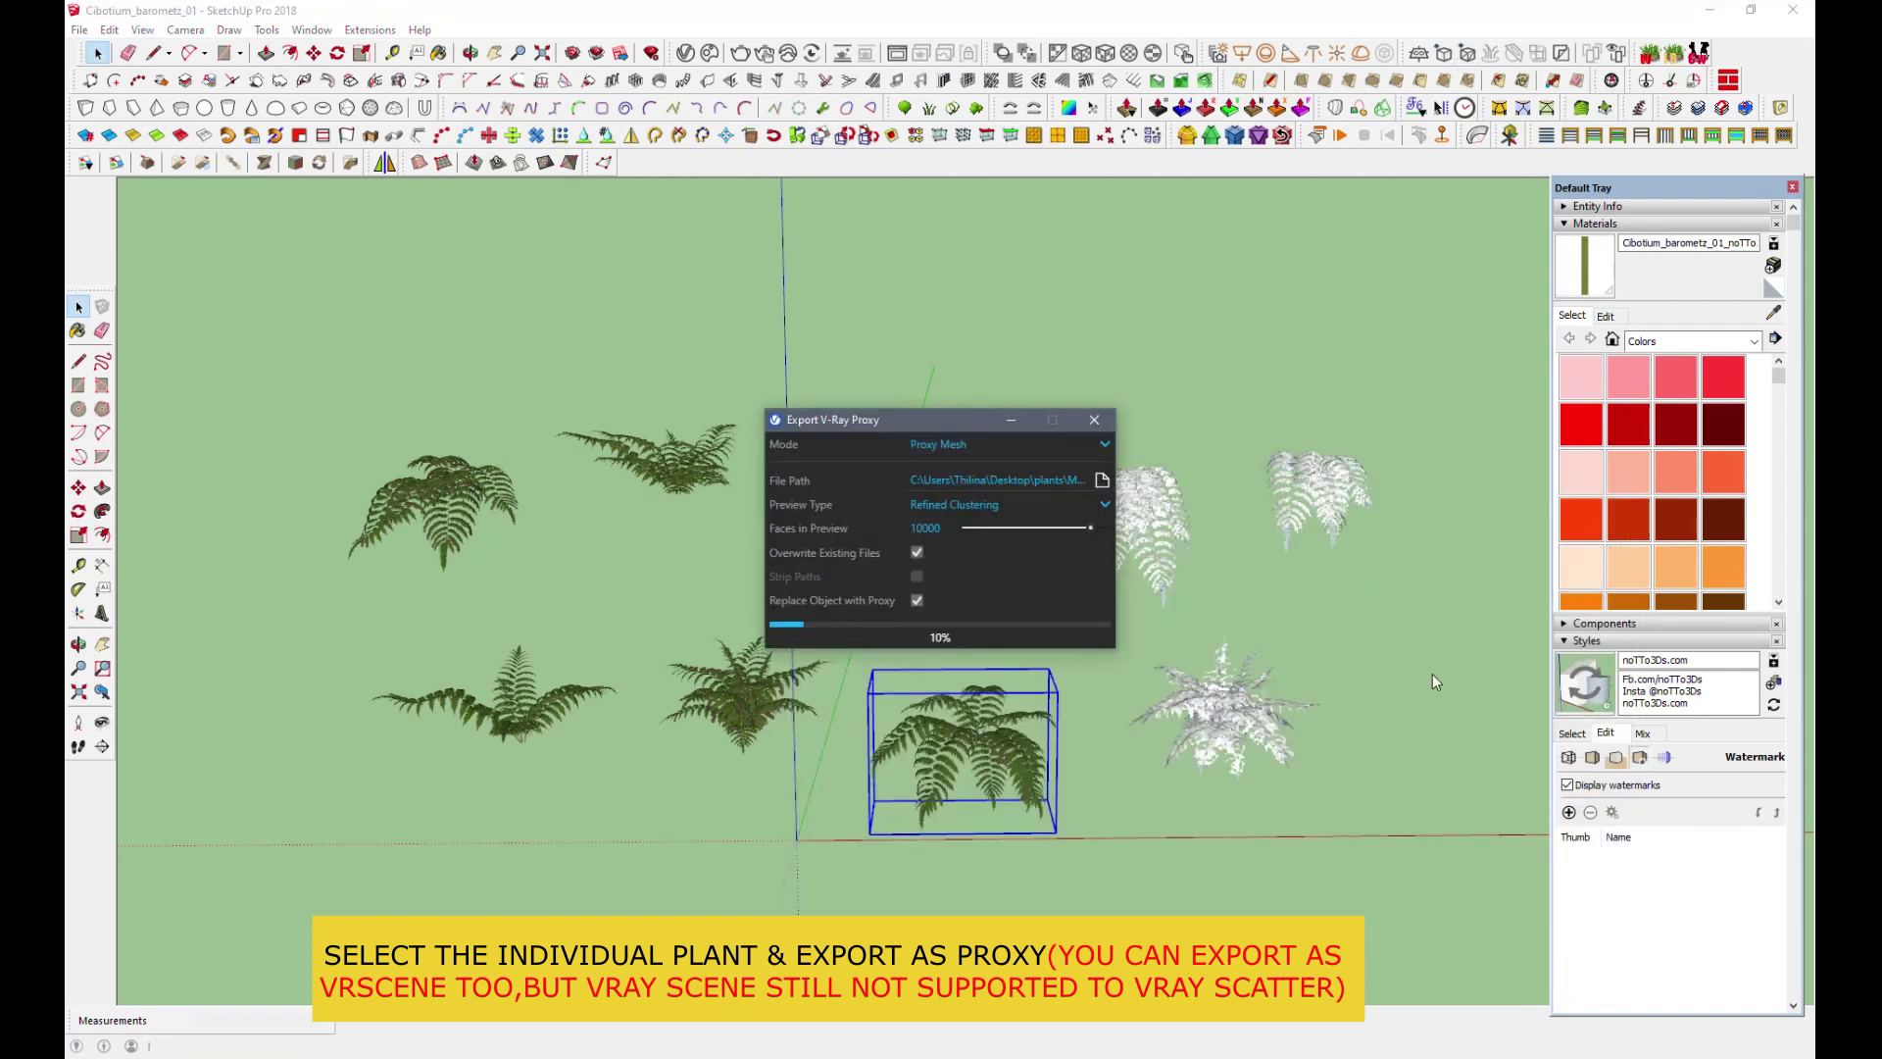
Export the bottom left-of-centre fern and the top-row ferns as proxies into the plants folder.
click(735, 691)
click(1437, 54)
click(896, 556)
double_click(1099, 588)
key(Return)
click(813, 633)
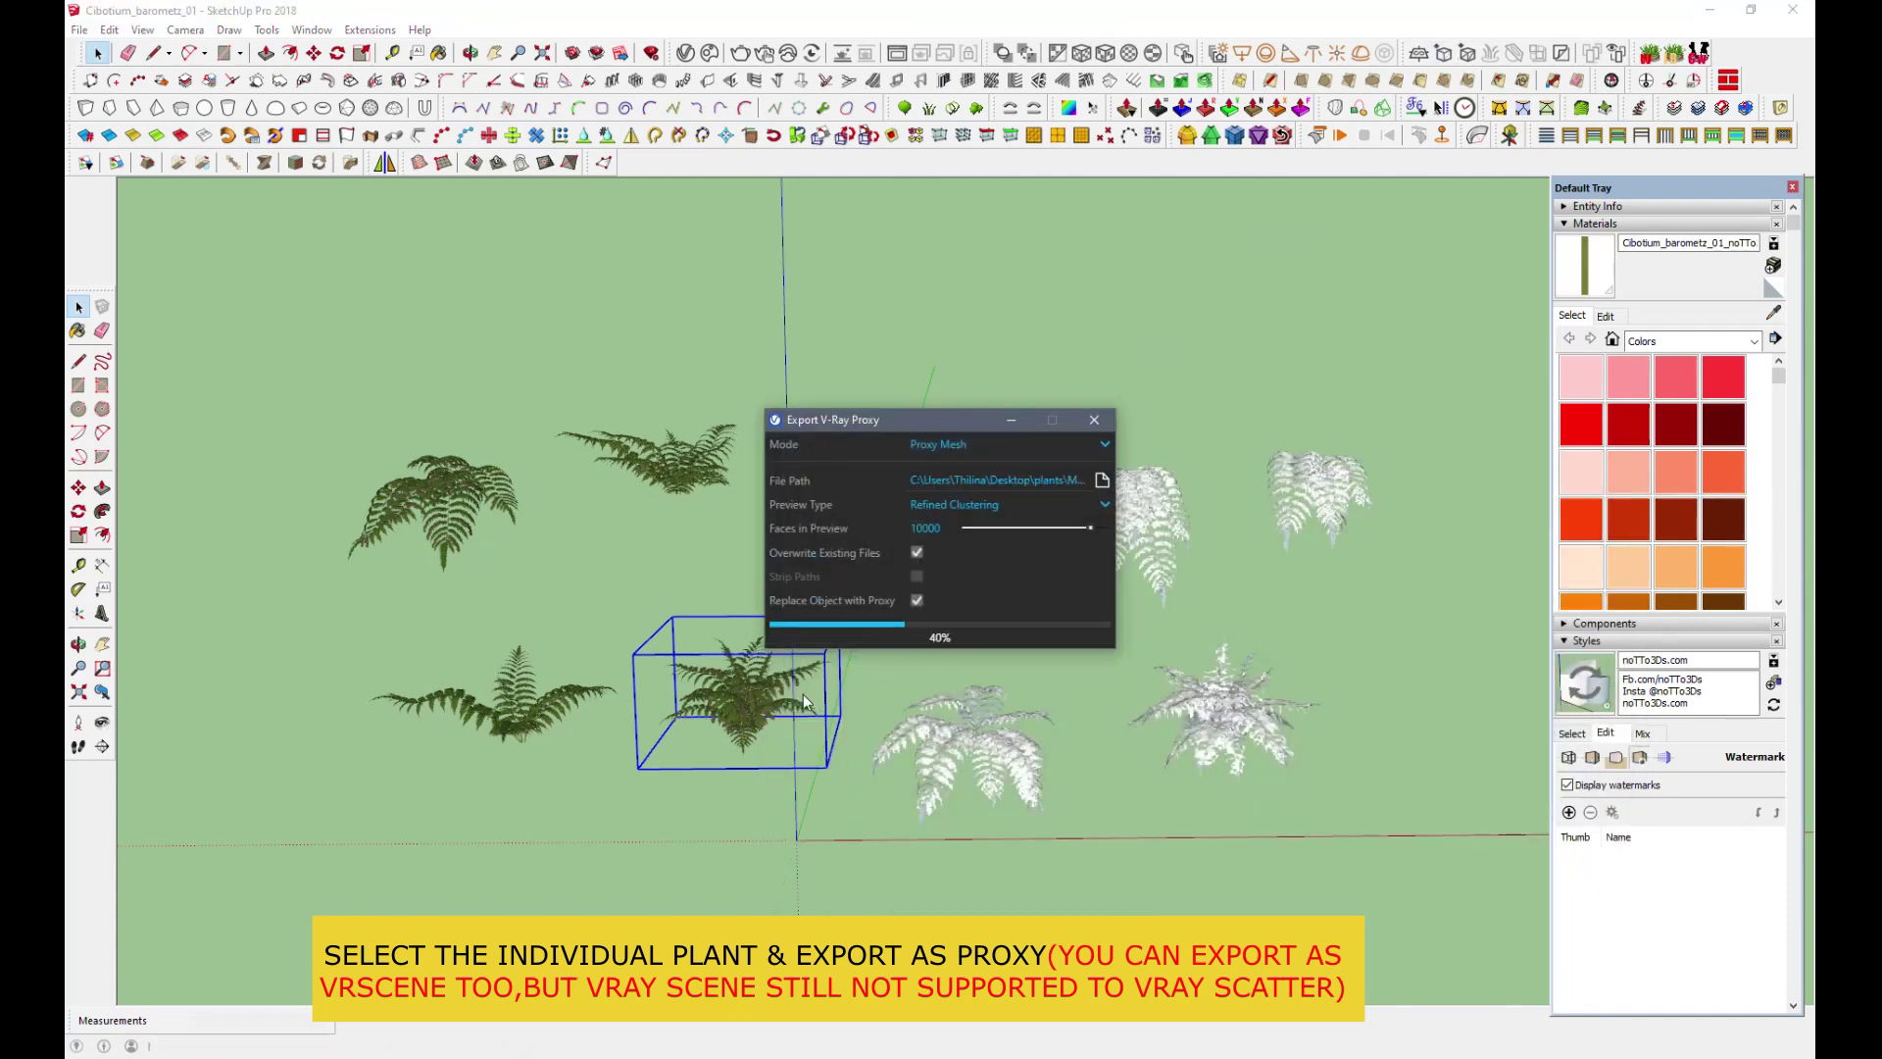
click(916, 450)
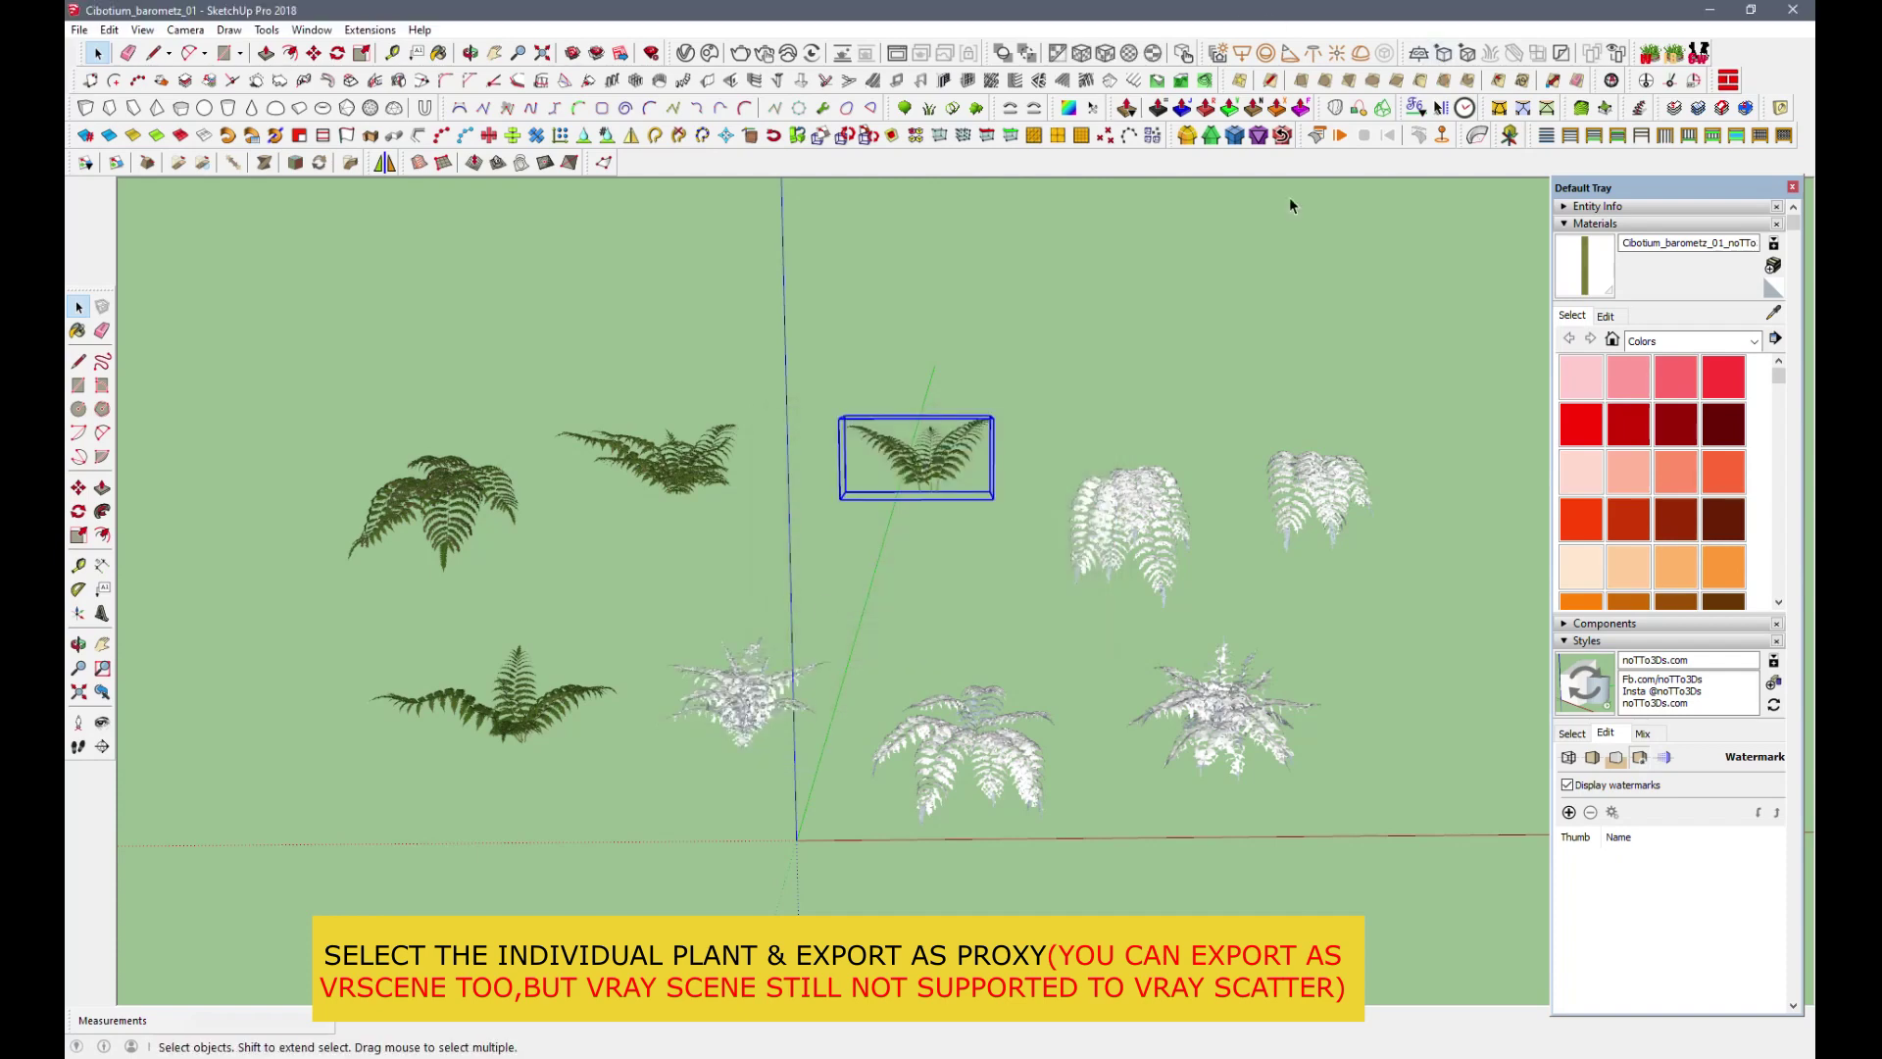
click(1437, 54)
click(1101, 479)
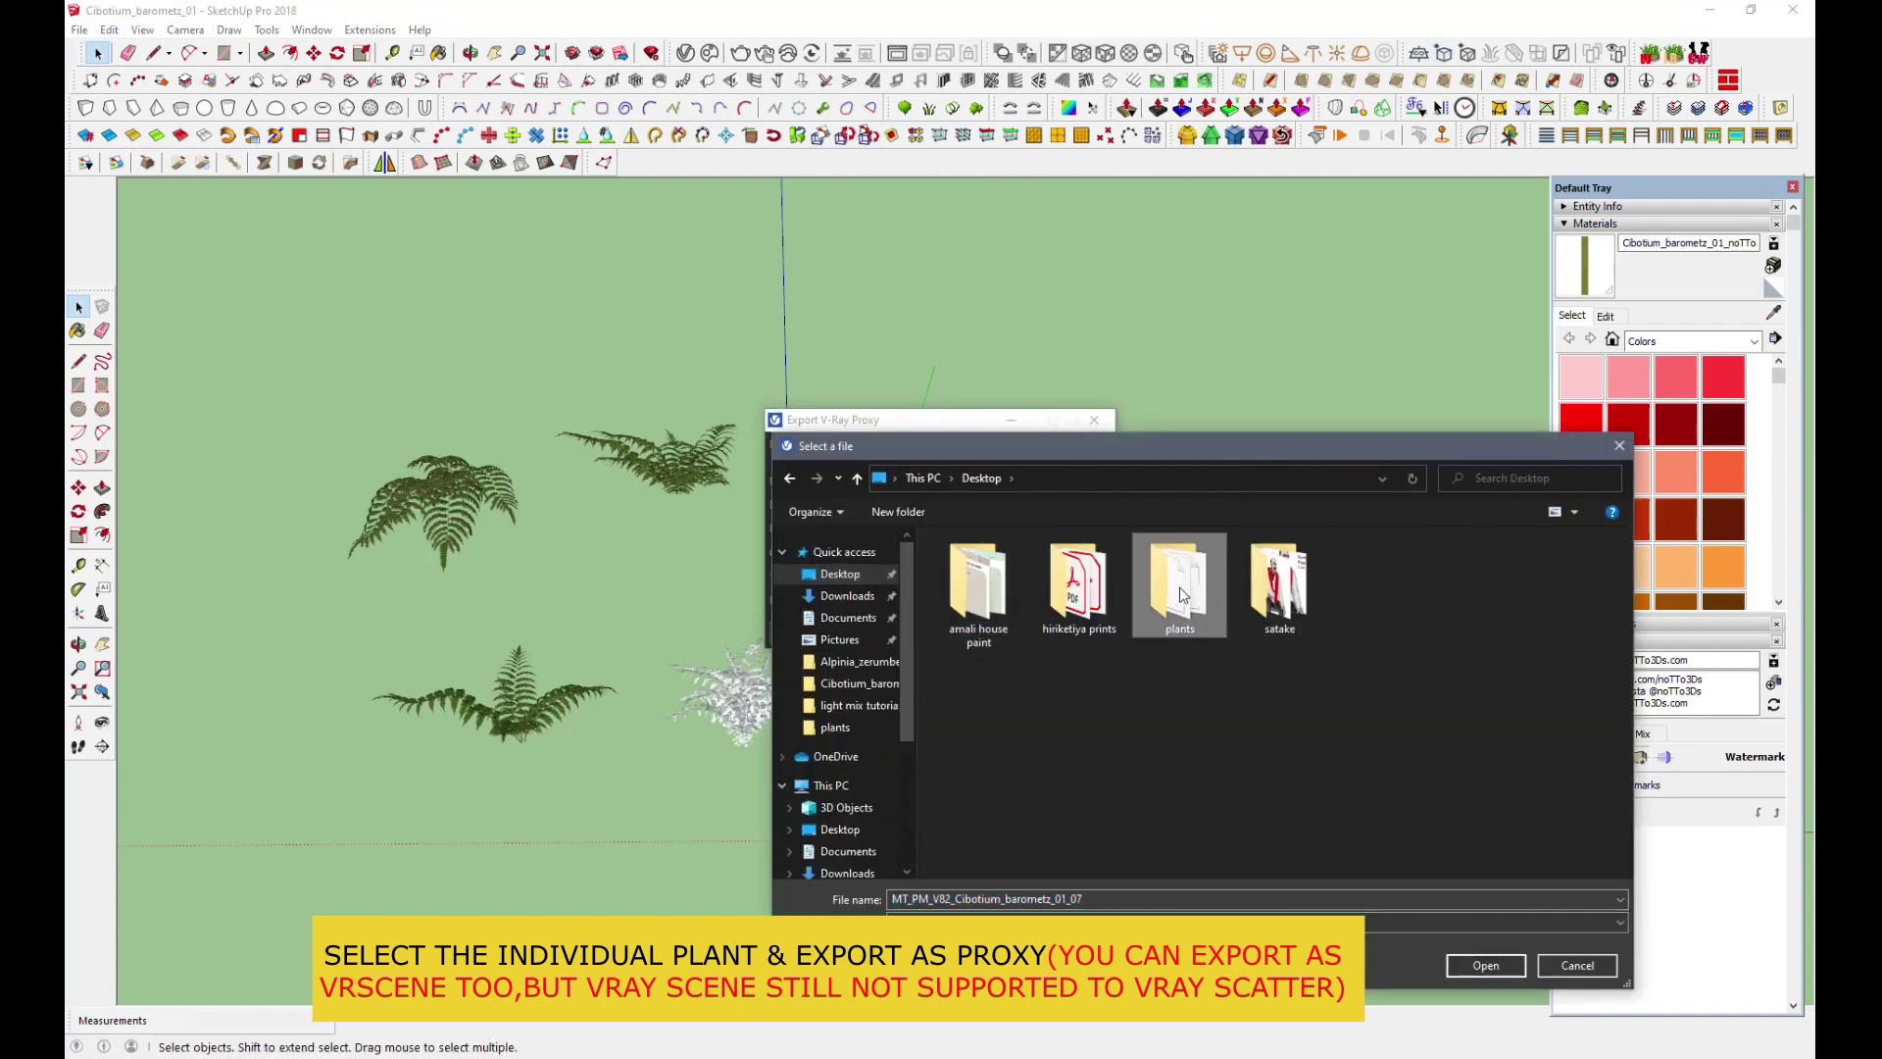
key(Return)
click(939, 632)
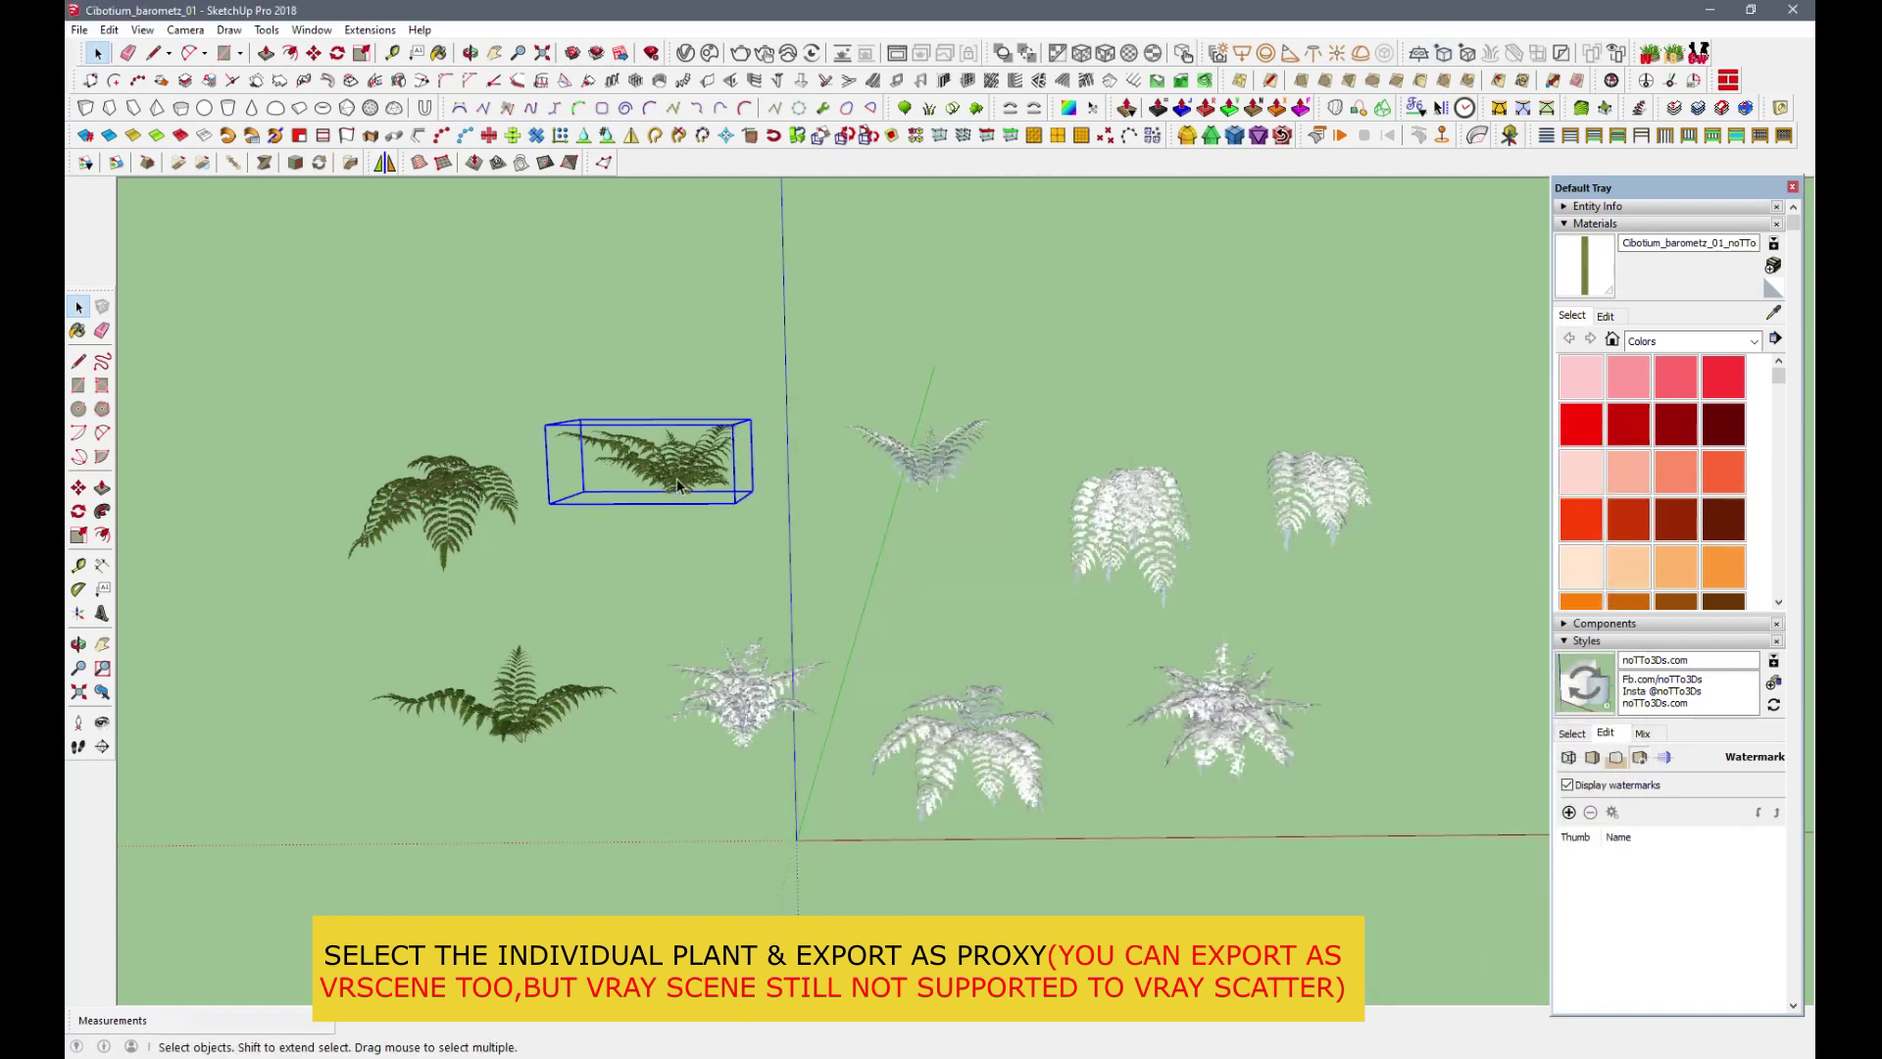
click(1437, 54)
click(1101, 479)
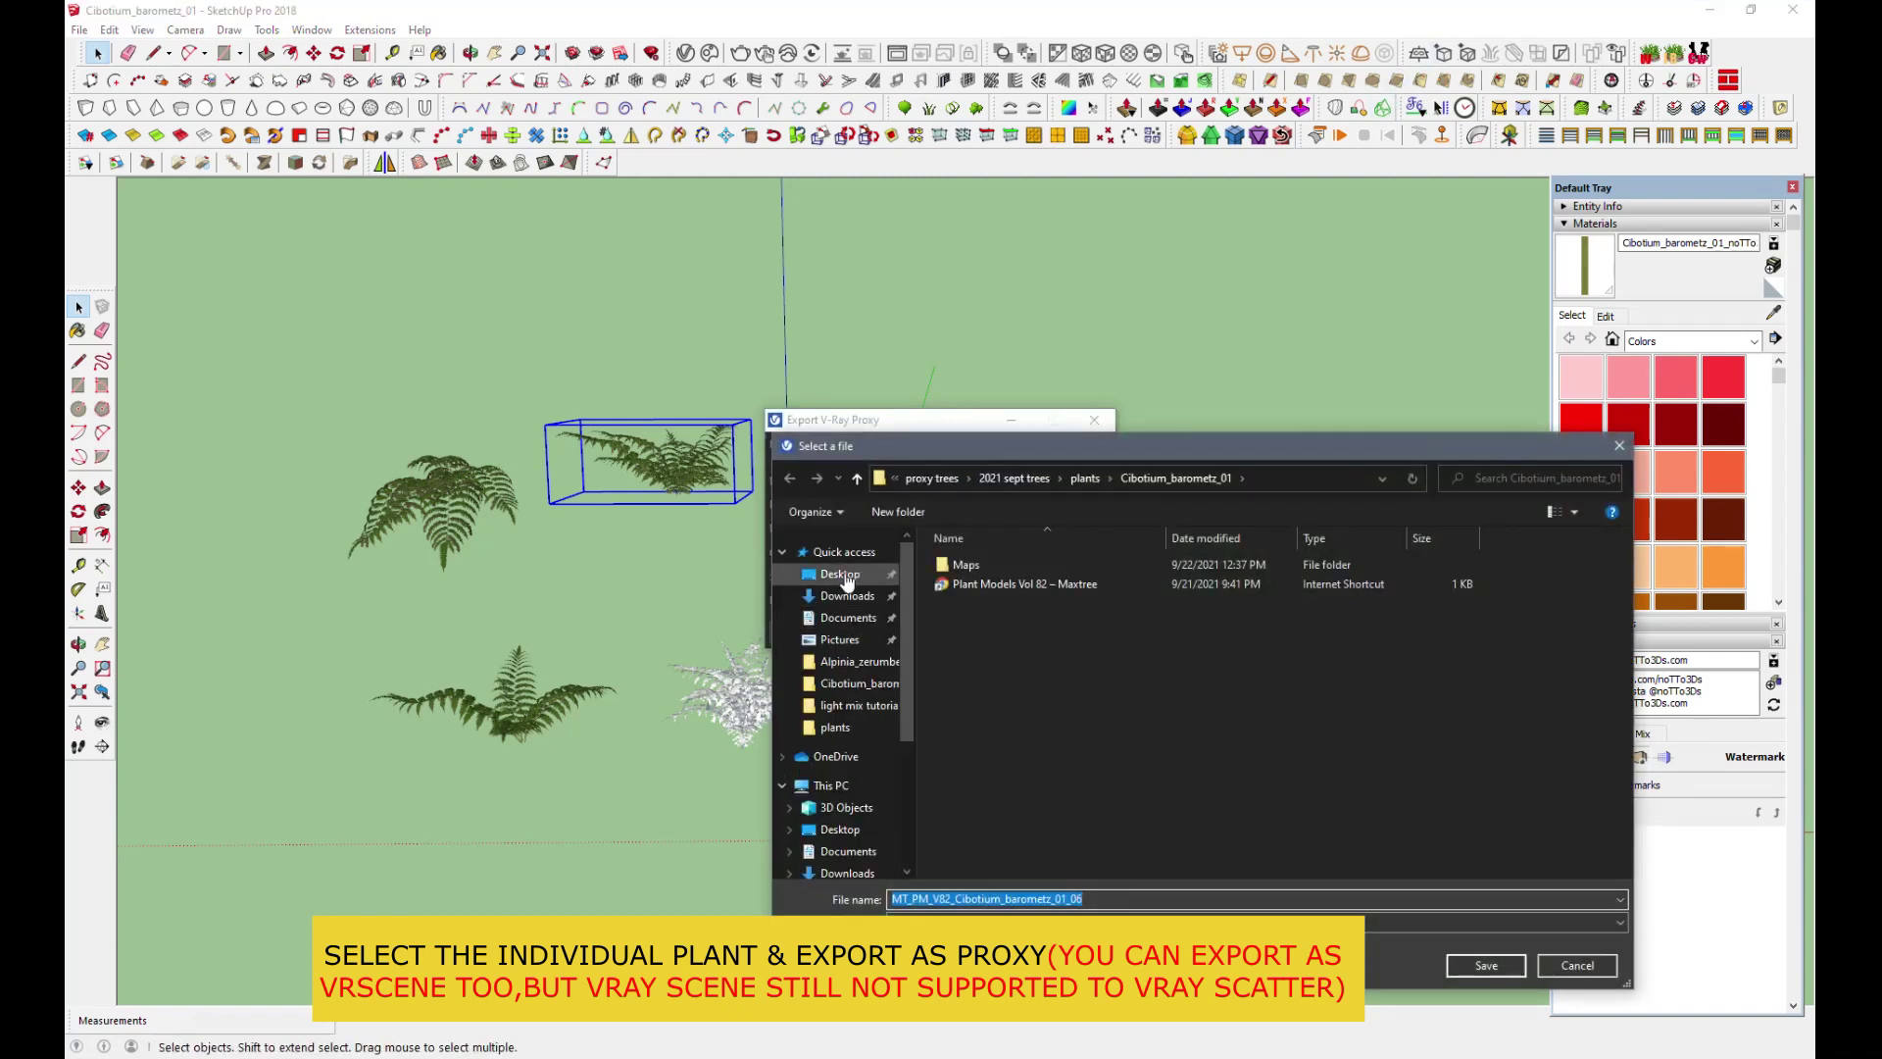
click(1482, 965)
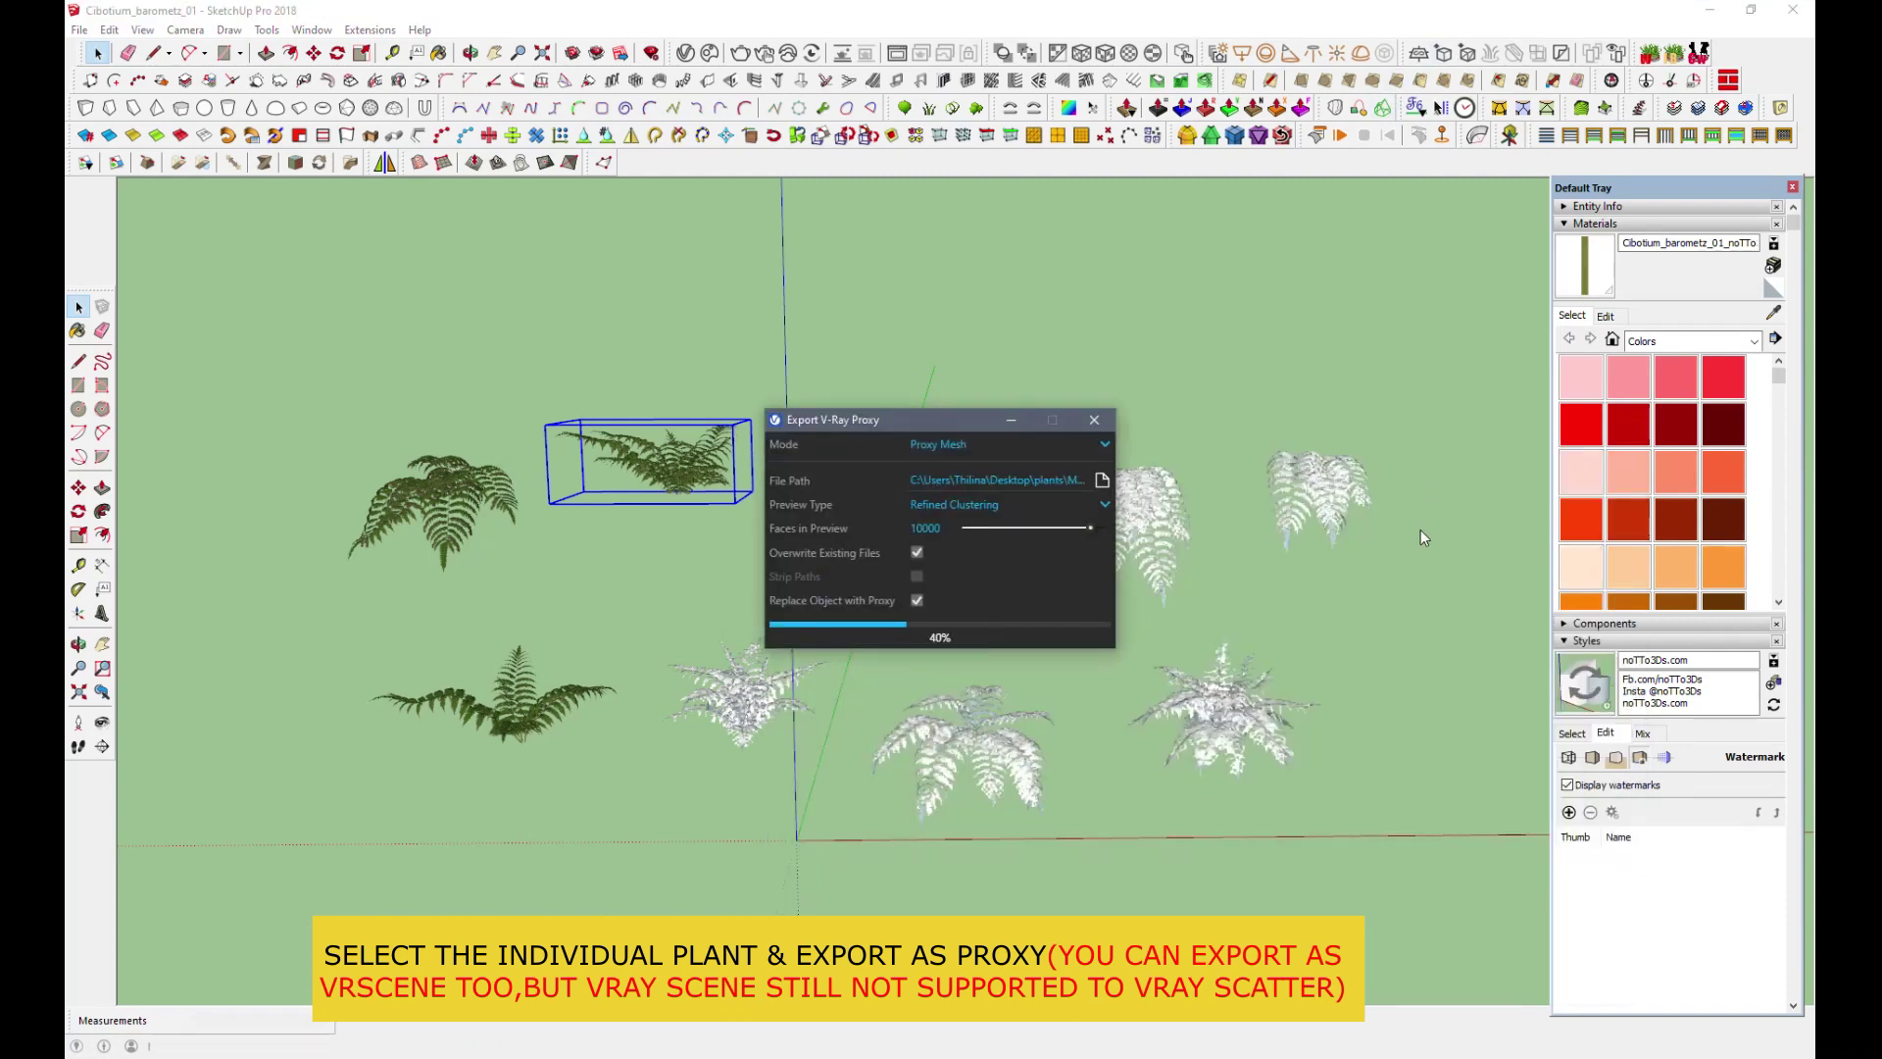
Export the bottom-left and upper-left ferns as proxies into Desktop\plants.
click(505, 701)
click(1093, 54)
click(1100, 480)
click(843, 552)
click(1486, 965)
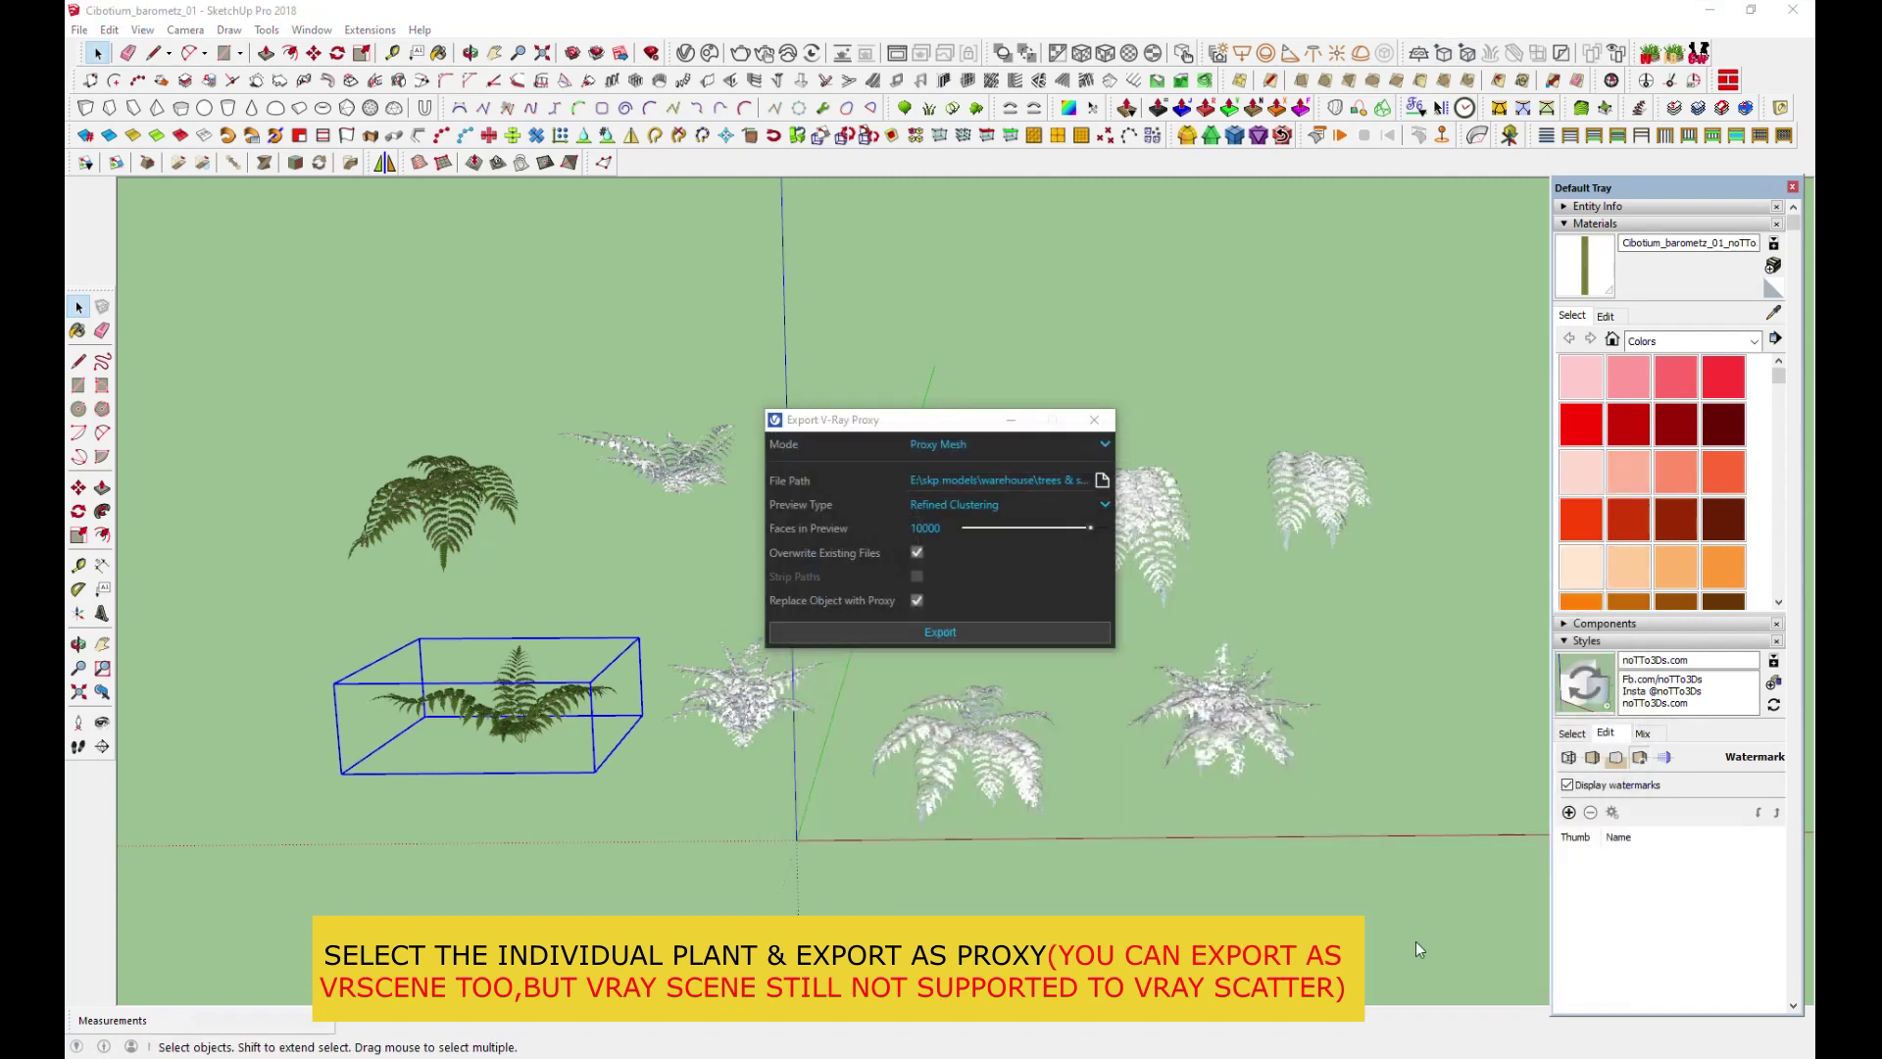
click(940, 637)
click(446, 495)
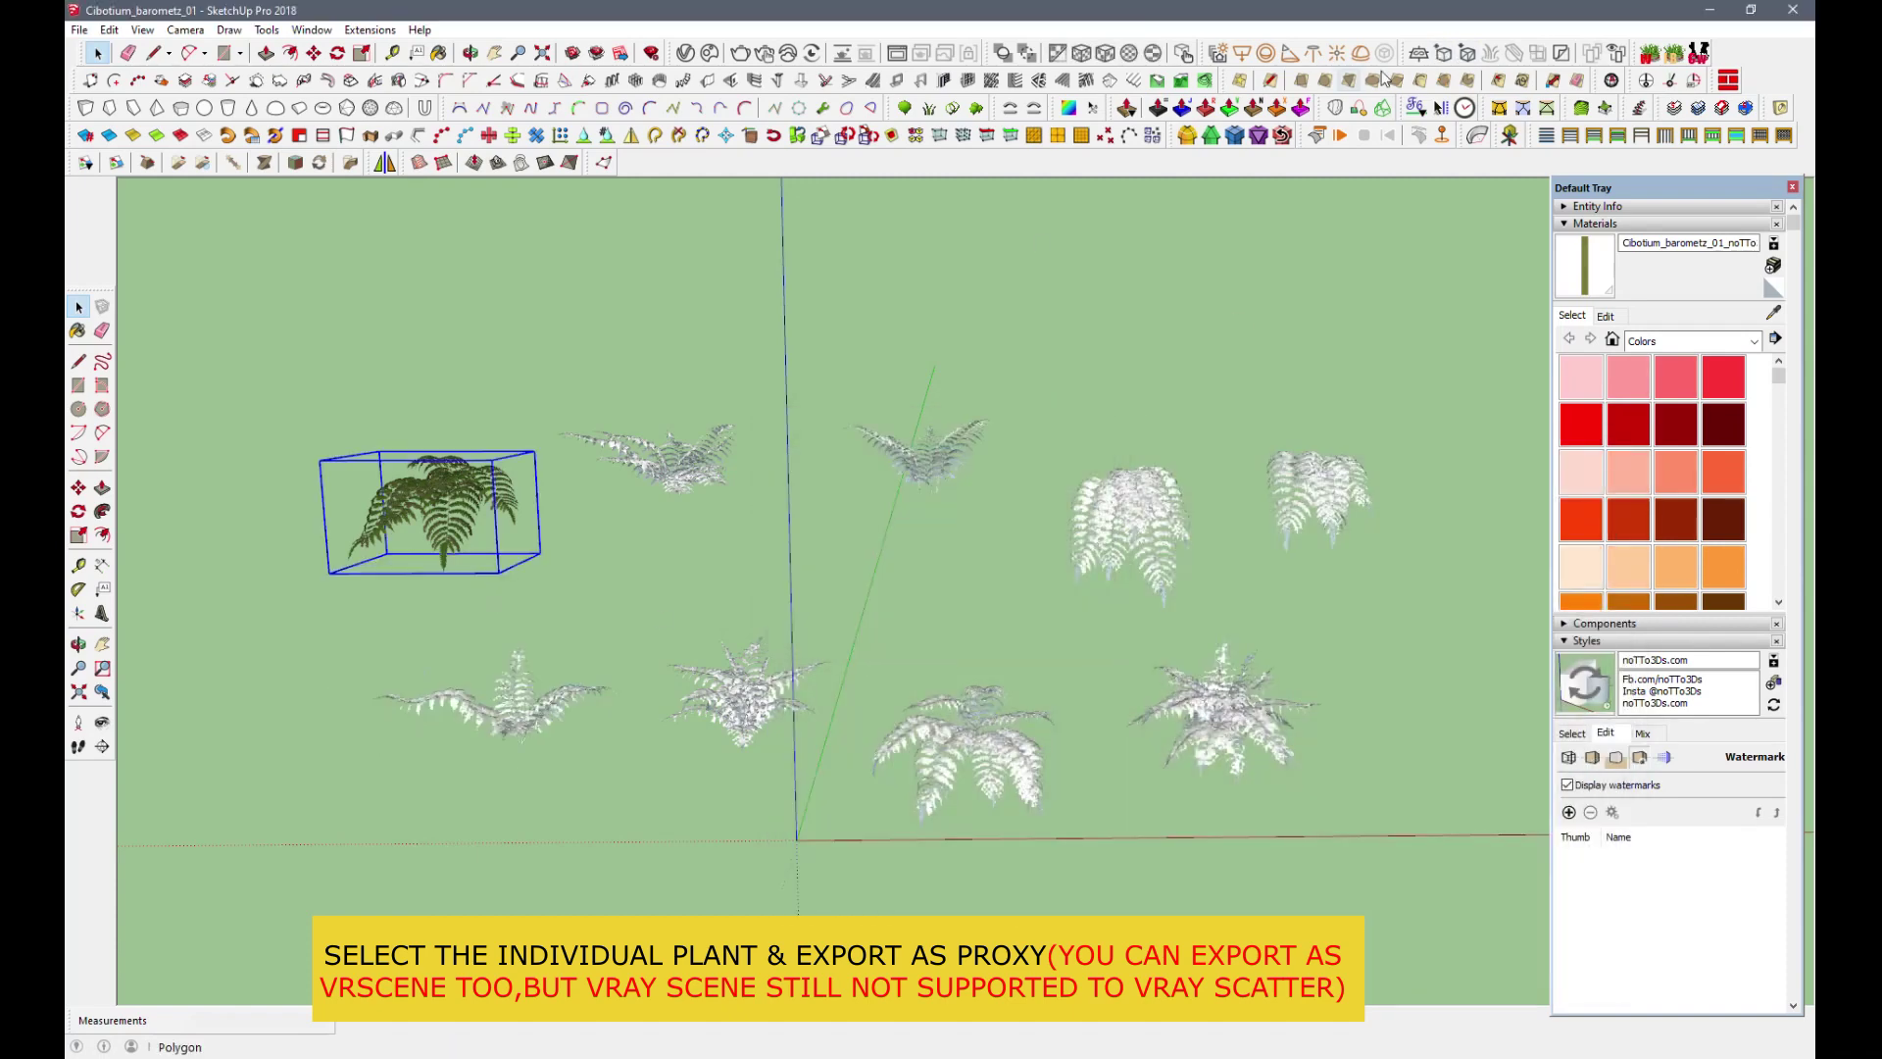
click(1093, 54)
click(1102, 480)
click(843, 552)
double_click(1176, 578)
click(1486, 964)
click(959, 633)
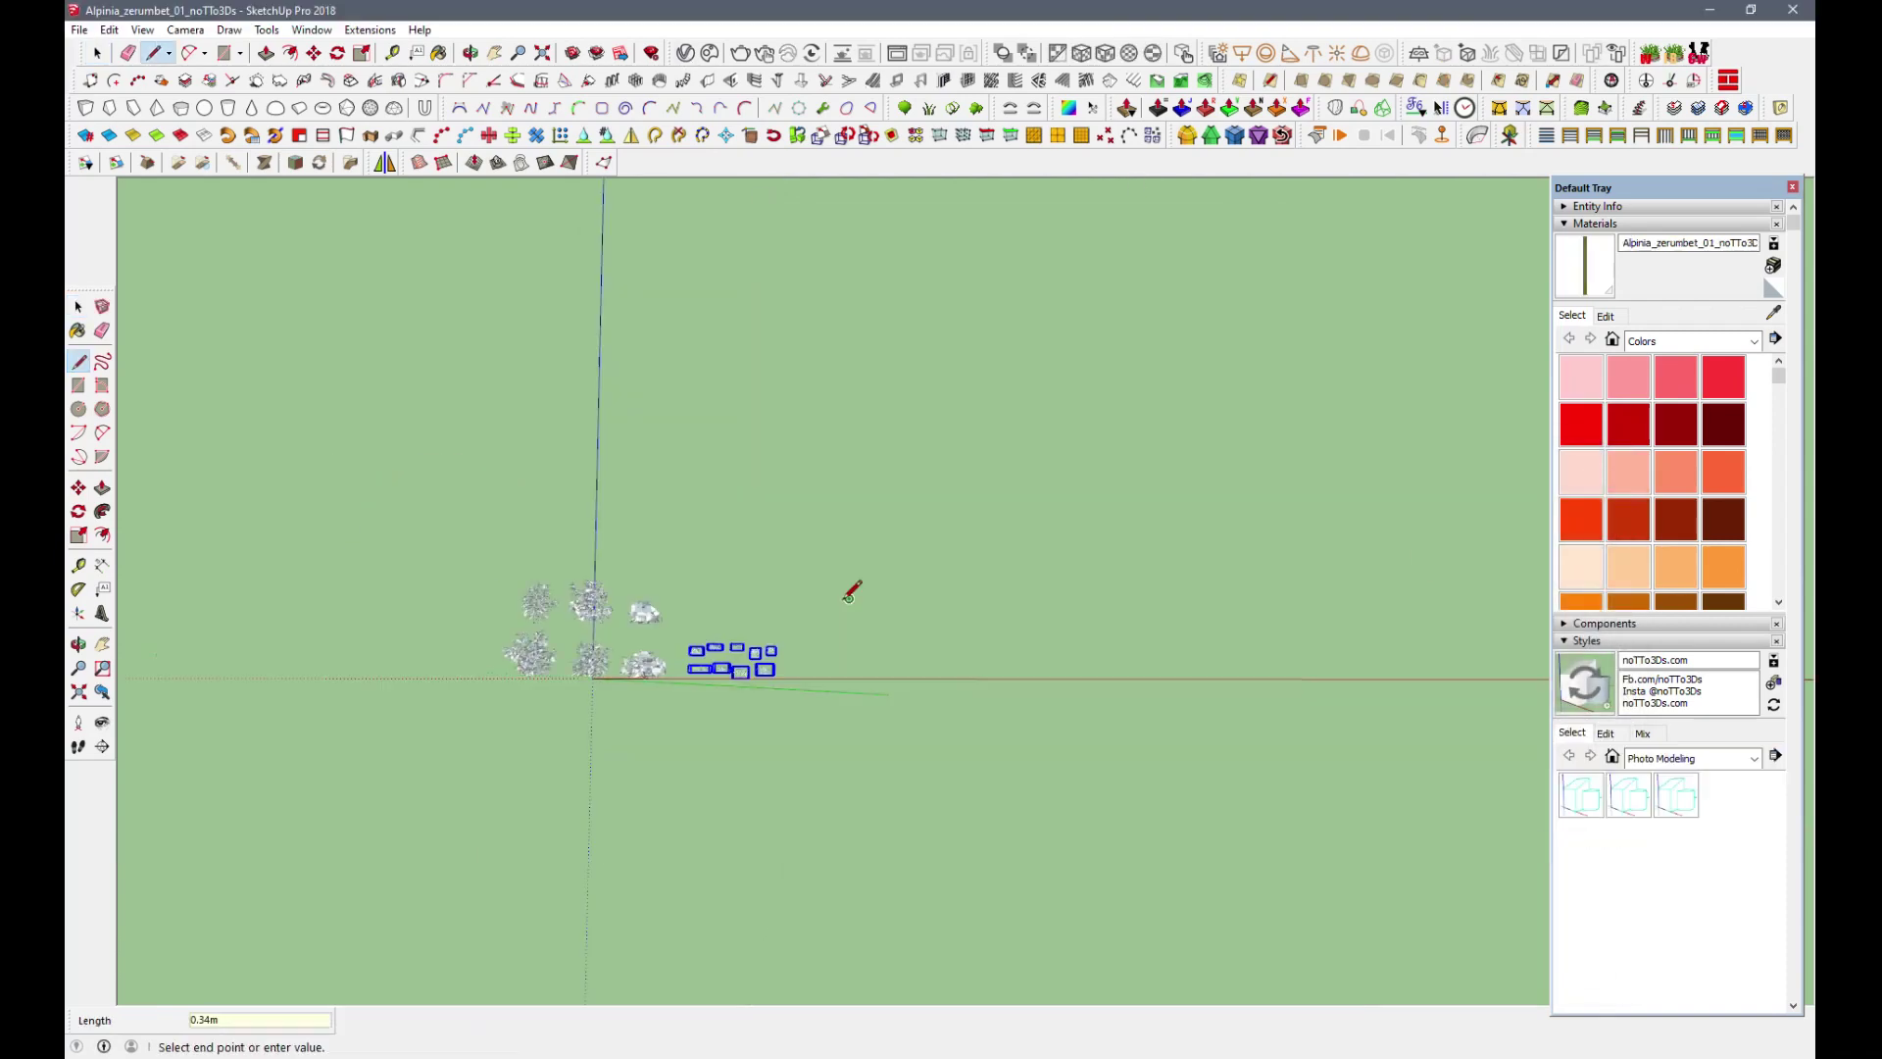
Turn on edge display in the current style's Edge settings.
click(849, 599)
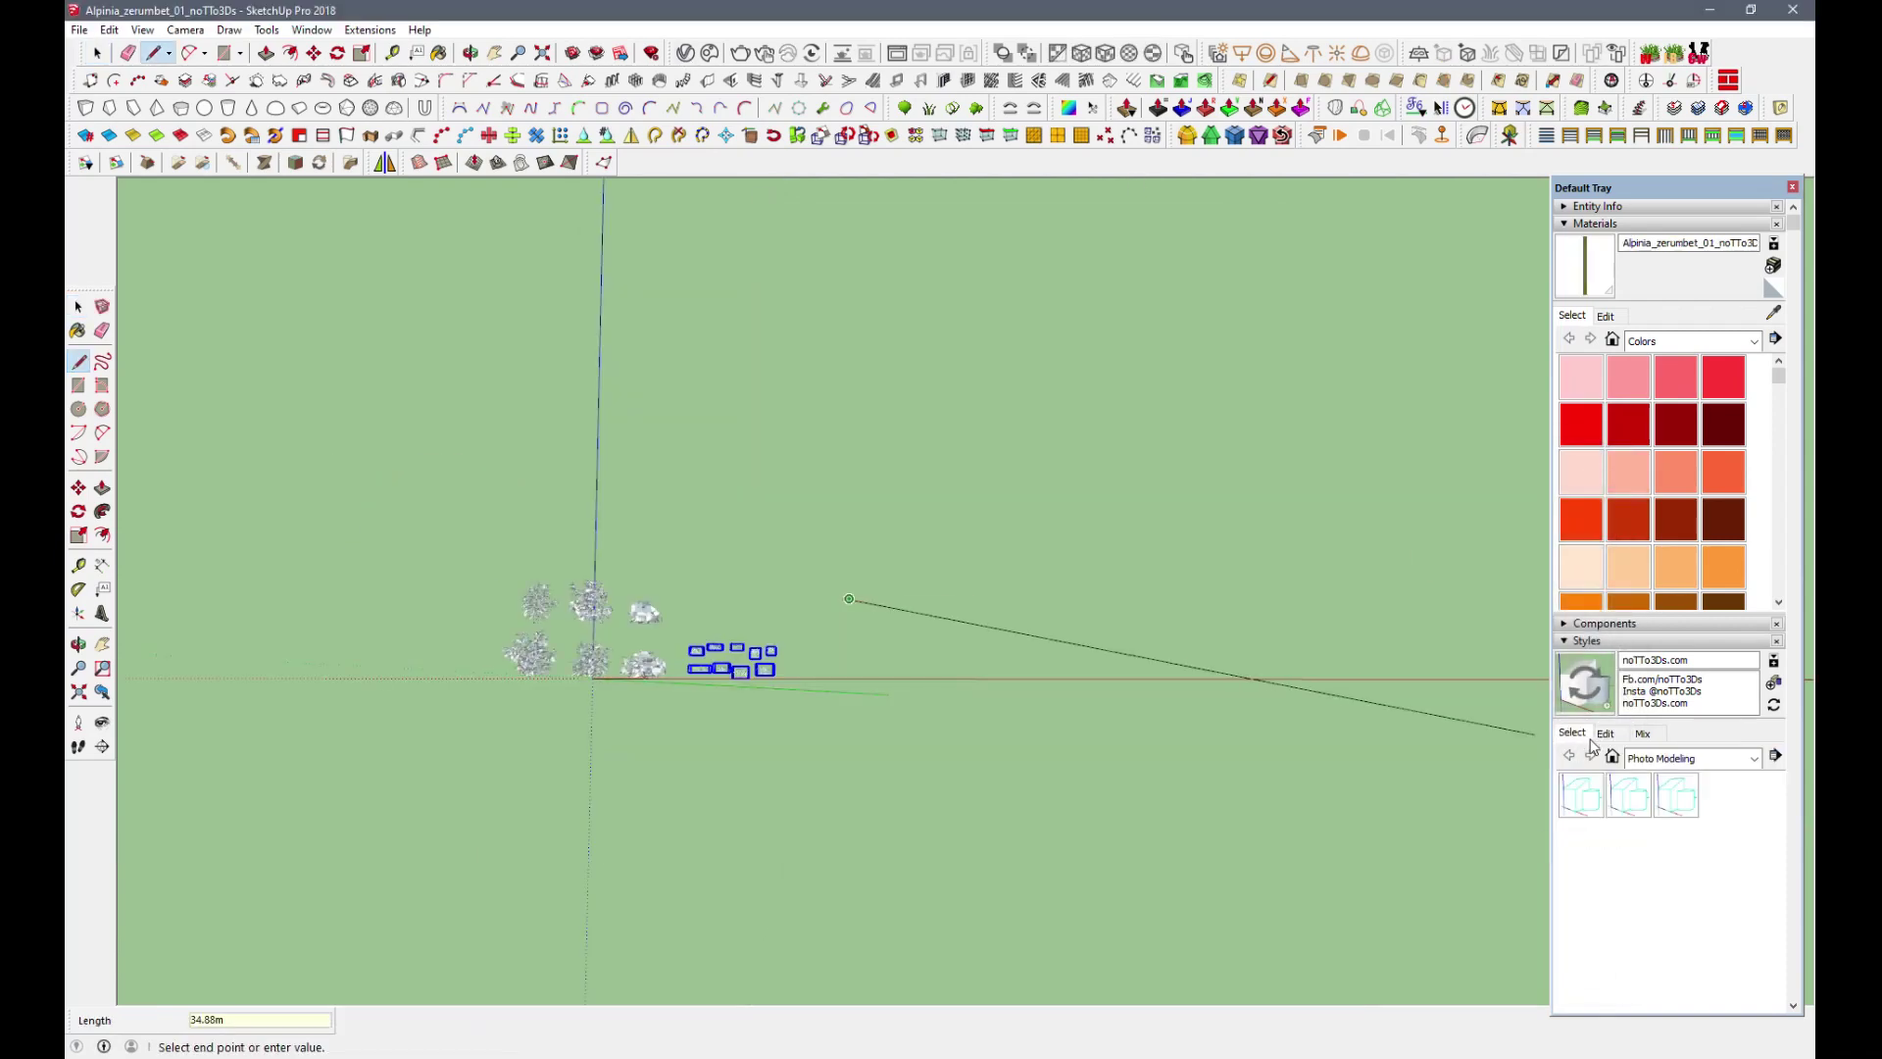
click(1580, 736)
click(1608, 735)
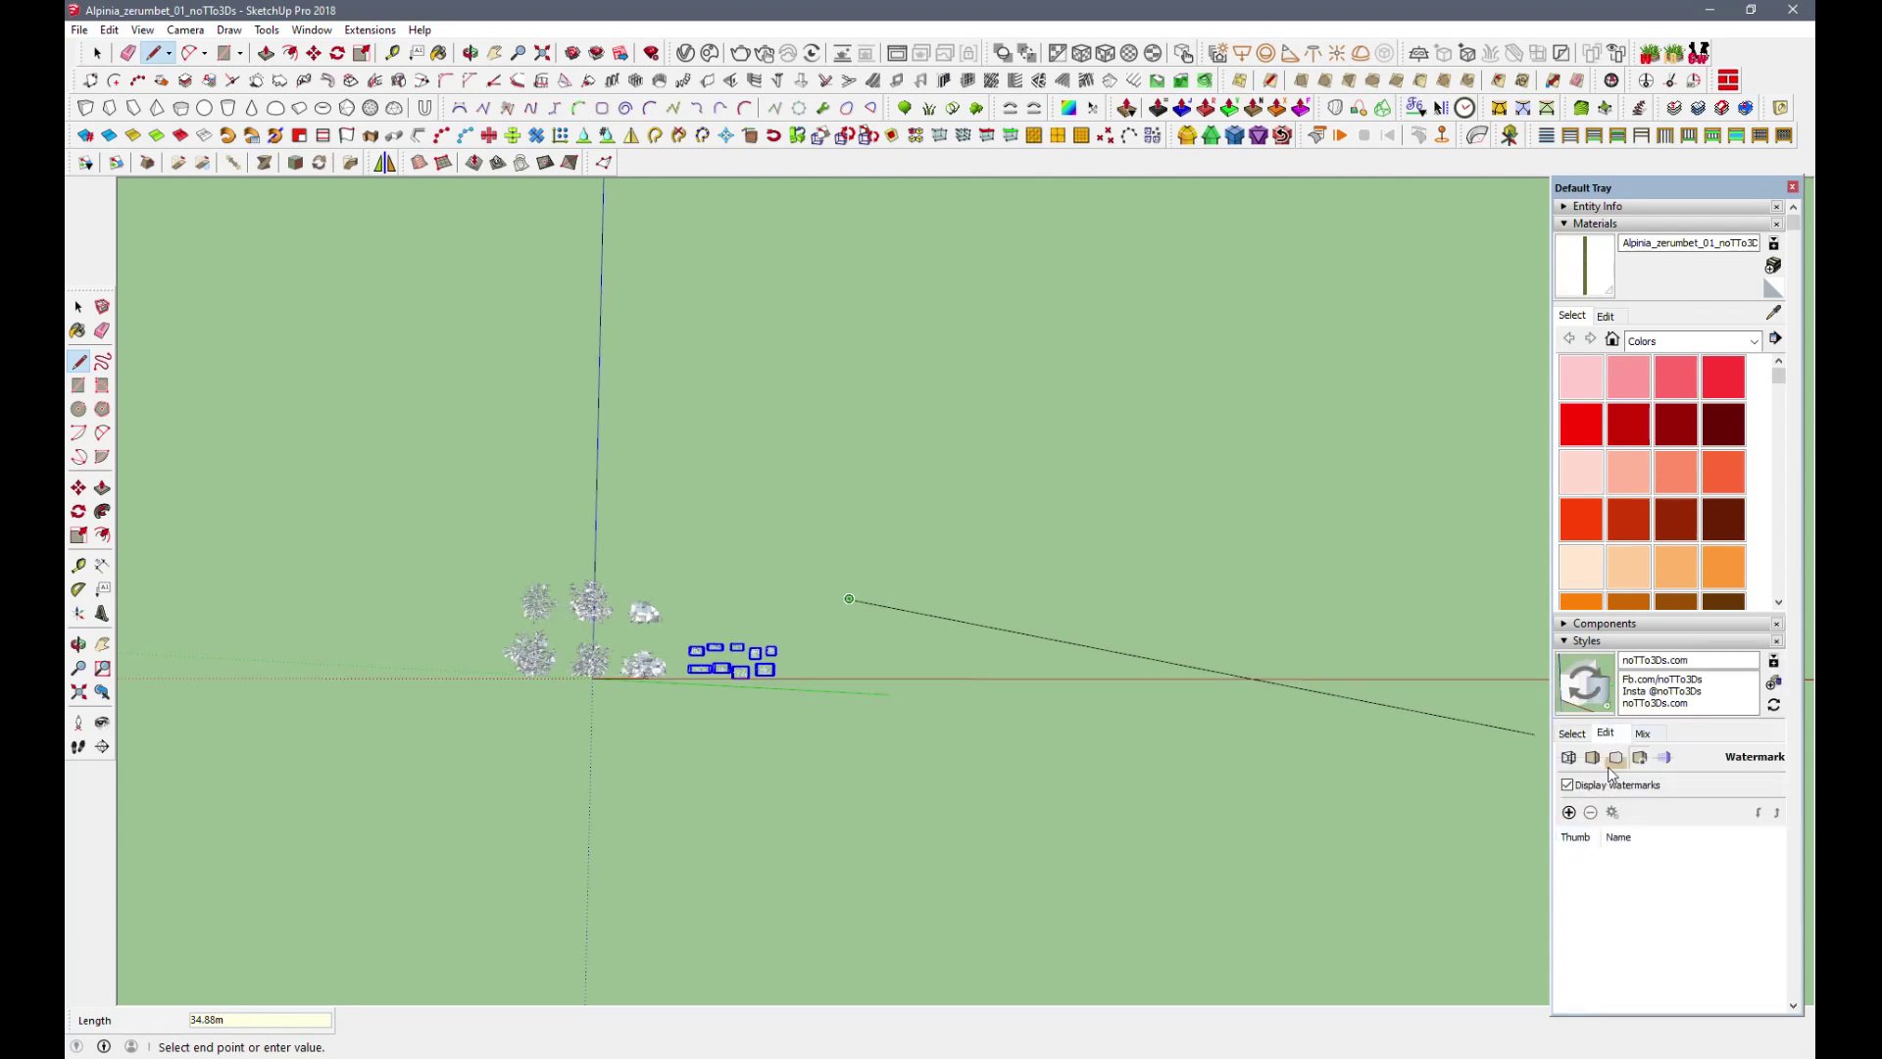
click(1569, 758)
click(1570, 785)
Draw the upright rectangular wall face using typed lengths 10 and 1.
scroll(877, 608, up, 2)
scroll(898, 599, up, 3)
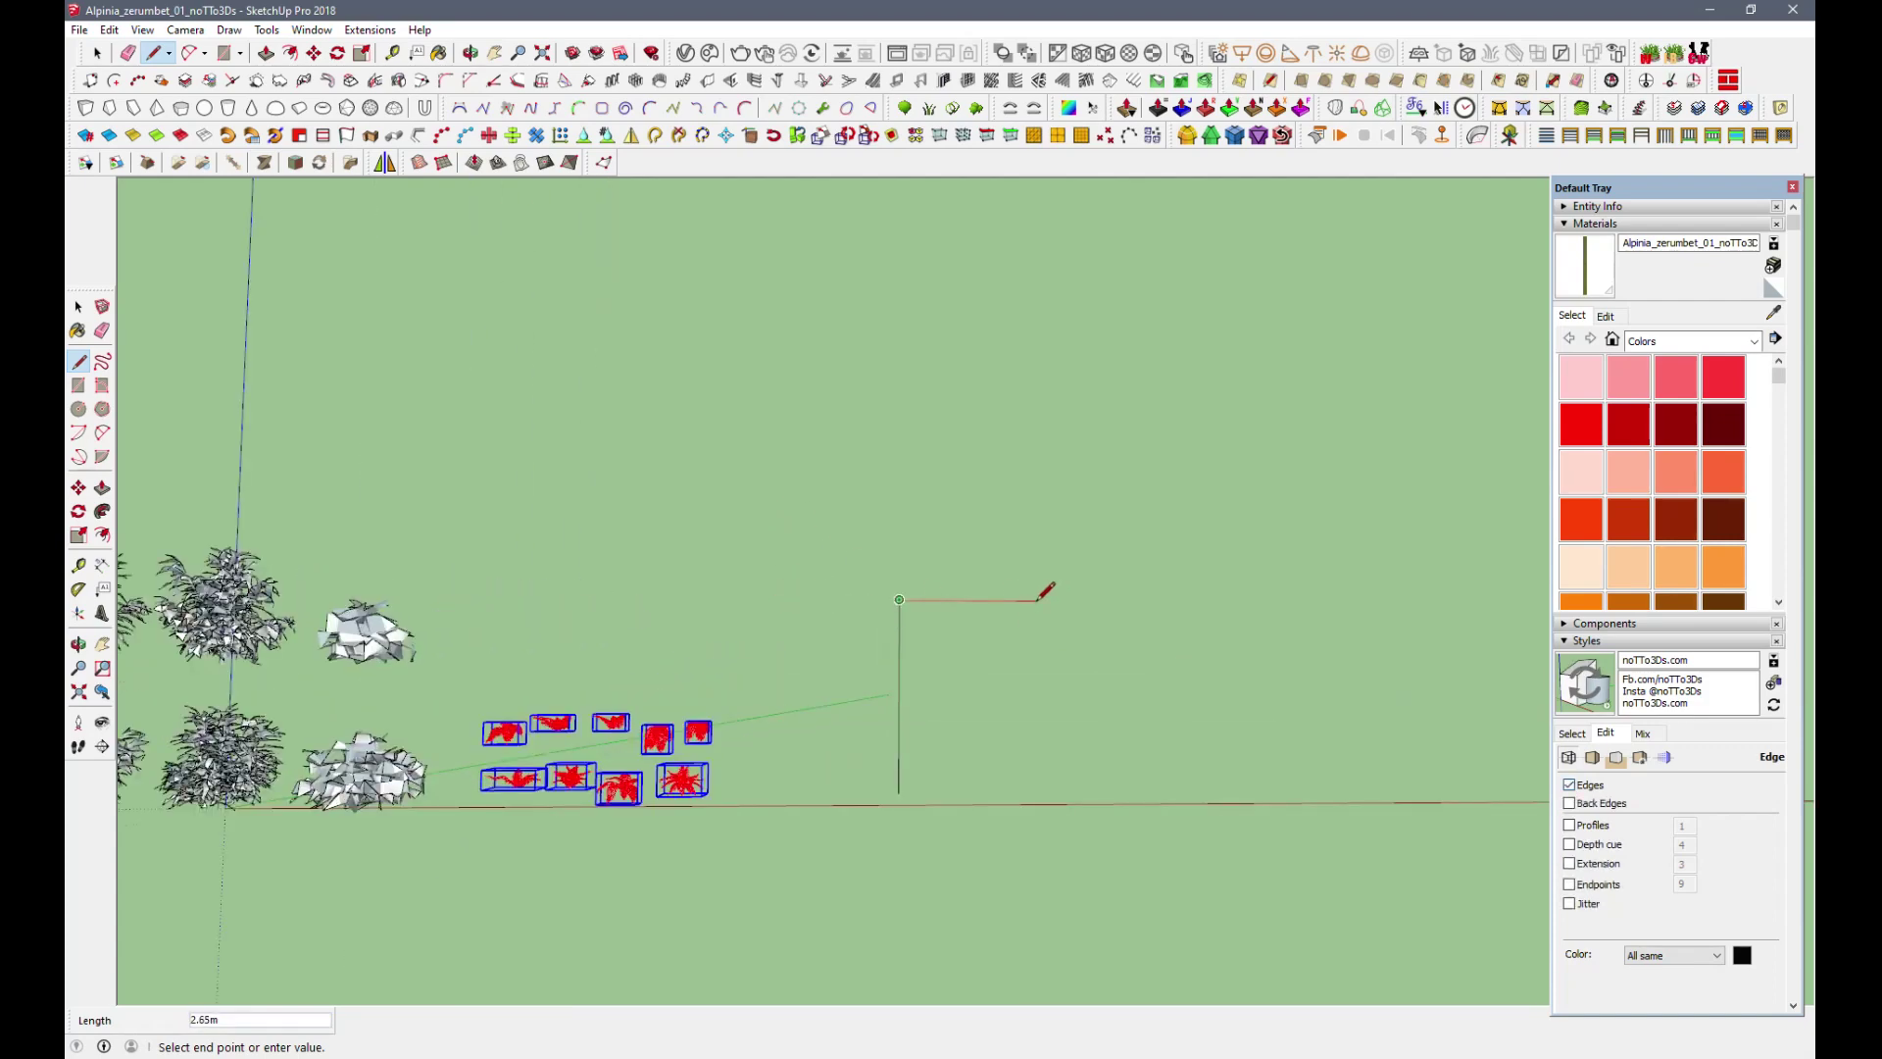
middle_drag(1046, 592, 991, 705)
text(10)
click(1070, 599)
text(1)
key(Return)
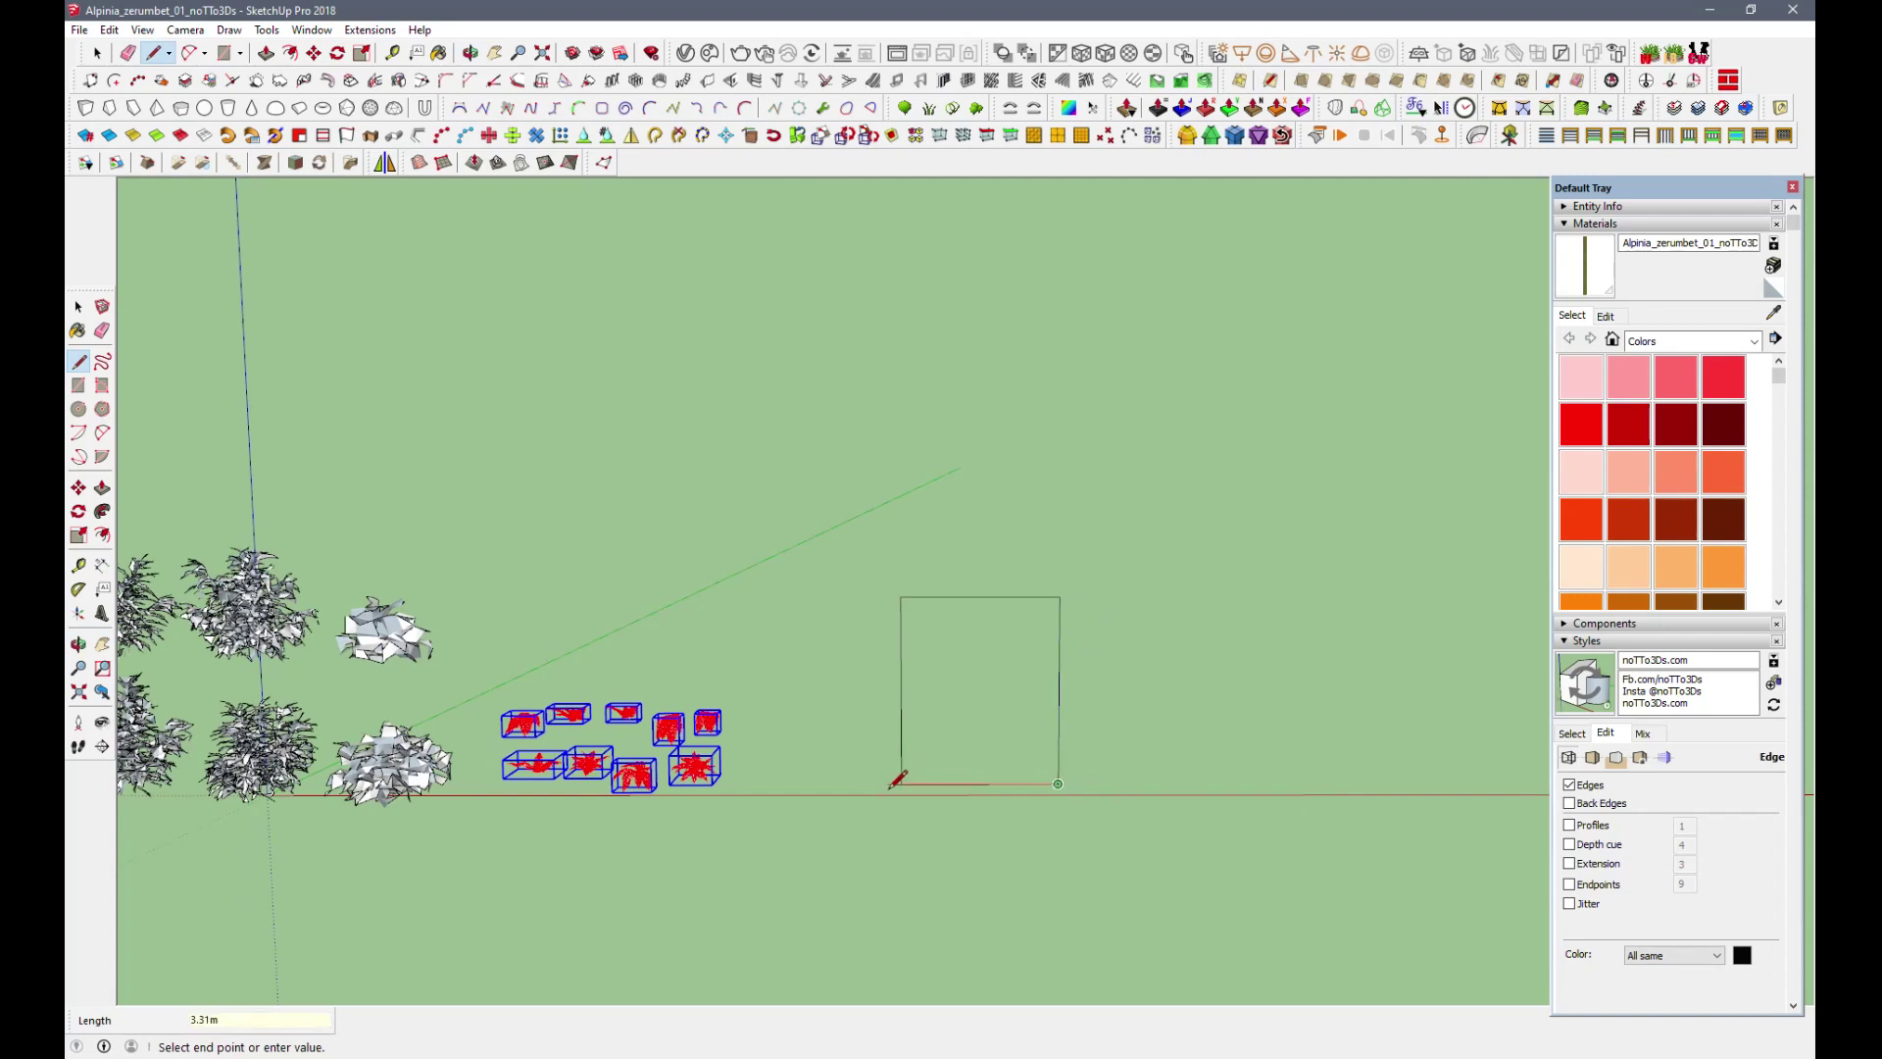
click(904, 782)
Reverse the wall face so its front side faces out.
scroll(1127, 676, up, 2)
middle_drag(1127, 676, 819, 718)
key(space)
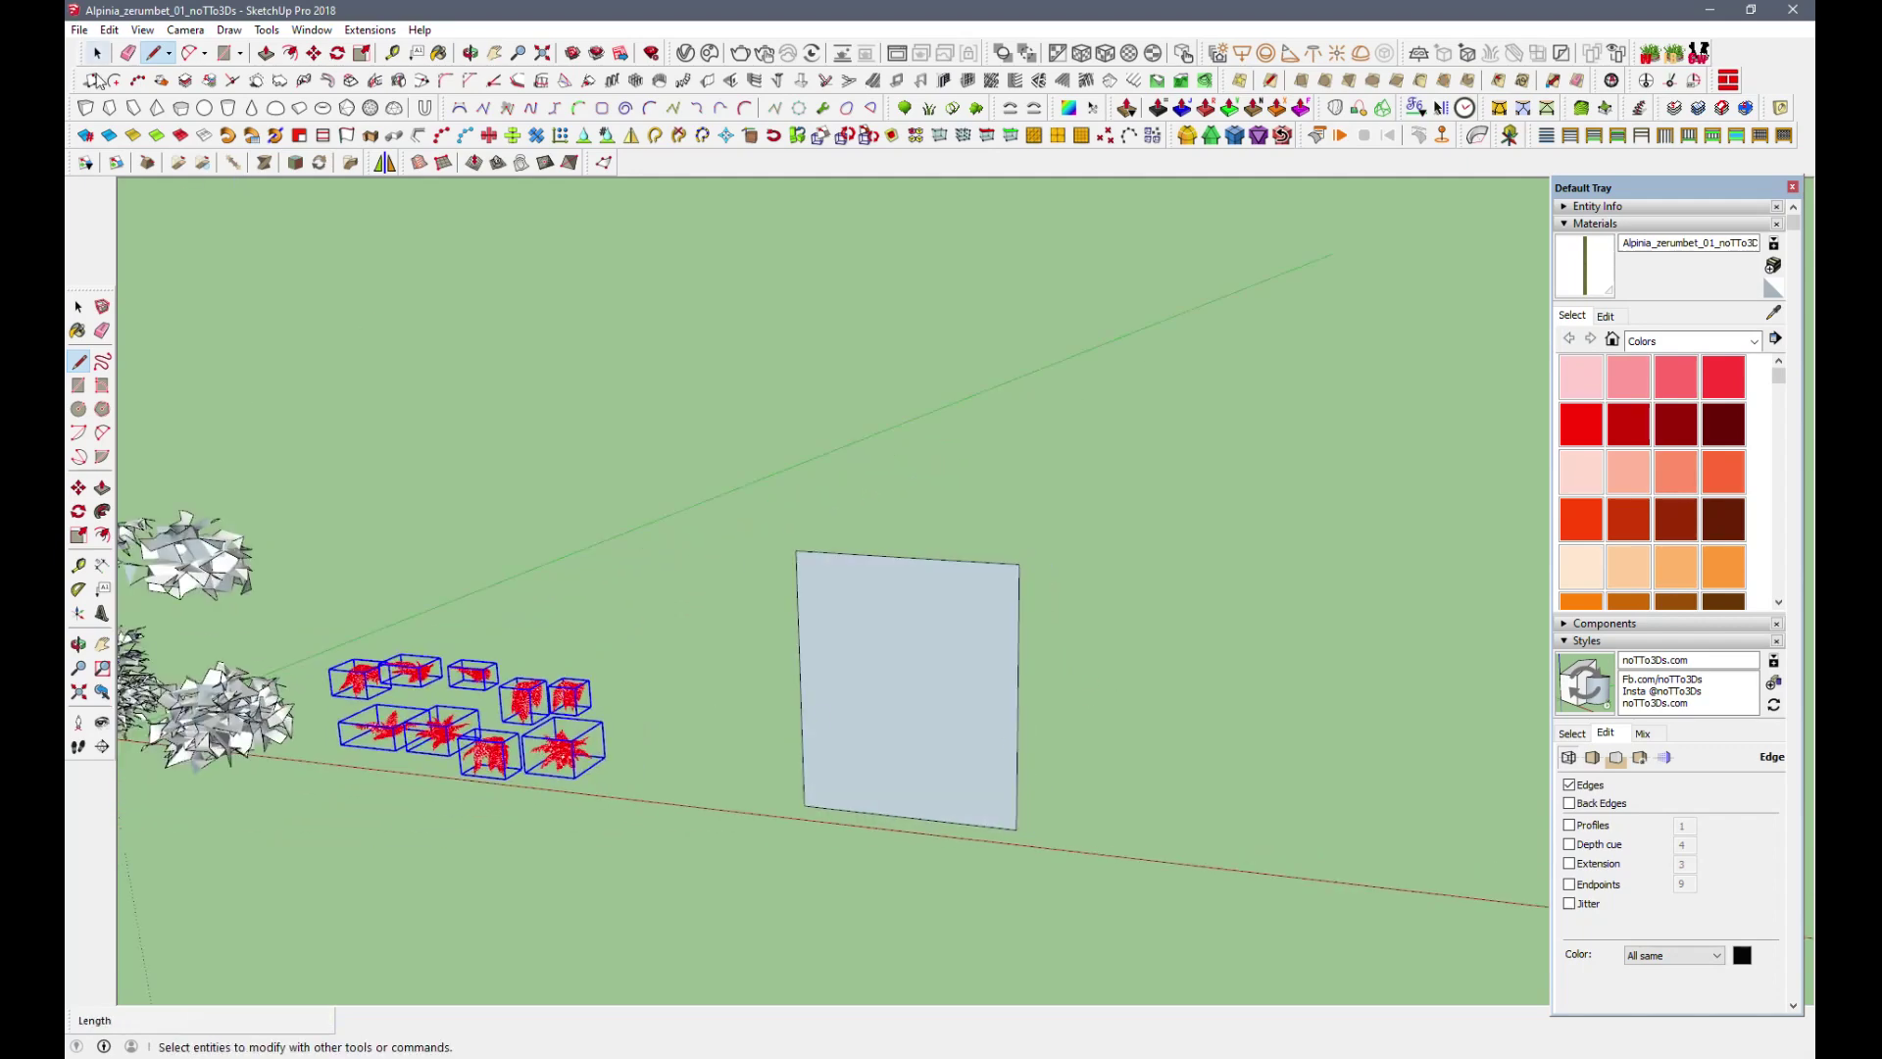
click(994, 716)
right_click(994, 716)
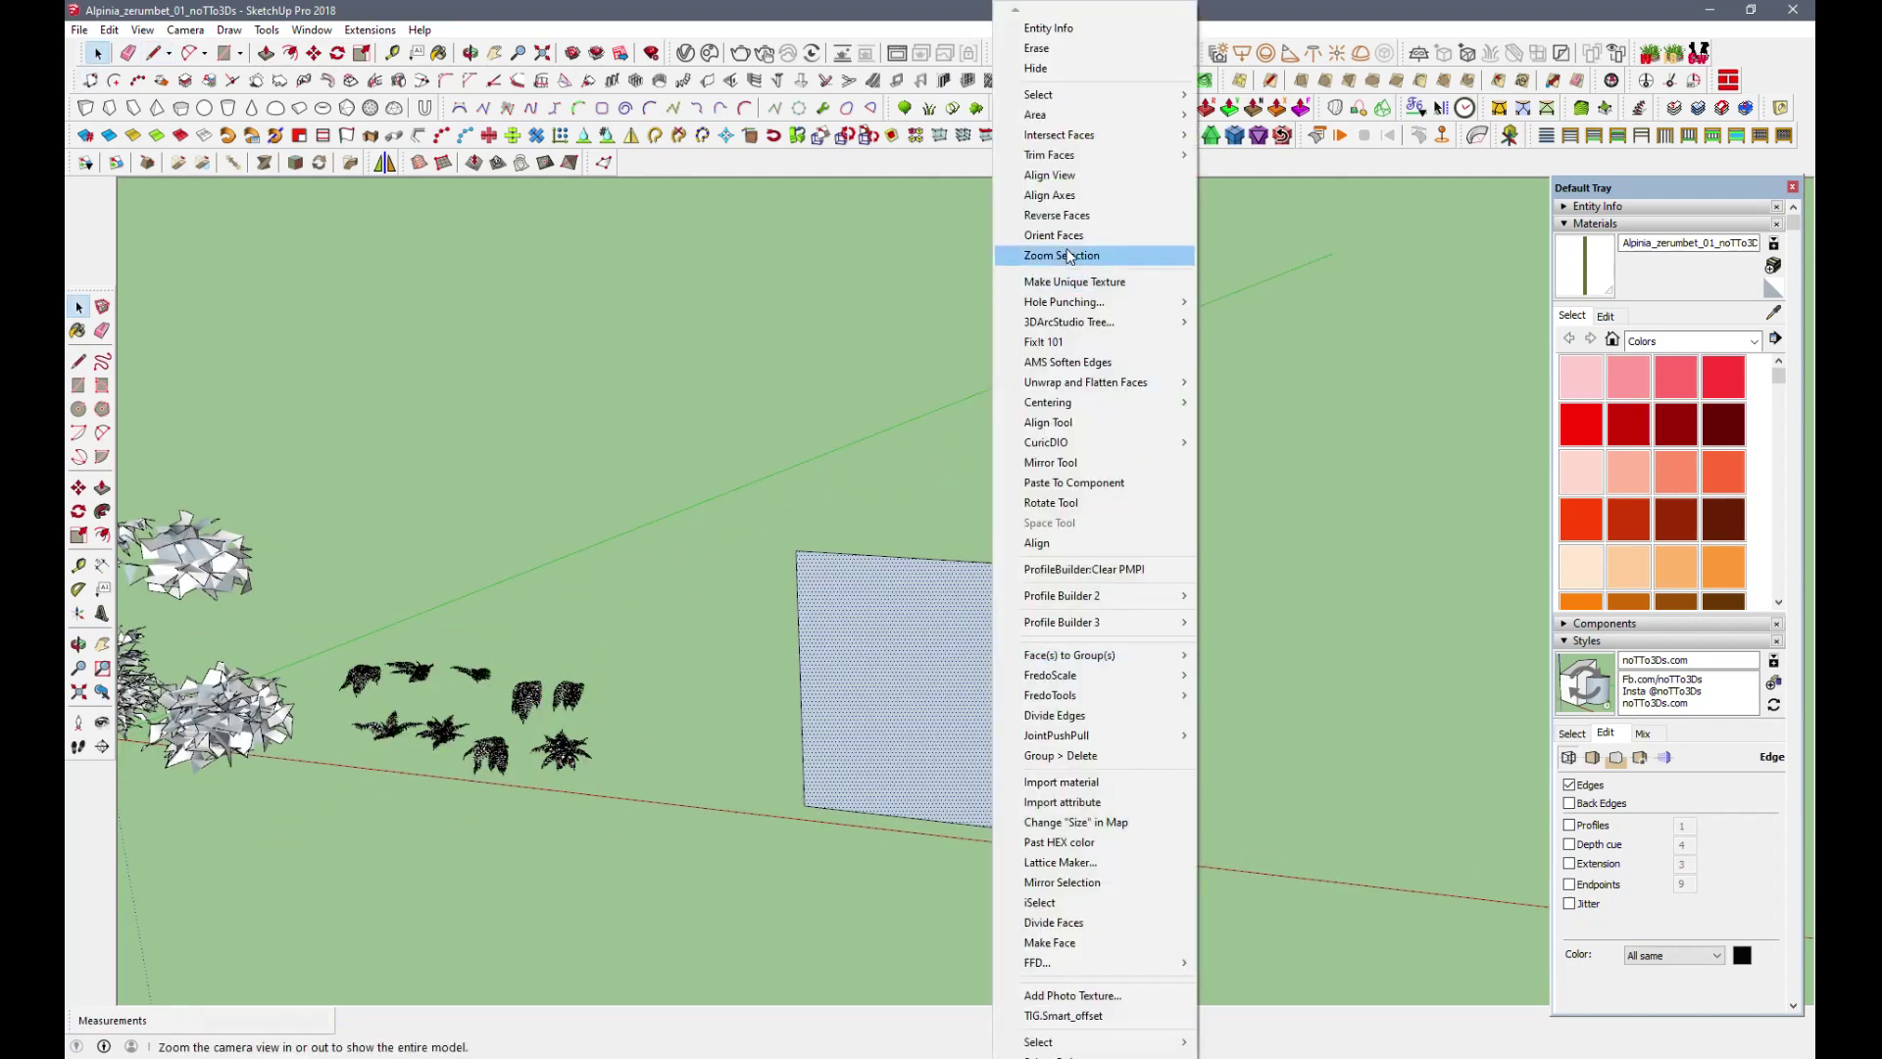
click(1058, 216)
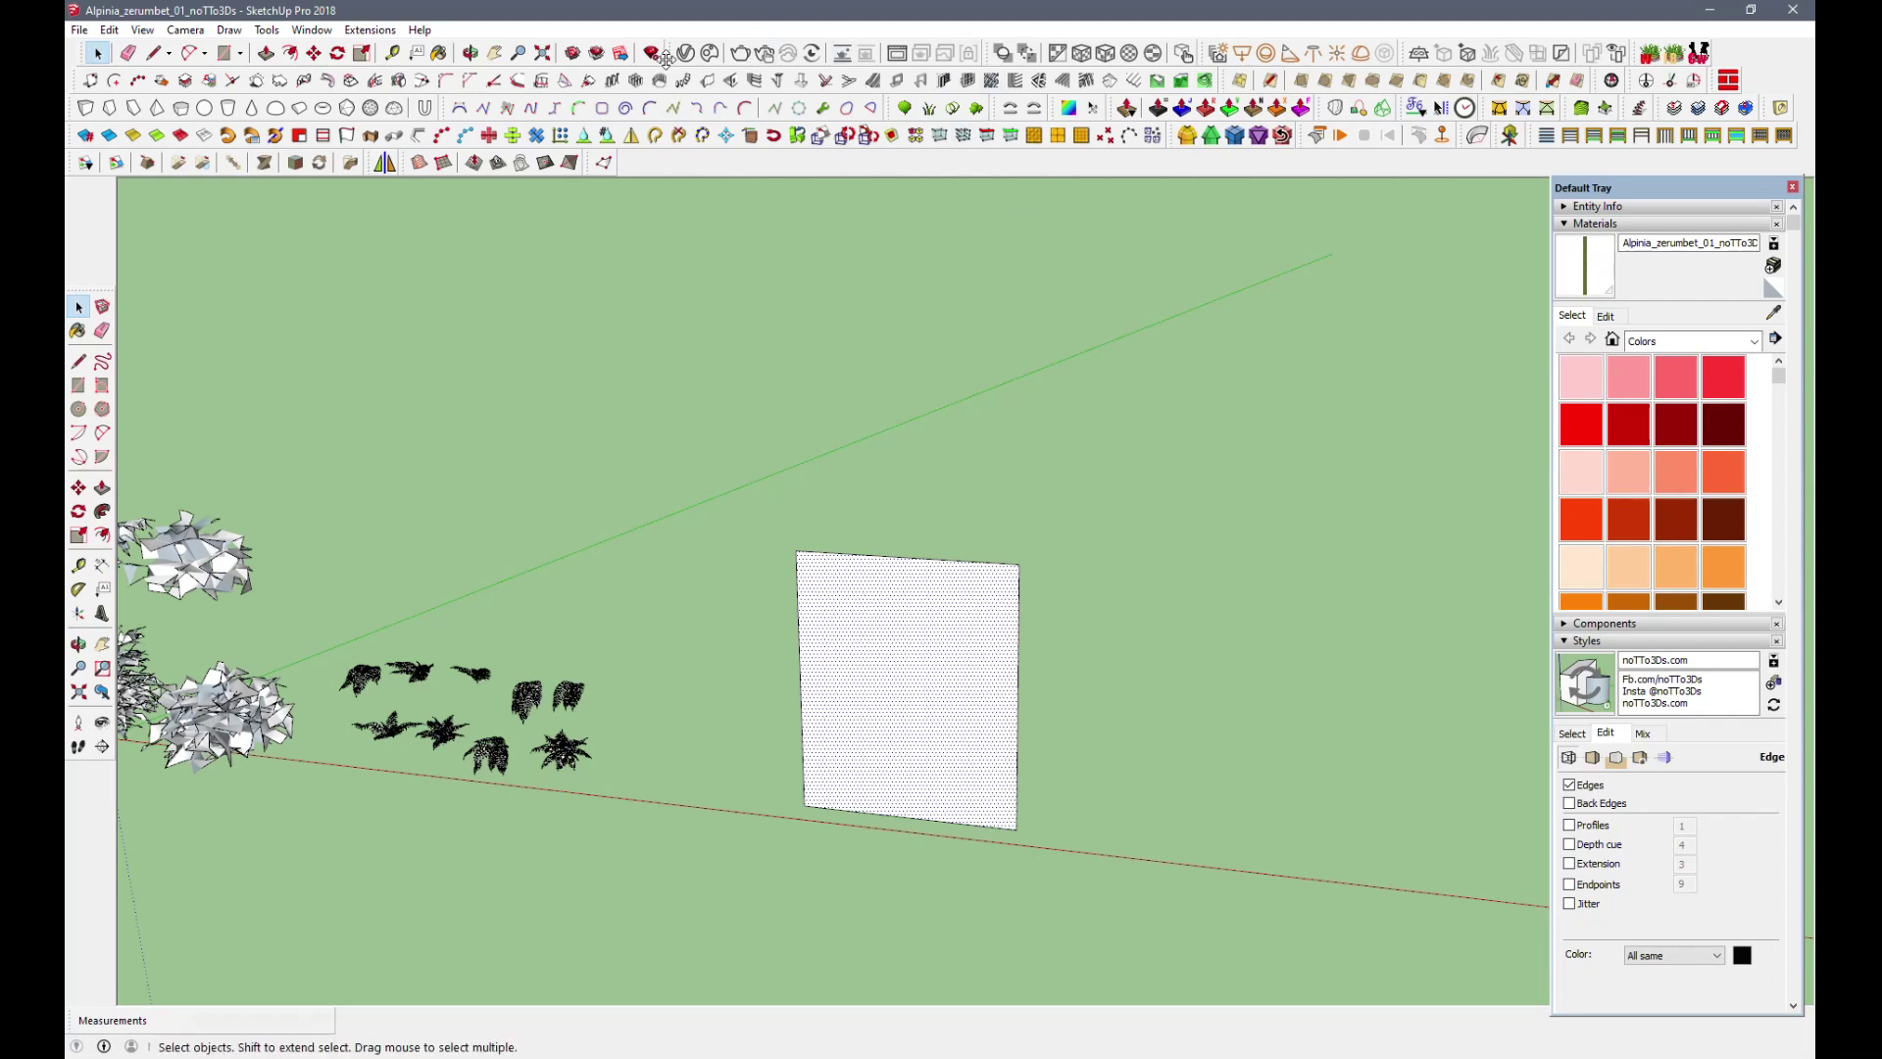
click(1418, 52)
Create a new Scatter geometry in the V-Ray Asset Editor.
mouse_move(870, 202)
mouse_down()
mouse_move(462, 197)
mouse_move(485, 190)
mouse_up()
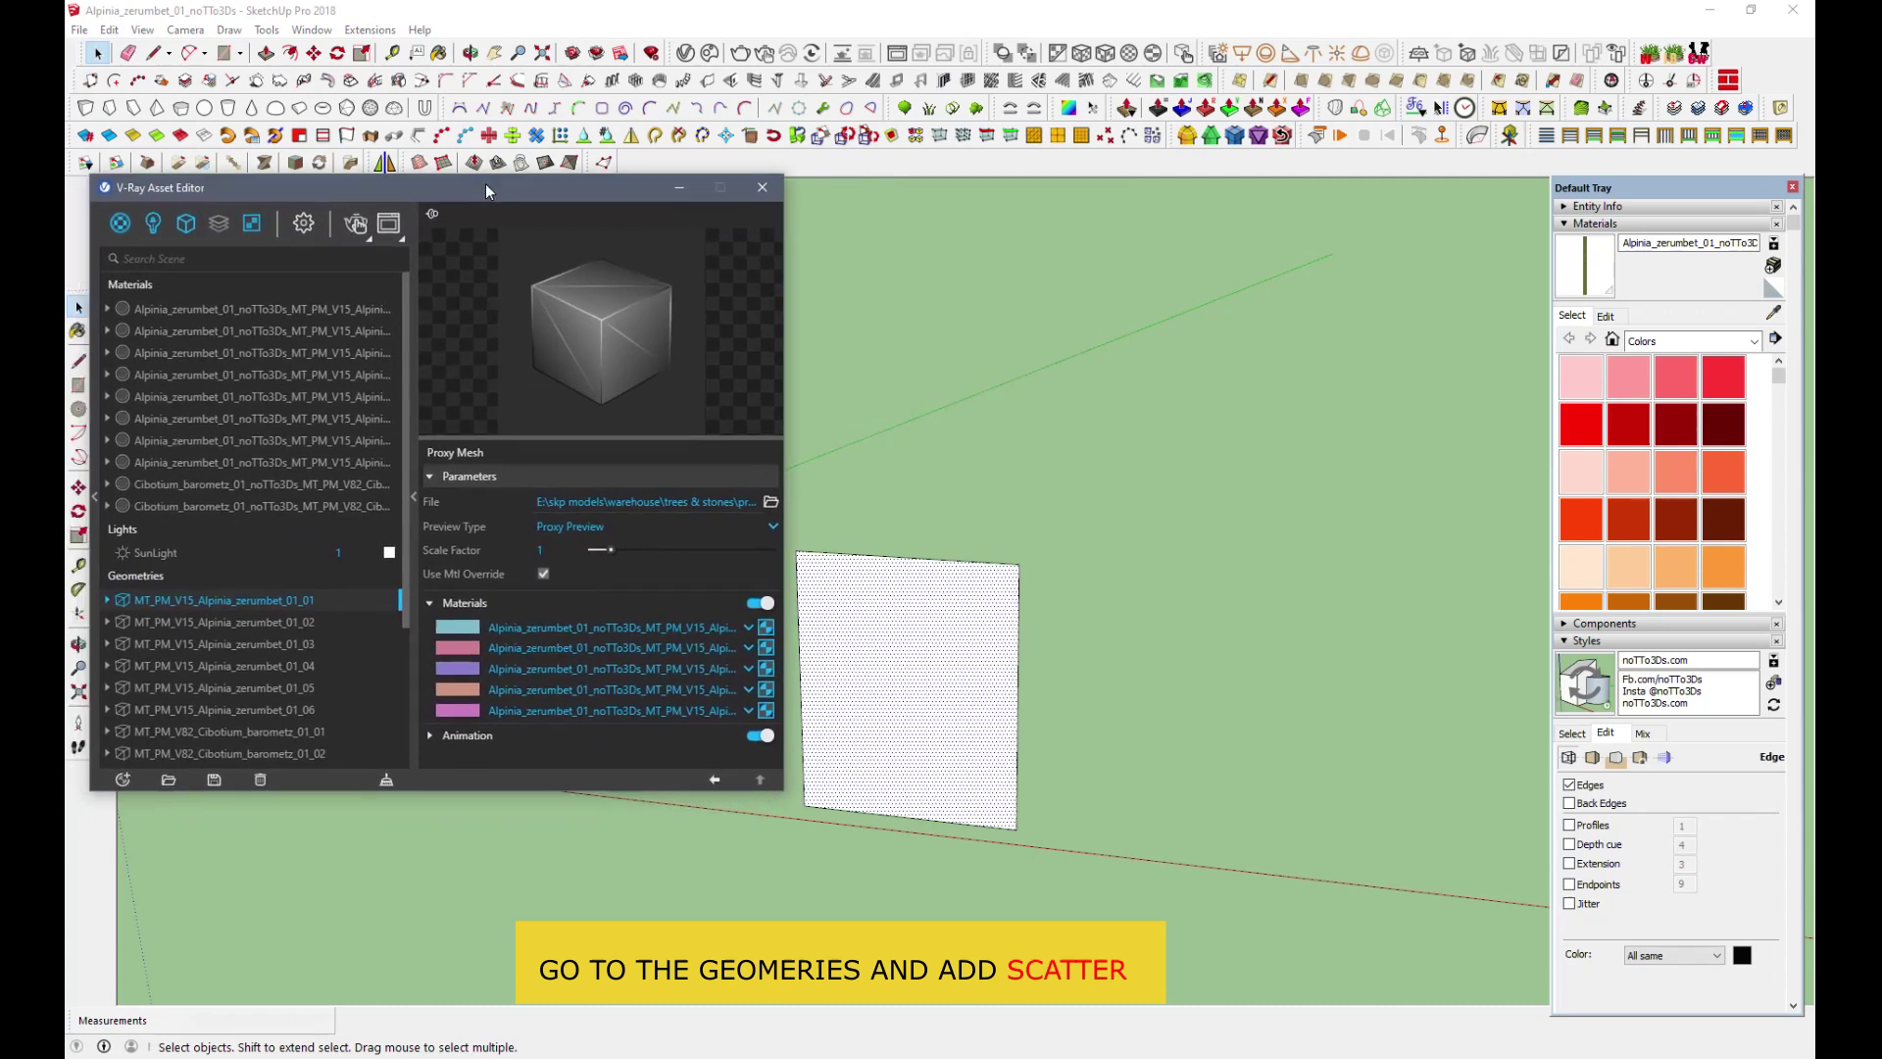
click(185, 225)
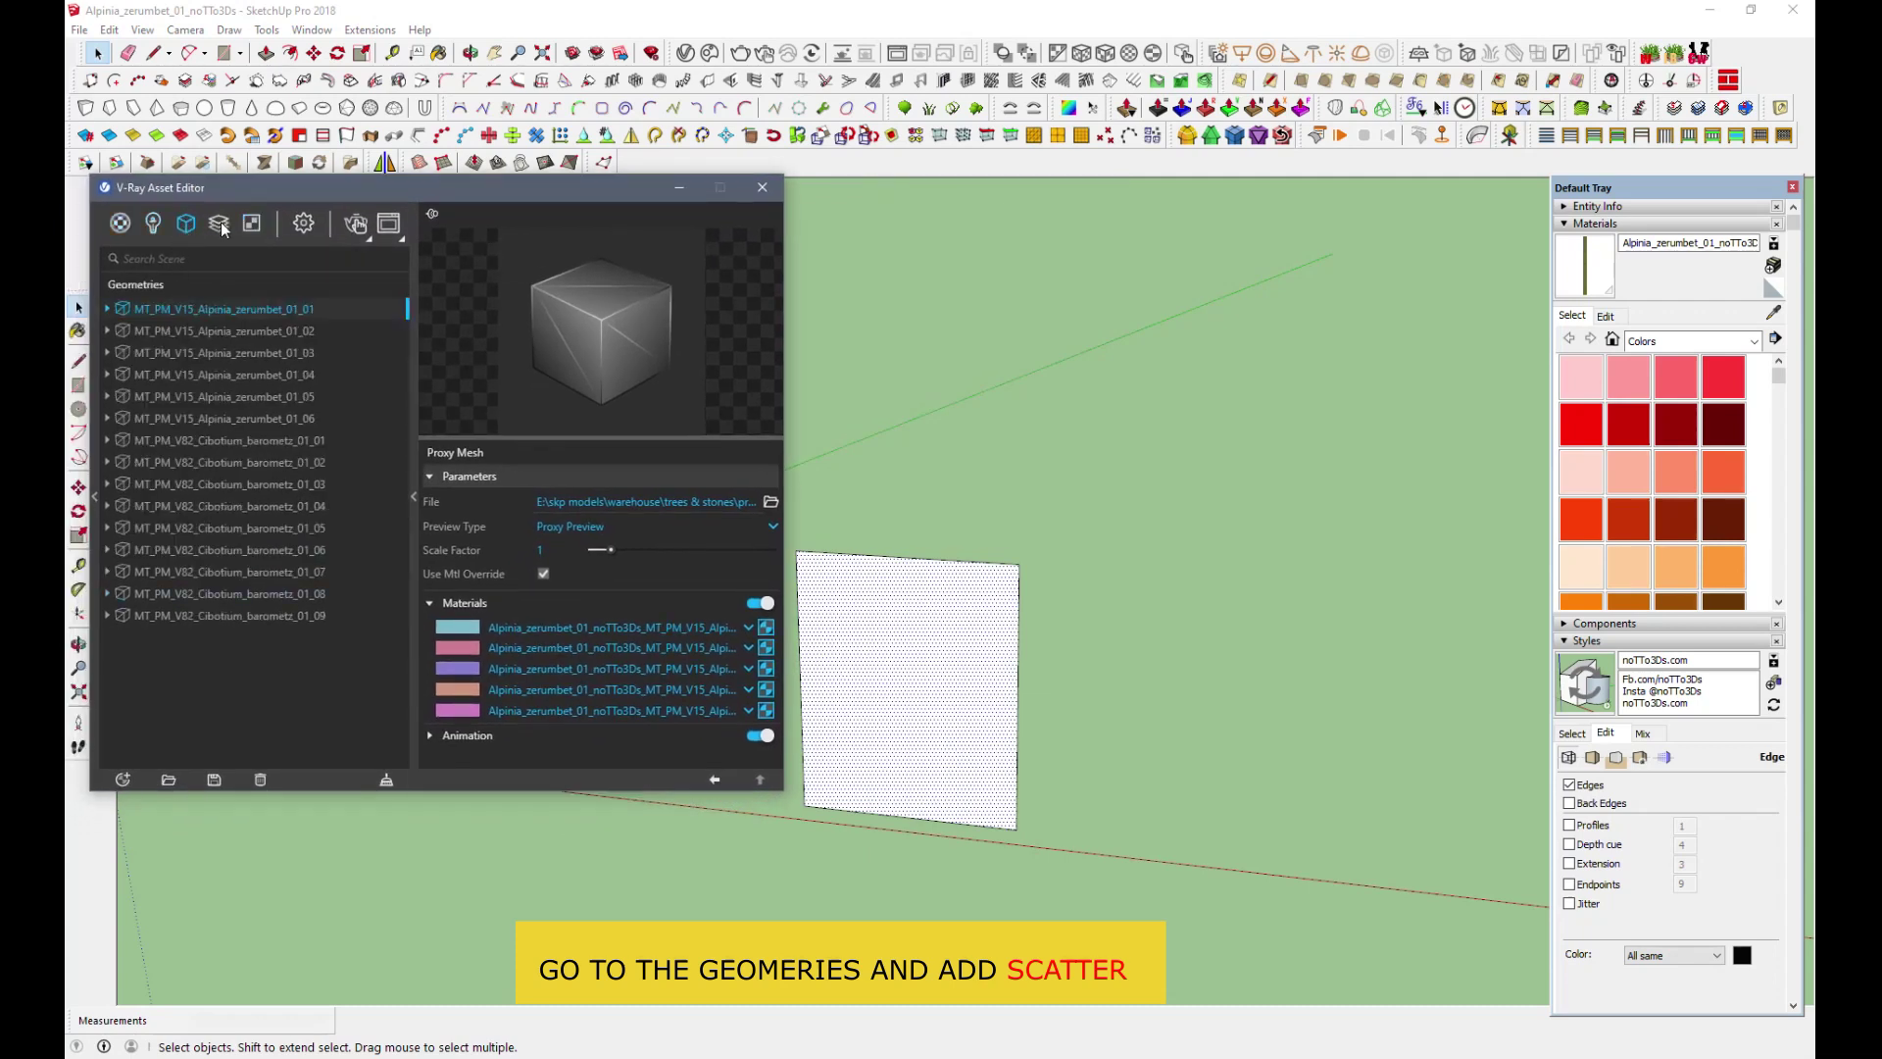
click(183, 226)
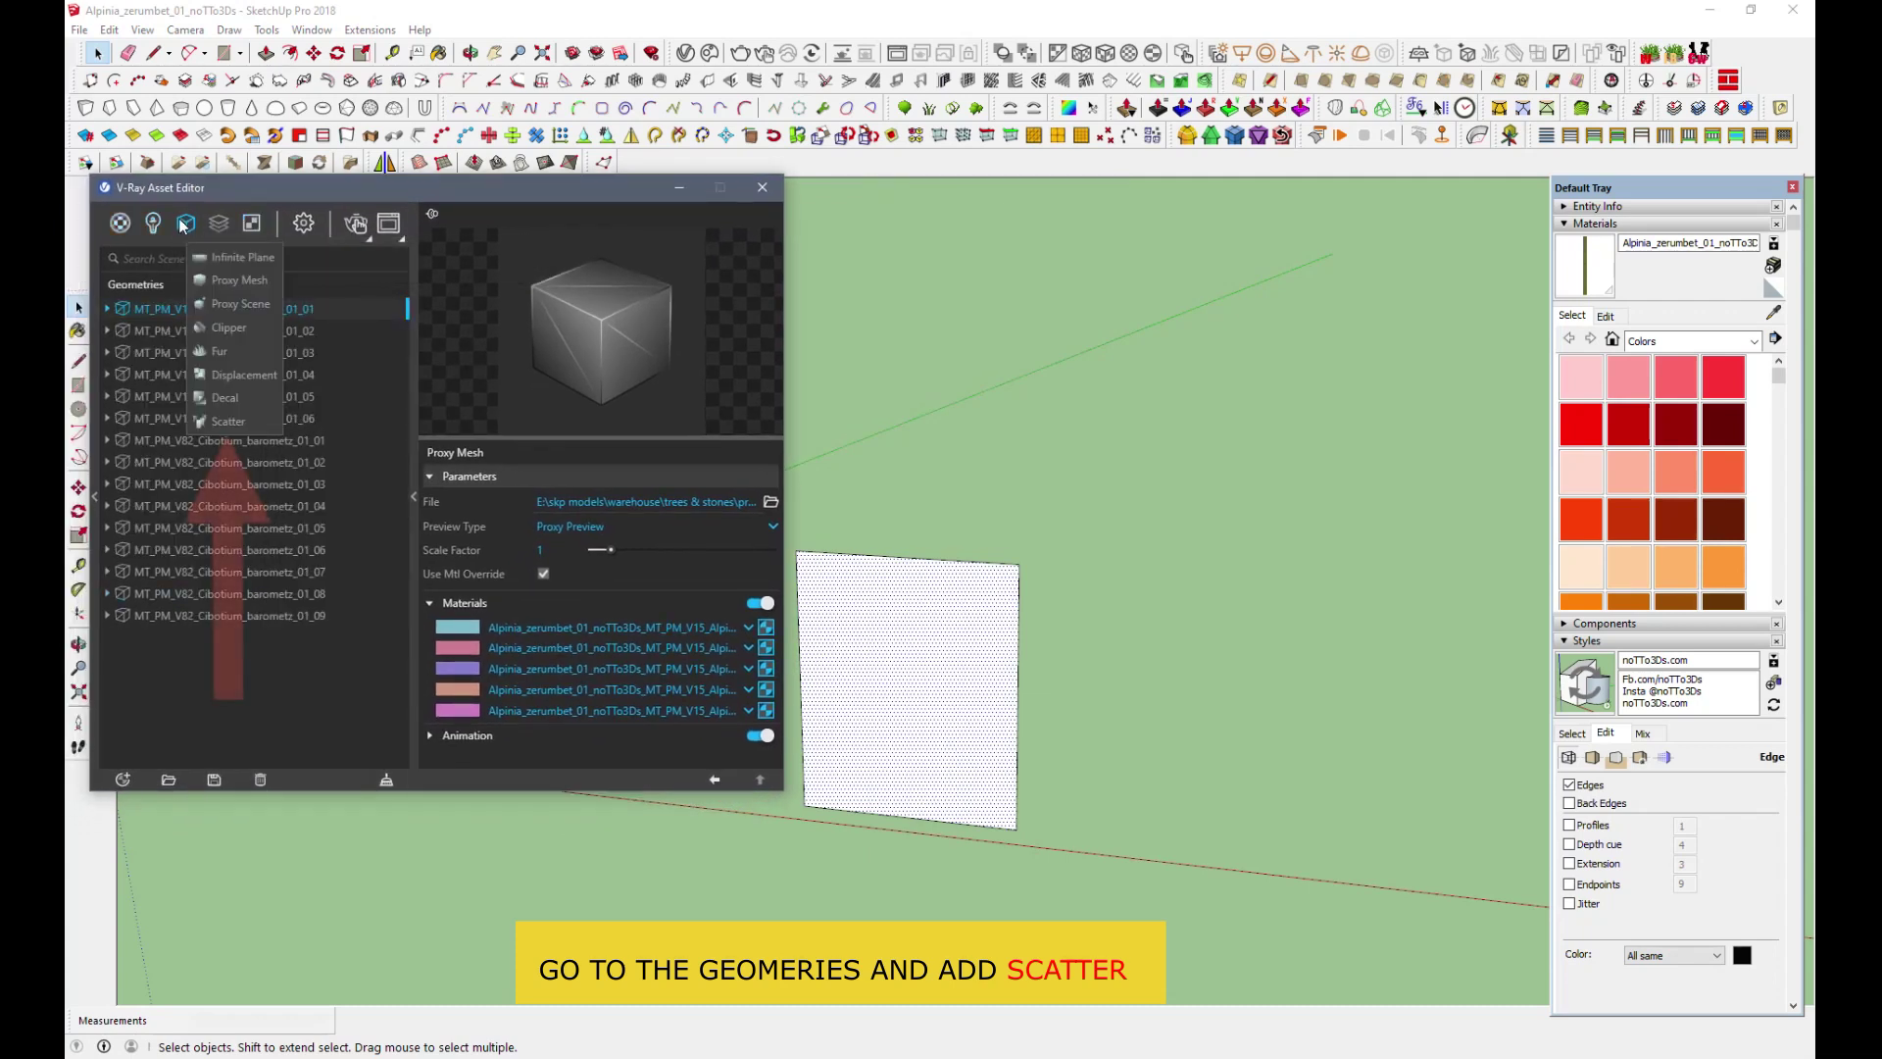
click(225, 421)
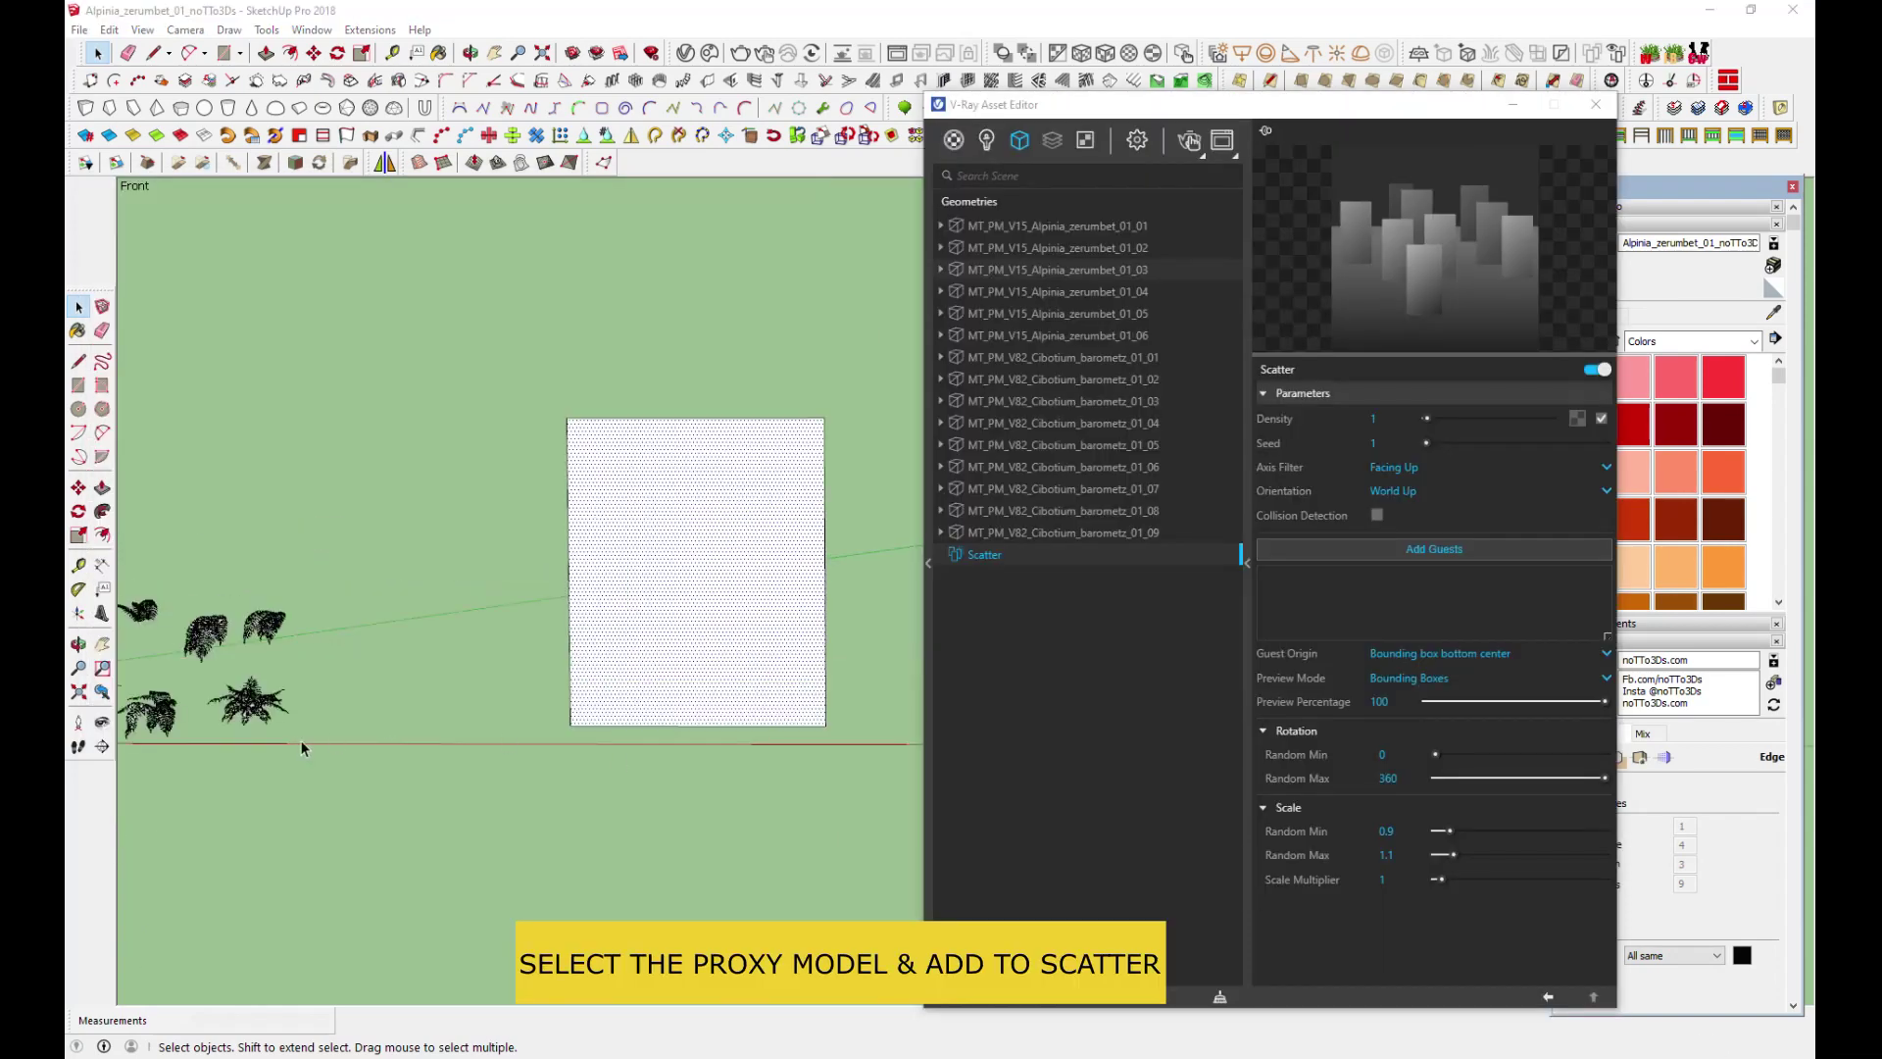
Add the first Cibotium fern proxy as a Scatter guest.
click(252, 703)
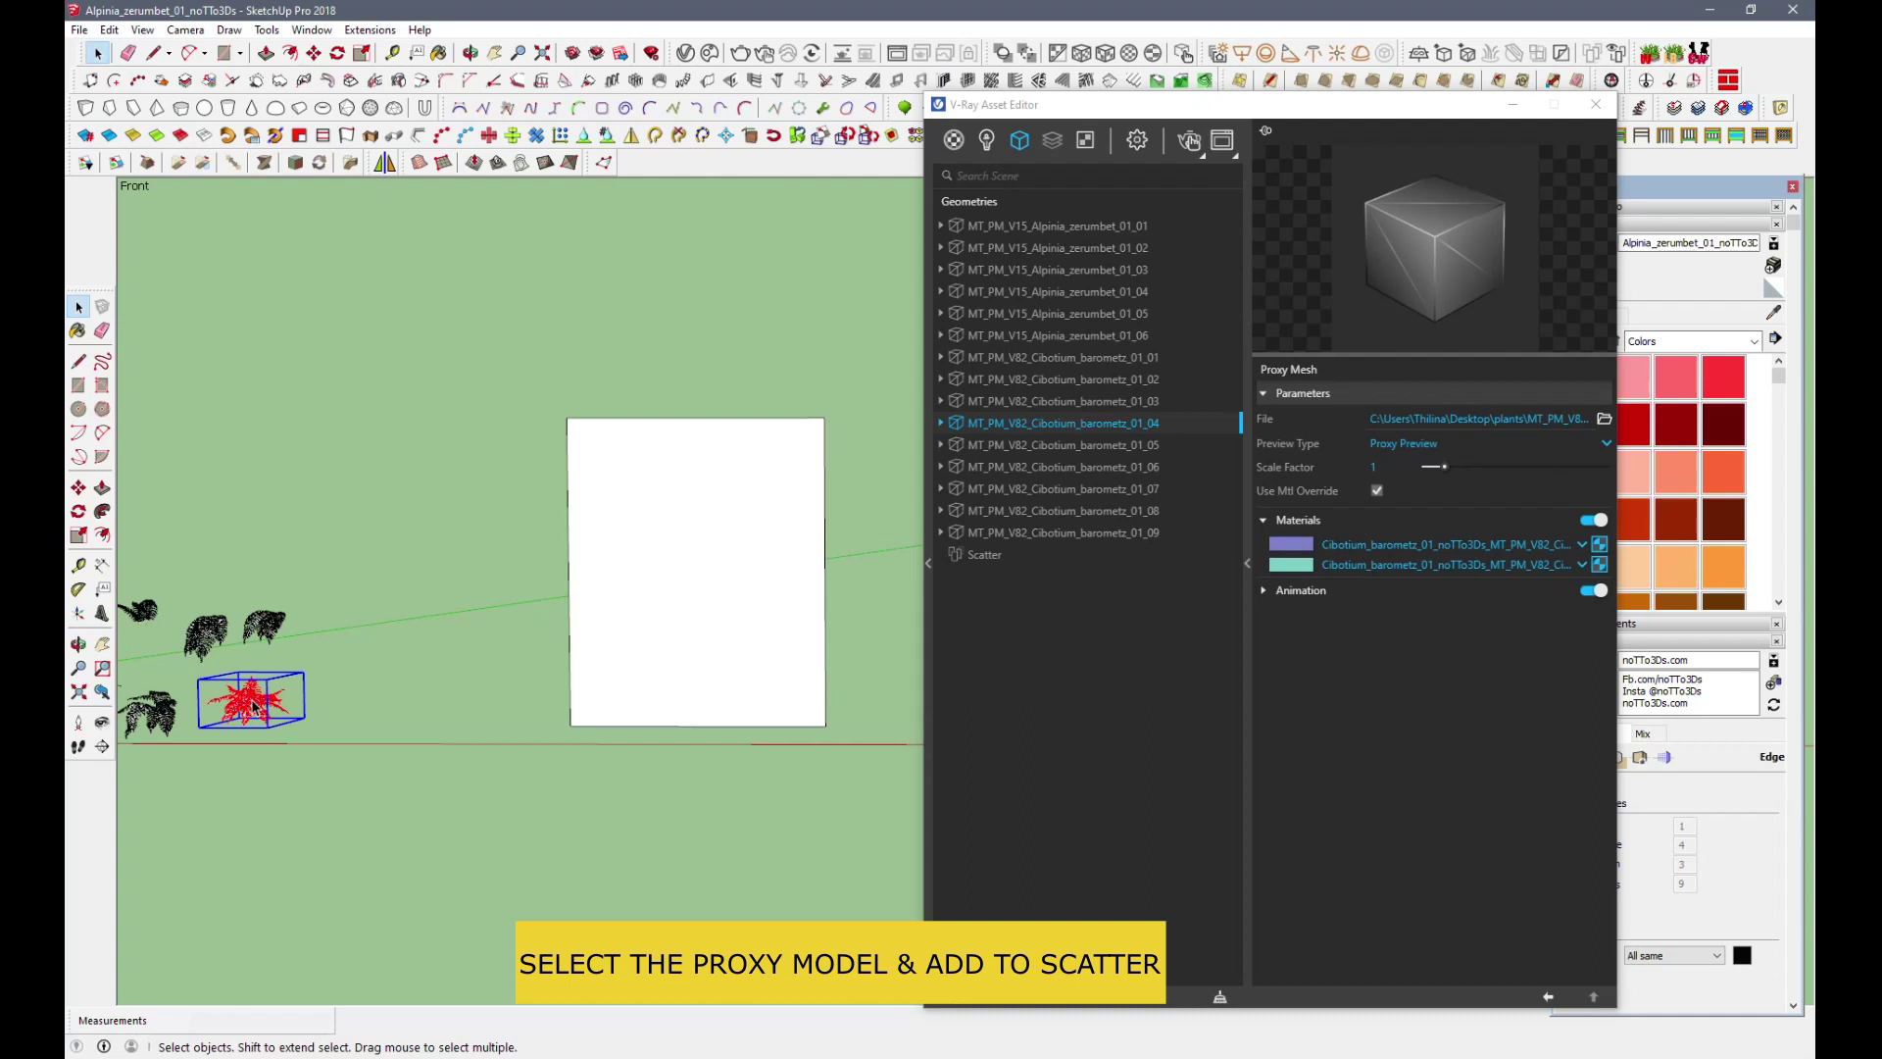
click(985, 555)
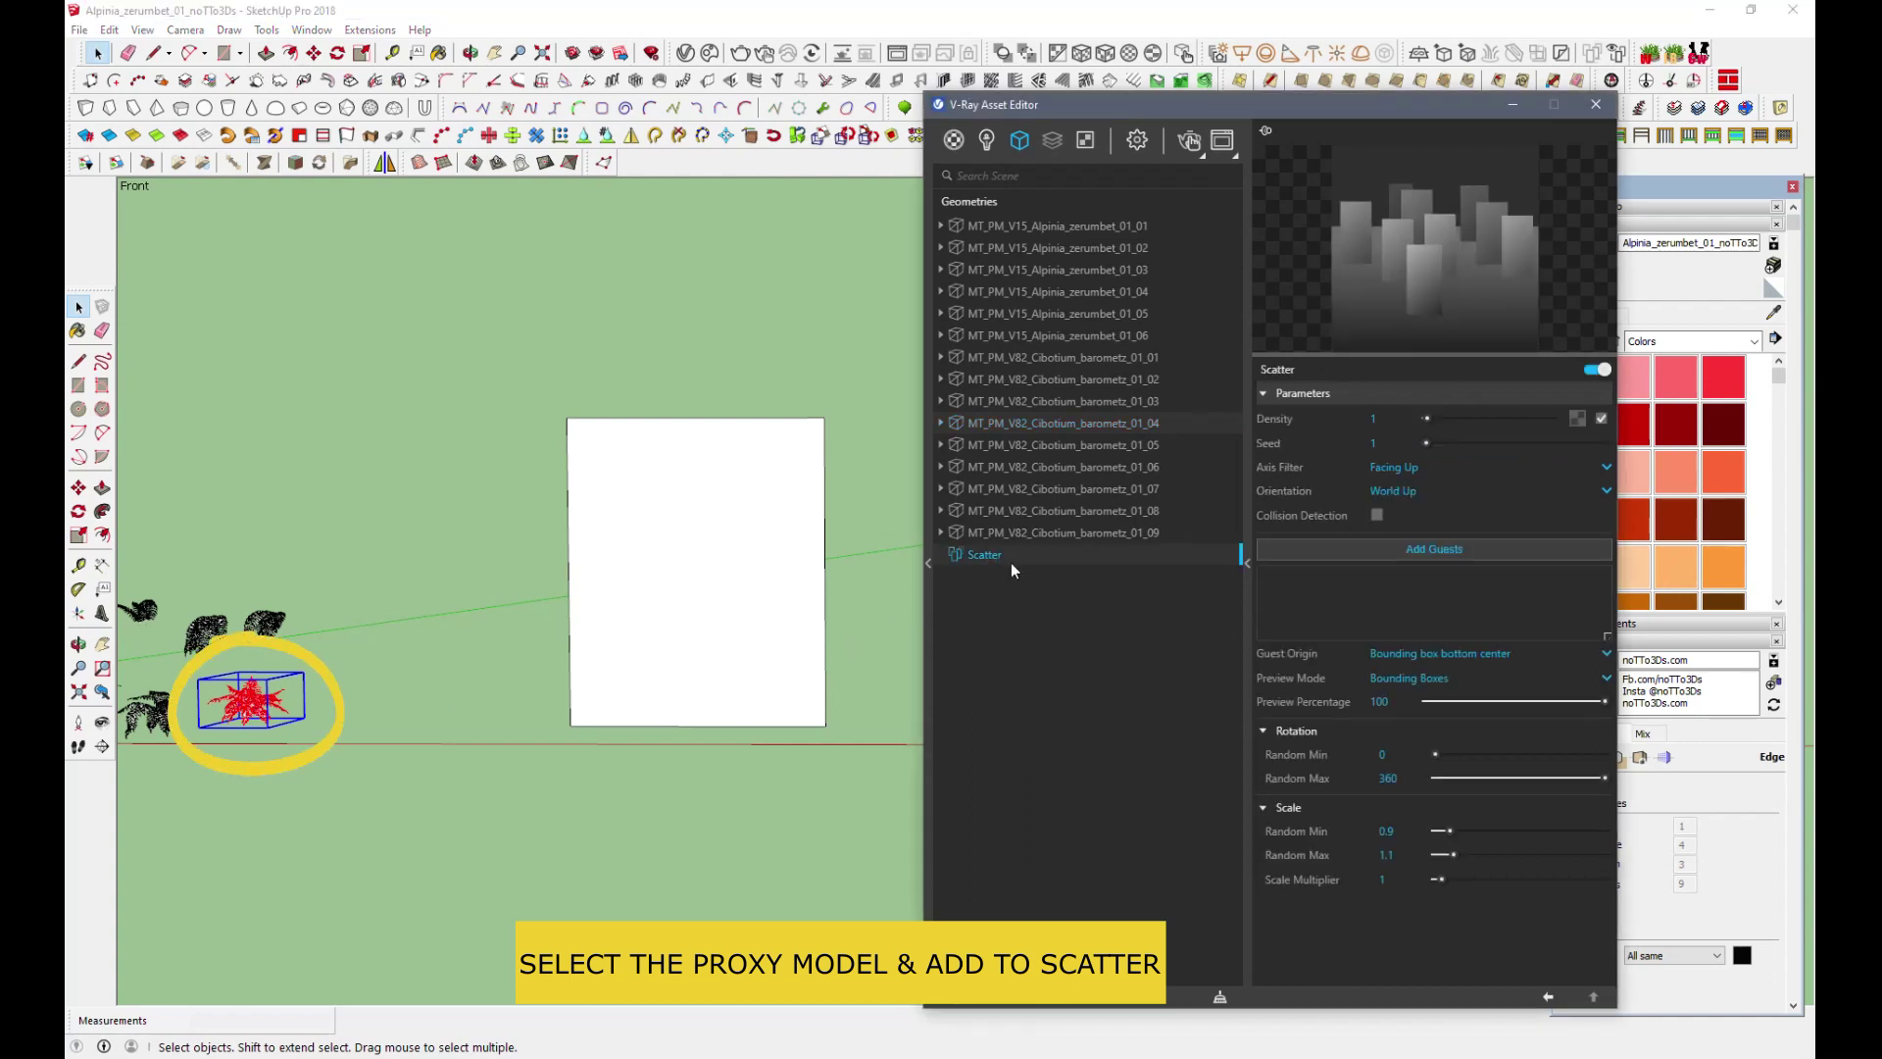
click(1422, 549)
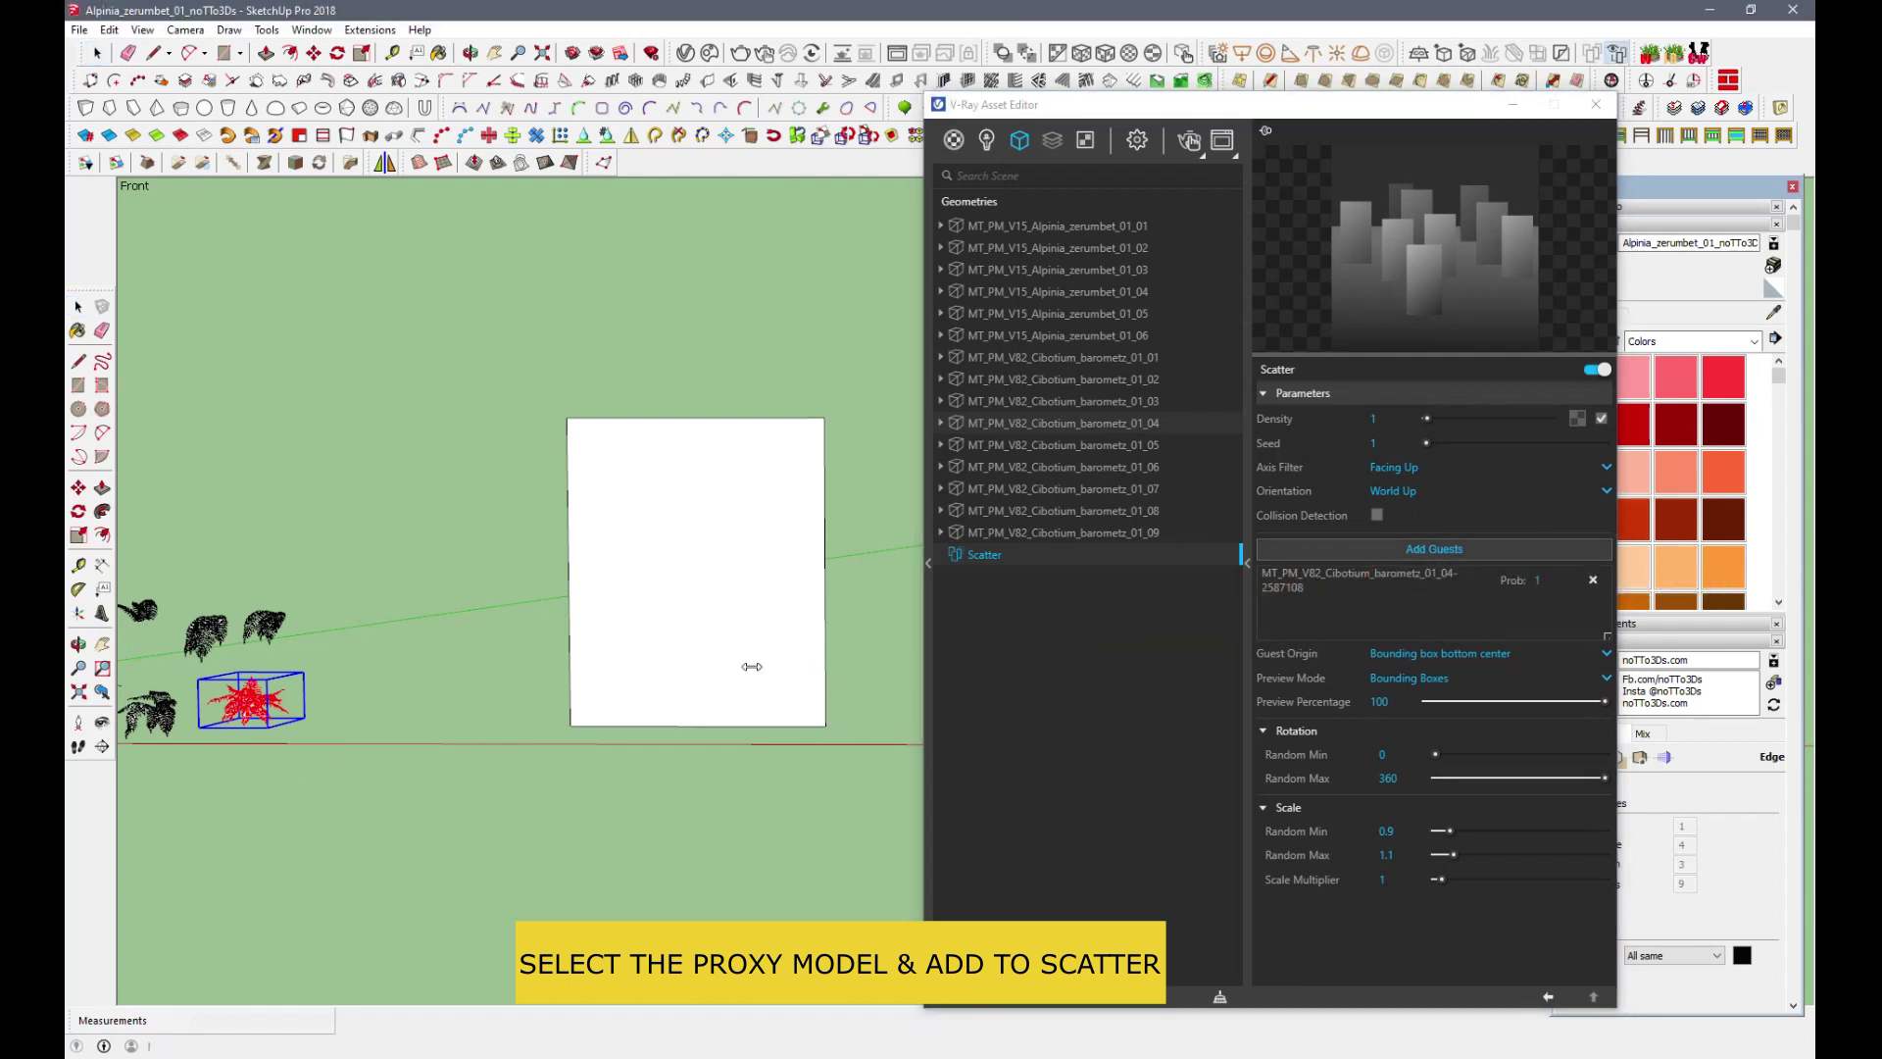
click(495, 56)
drag(506, 321, 722, 261)
drag(542, 362, 601, 336)
right_click(580, 368)
click(581, 368)
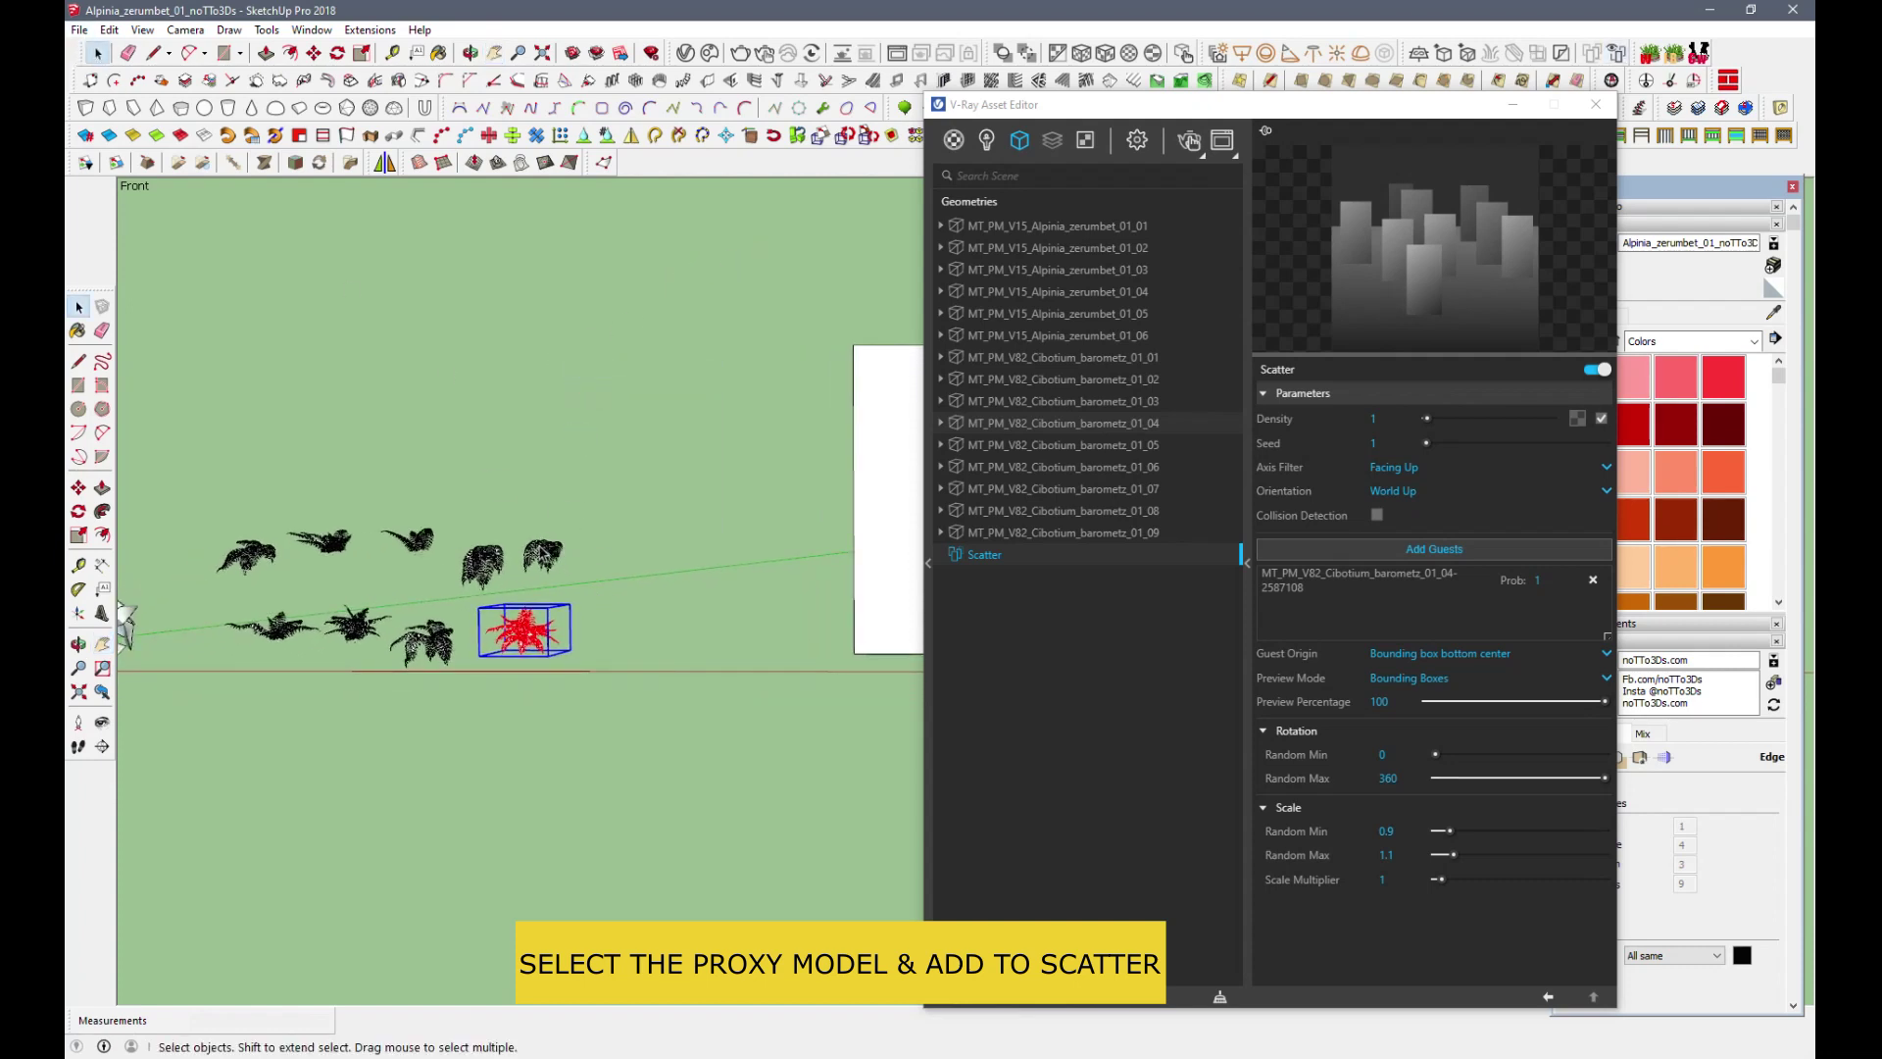
Add two more fern proxies, then six others, as Scatter guests.
click(541, 554)
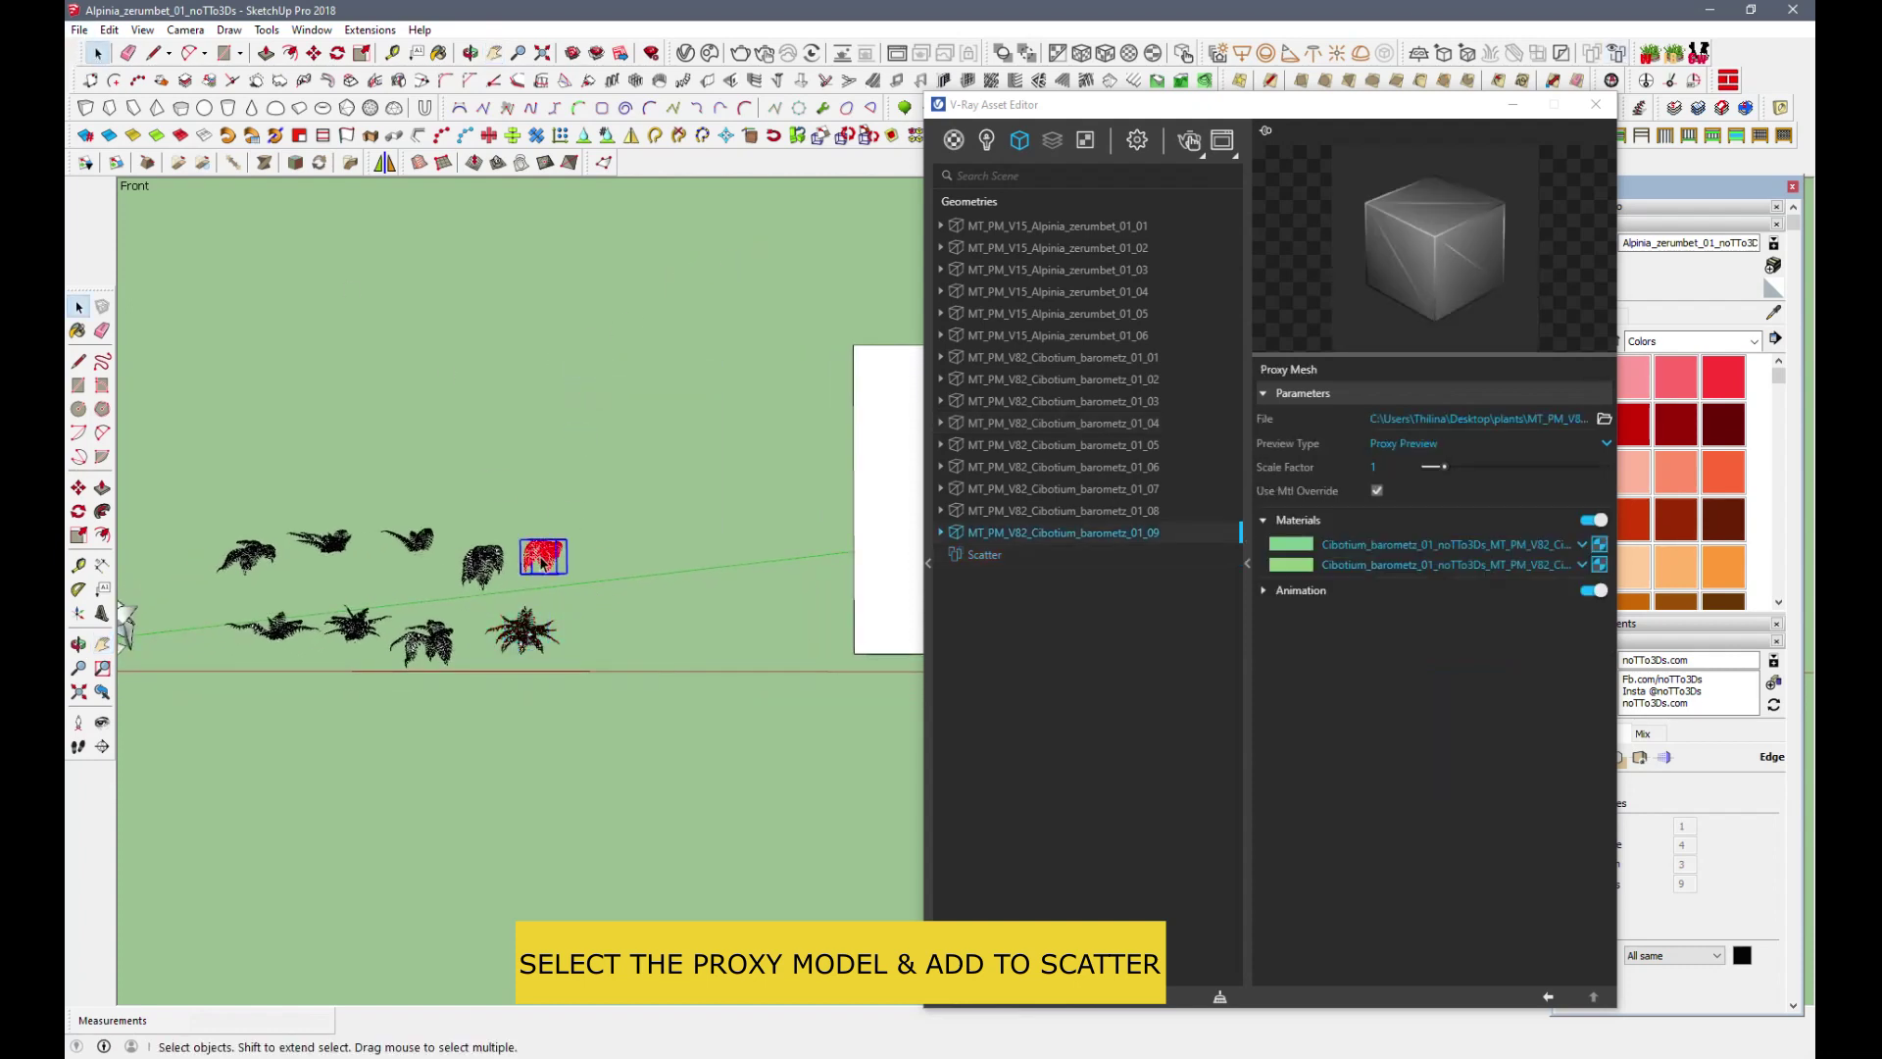
shift+click(487, 569)
click(984, 555)
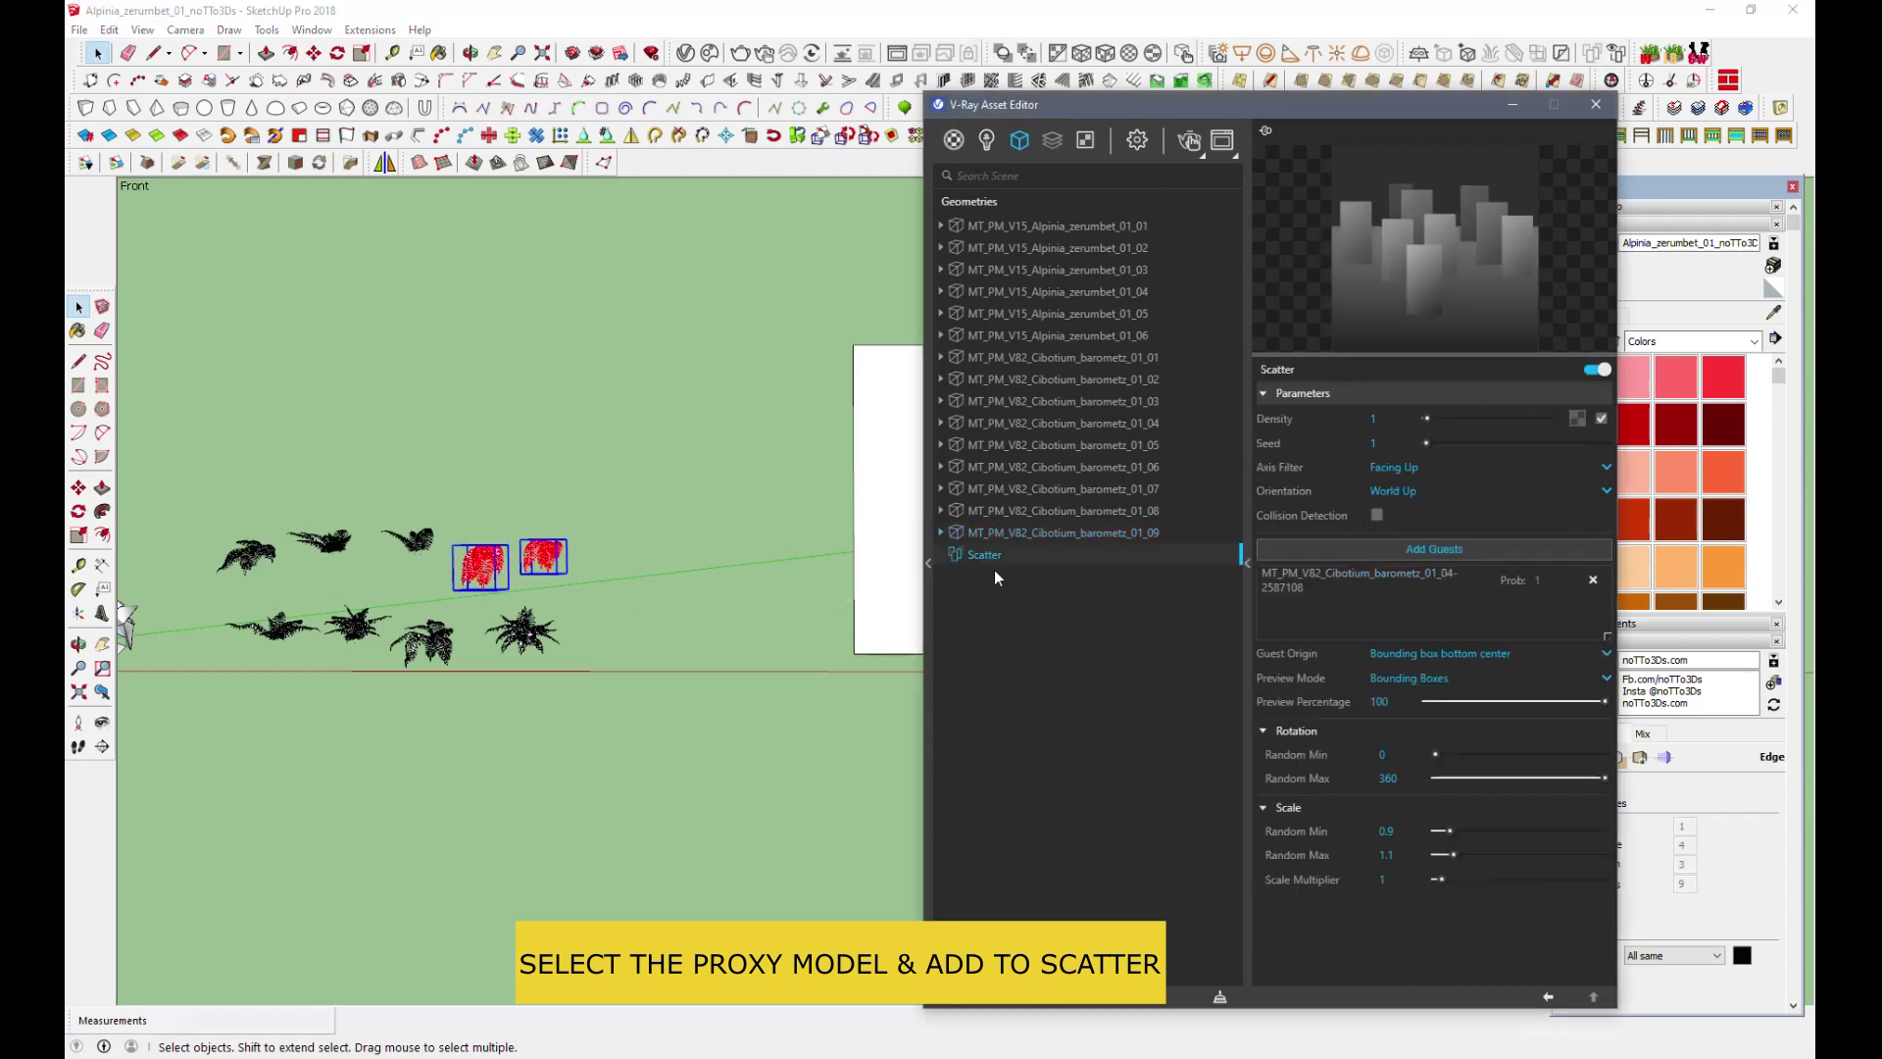
click(1434, 548)
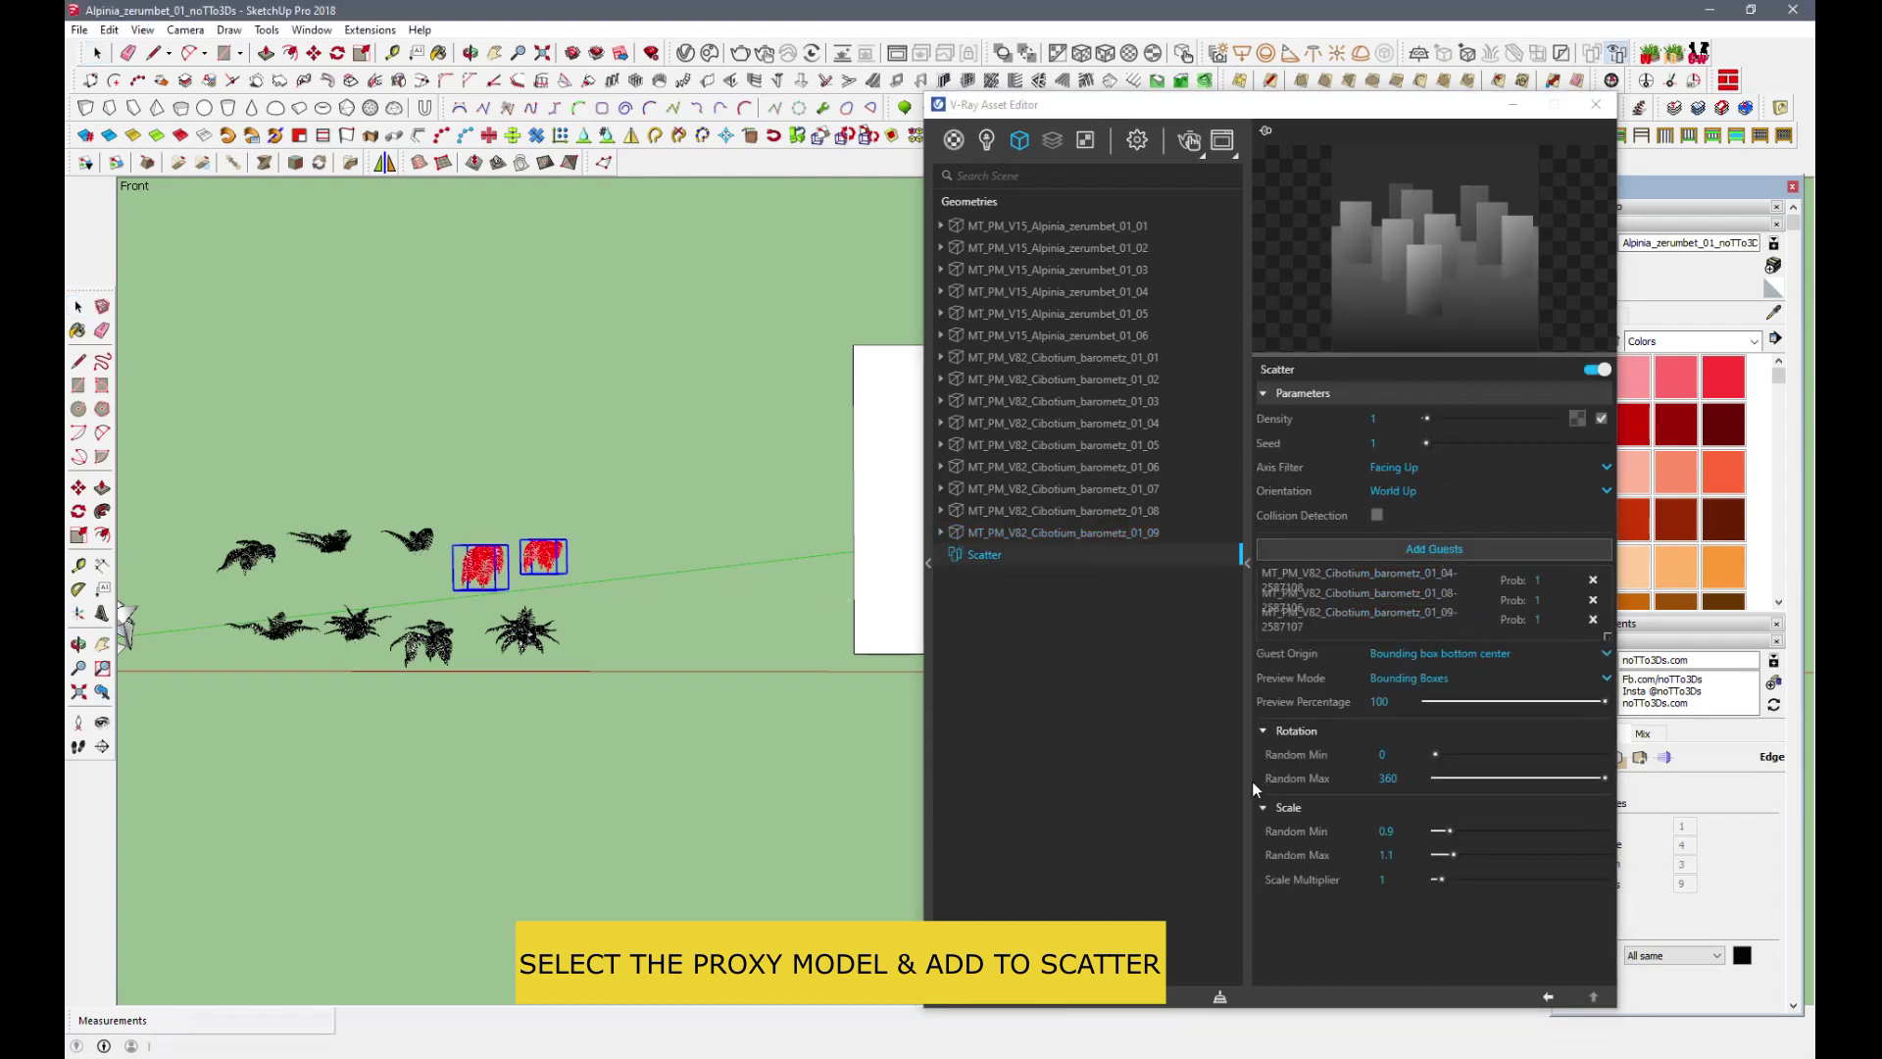
click(97, 53)
drag(249, 690, 249, 690)
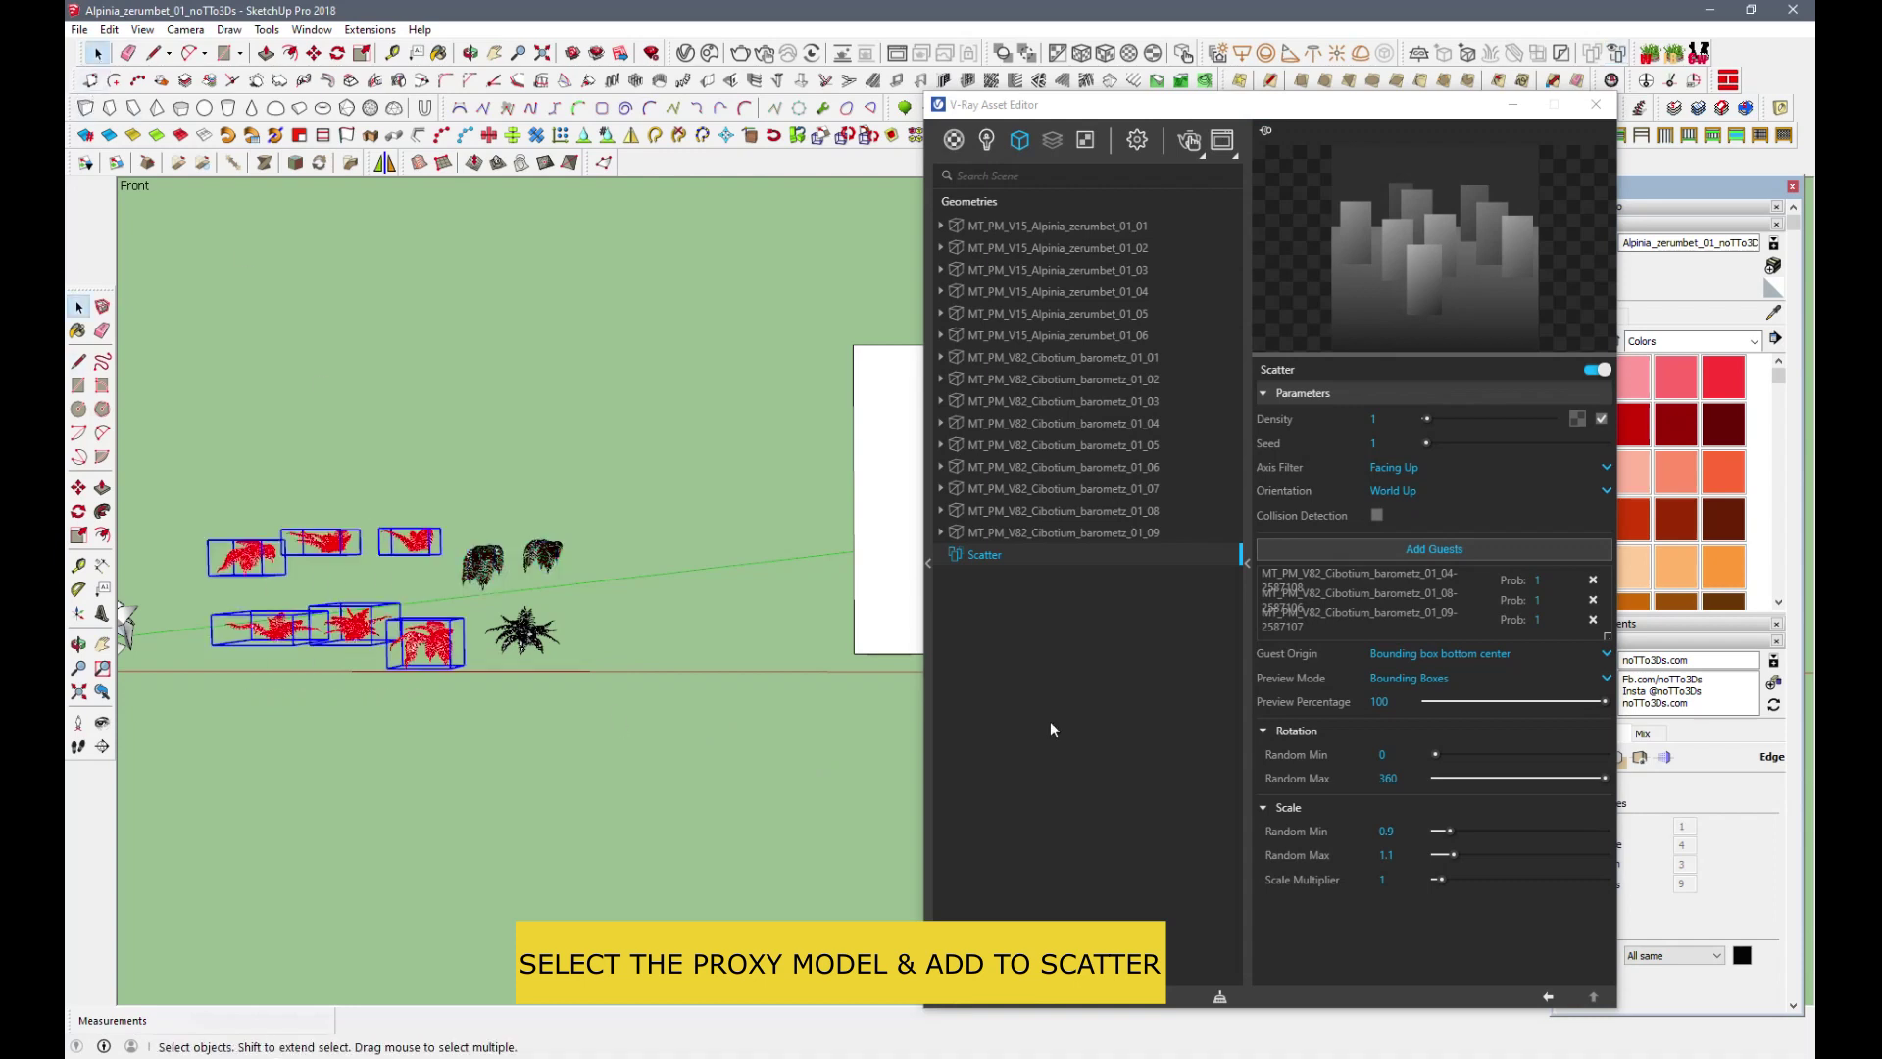
click(1451, 554)
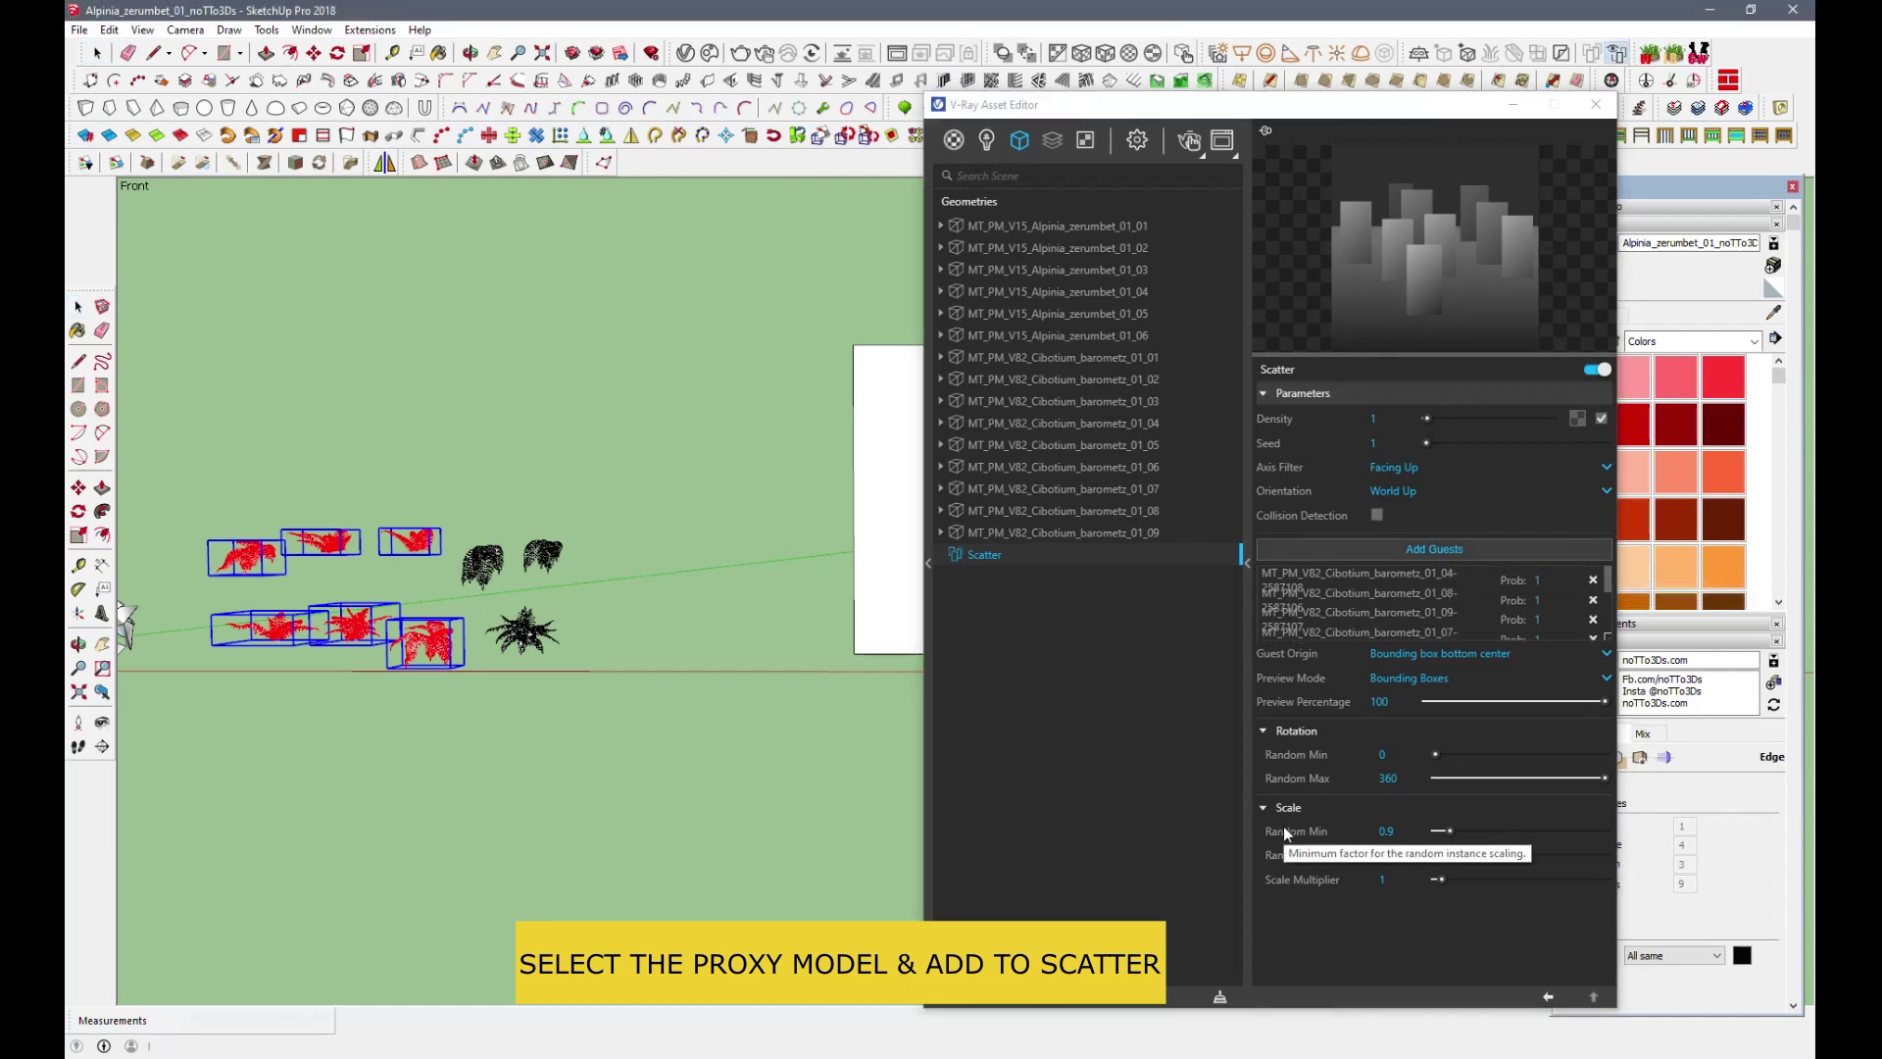
scroll(1553, 593, down, 3)
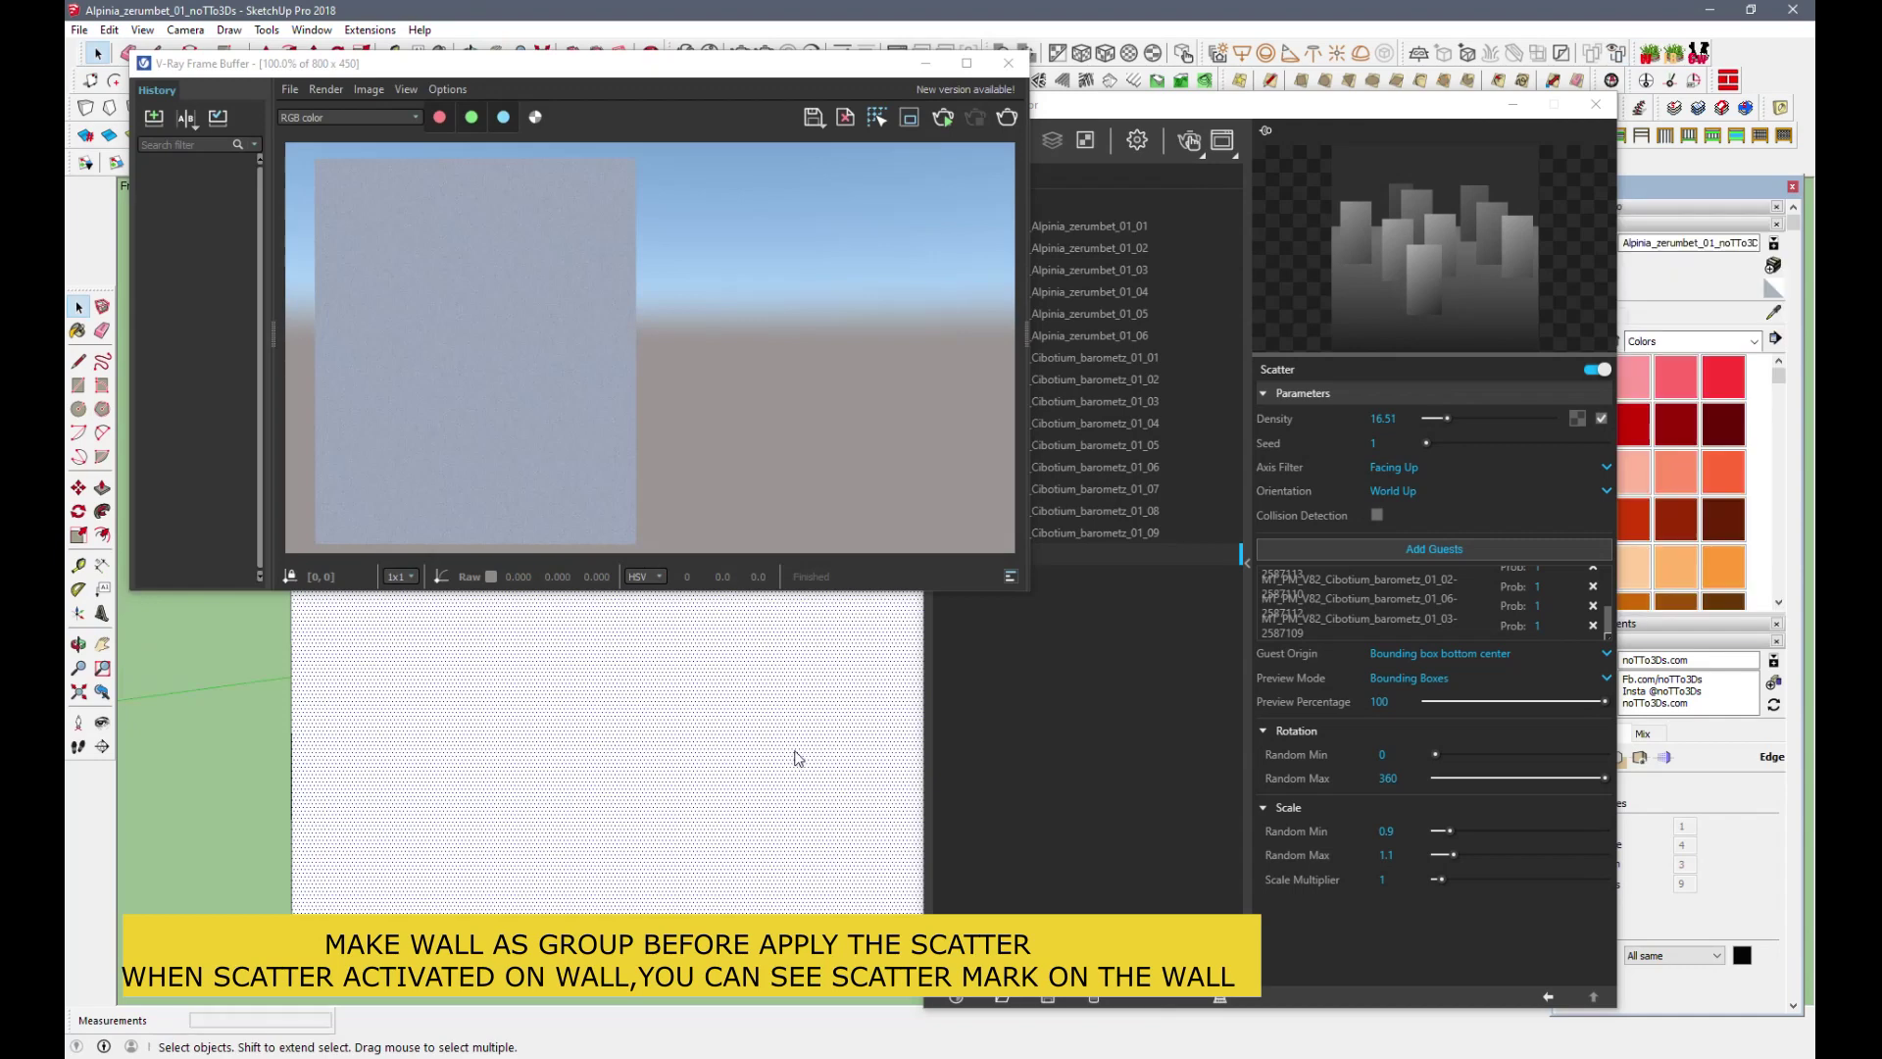
Turn the wall face into a group.
right_click(732, 748)
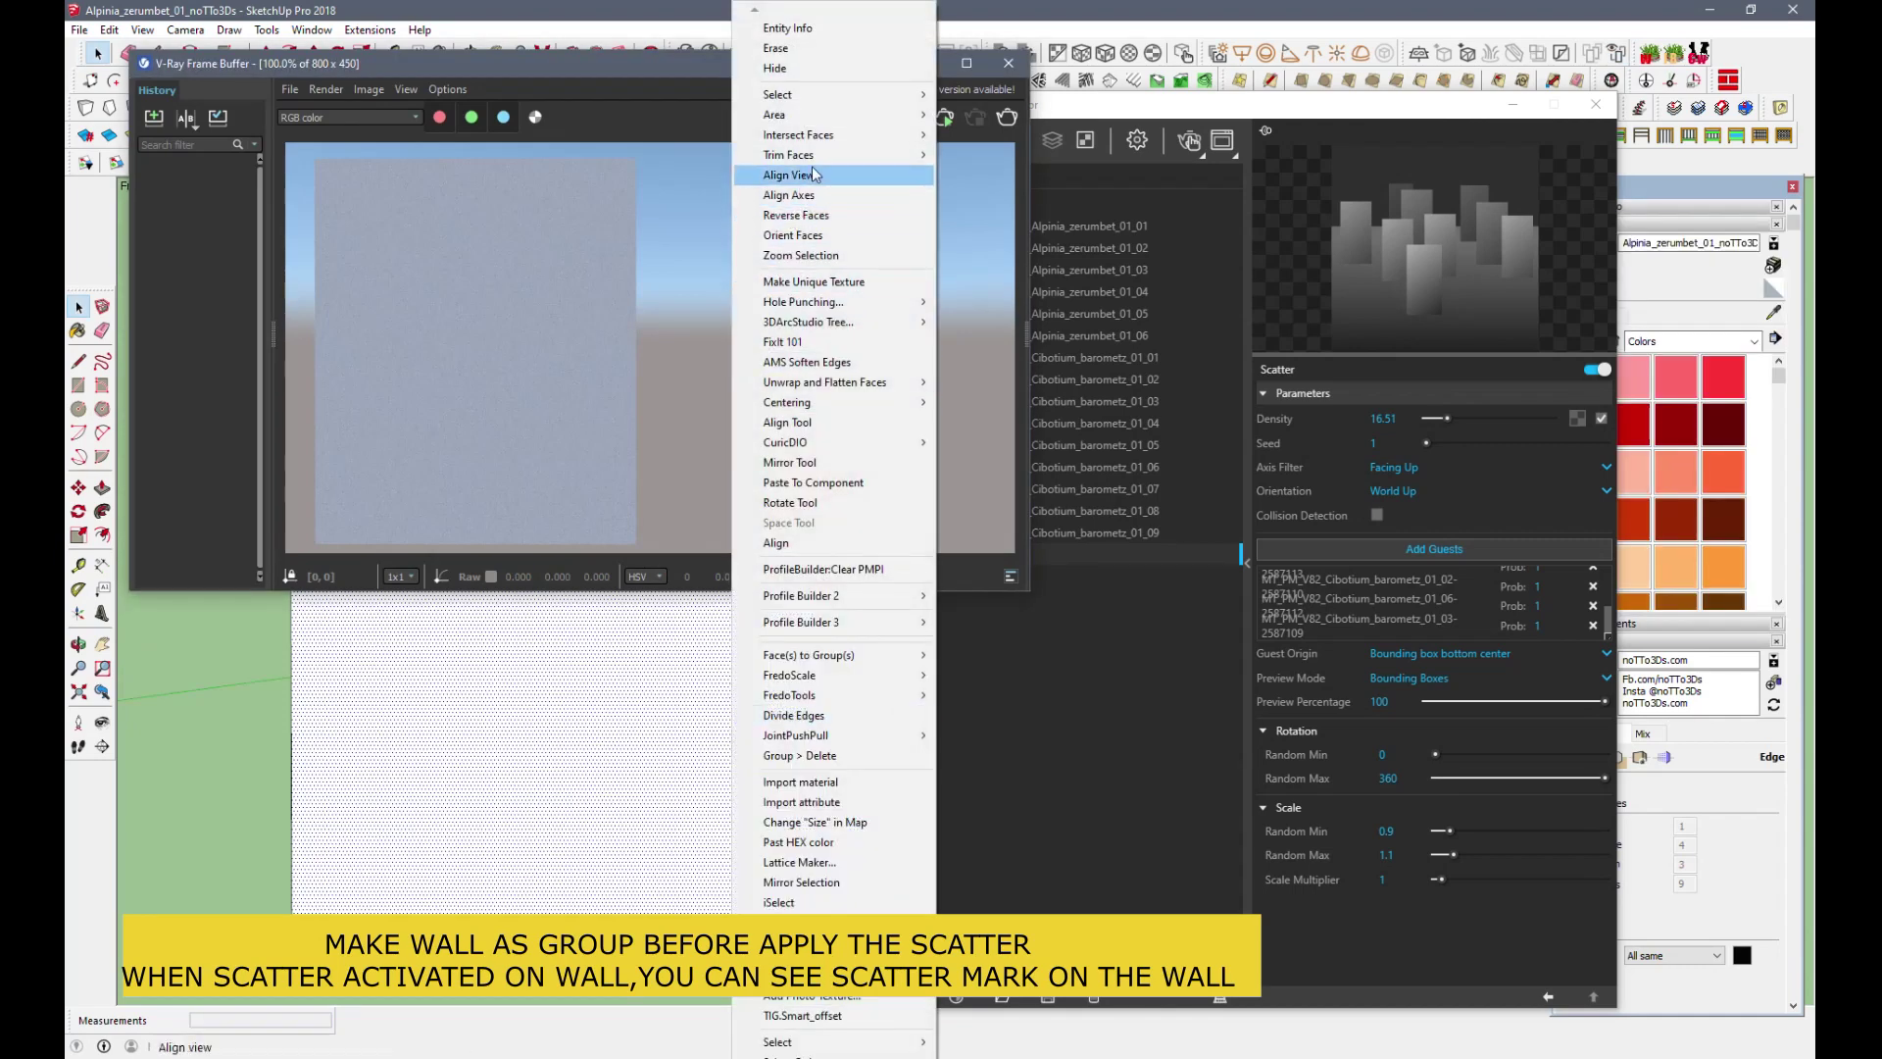
click(509, 789)
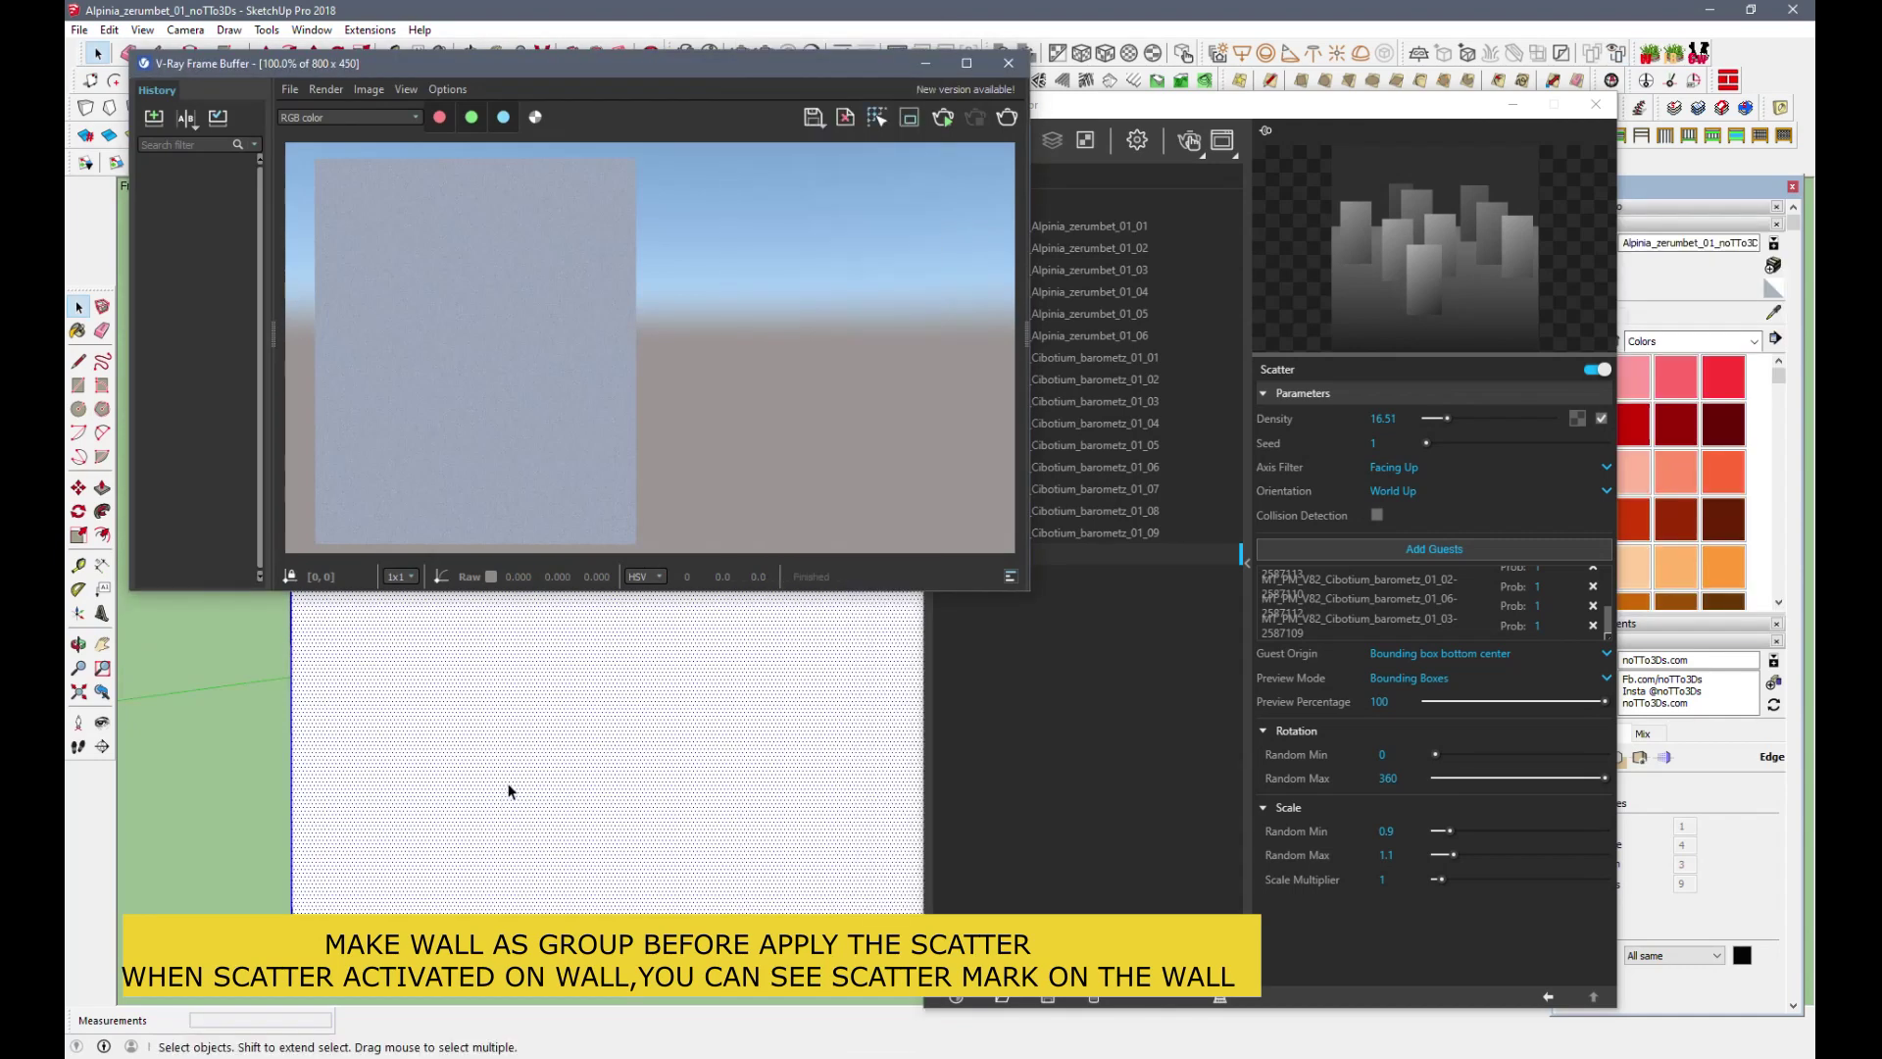
right_click(509, 790)
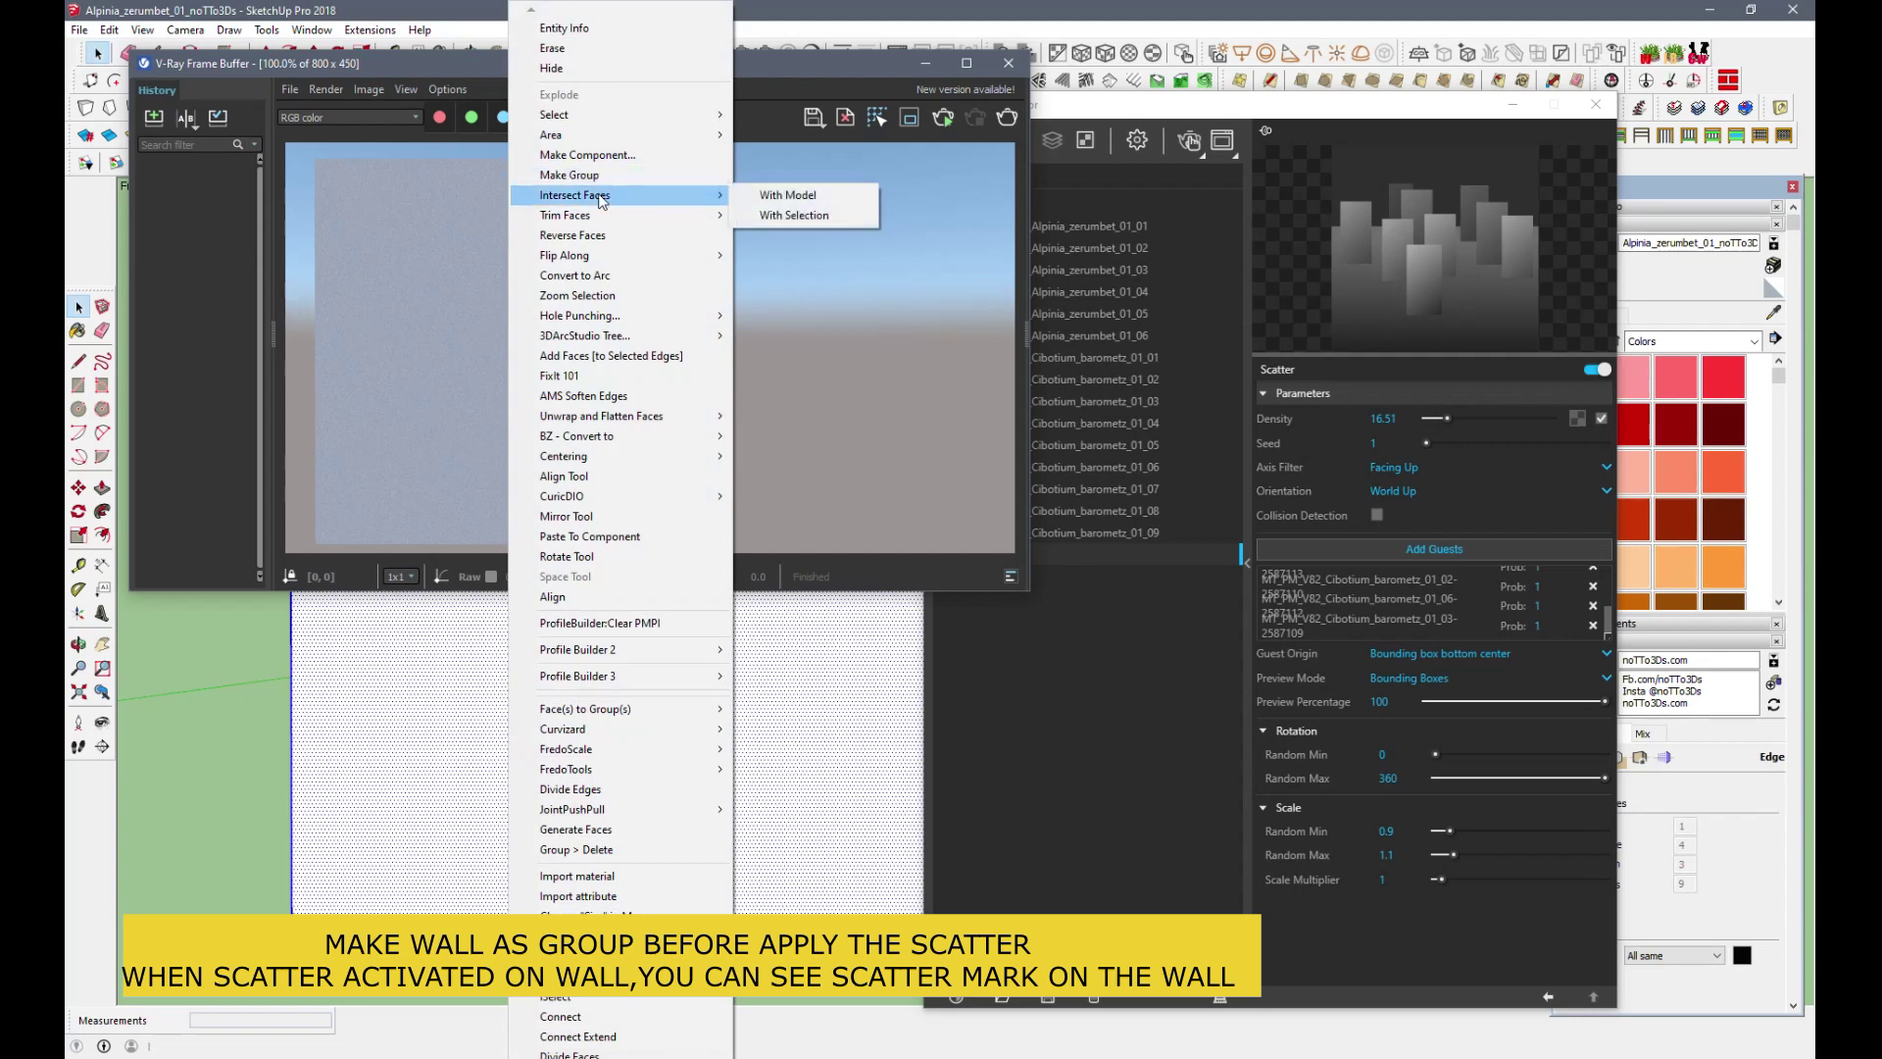
click(527, 825)
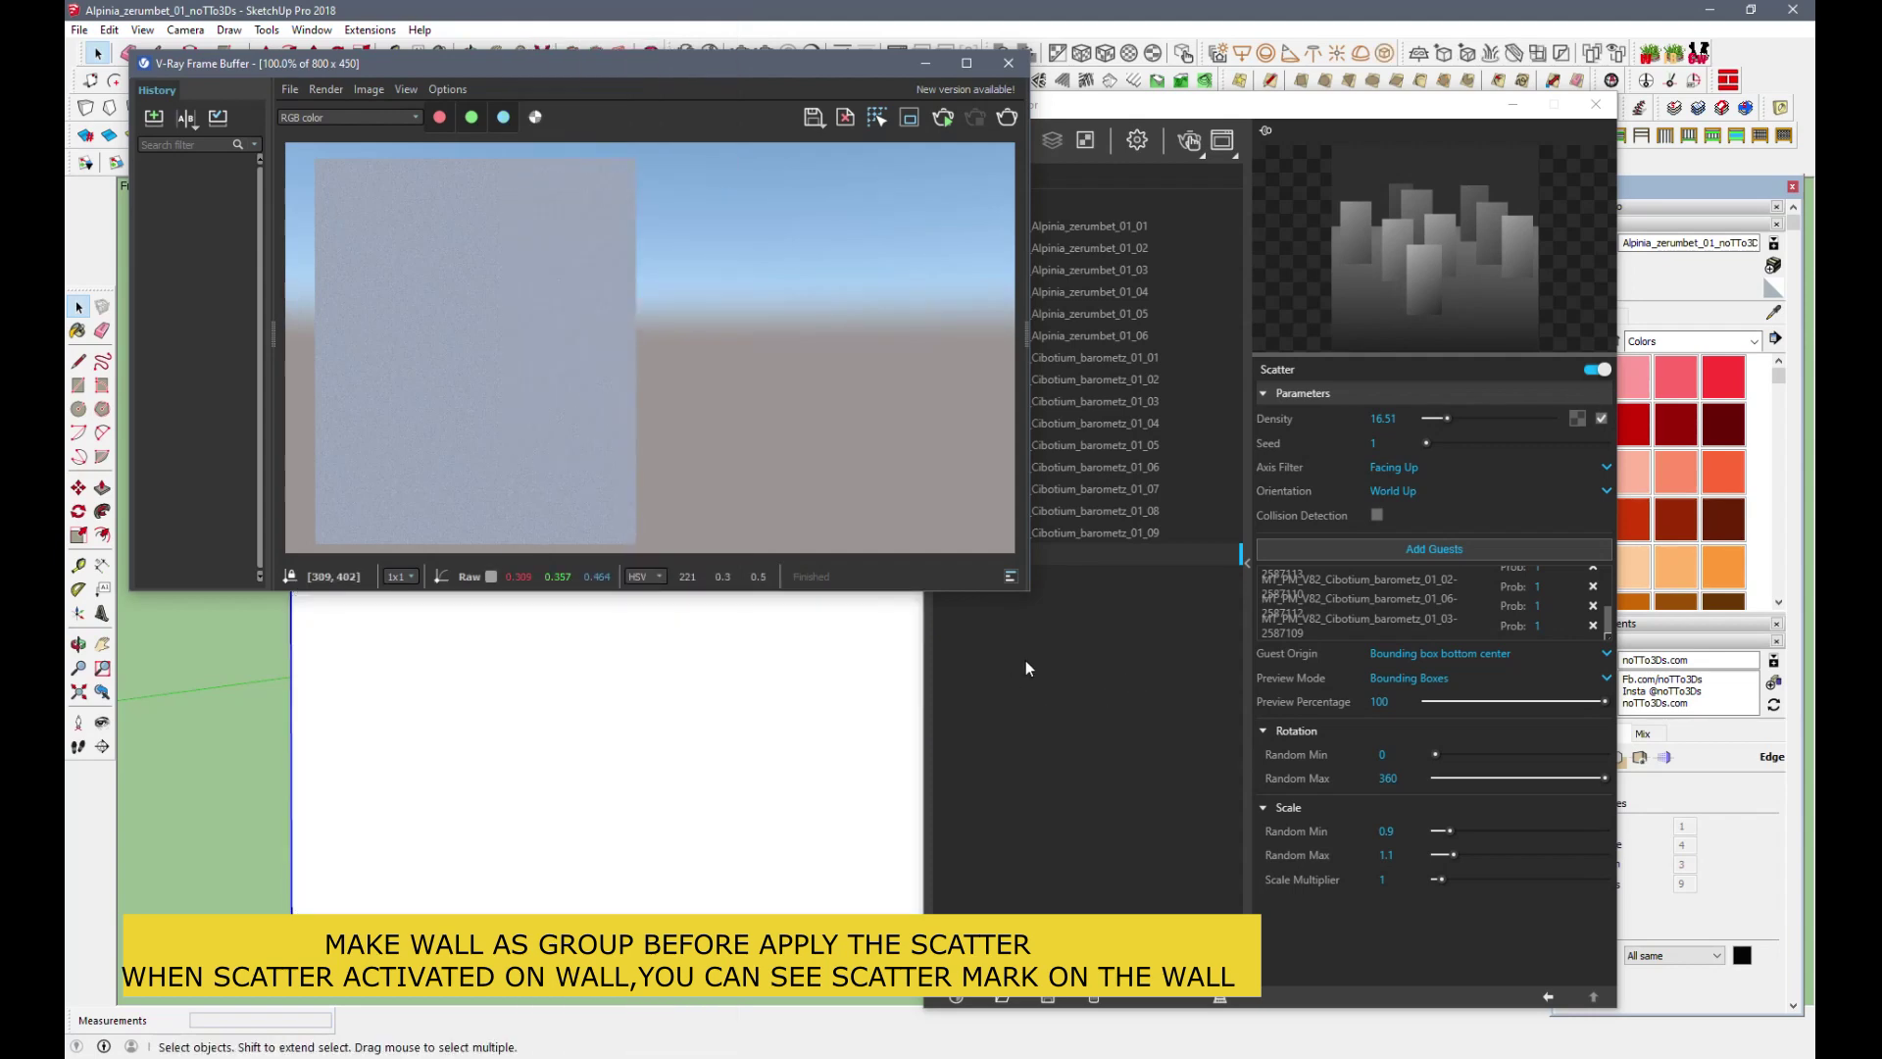
Apply the fern Scatter to the wall group and start an interactive V-Ray render.
click(1222, 110)
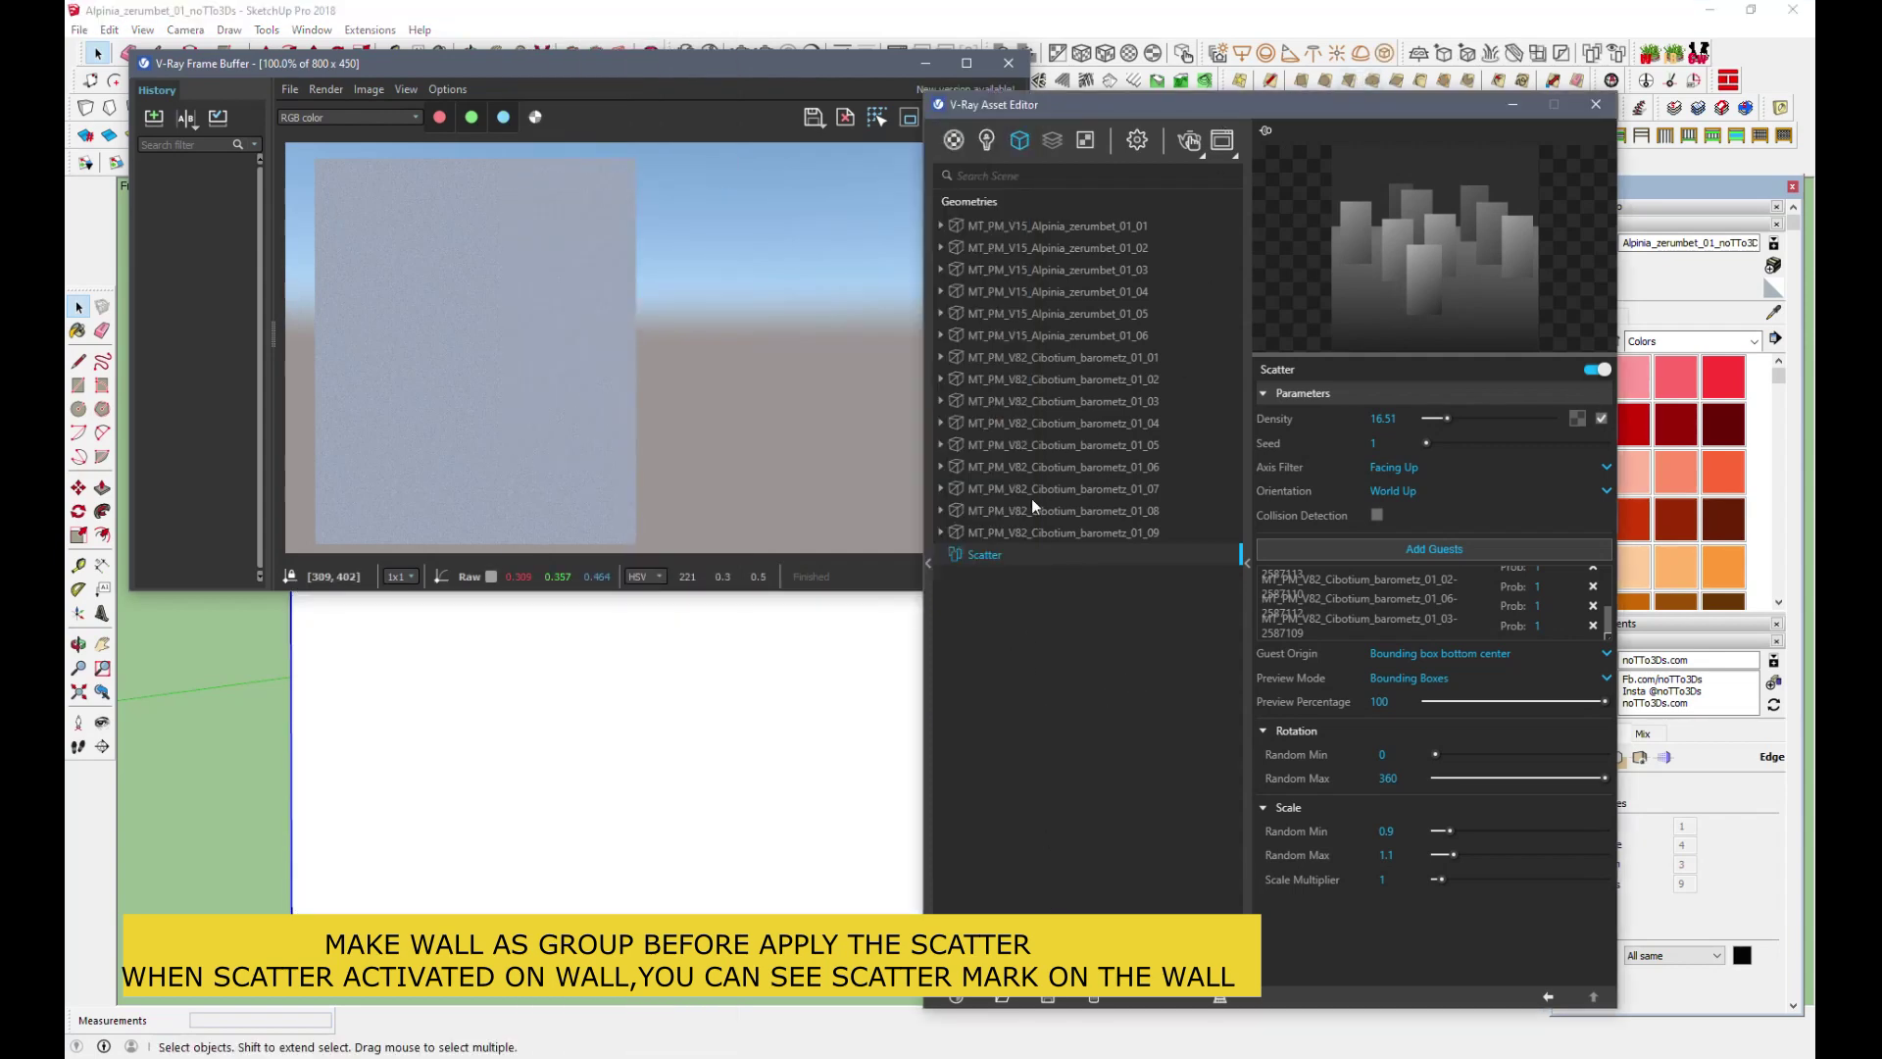
right_click(998, 557)
click(1020, 585)
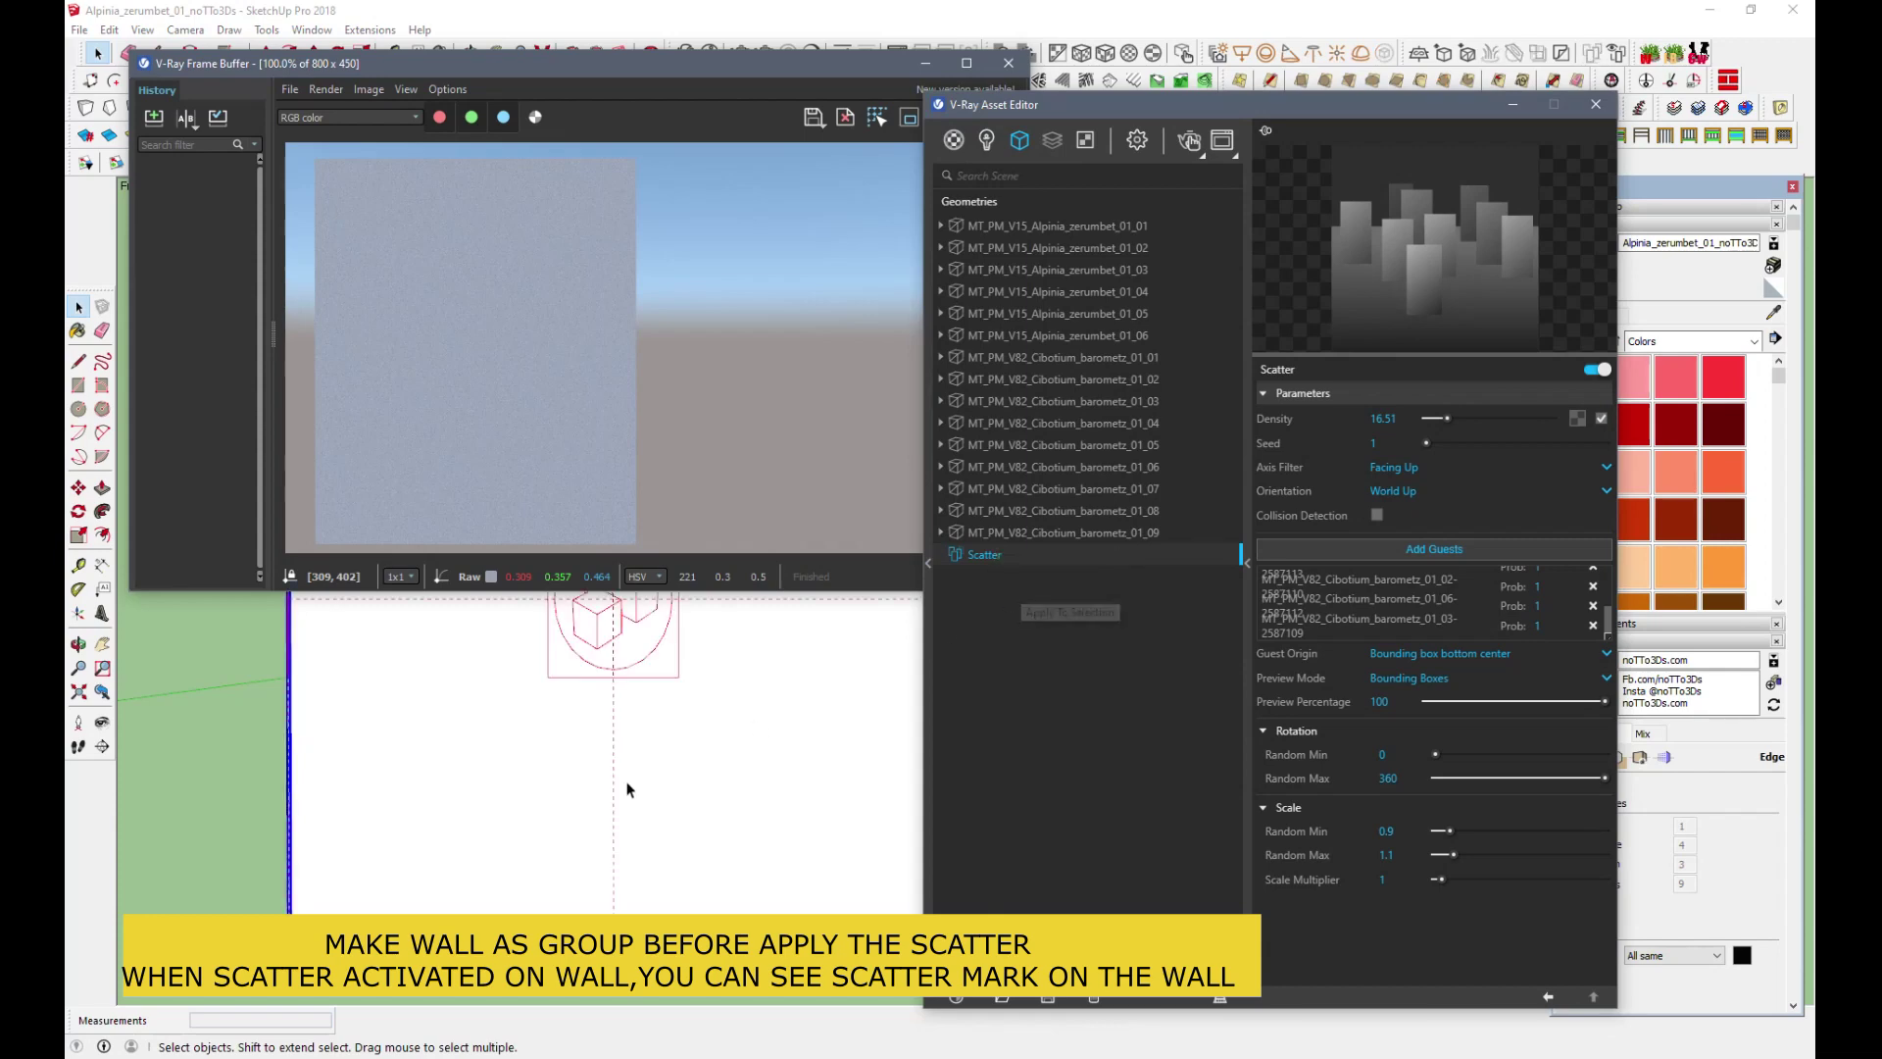
click(457, 138)
mouse_move(725, 62)
mouse_down()
mouse_move(64, 768)
mouse_move(631, 74)
mouse_move(684, 76)
mouse_up()
click(1201, 152)
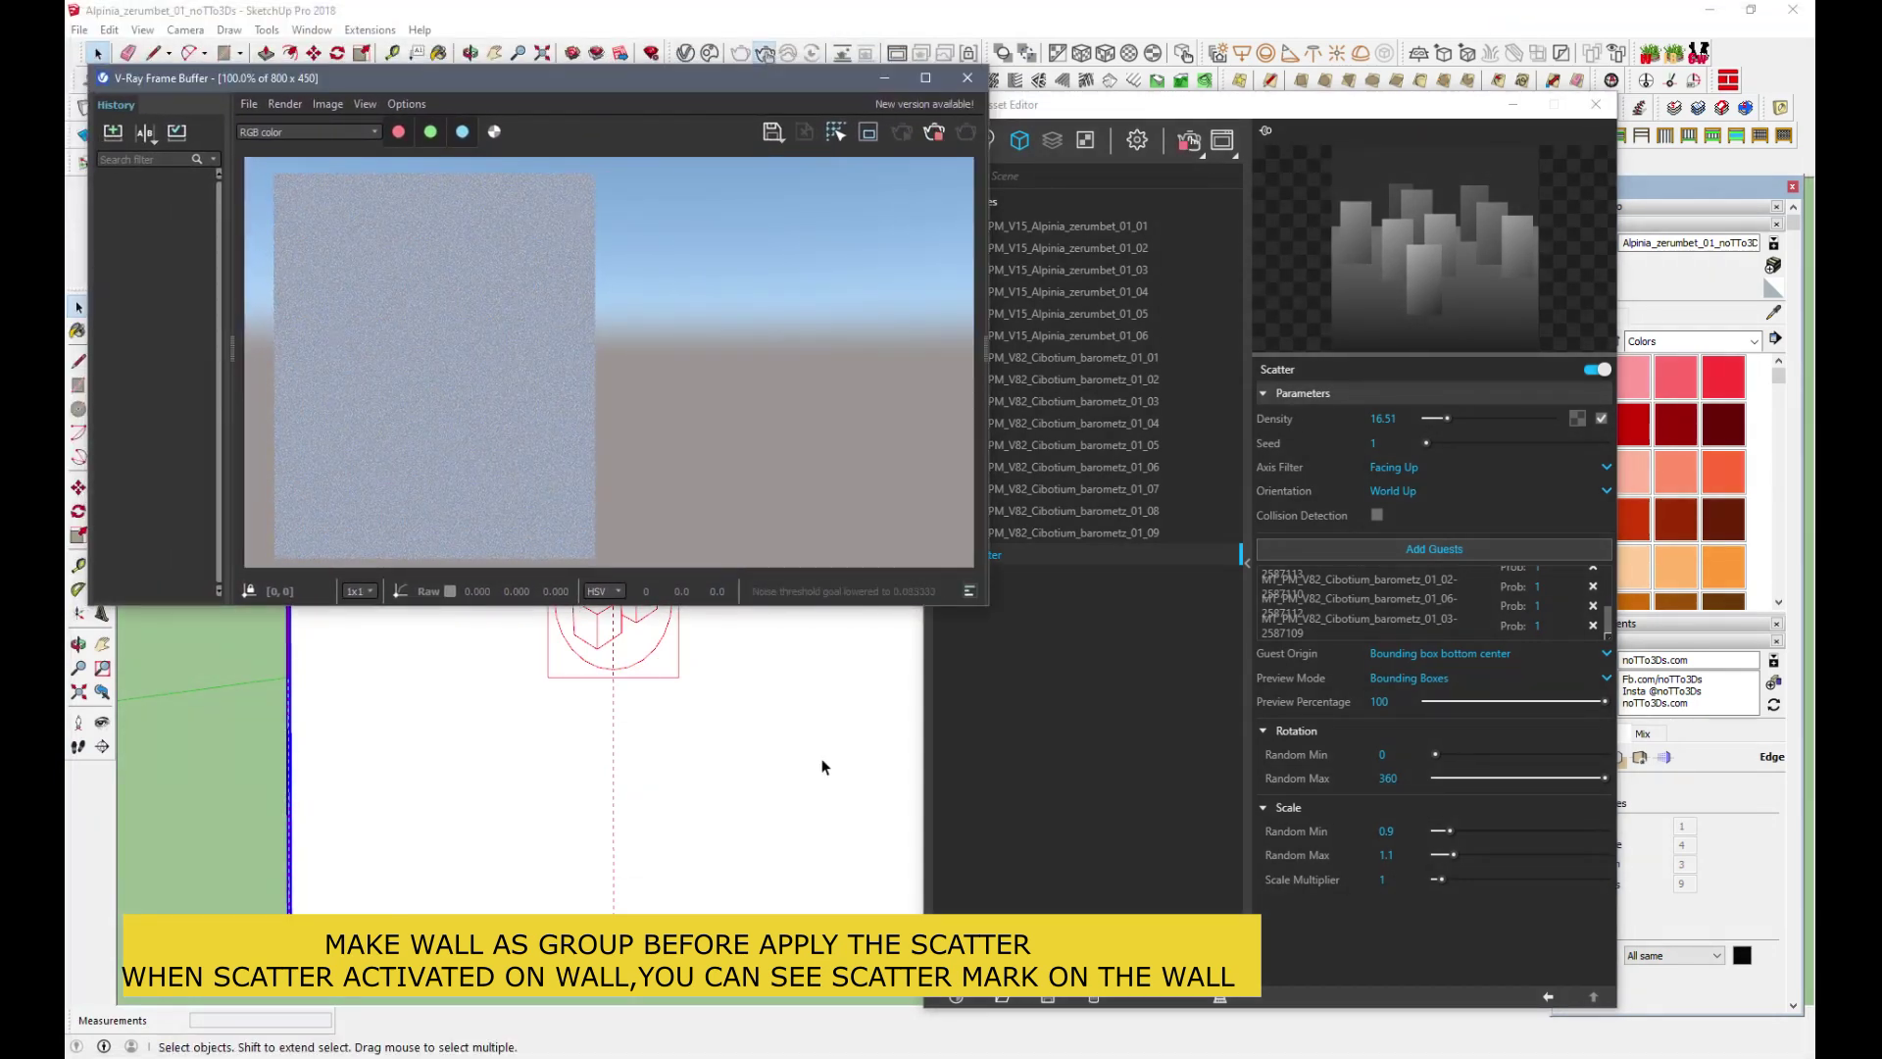
mouse_move(822, 767)
middle_down()
mouse_move(753, 716)
mouse_move(412, 742)
mouse_move(705, 722)
middle_up()
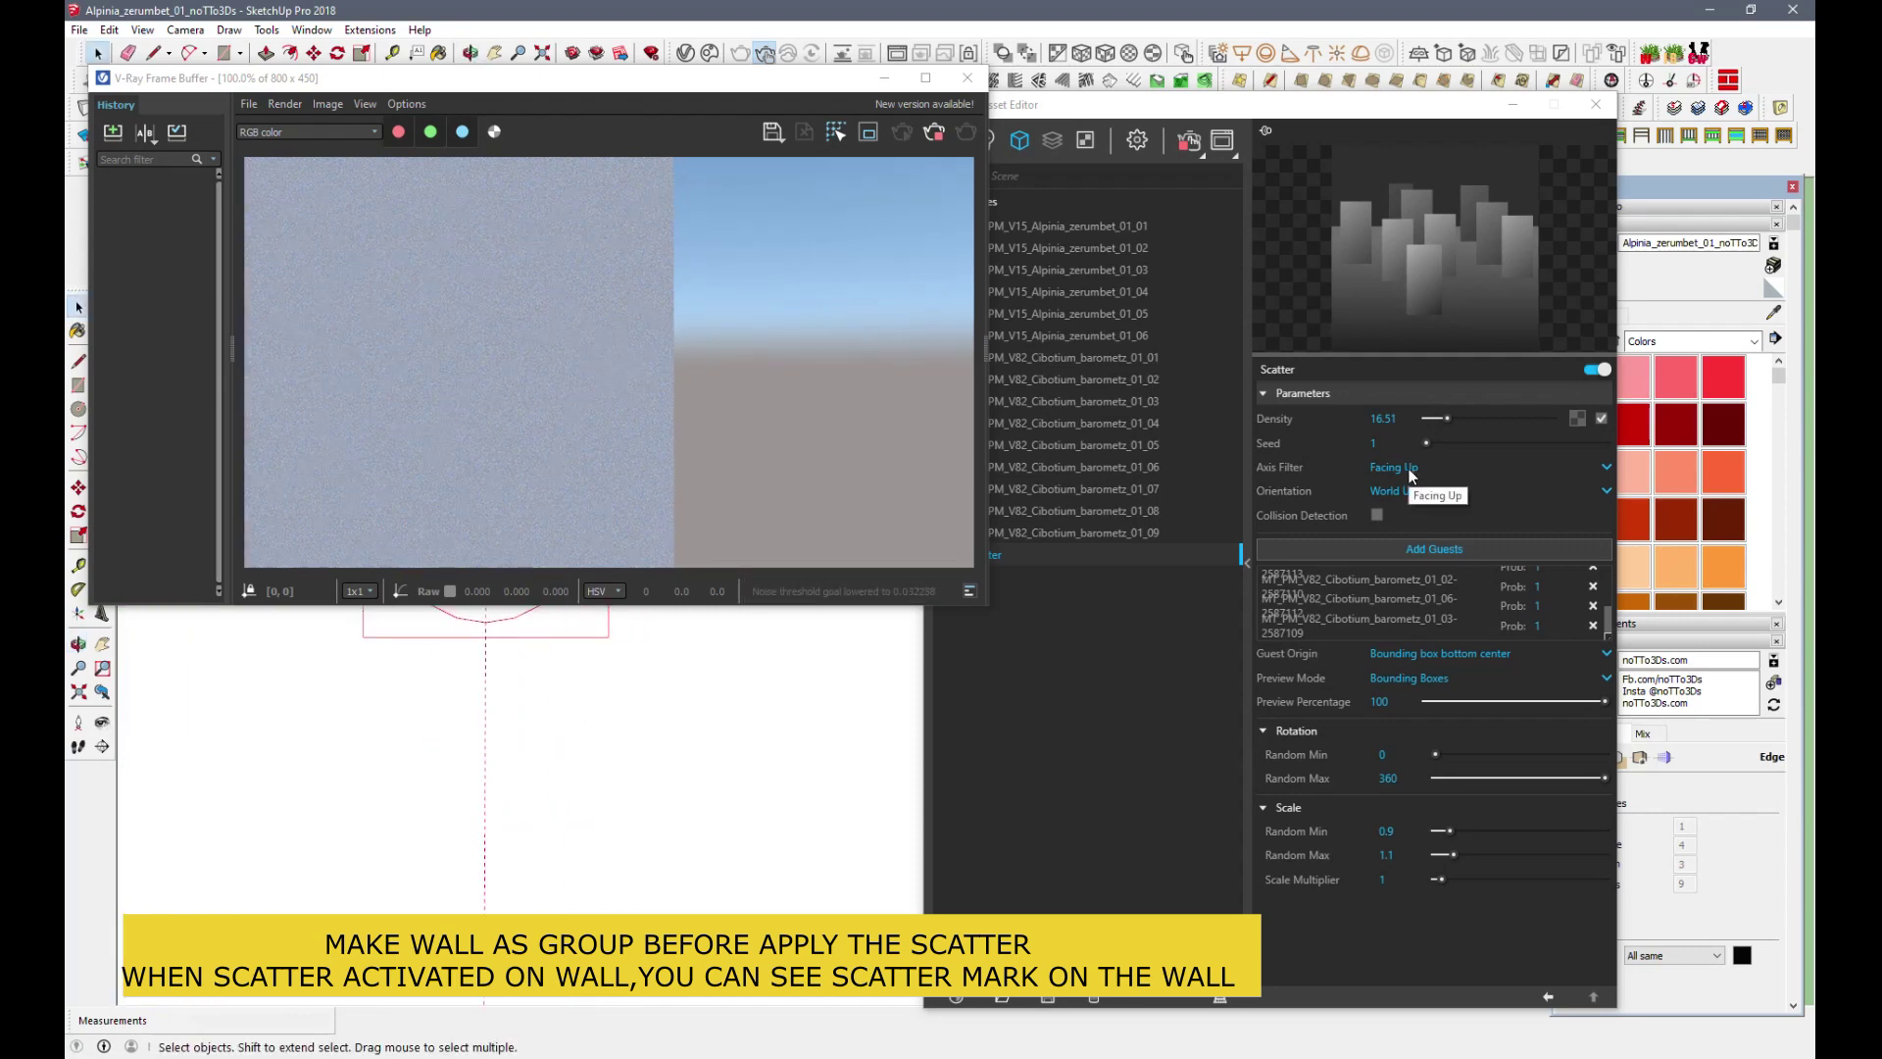
click(1408, 470)
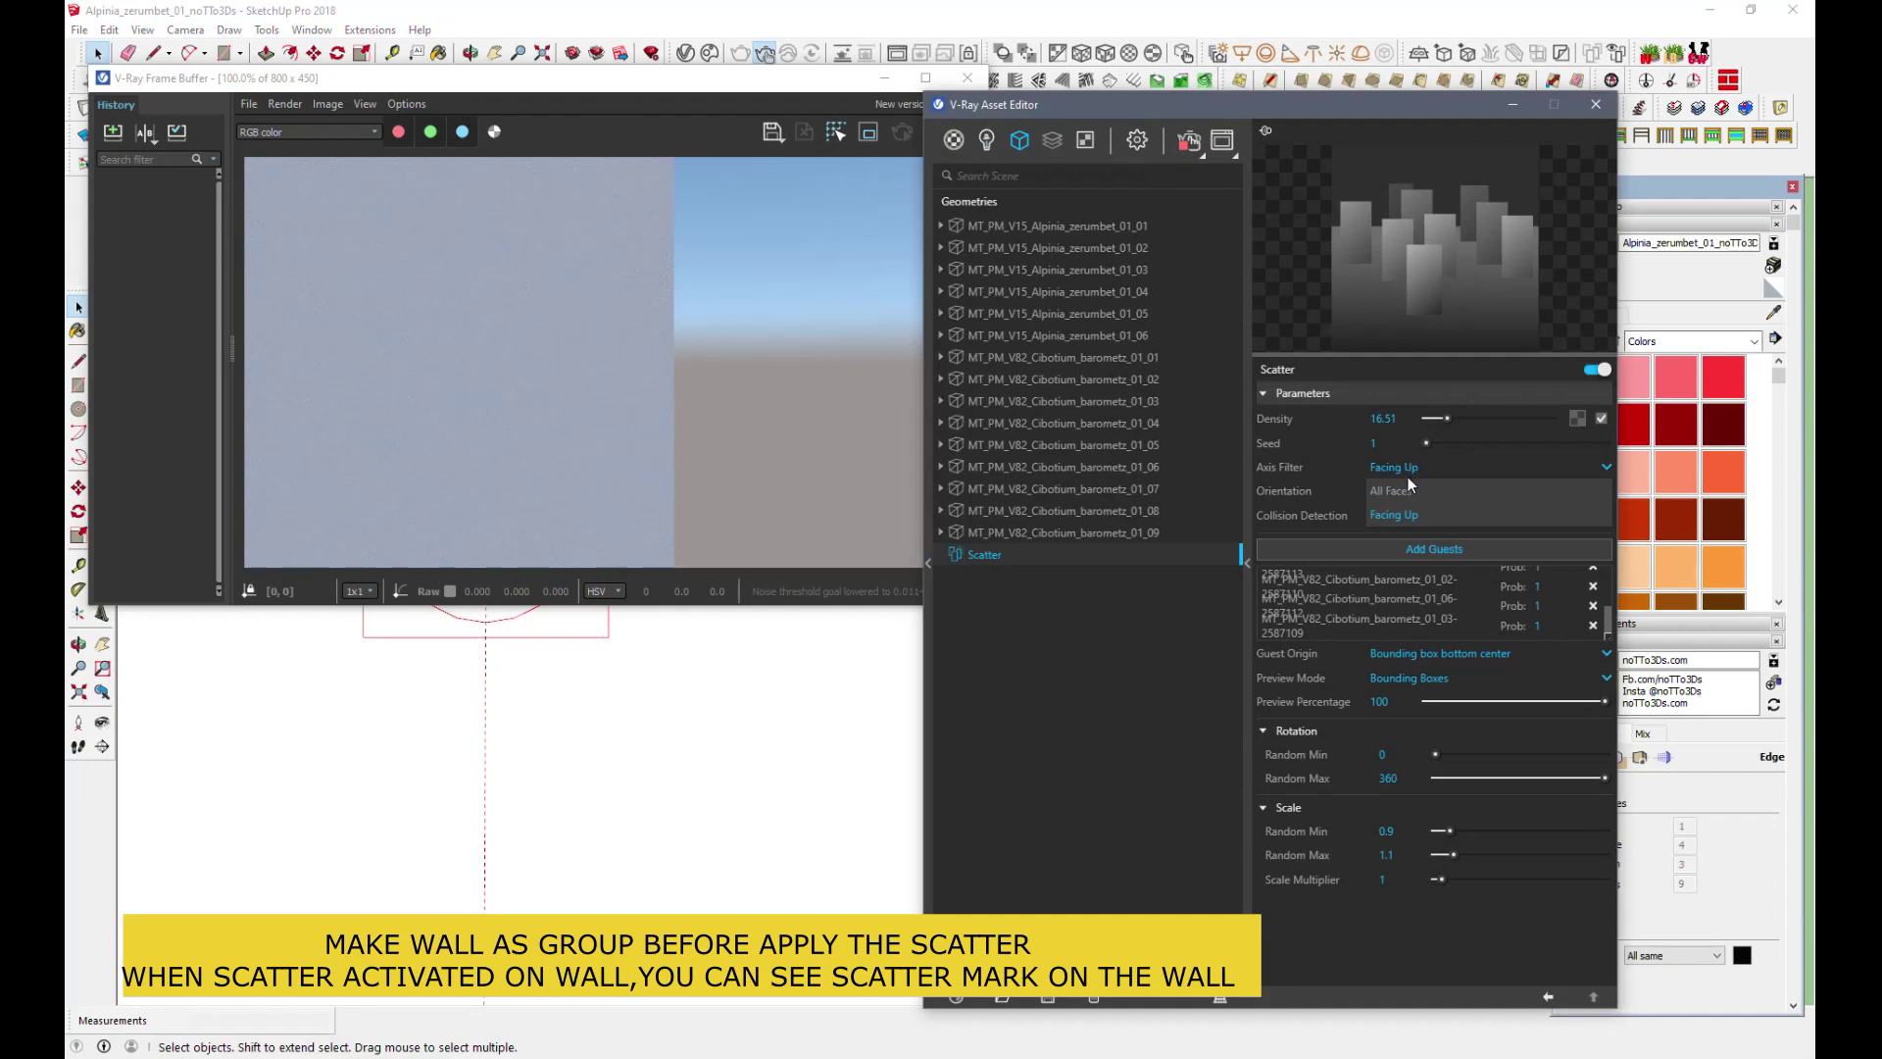
Set the Scatter Axis Filter to All Faces and view the fern-covered wall in the render.
click(1408, 468)
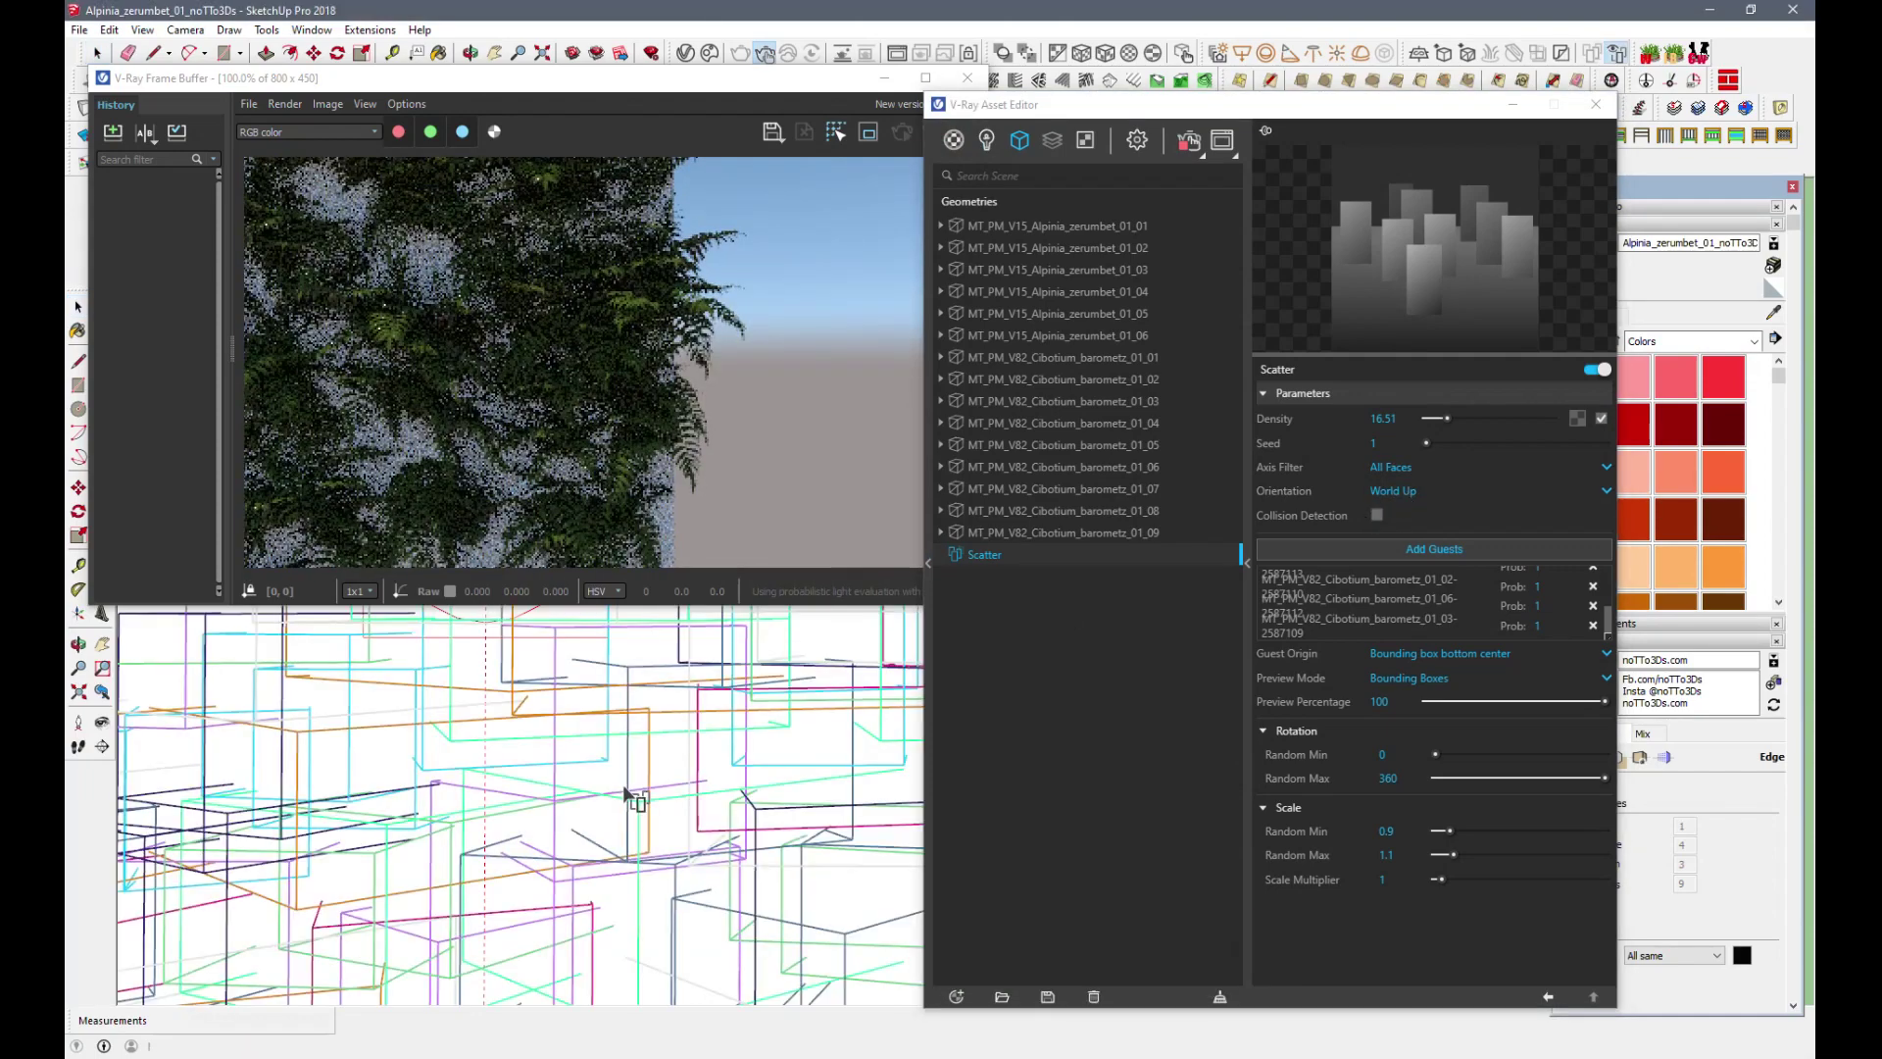
scroll(627, 795, down, 1)
scroll(628, 792, down, 1)
scroll(630, 790, down, 1)
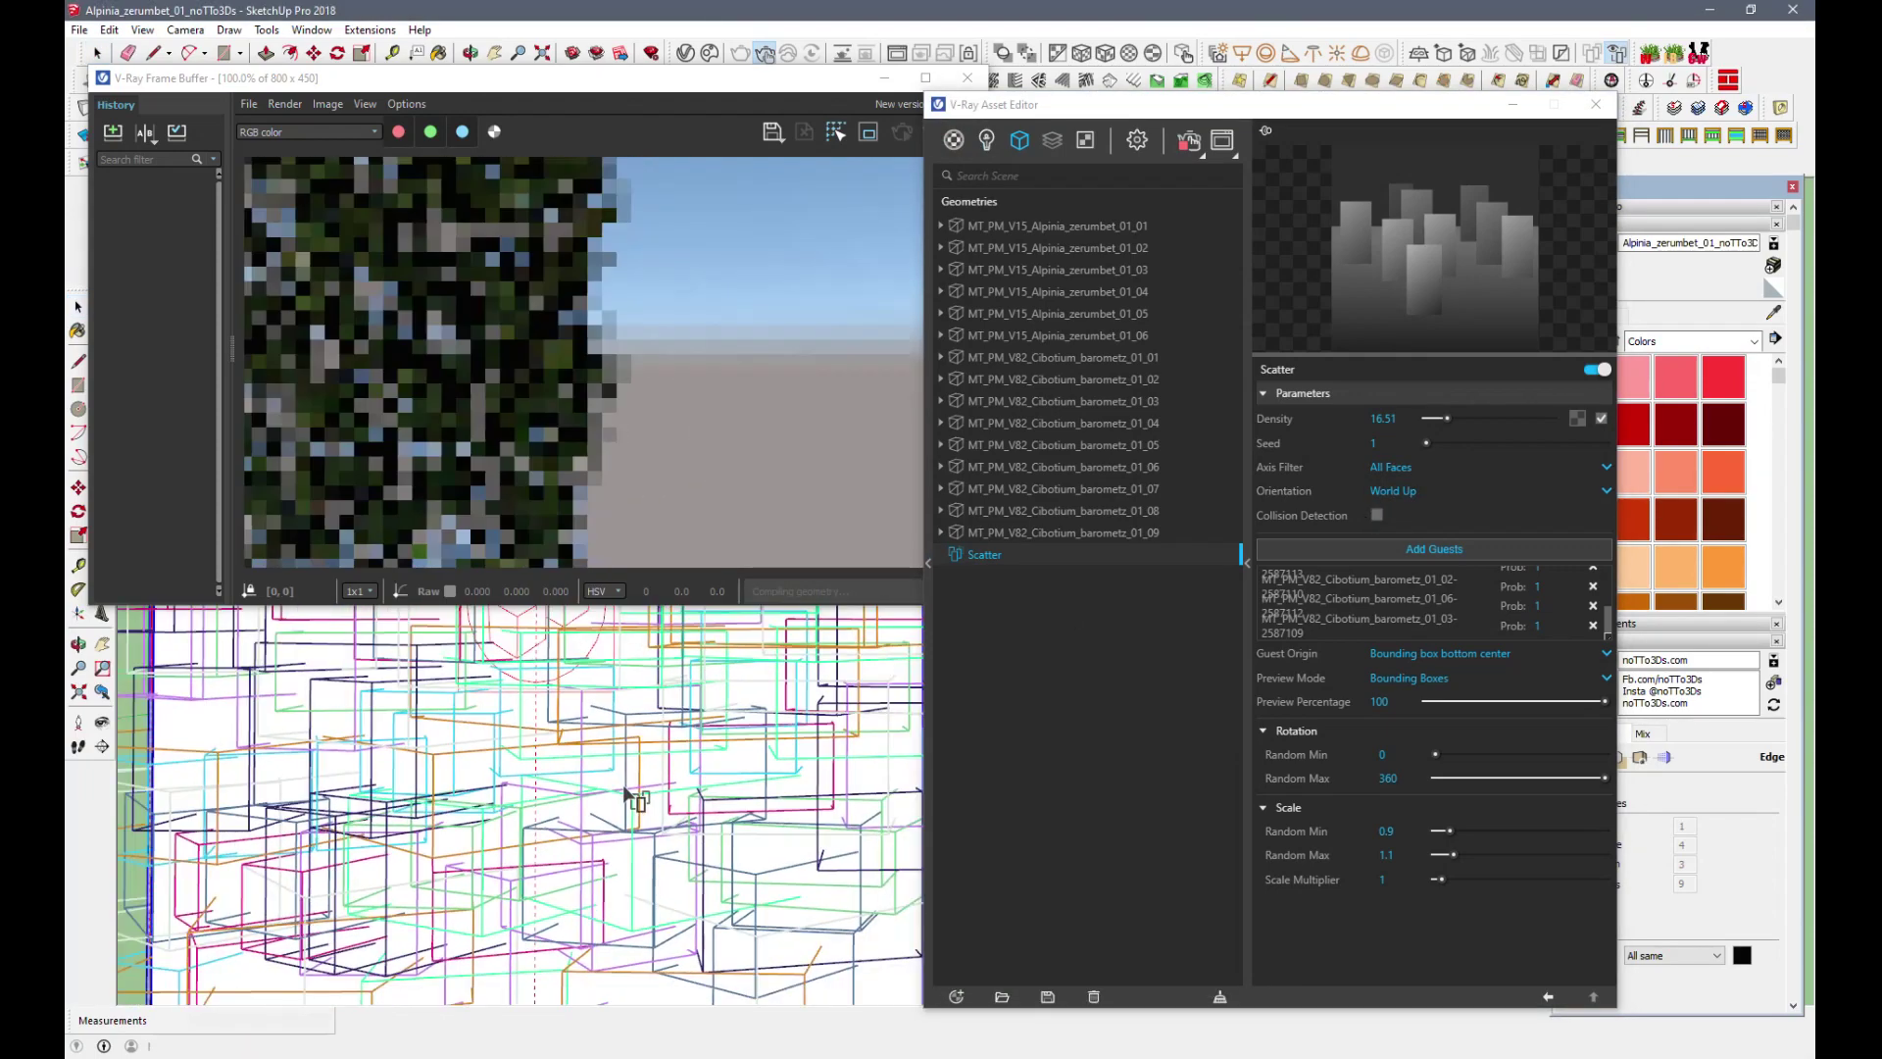
drag(631, 81, 742, 73)
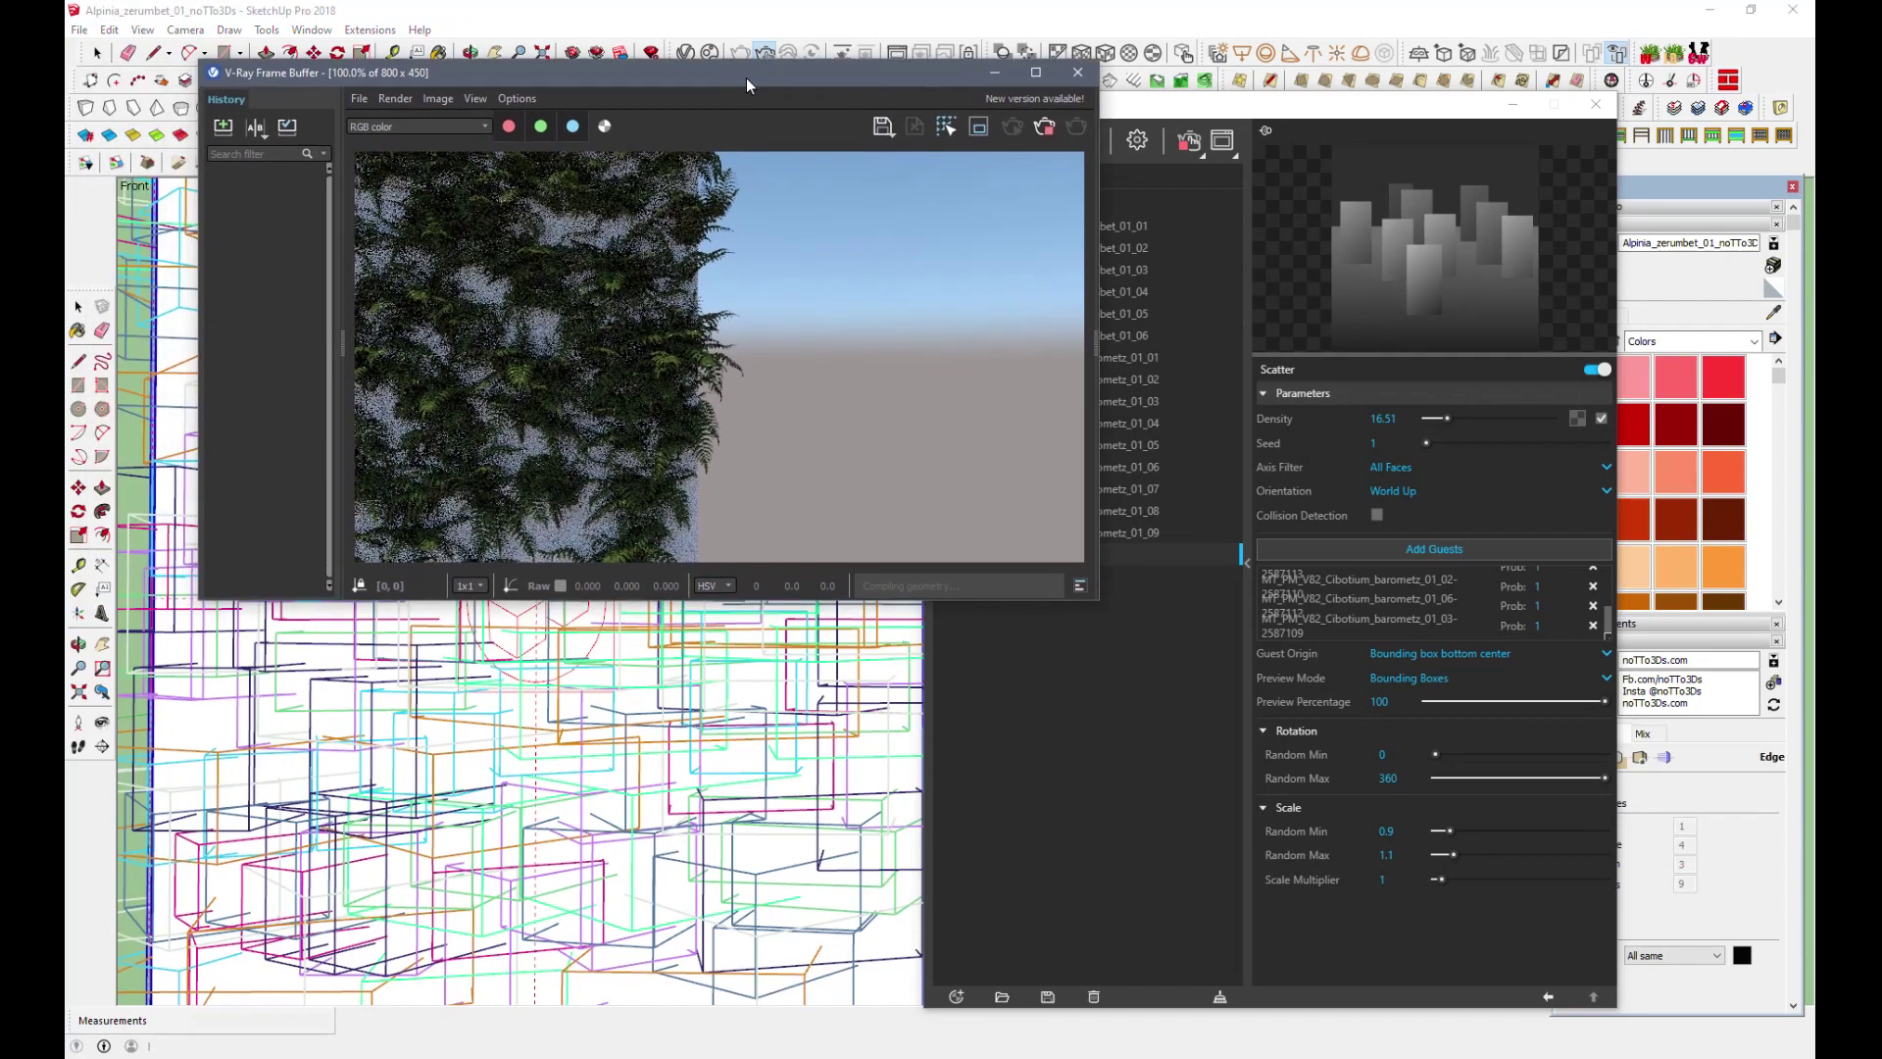
mouse_move(520, 756)
middle_down()
mouse_move(558, 784)
mouse_move(638, 761)
mouse_move(349, 752)
mouse_move(474, 755)
middle_up()
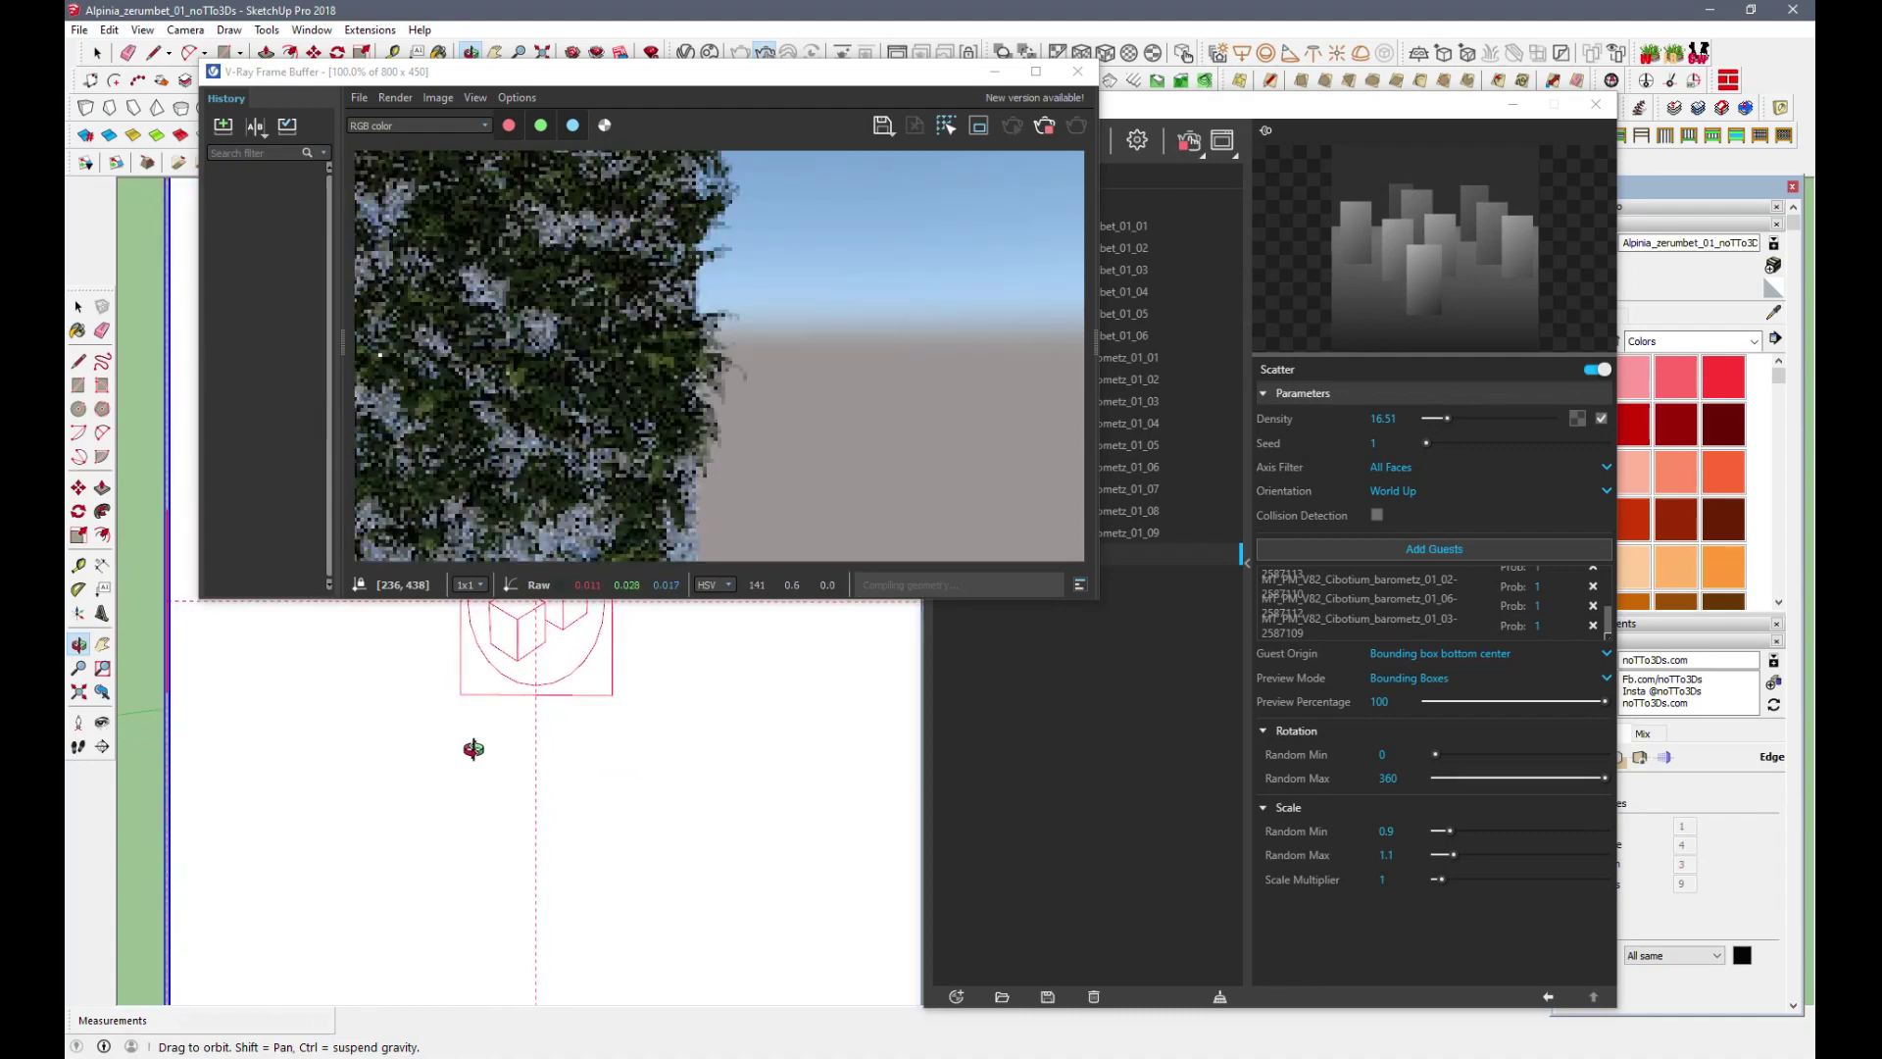
scroll(808, 708, down, 2)
scroll(764, 730, down, 2)
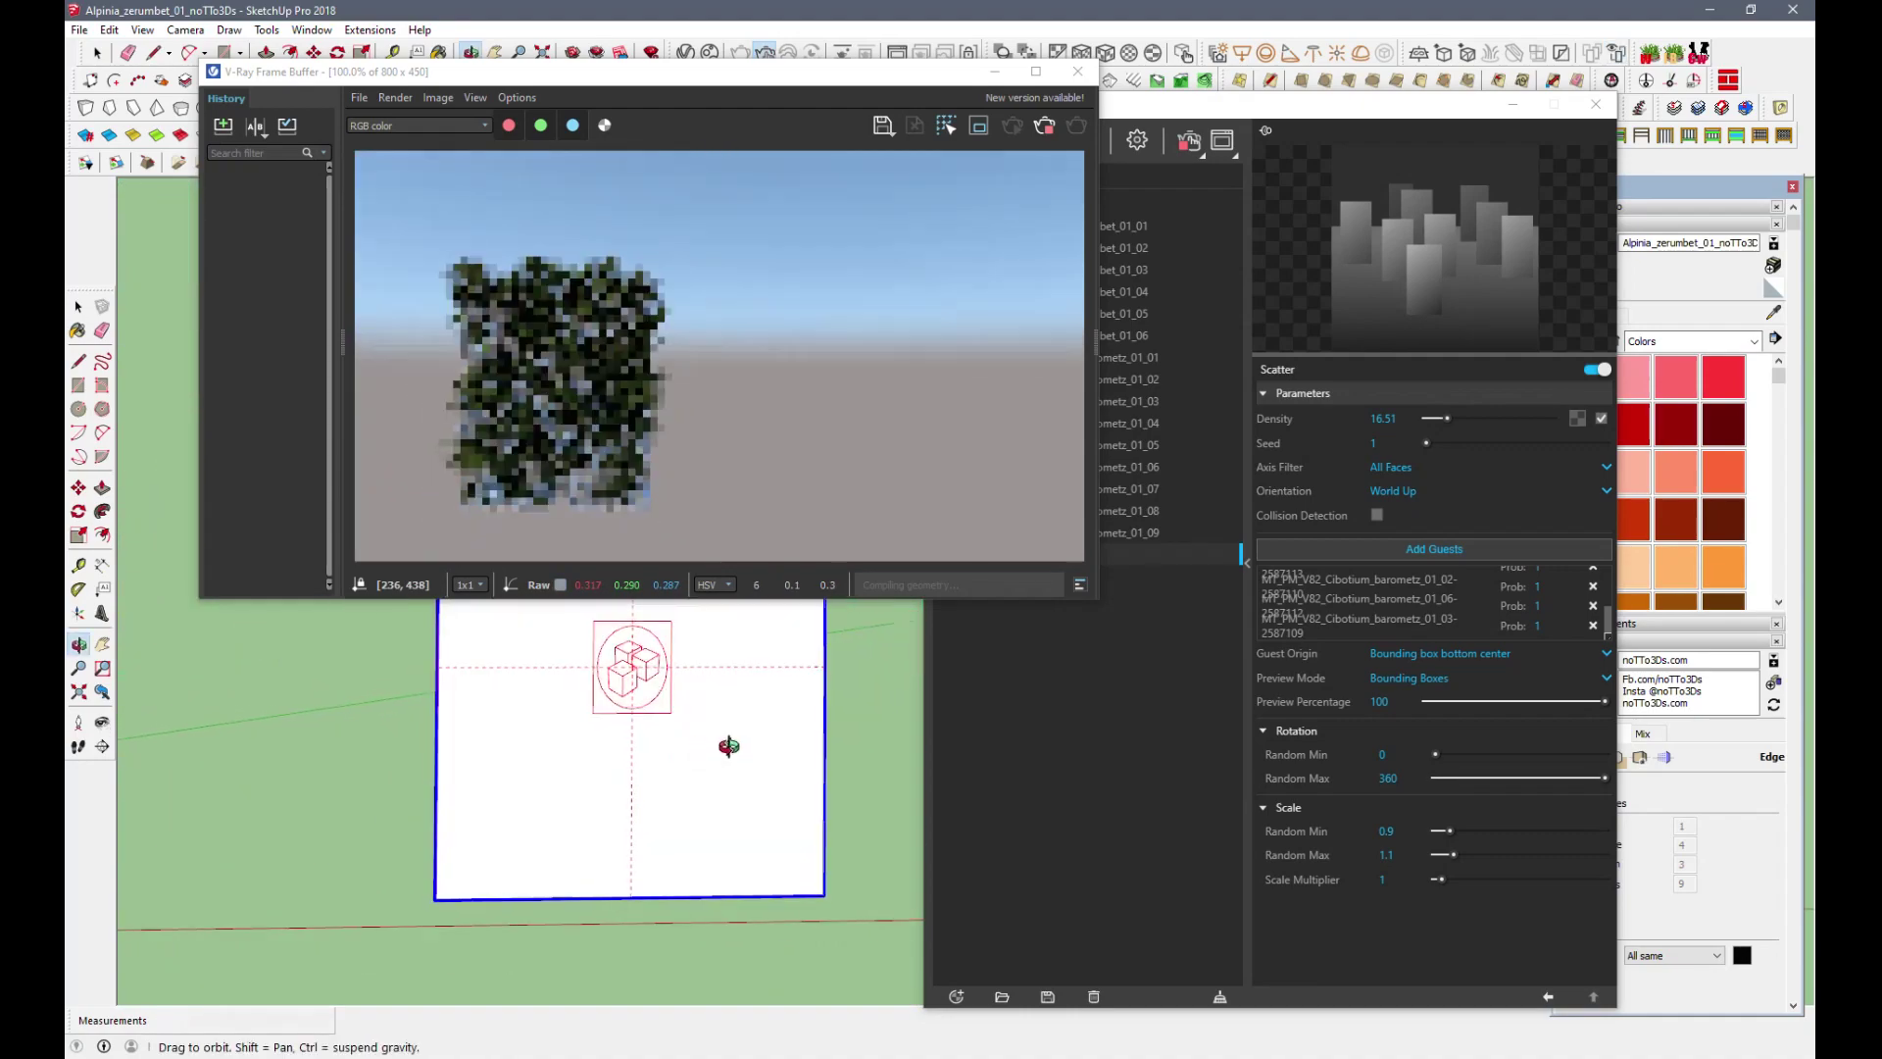
scroll(715, 731, up, 2)
scroll(656, 725, up, 1)
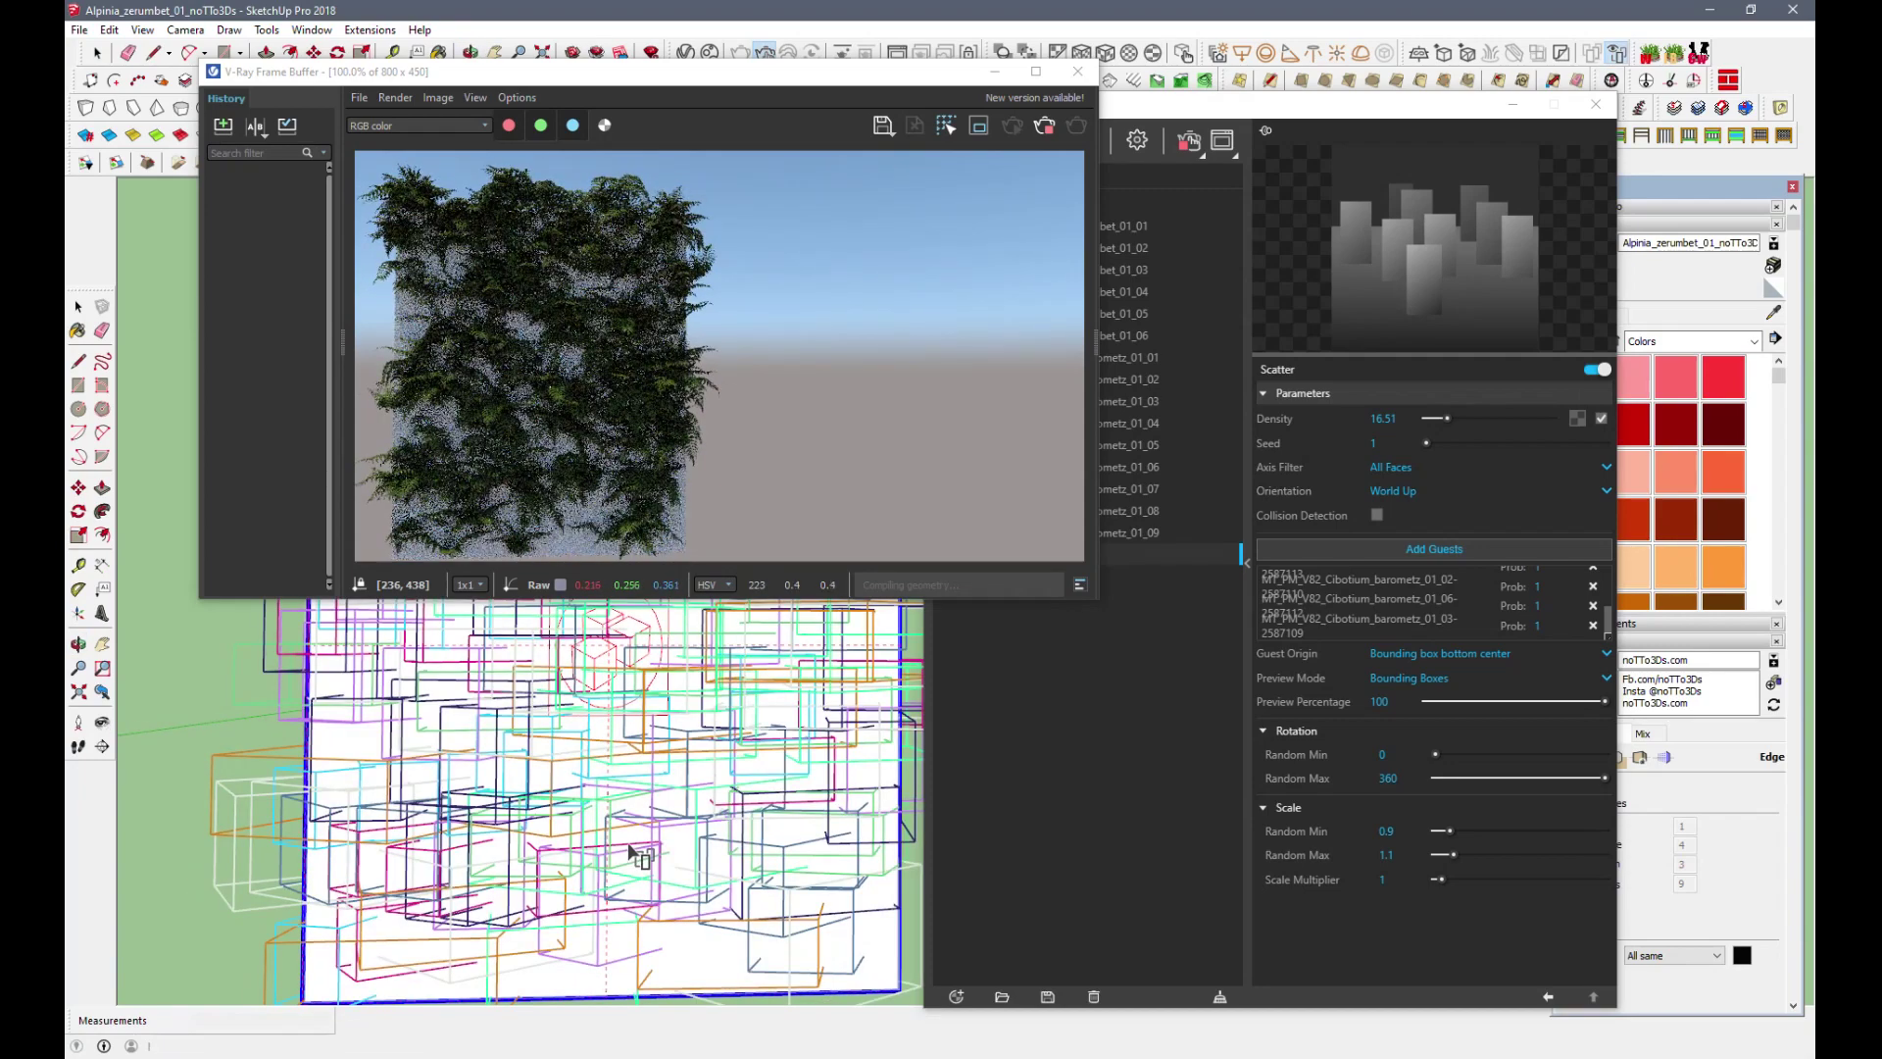
click(1407, 492)
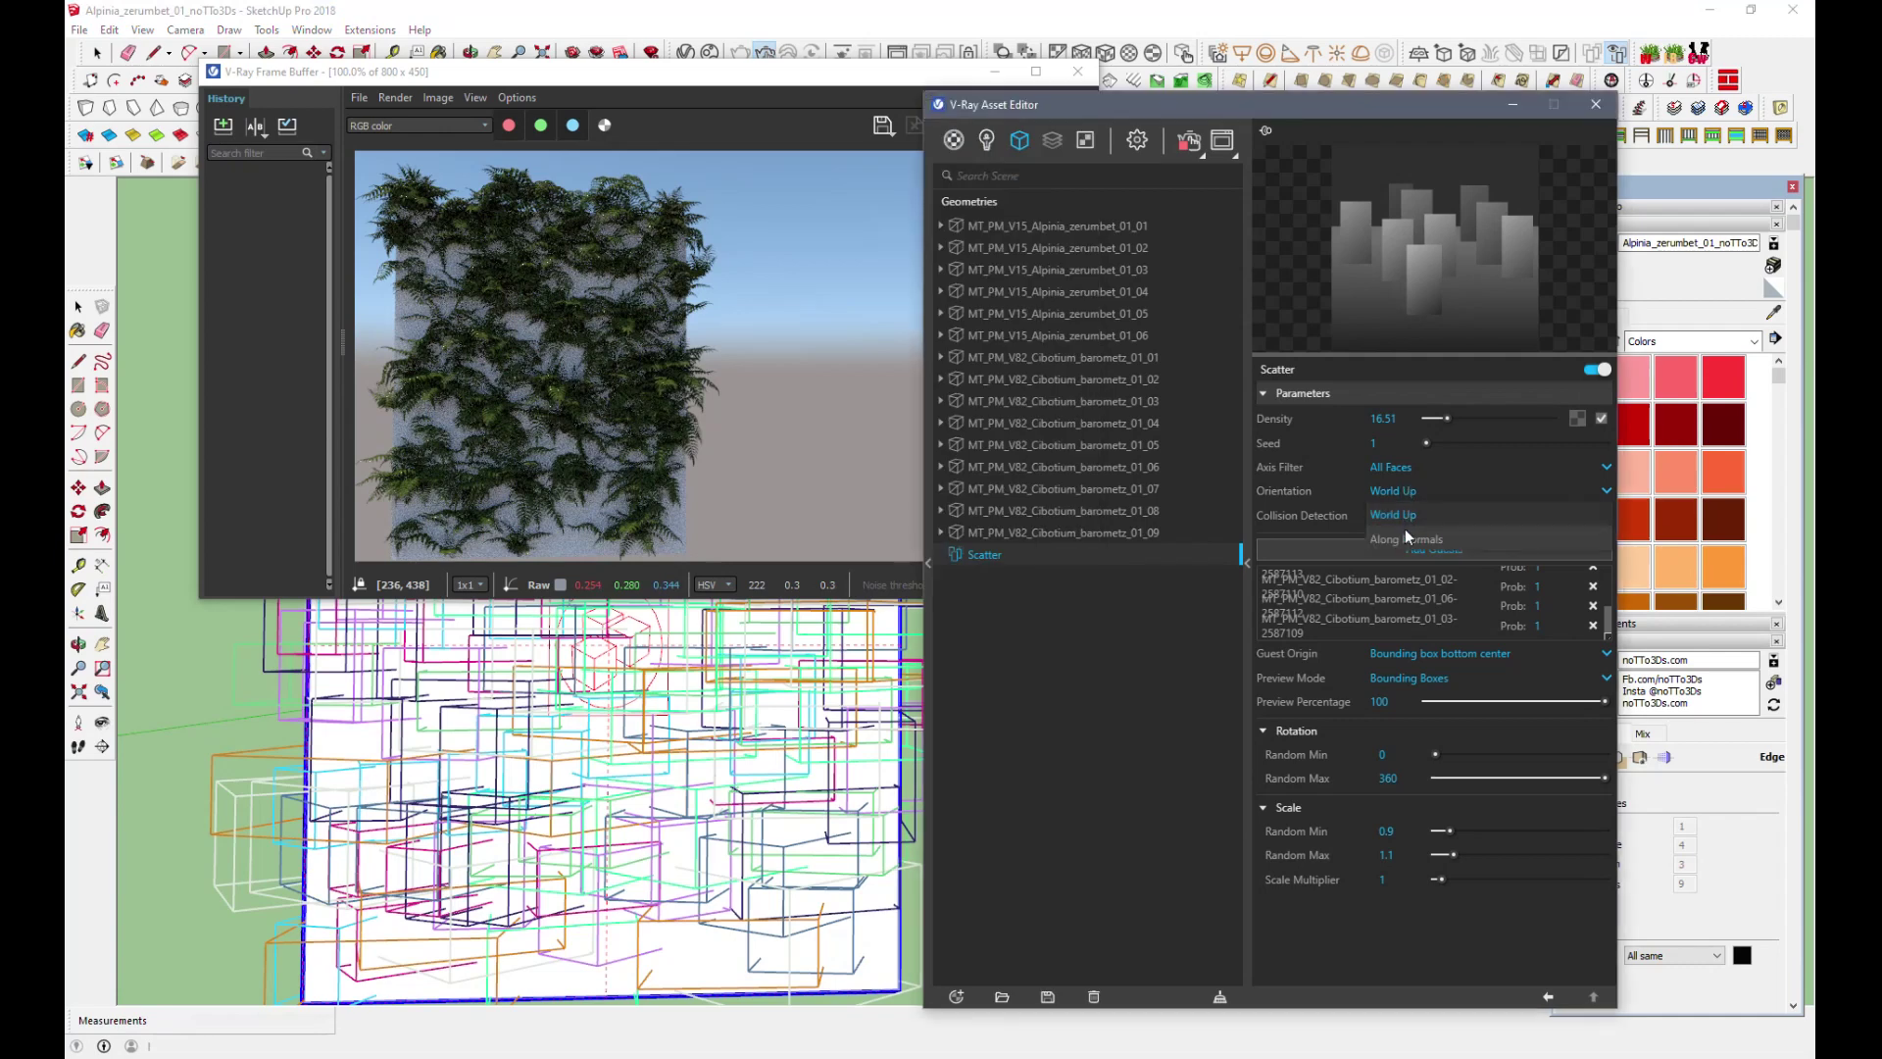
Lower Scatter density to 6.453, trying Along Normals before returning orientation to World Up.
click(1406, 538)
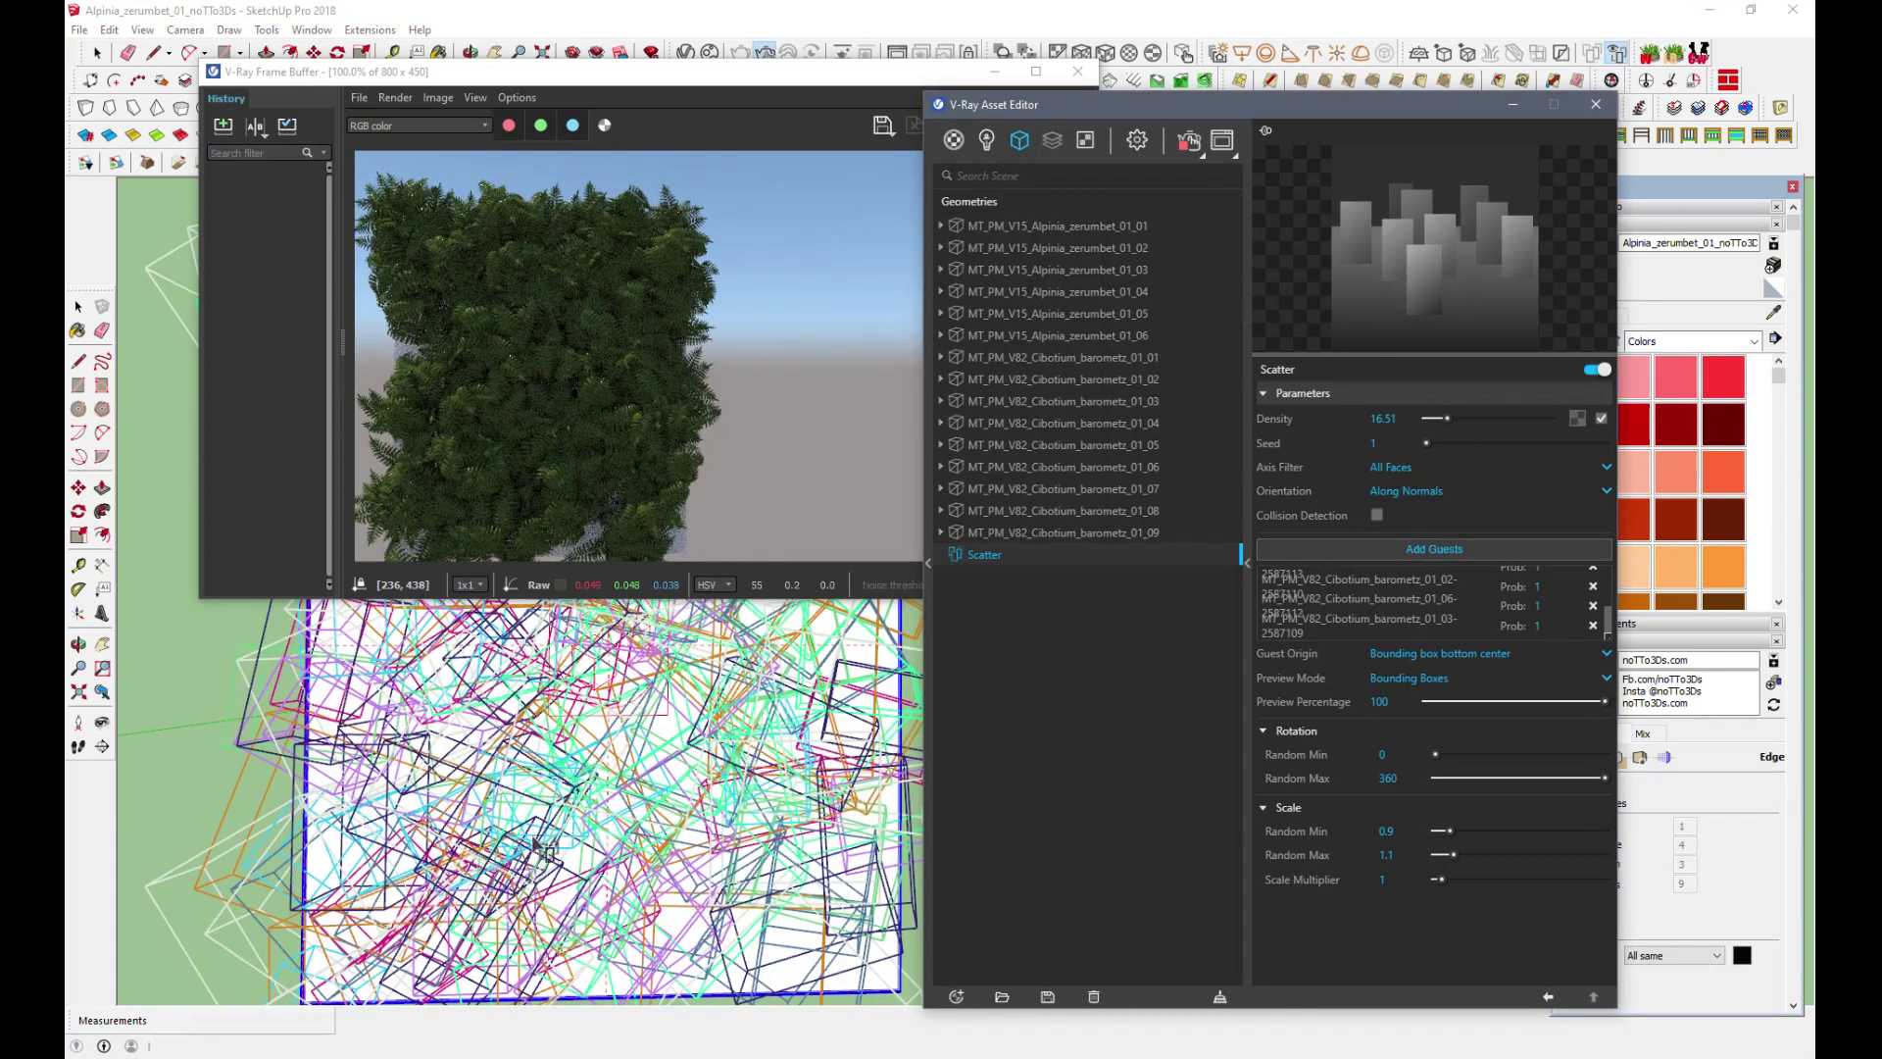
scroll(537, 849, up, 1)
scroll(537, 849, up, 1)
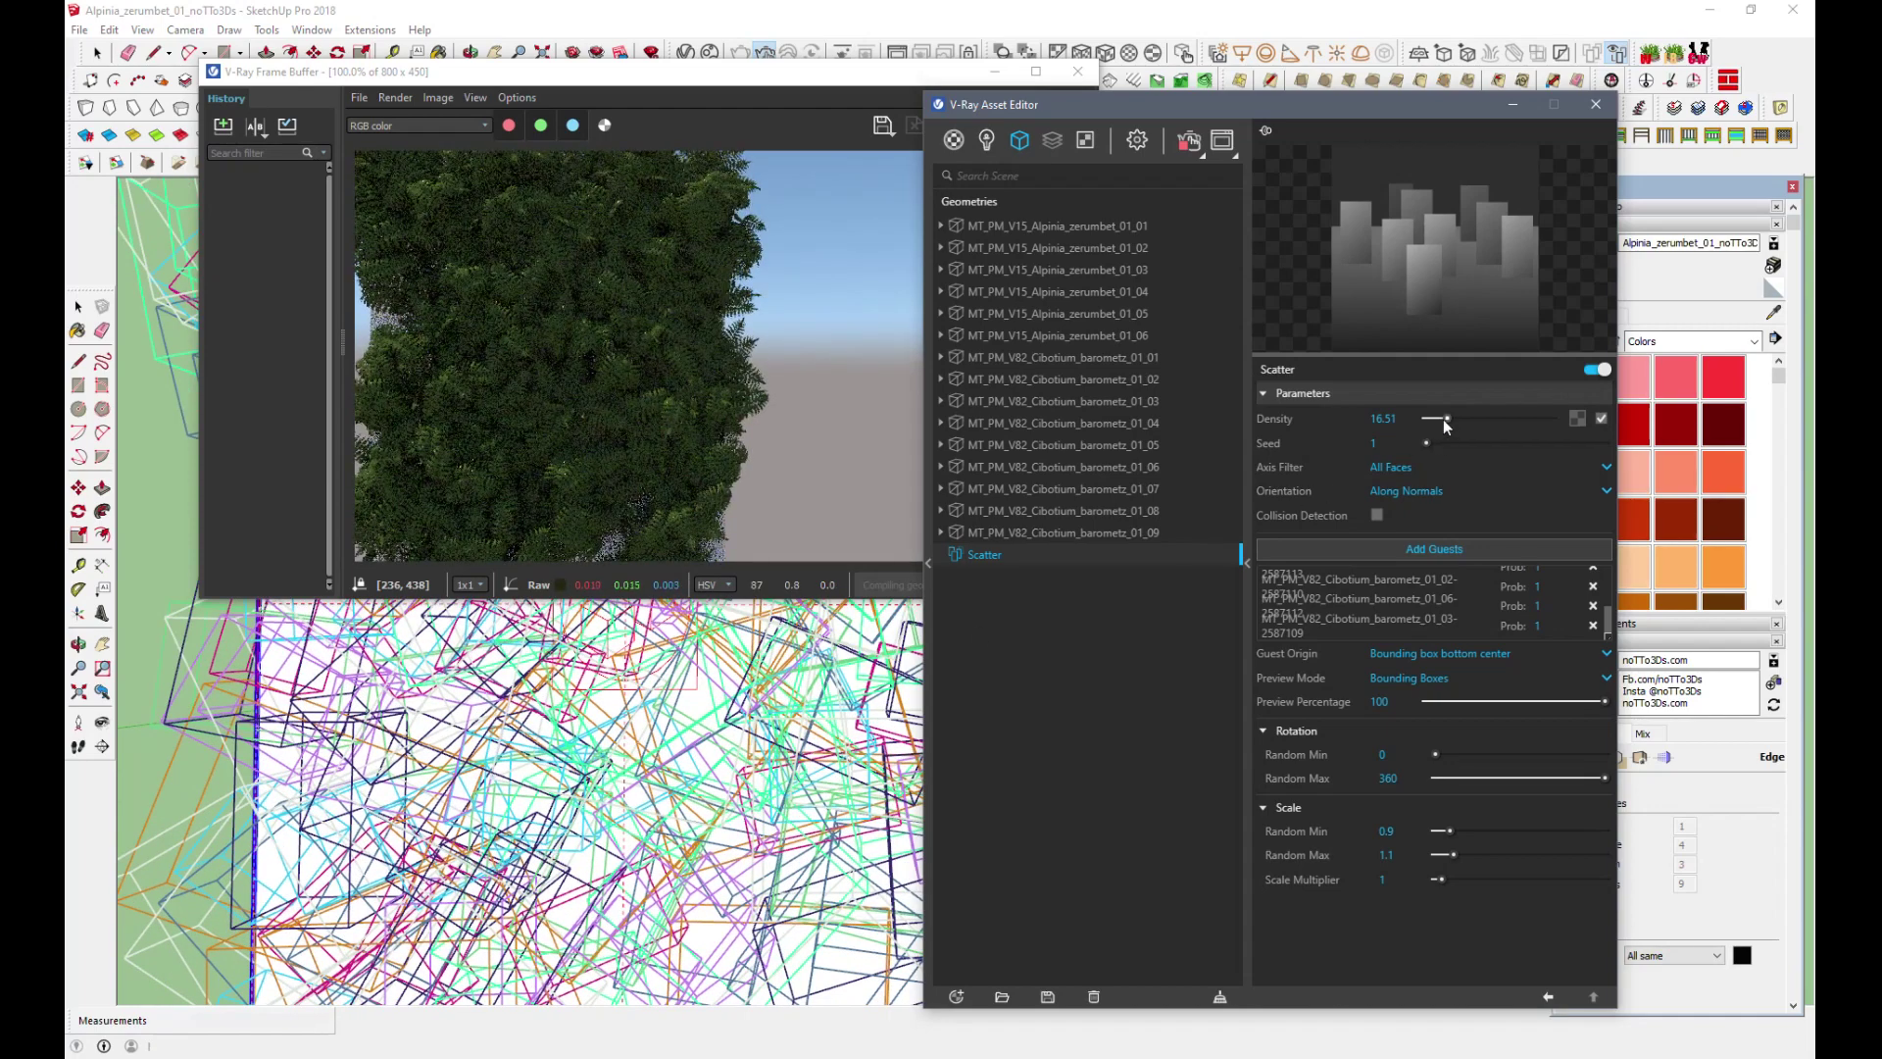
drag(1441, 417, 1434, 418)
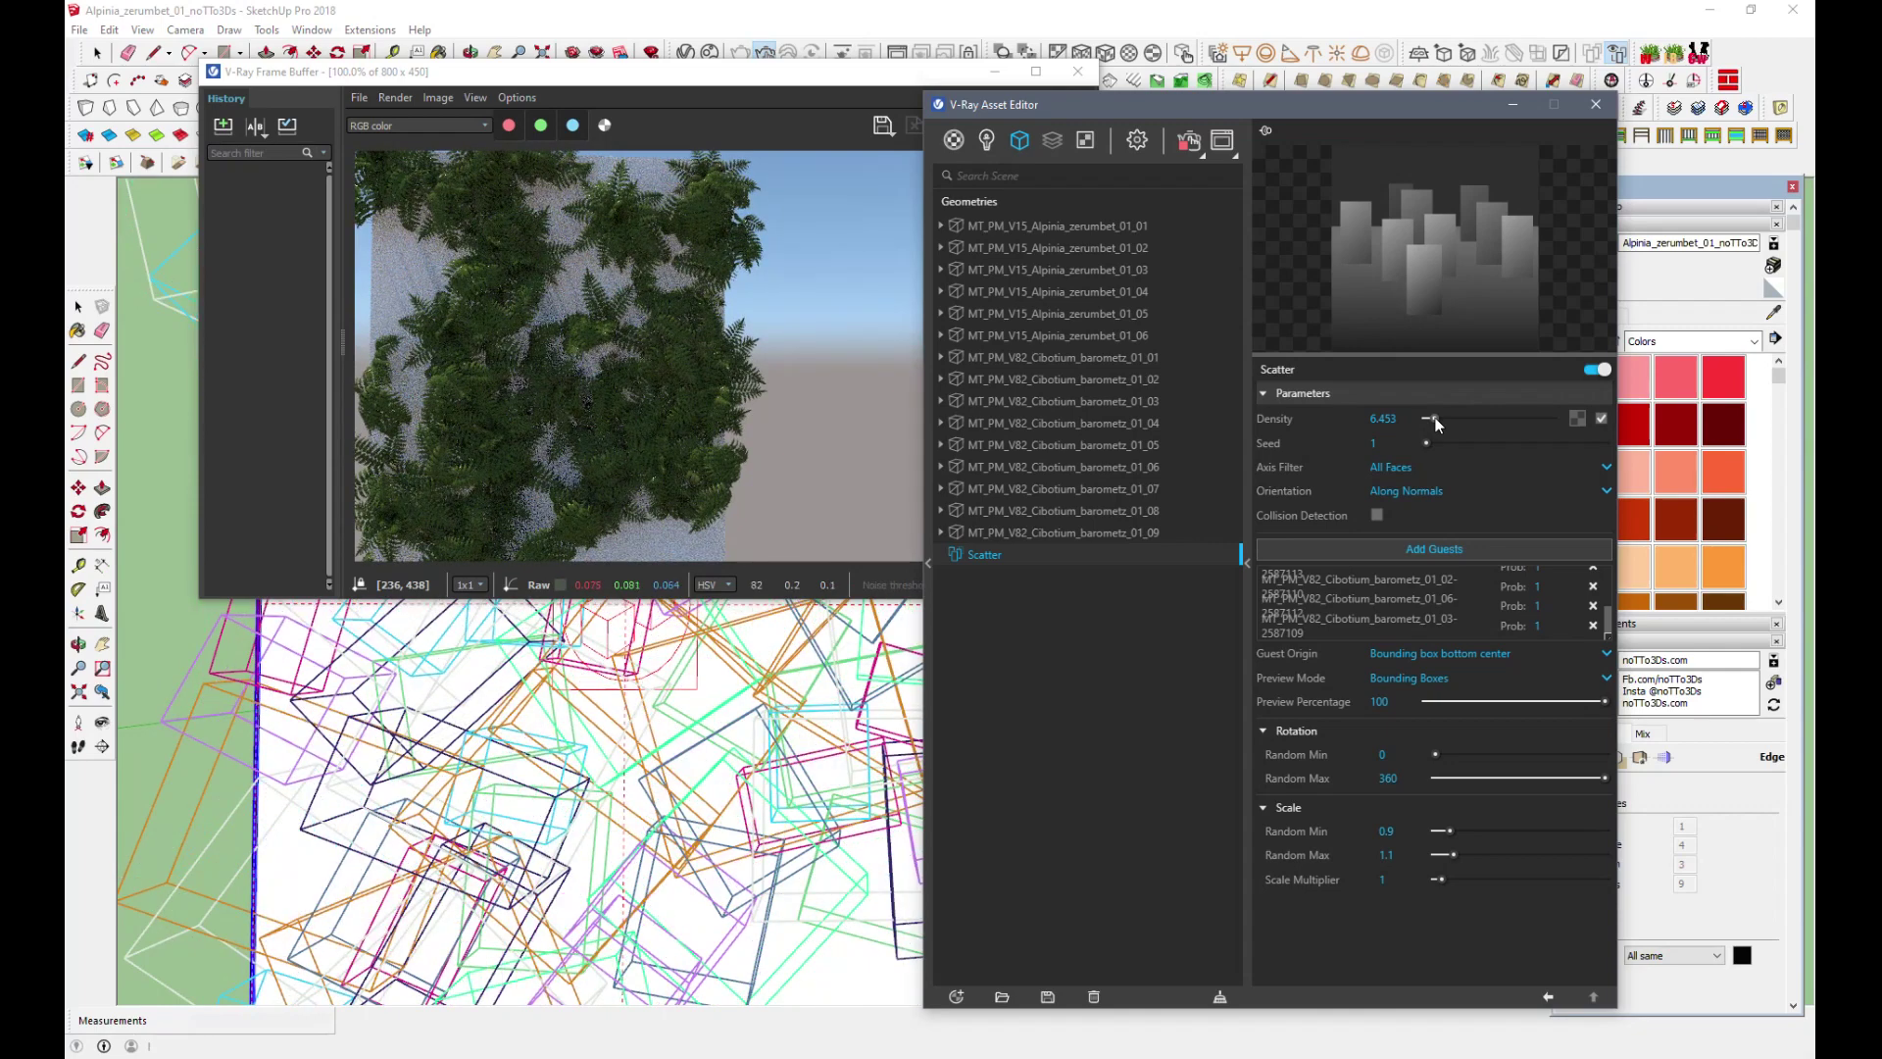
click(1421, 492)
click(1419, 513)
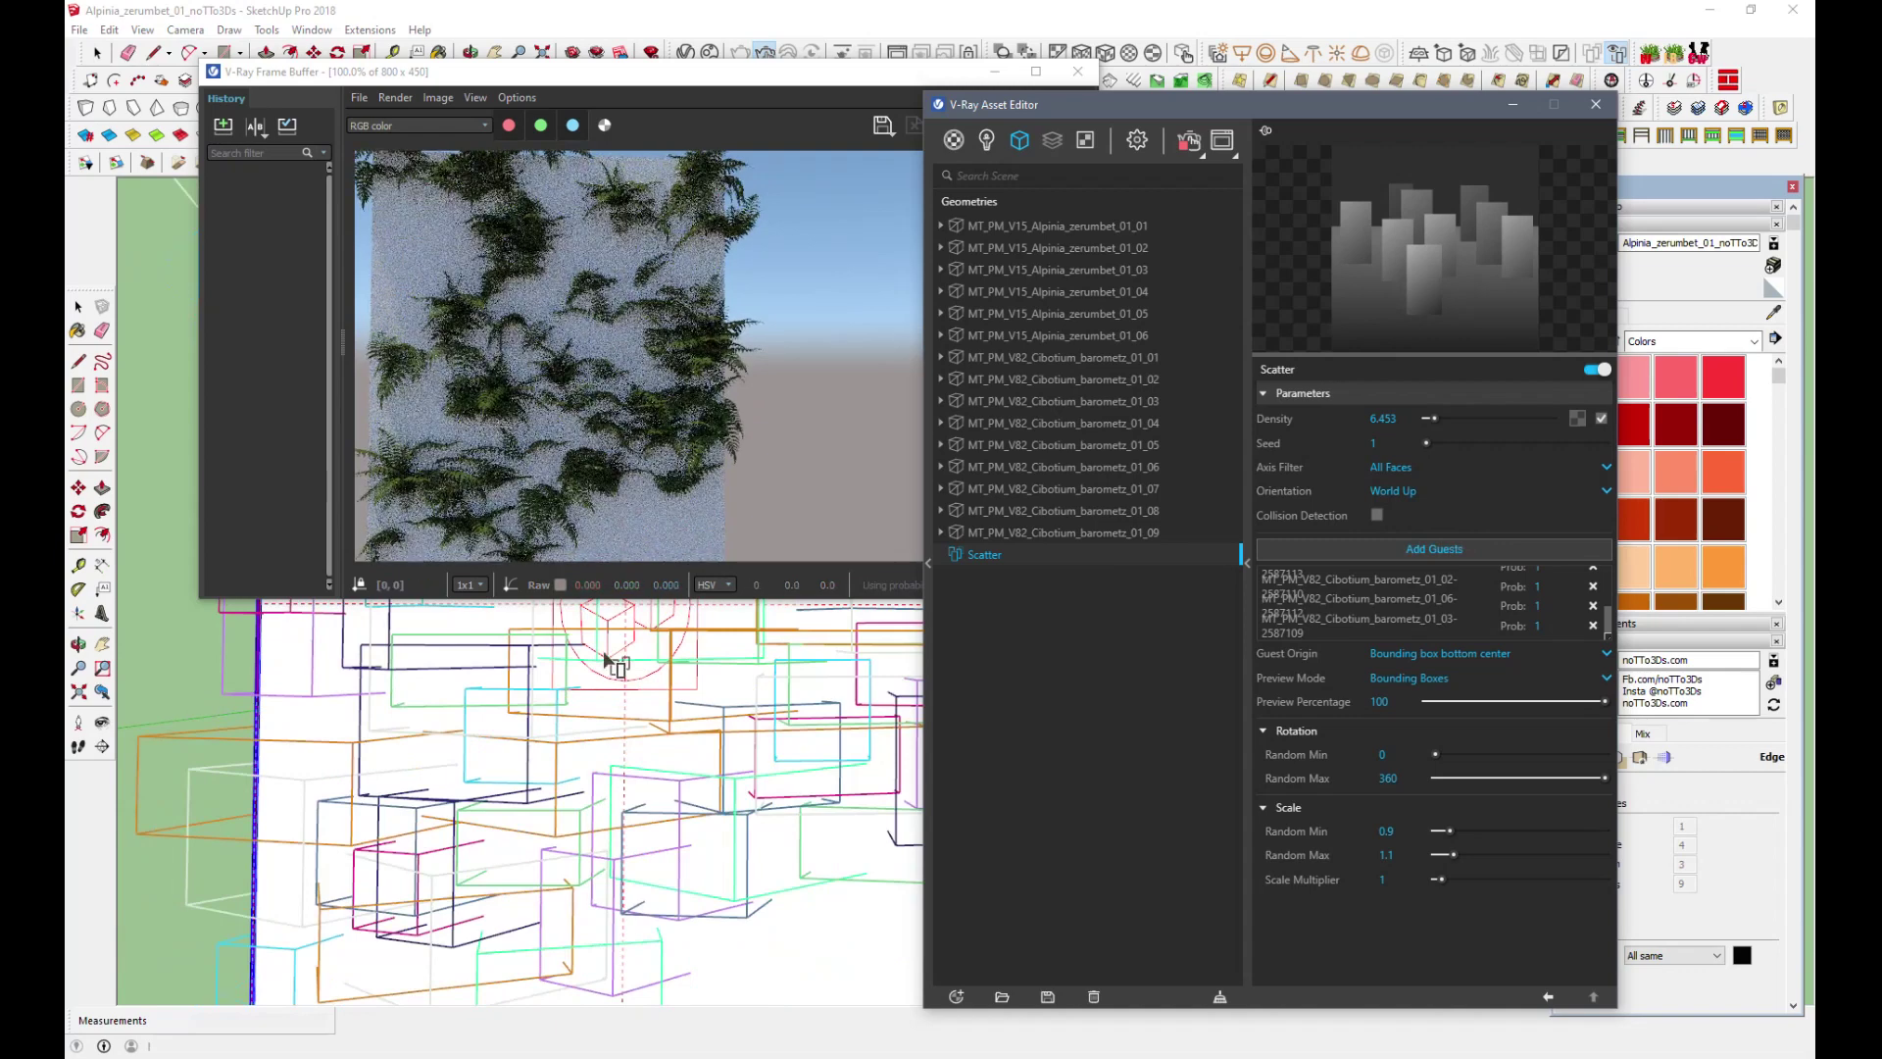
click(1401, 465)
Keep the Axis Filter on All Faces, enable Collision Detection and raise density to 26.566.
click(1408, 516)
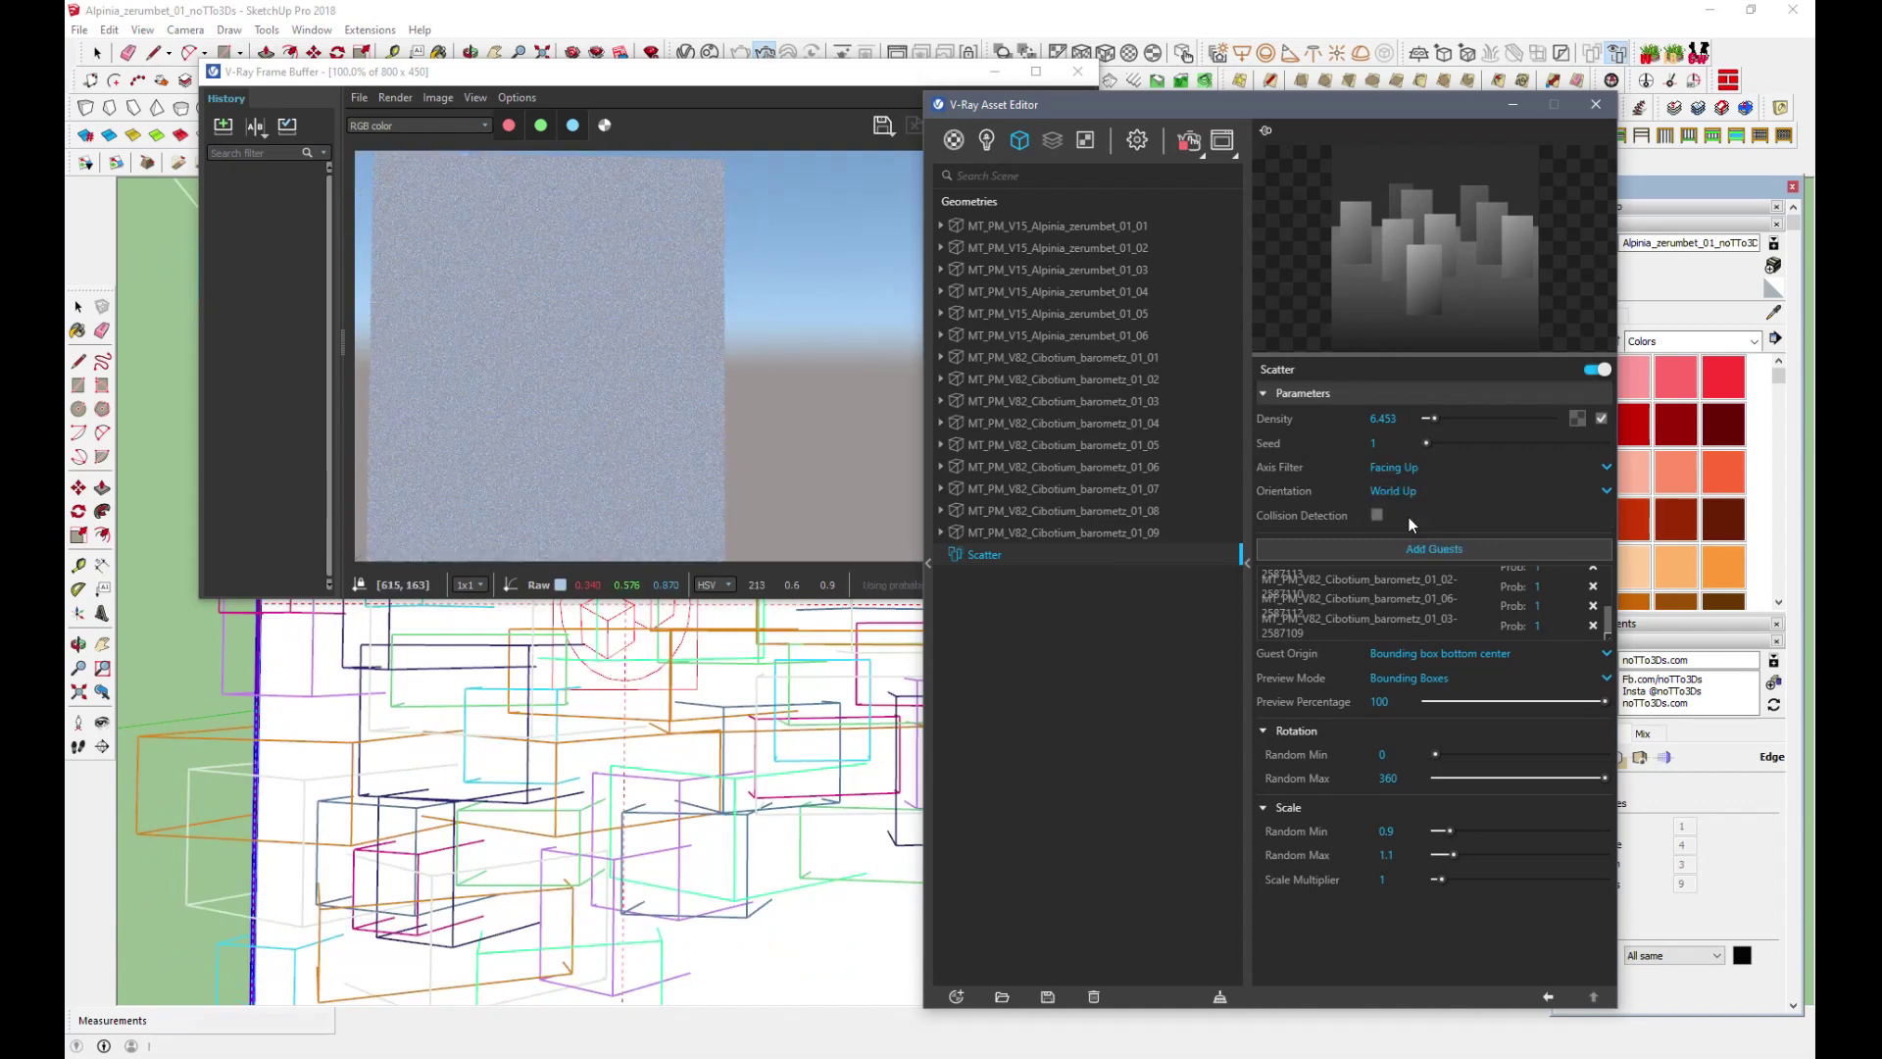
click(1408, 468)
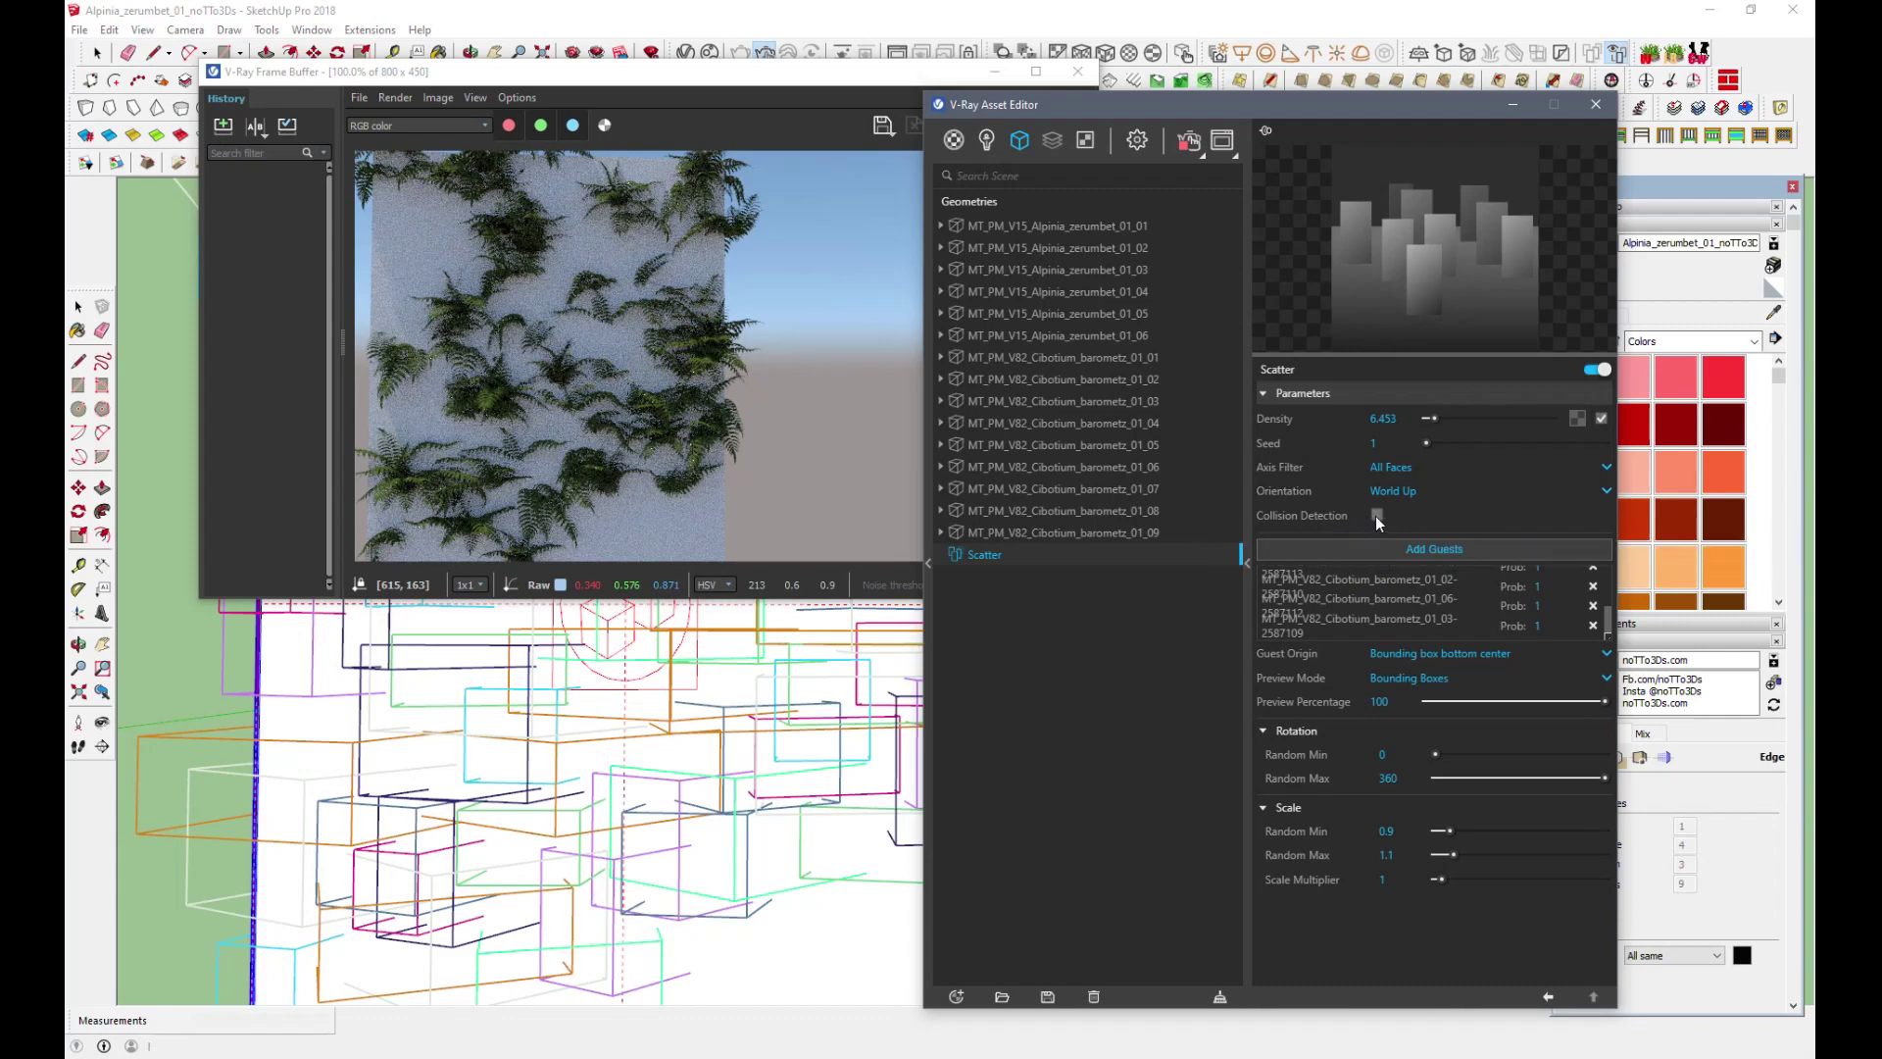
click(1376, 515)
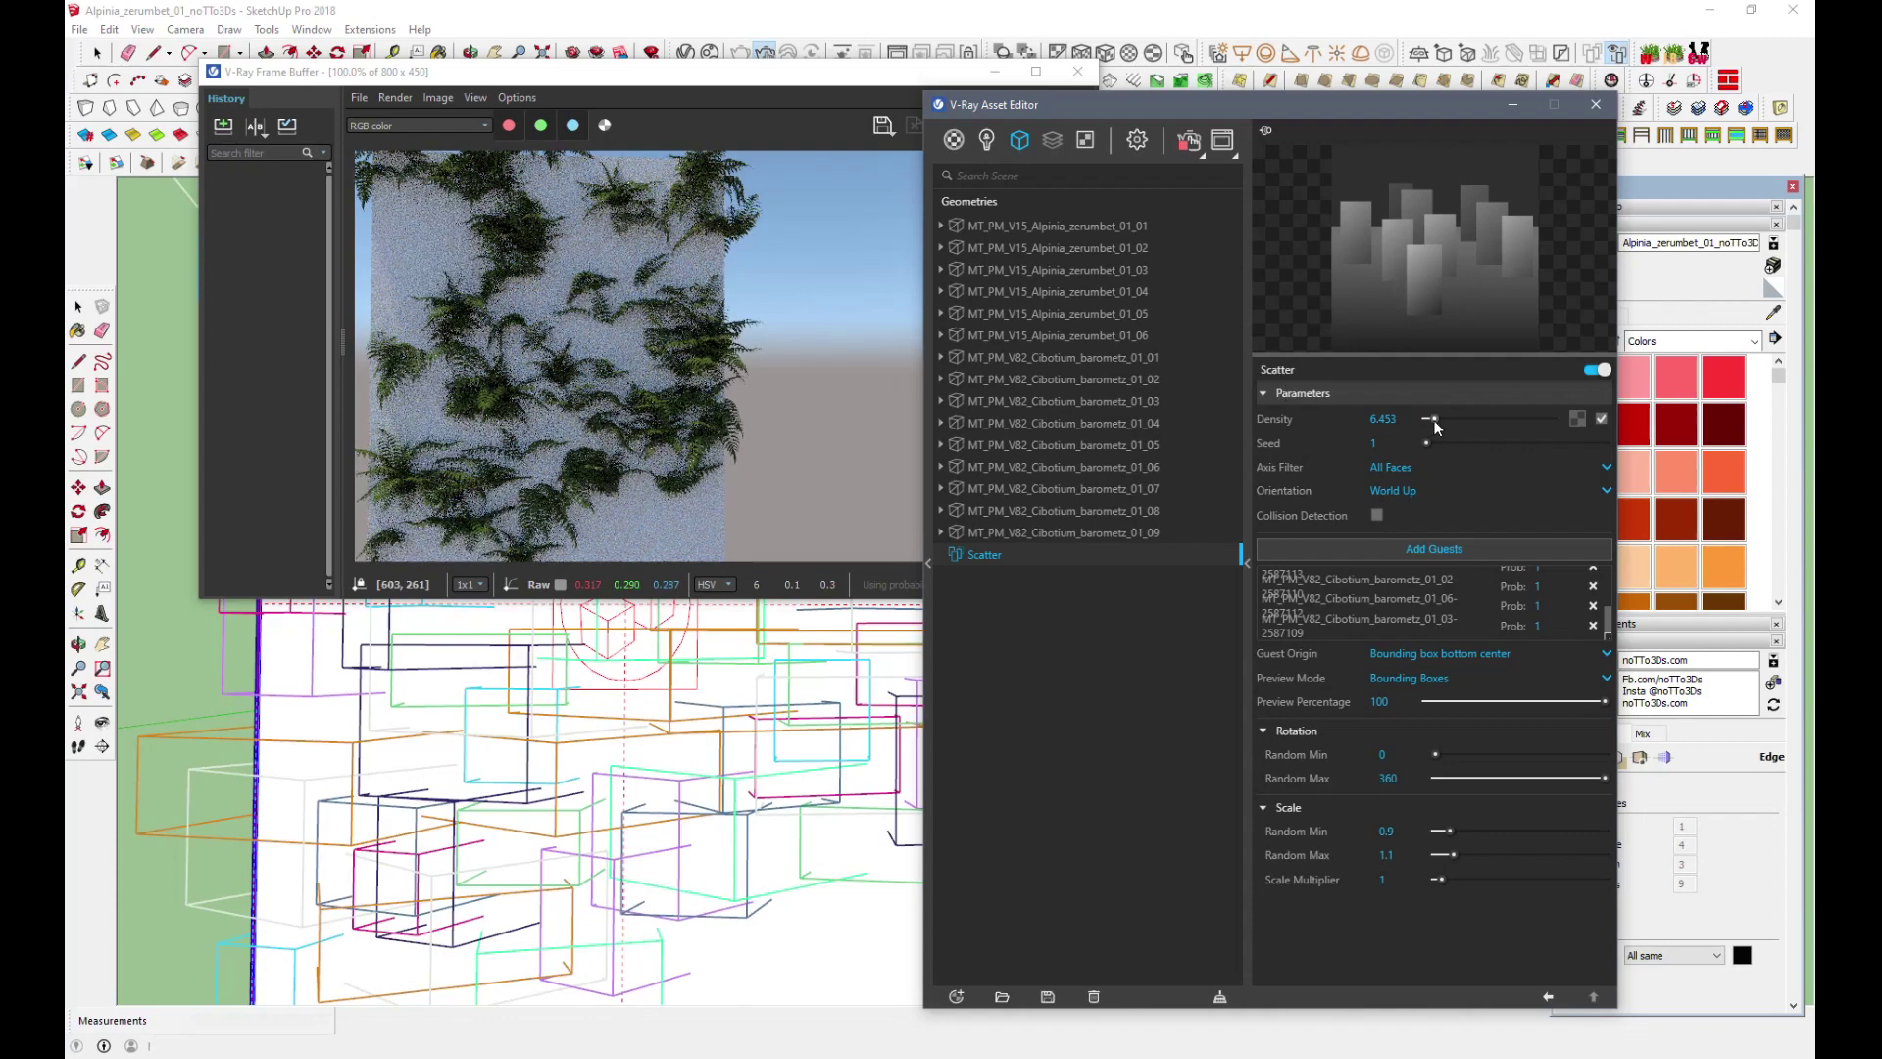
drag(1451, 423, 1460, 427)
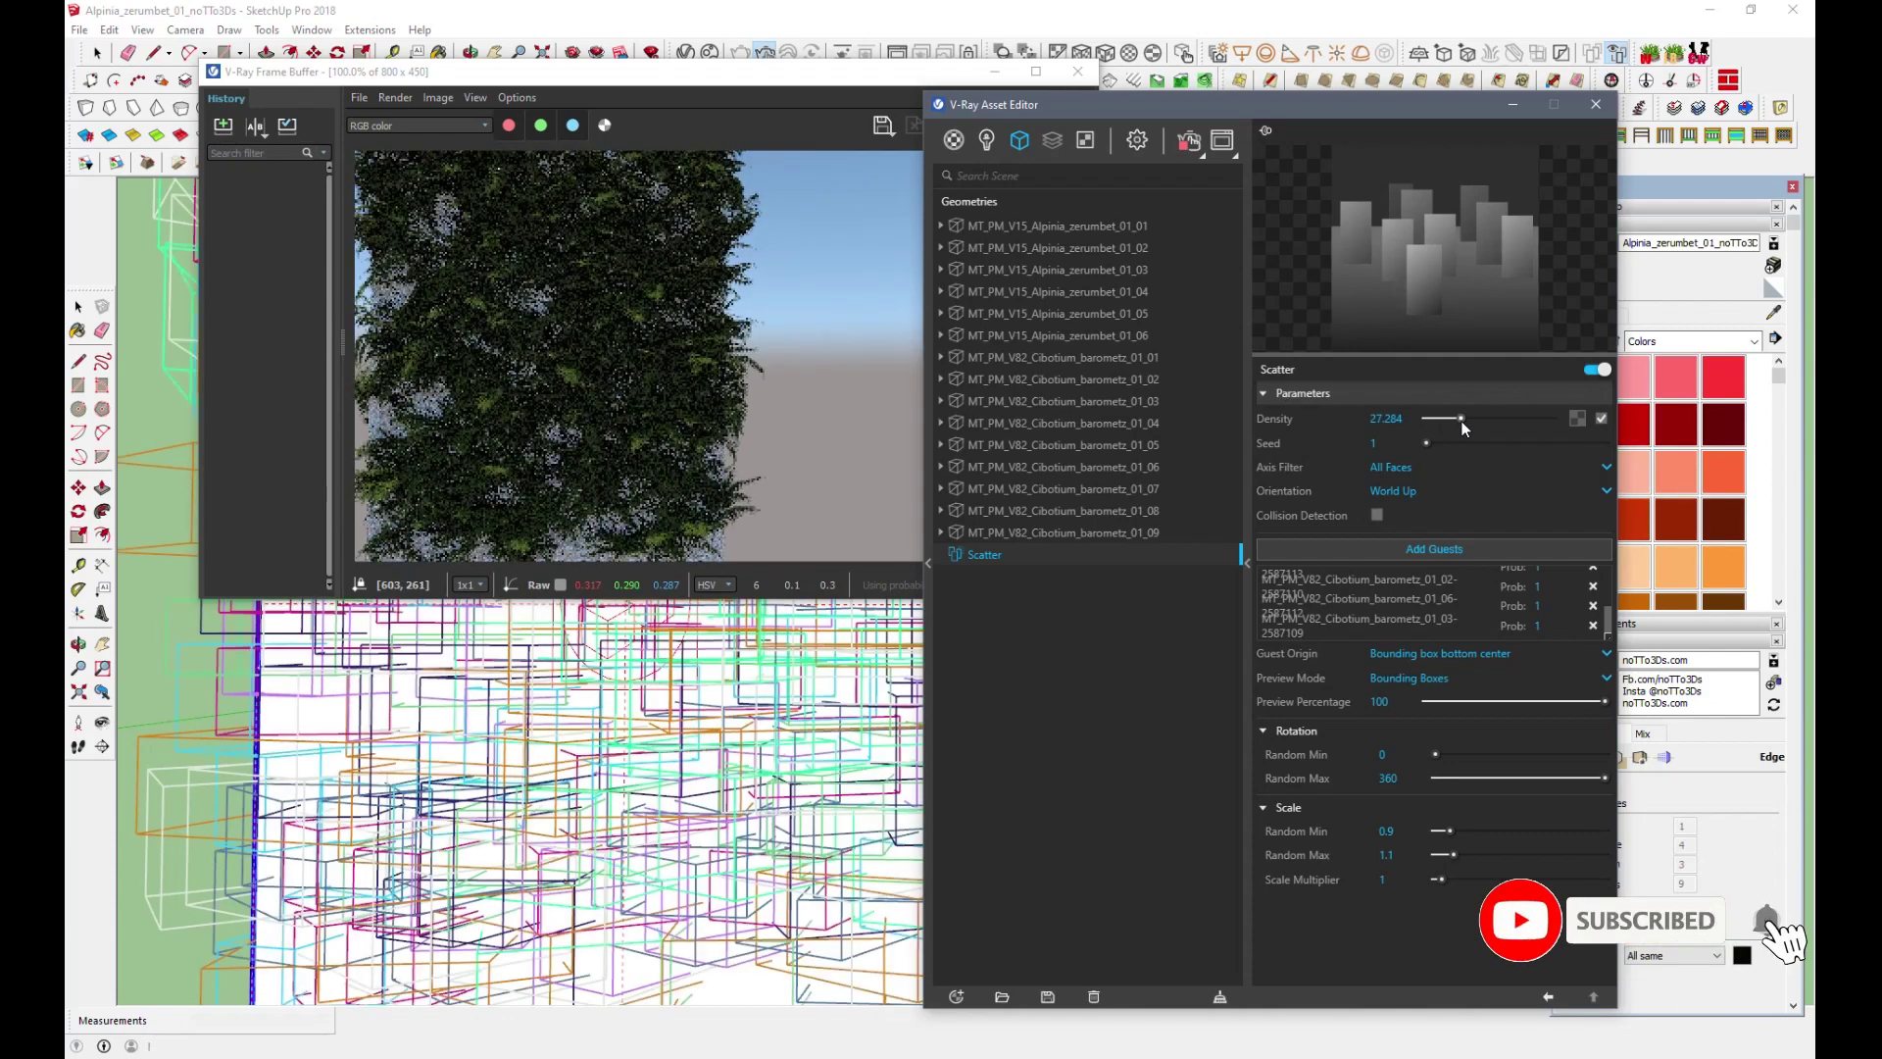
middle_drag(722, 806, 583, 670)
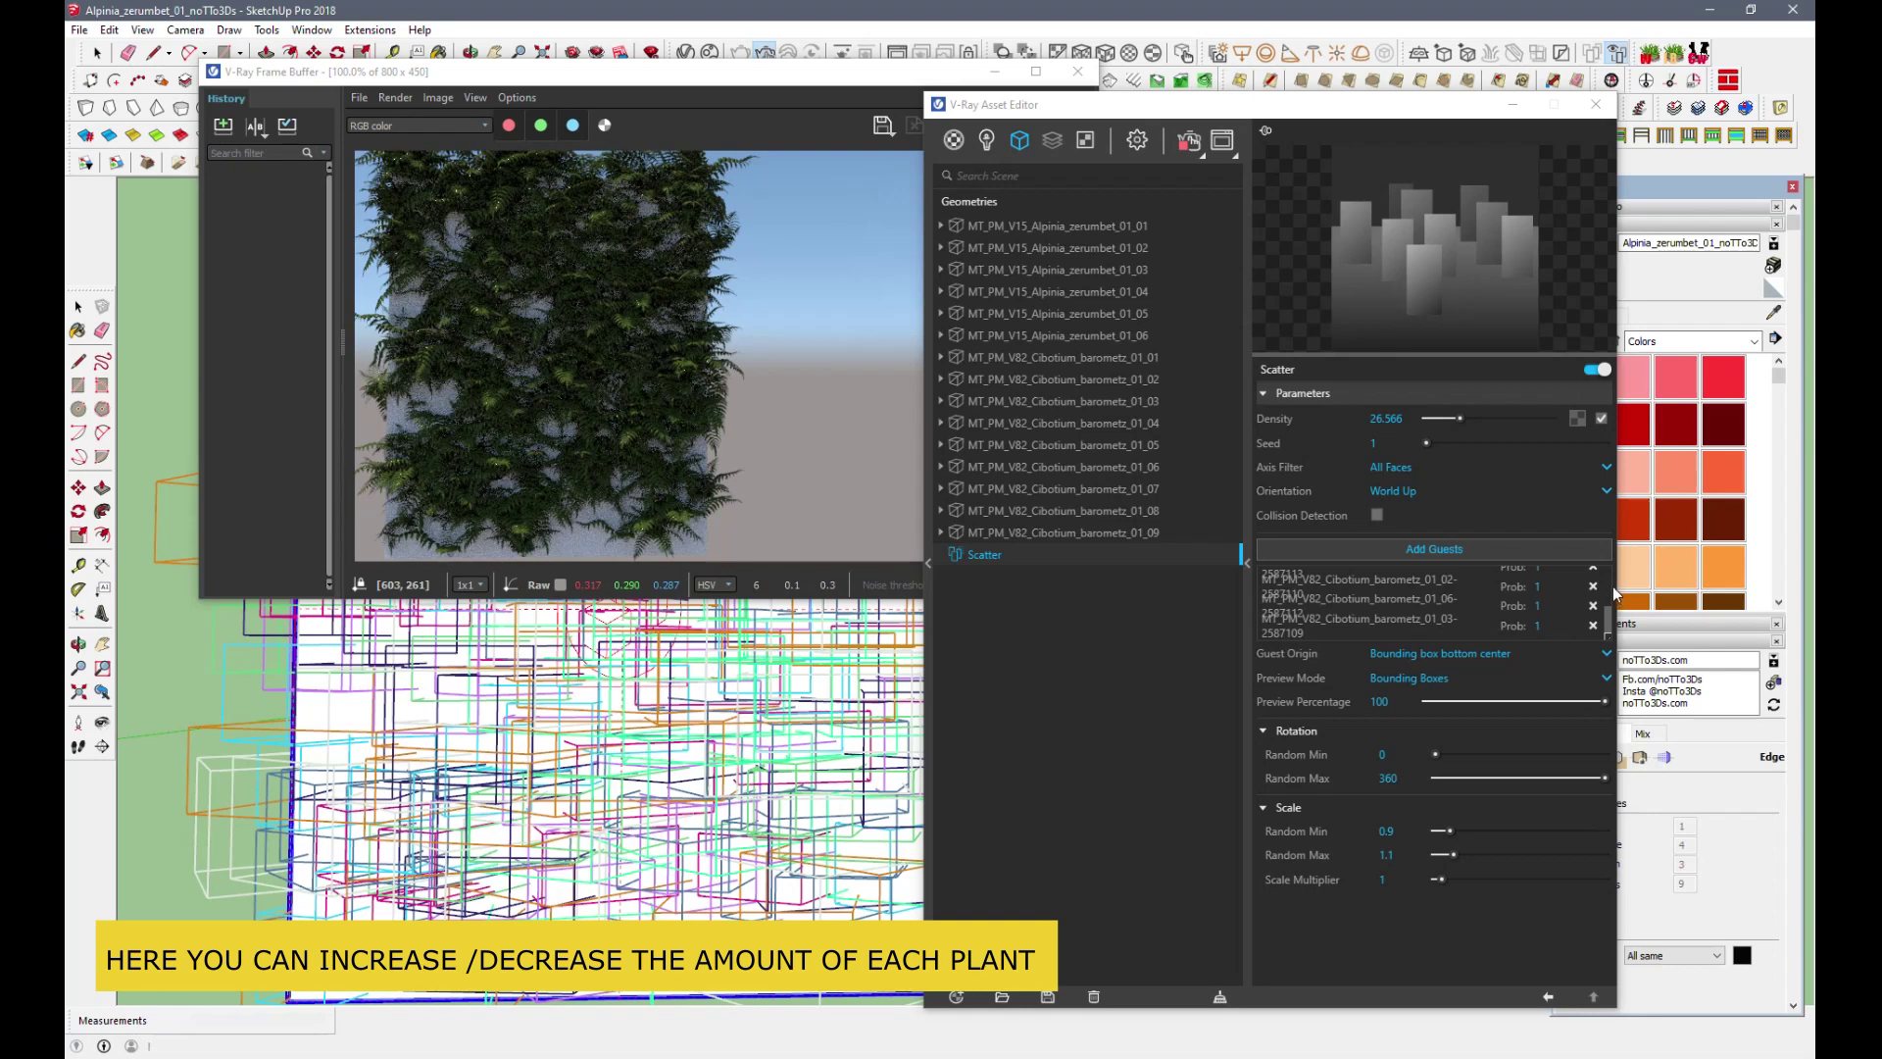
Set one fern guest's probability to 6 and the Cibotium_barometz_01_04 guest's probability to 20.
double_click(1537, 586)
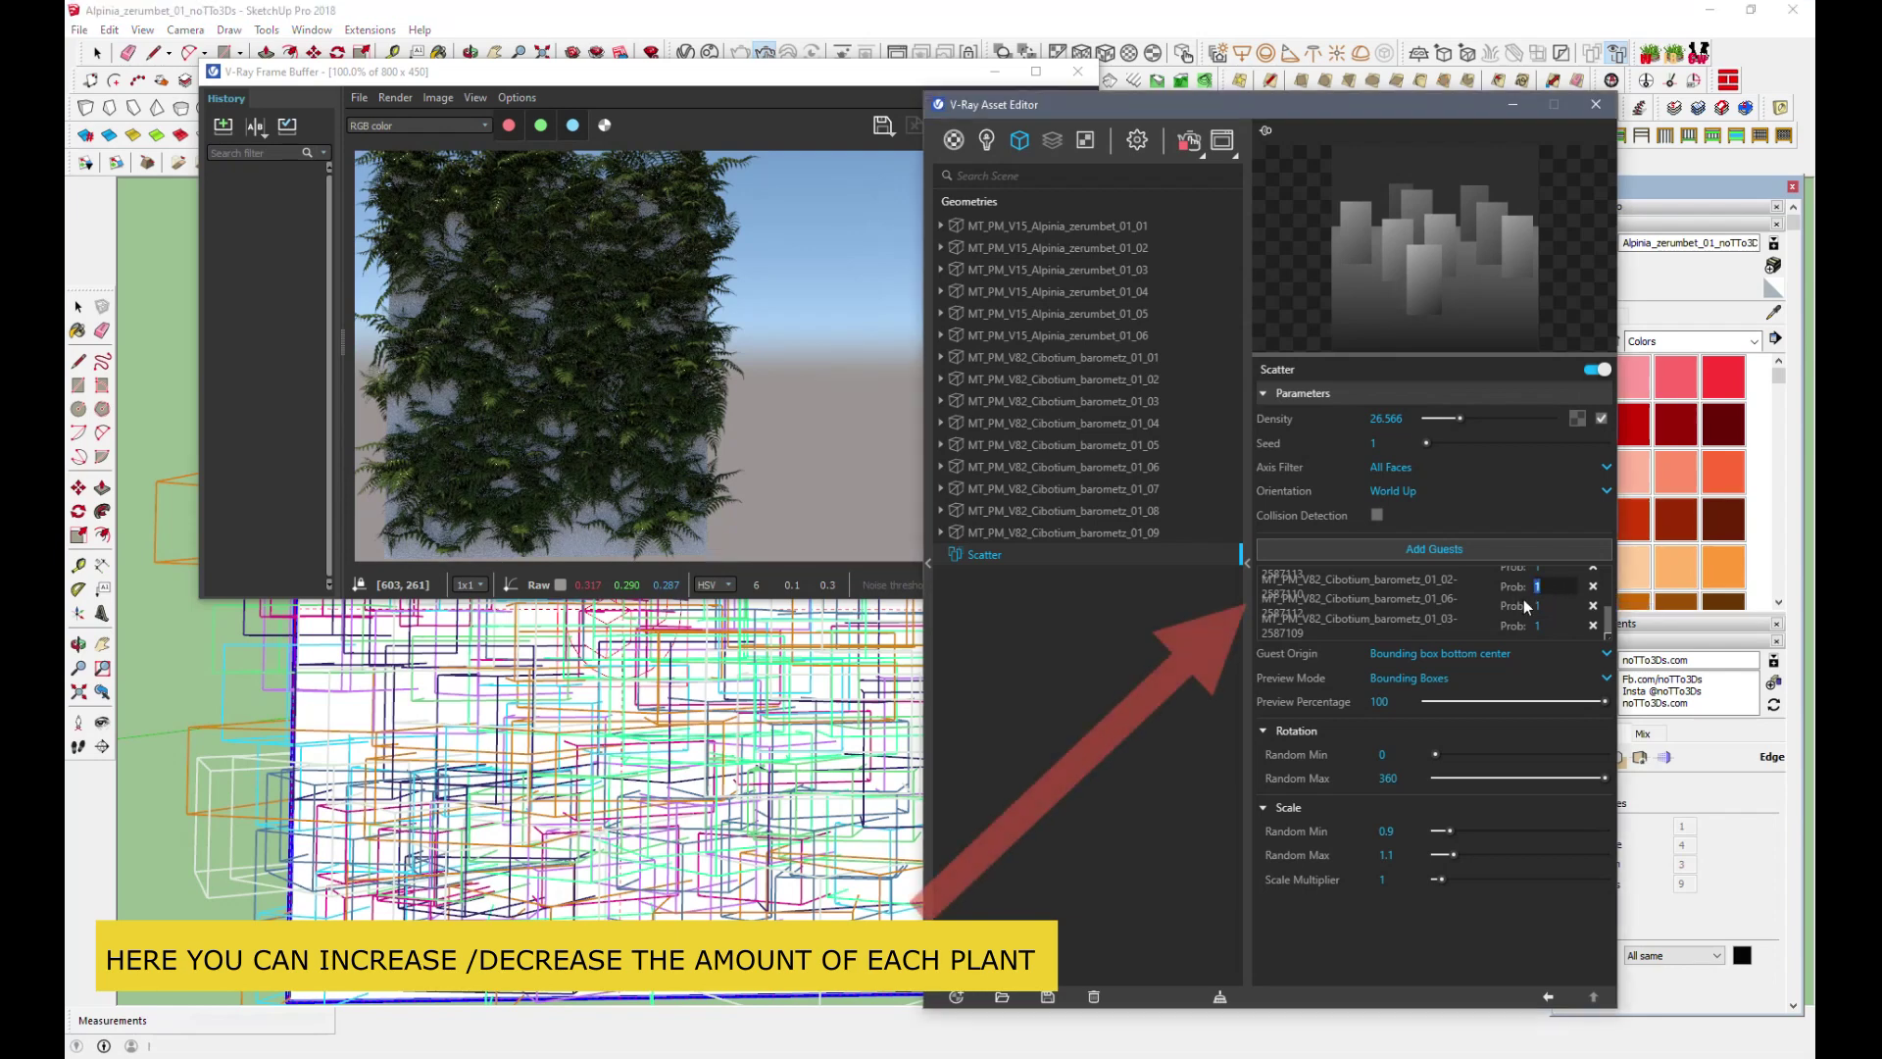
text(6)
key(Return)
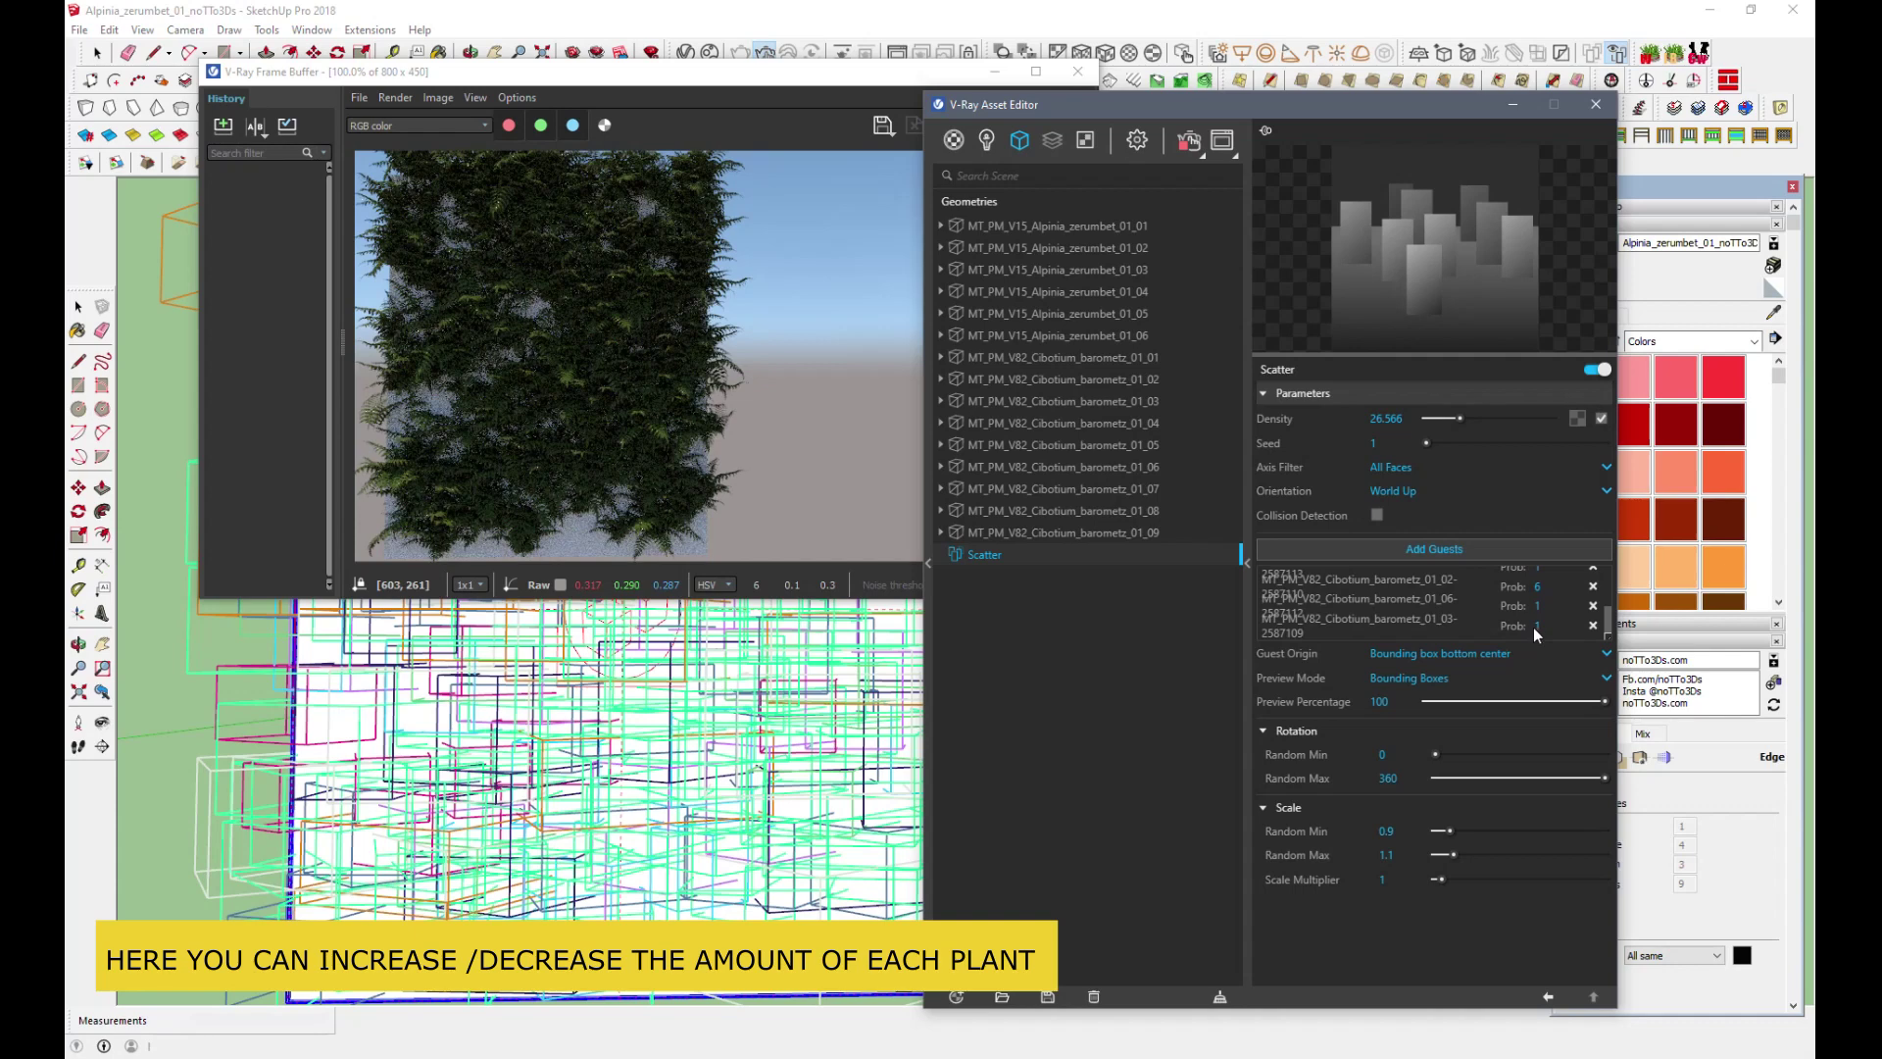
drag(1608, 621, 1590, 573)
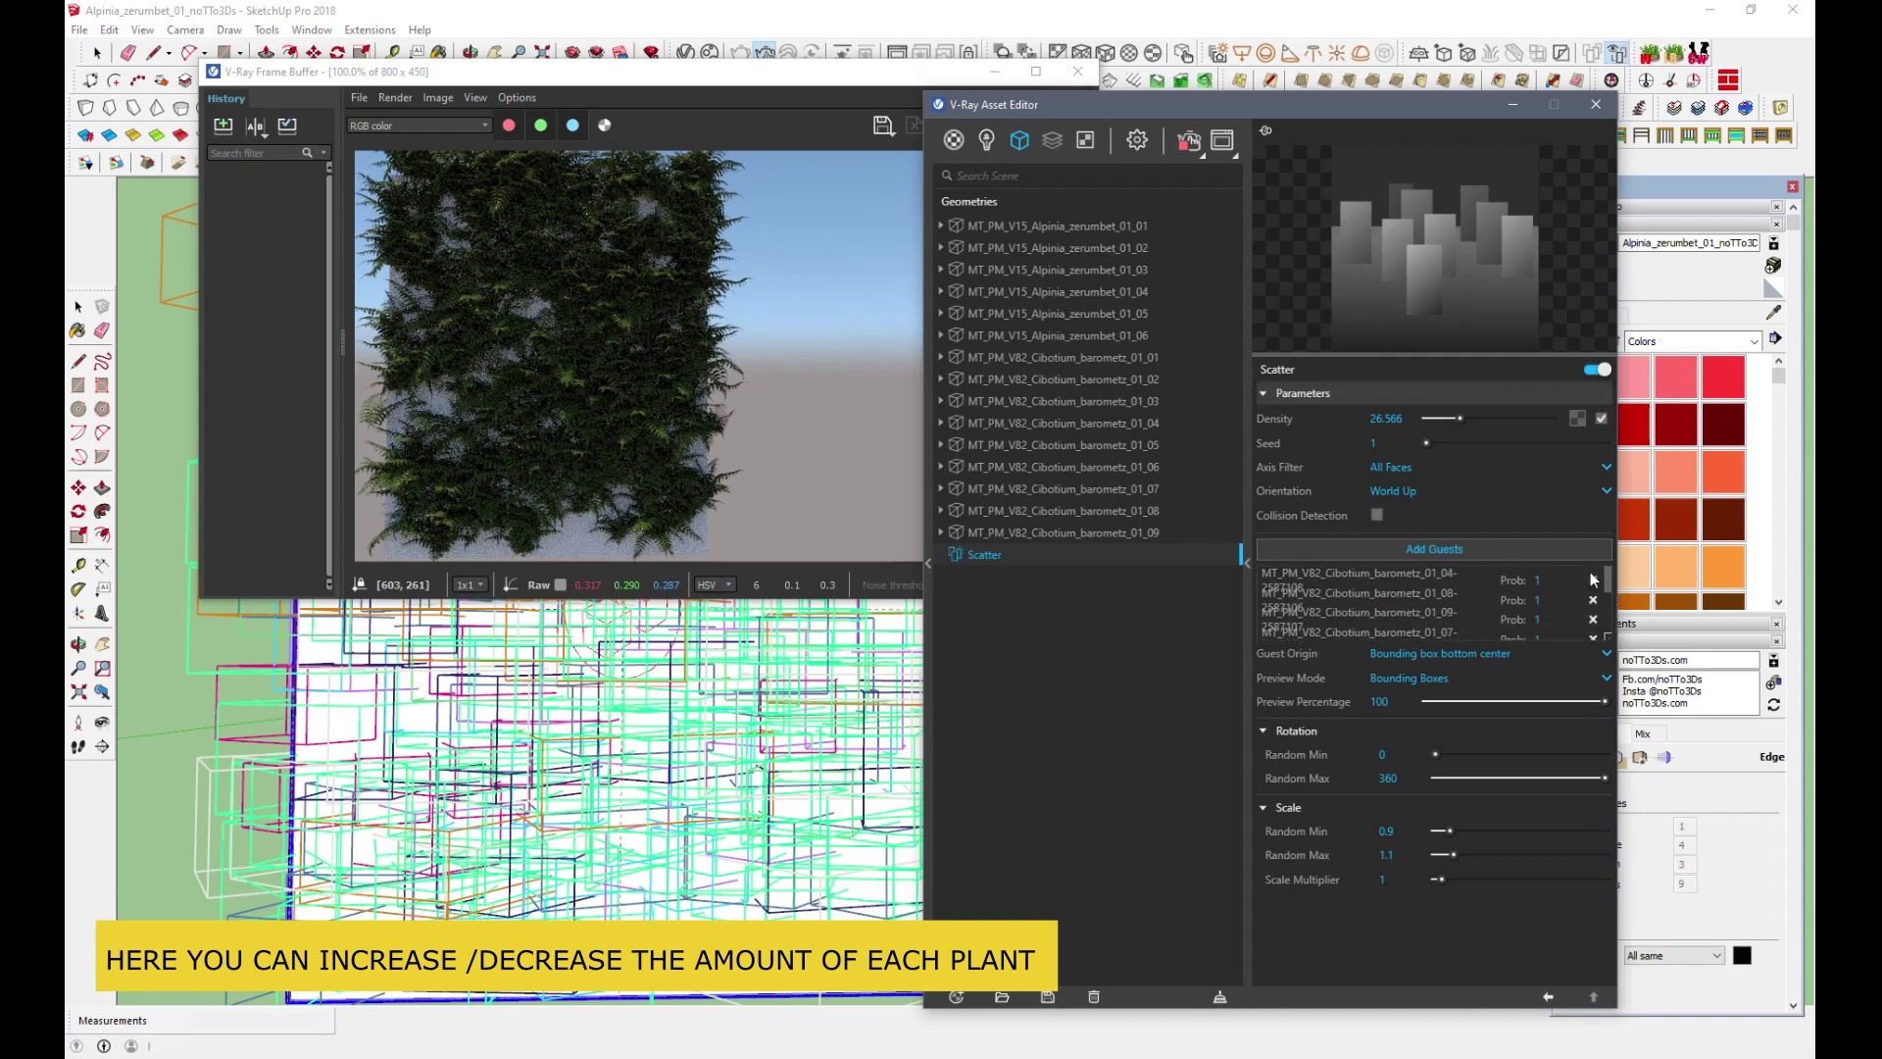
text(20)
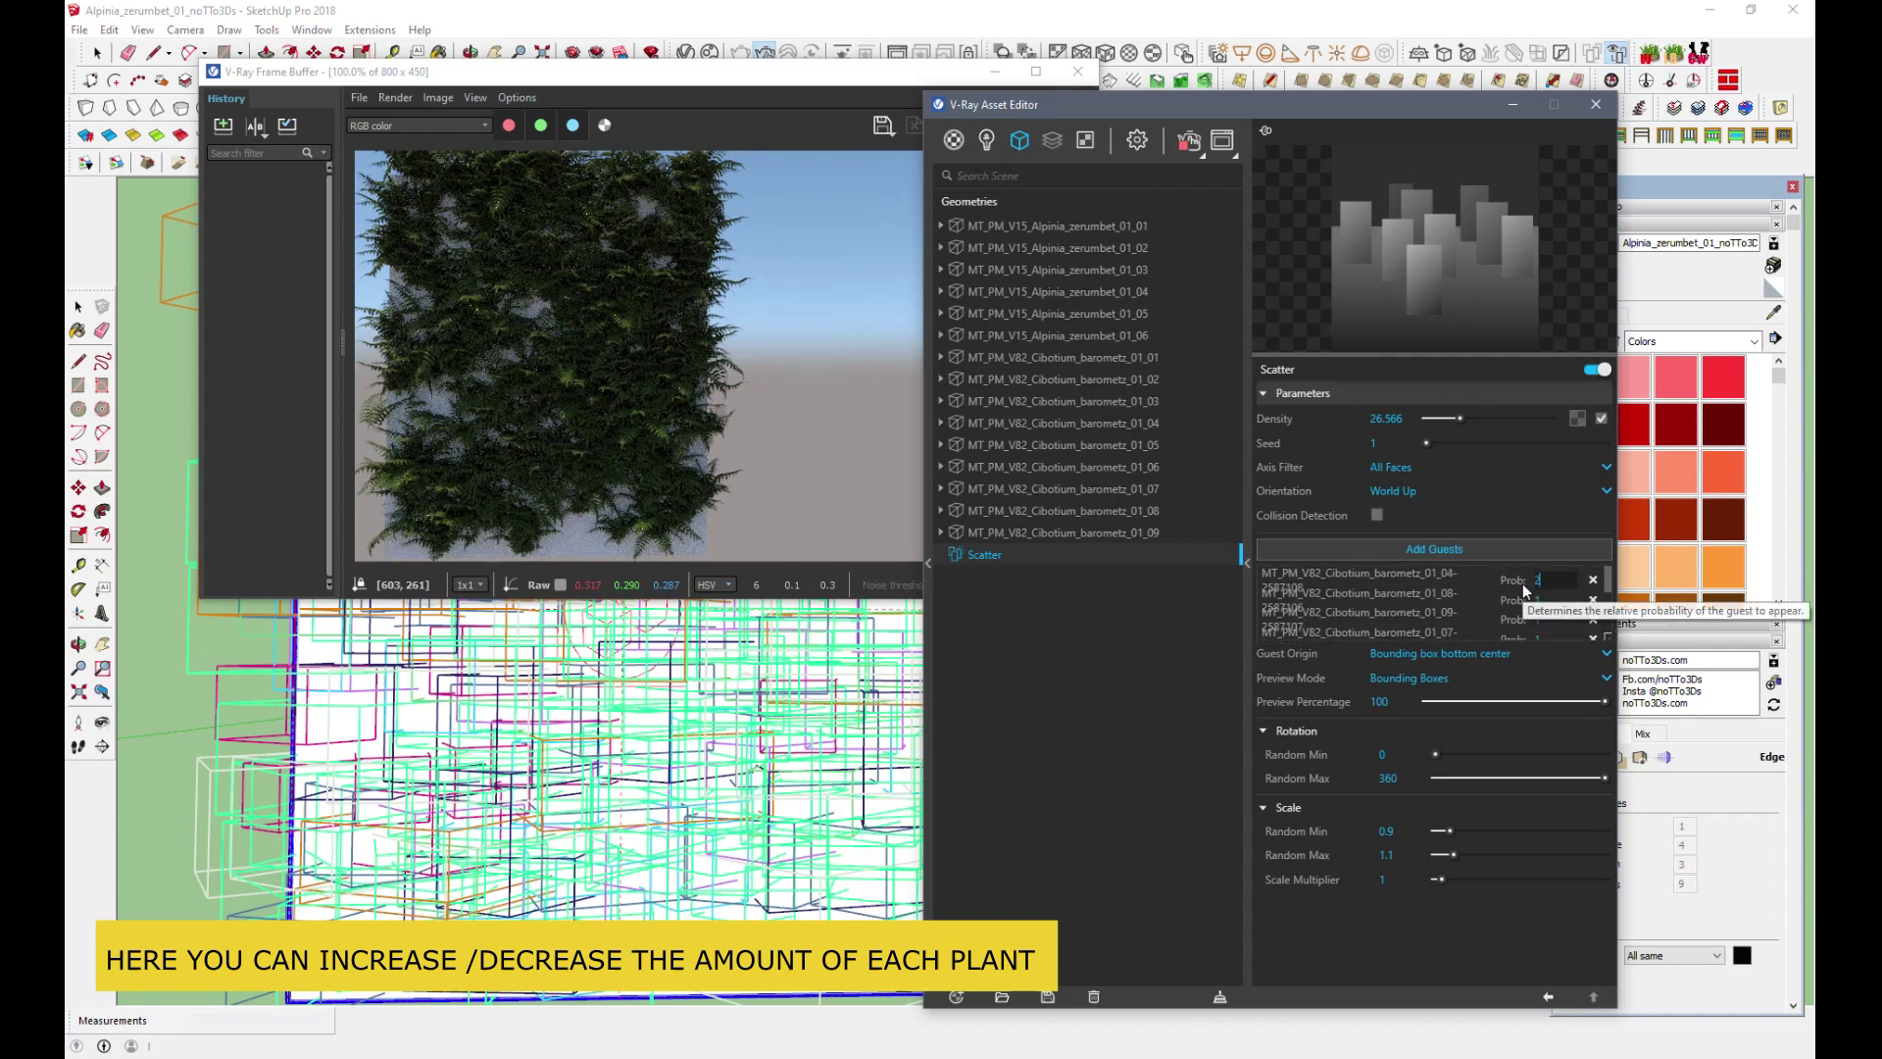
key(Return)
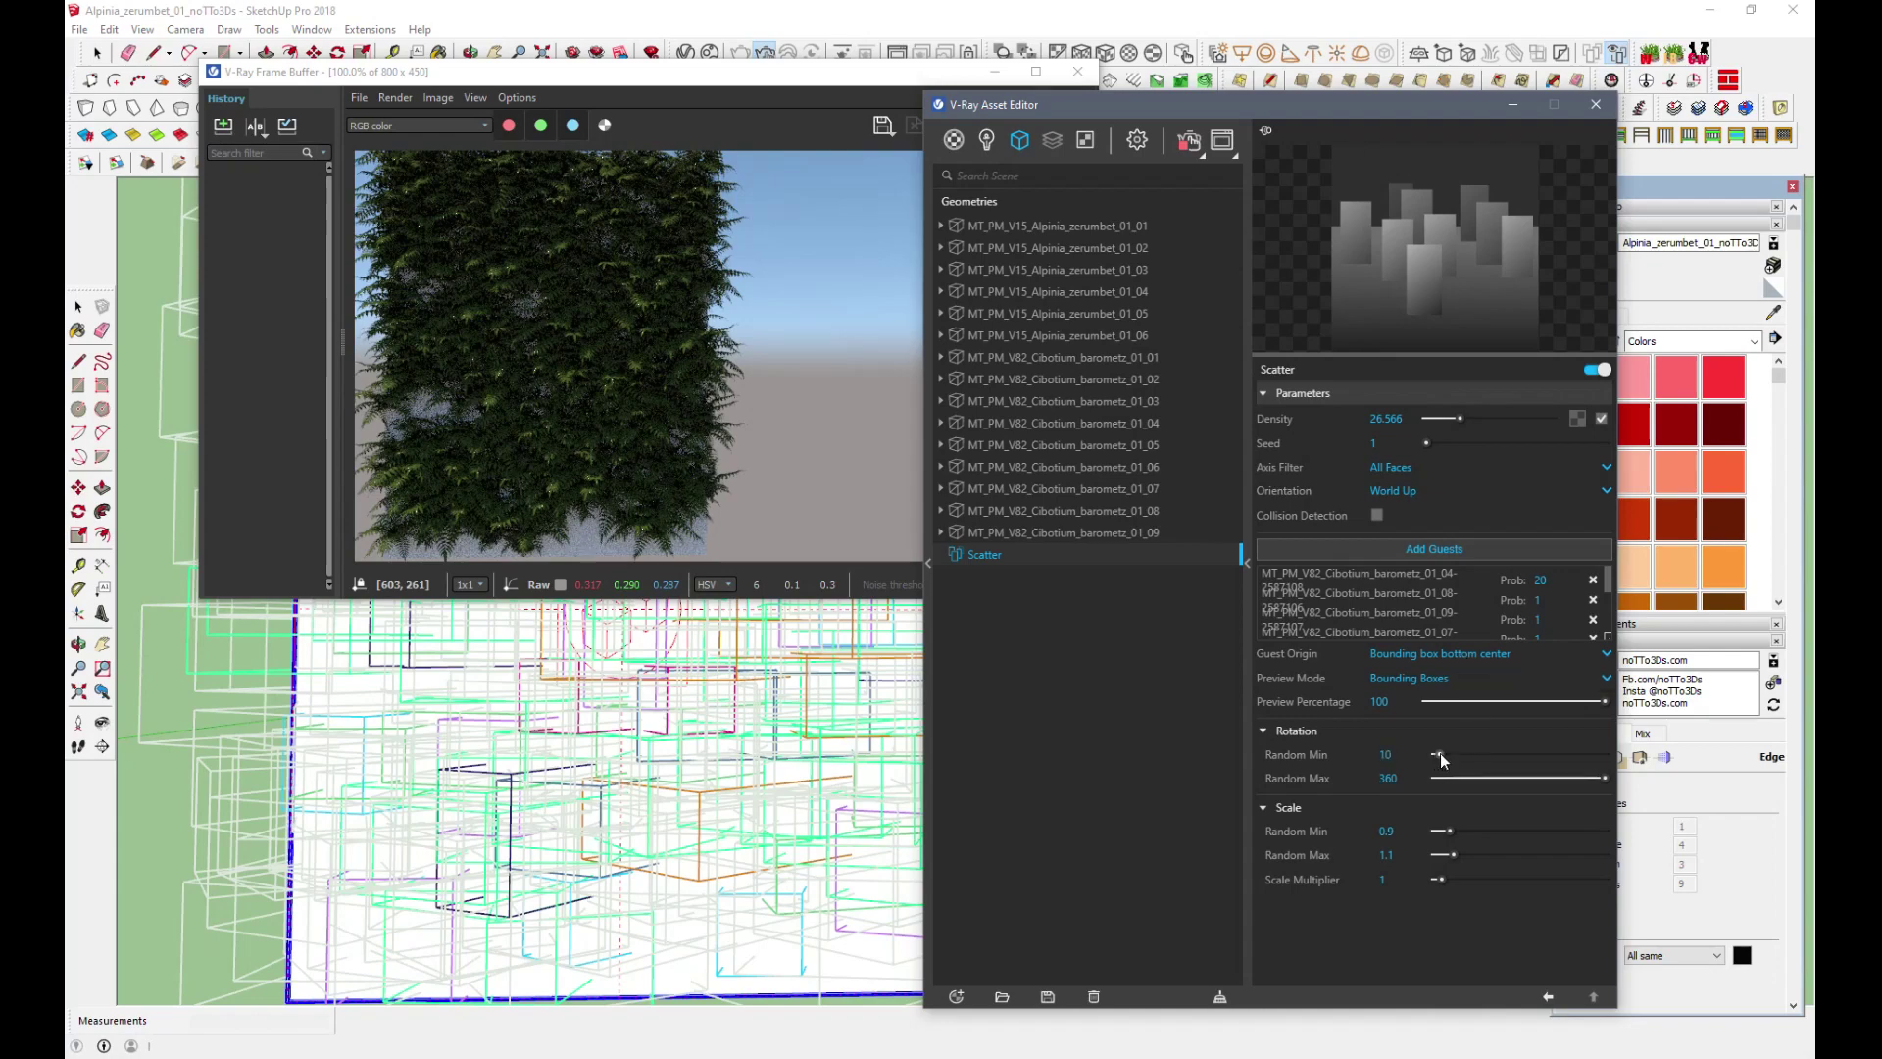
Set the scatter rotation Random Min to 51 and lower Random Max to 8.
drag(1439, 752, 1456, 753)
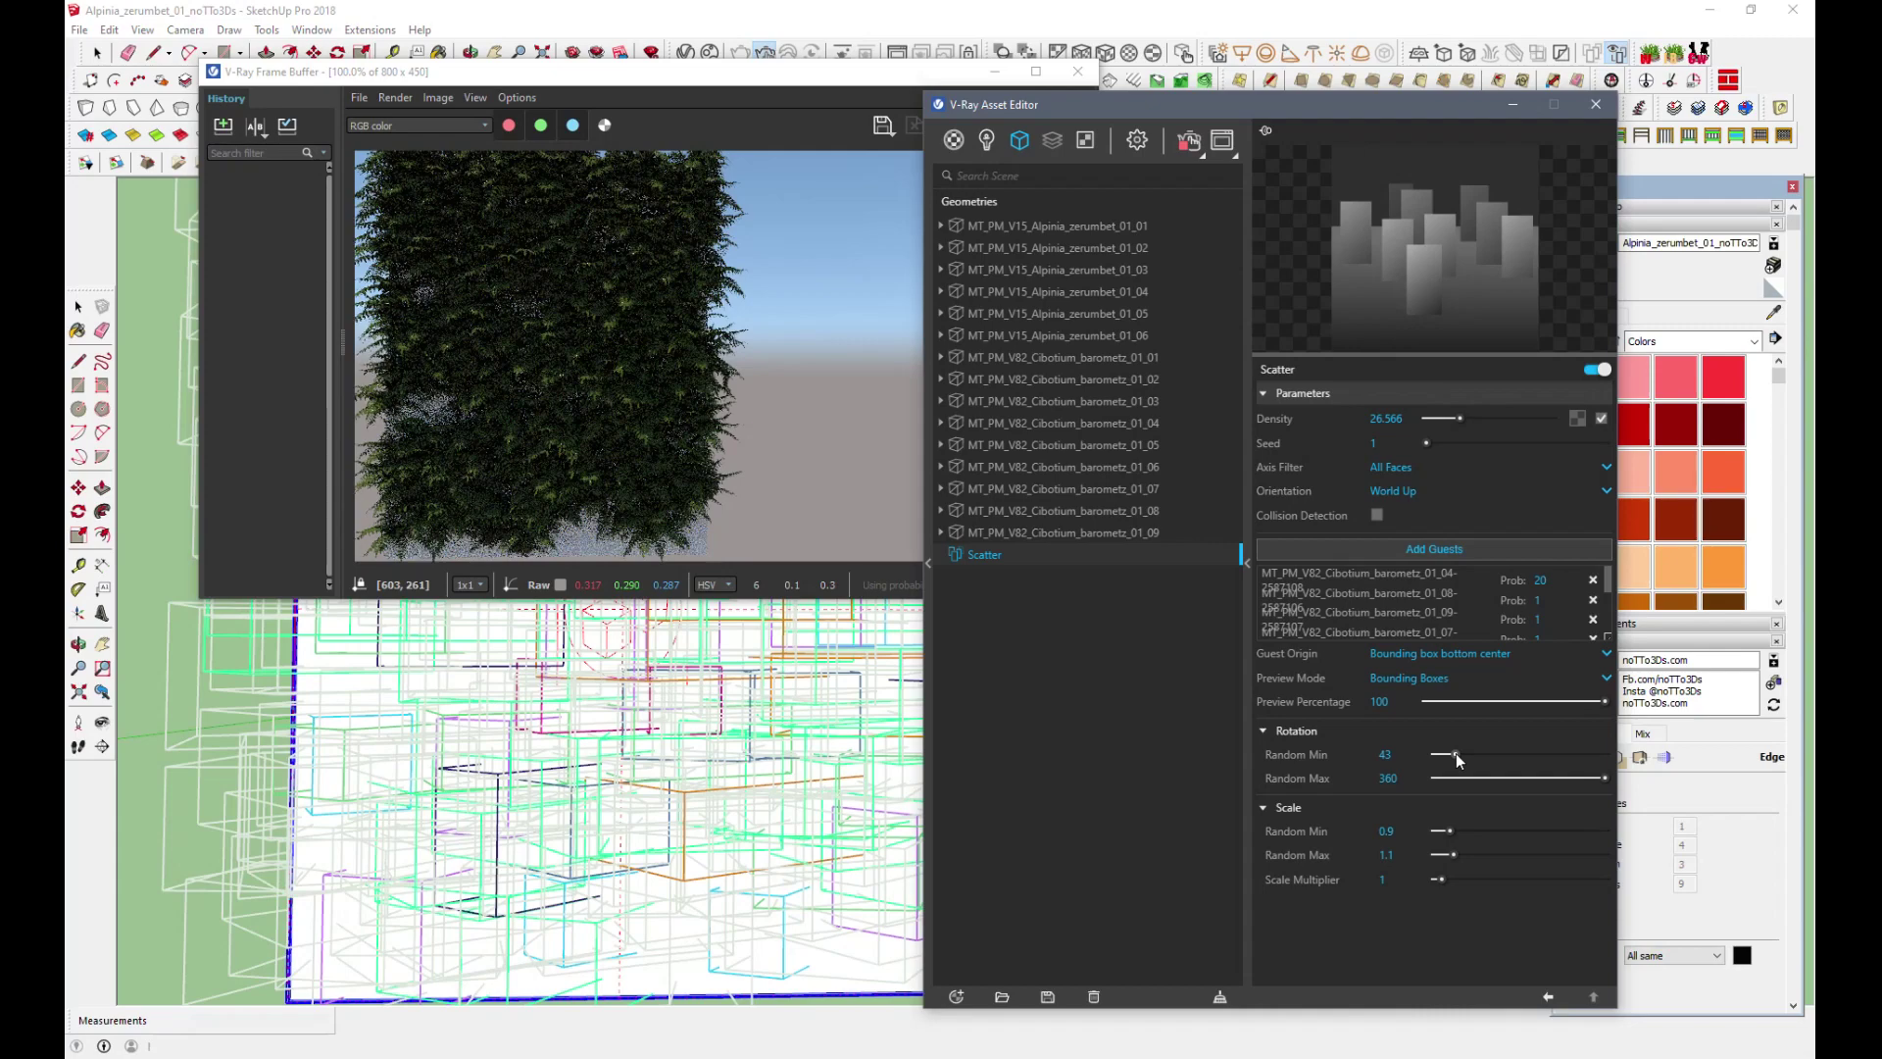
drag(1455, 753, 1461, 753)
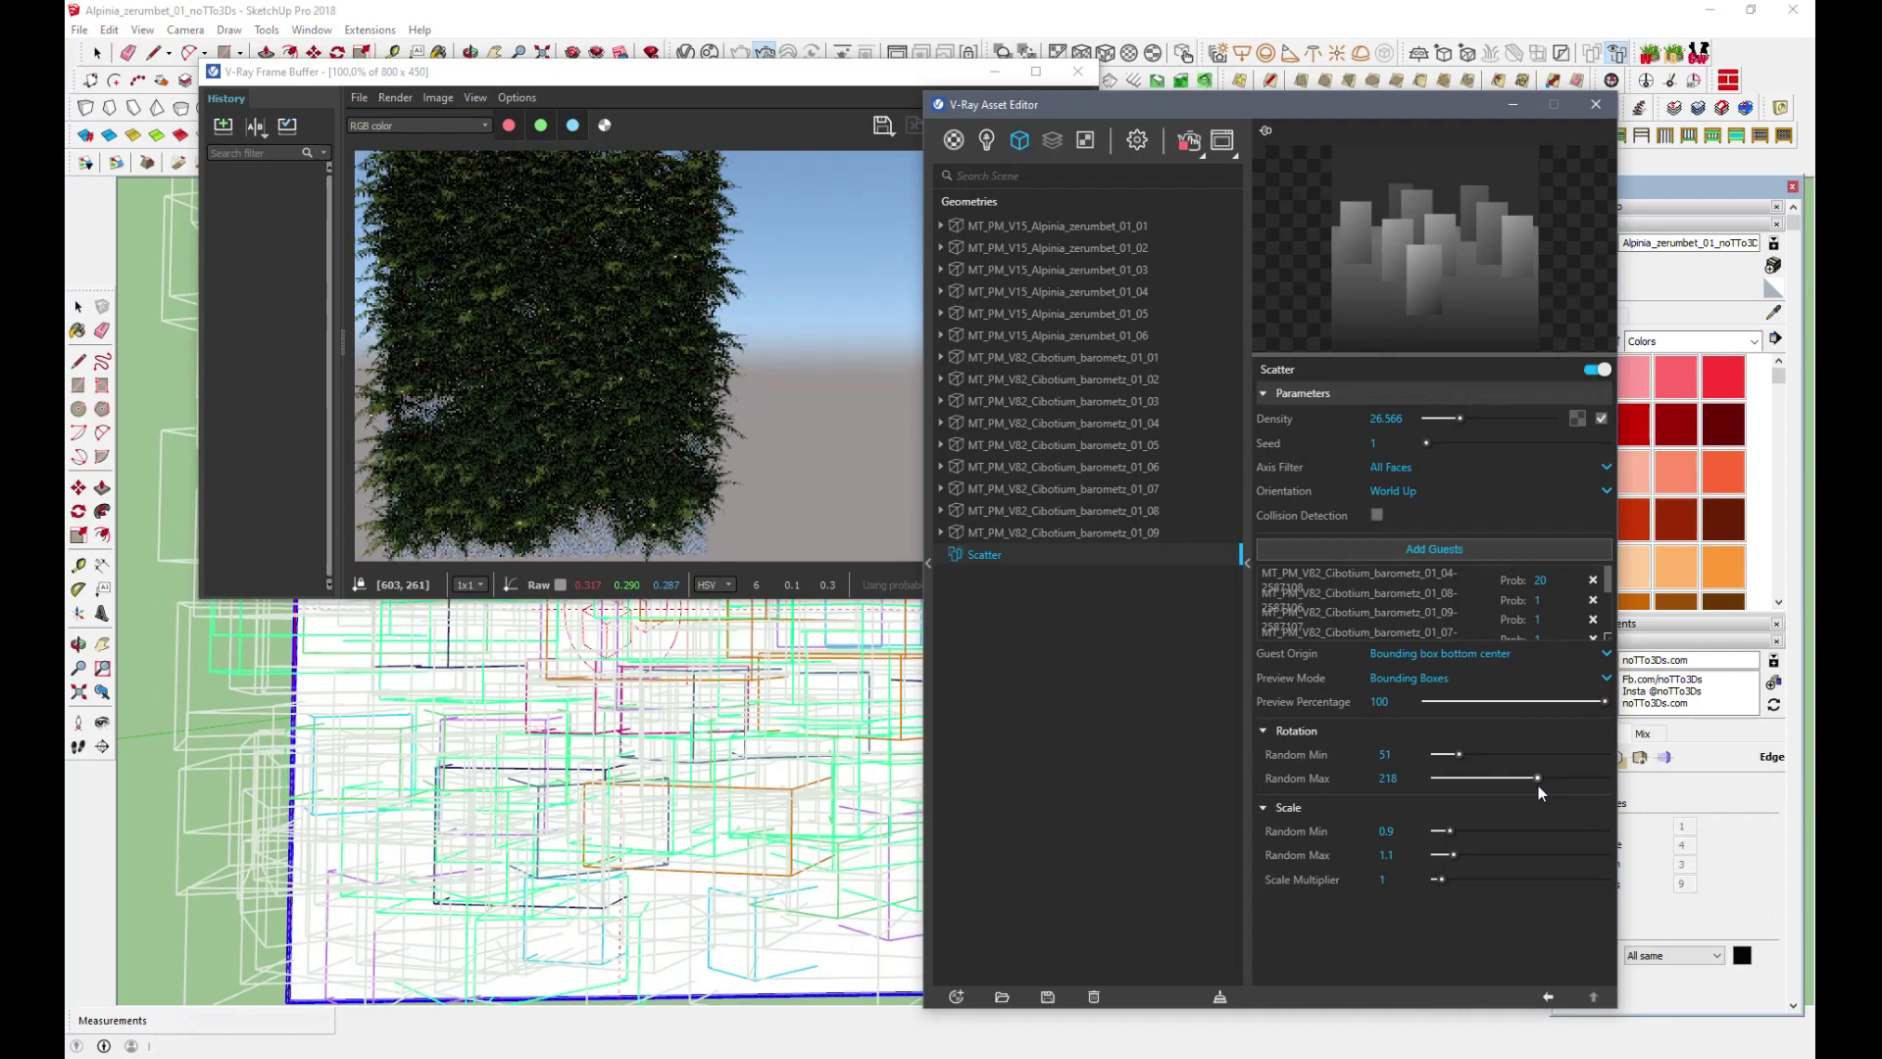
drag(1498, 787, 1497, 787)
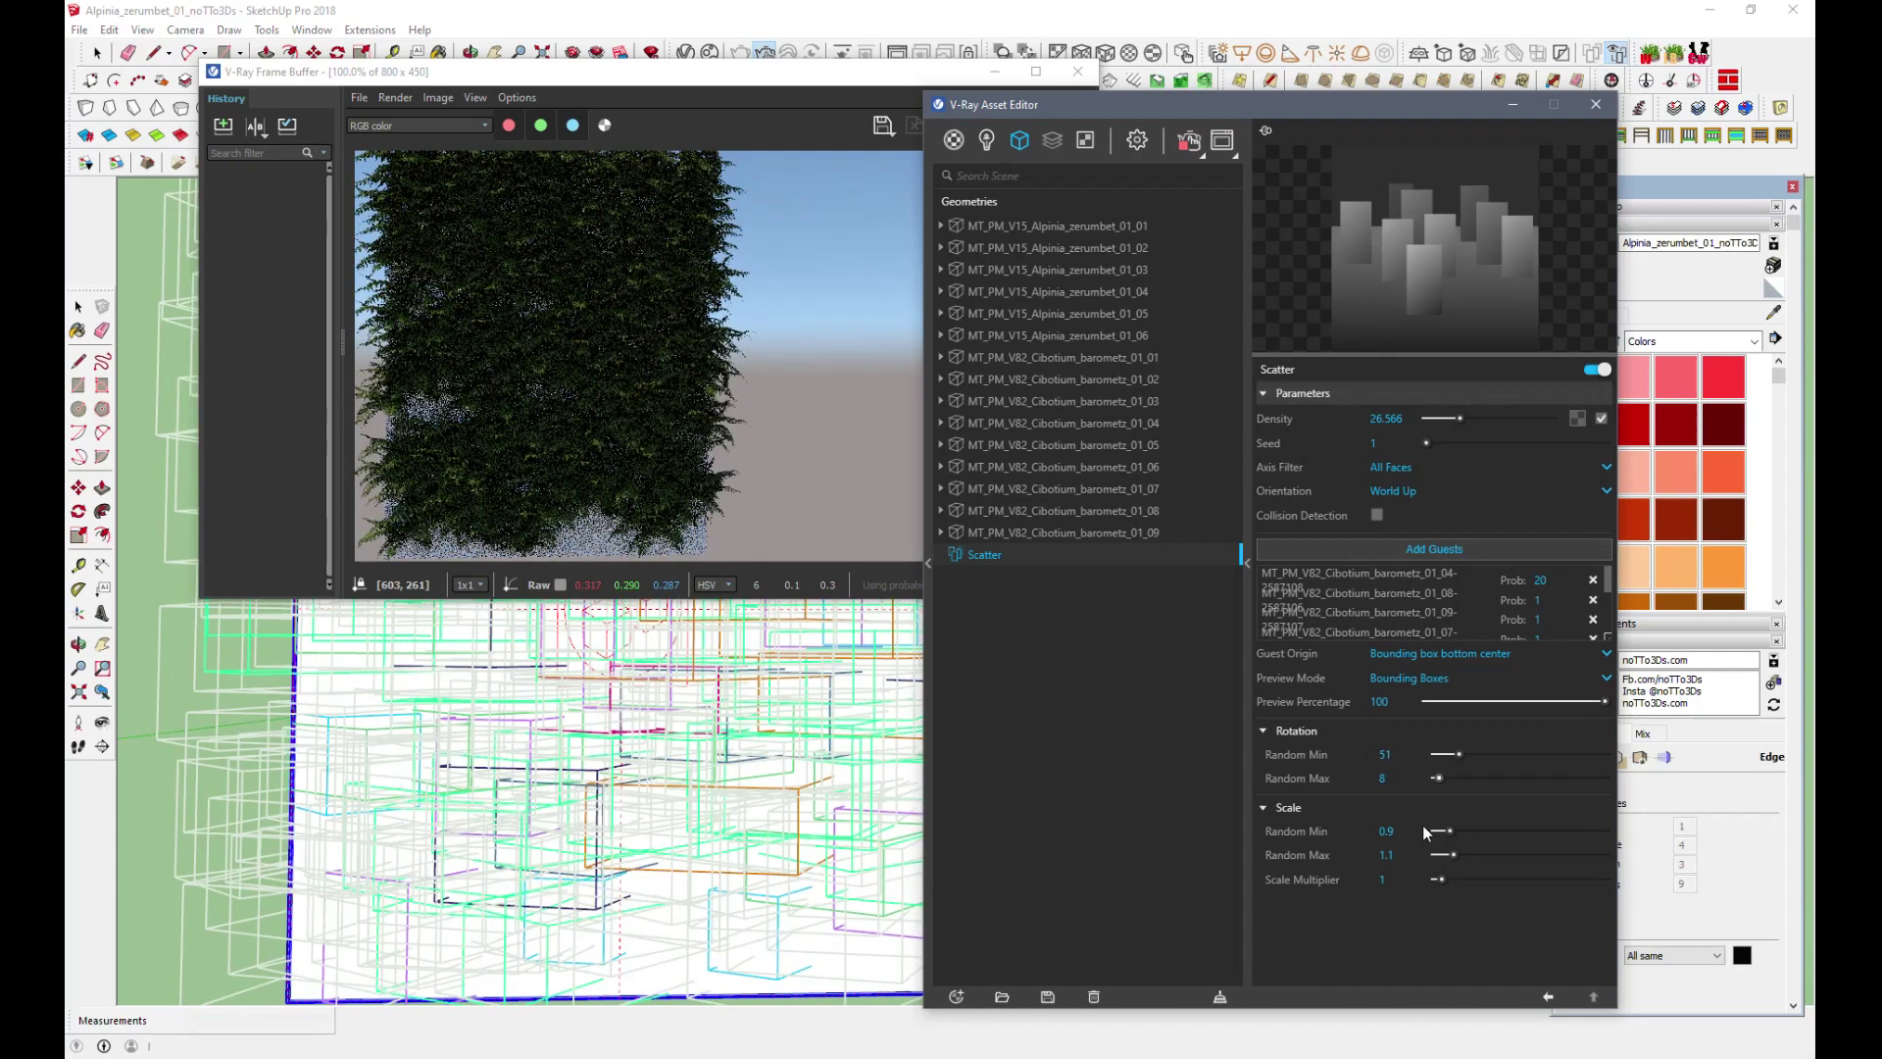
Set the scale Random Min to 0 and Max to 0.7, and raise density to 37.34.
drag(1448, 831, 1466, 830)
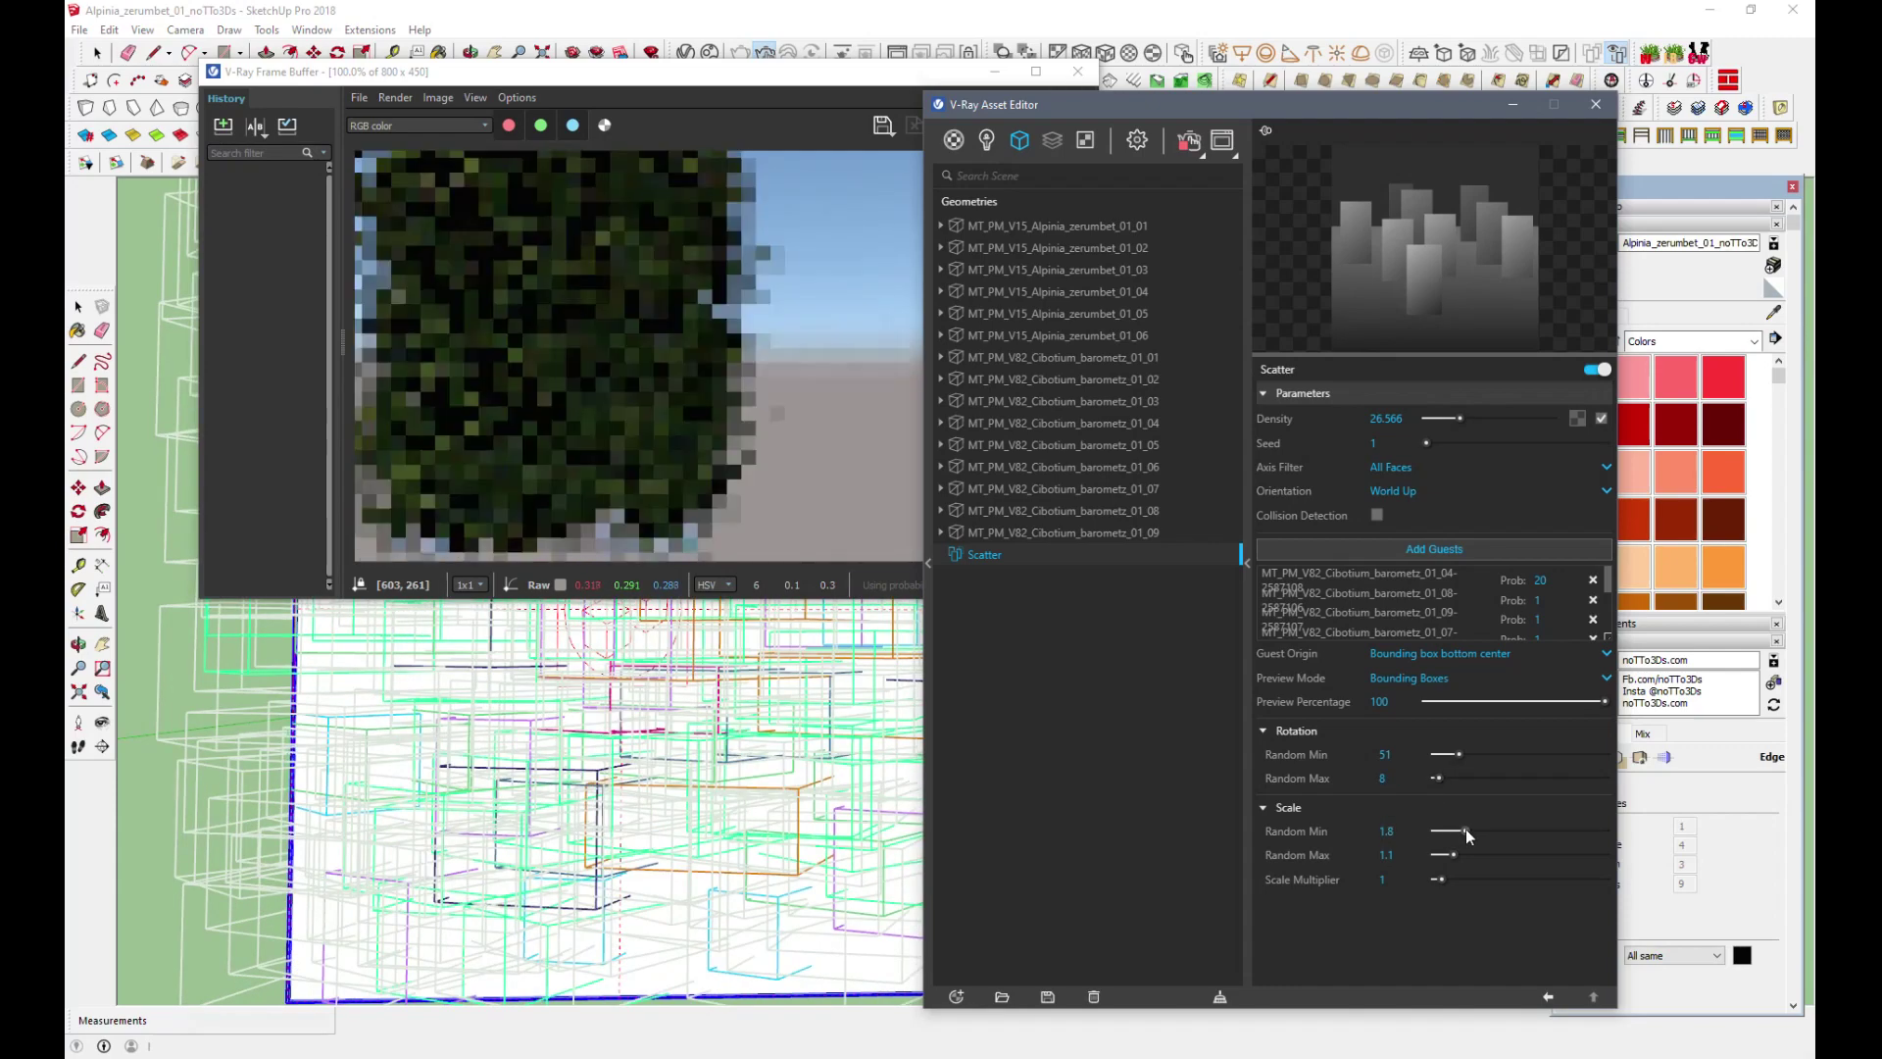
drag(1466, 829, 1441, 829)
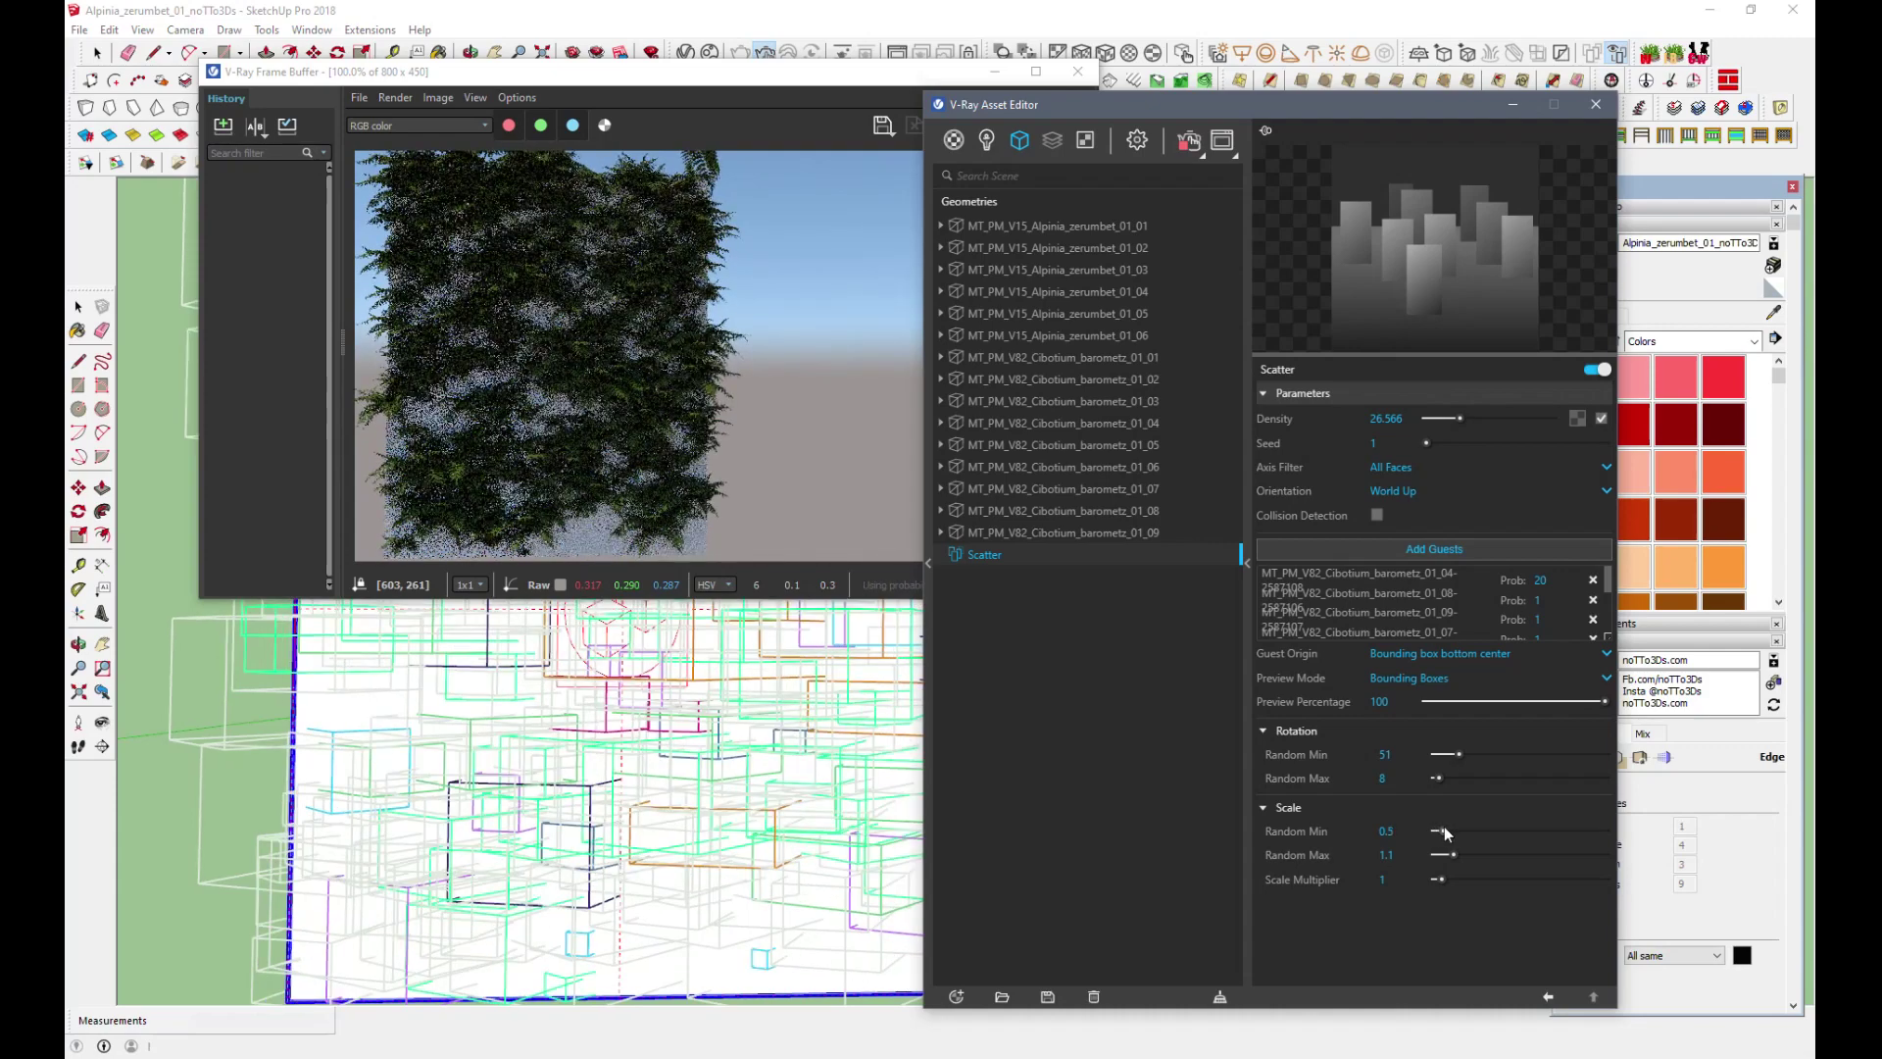
drag(1456, 851, 1462, 872)
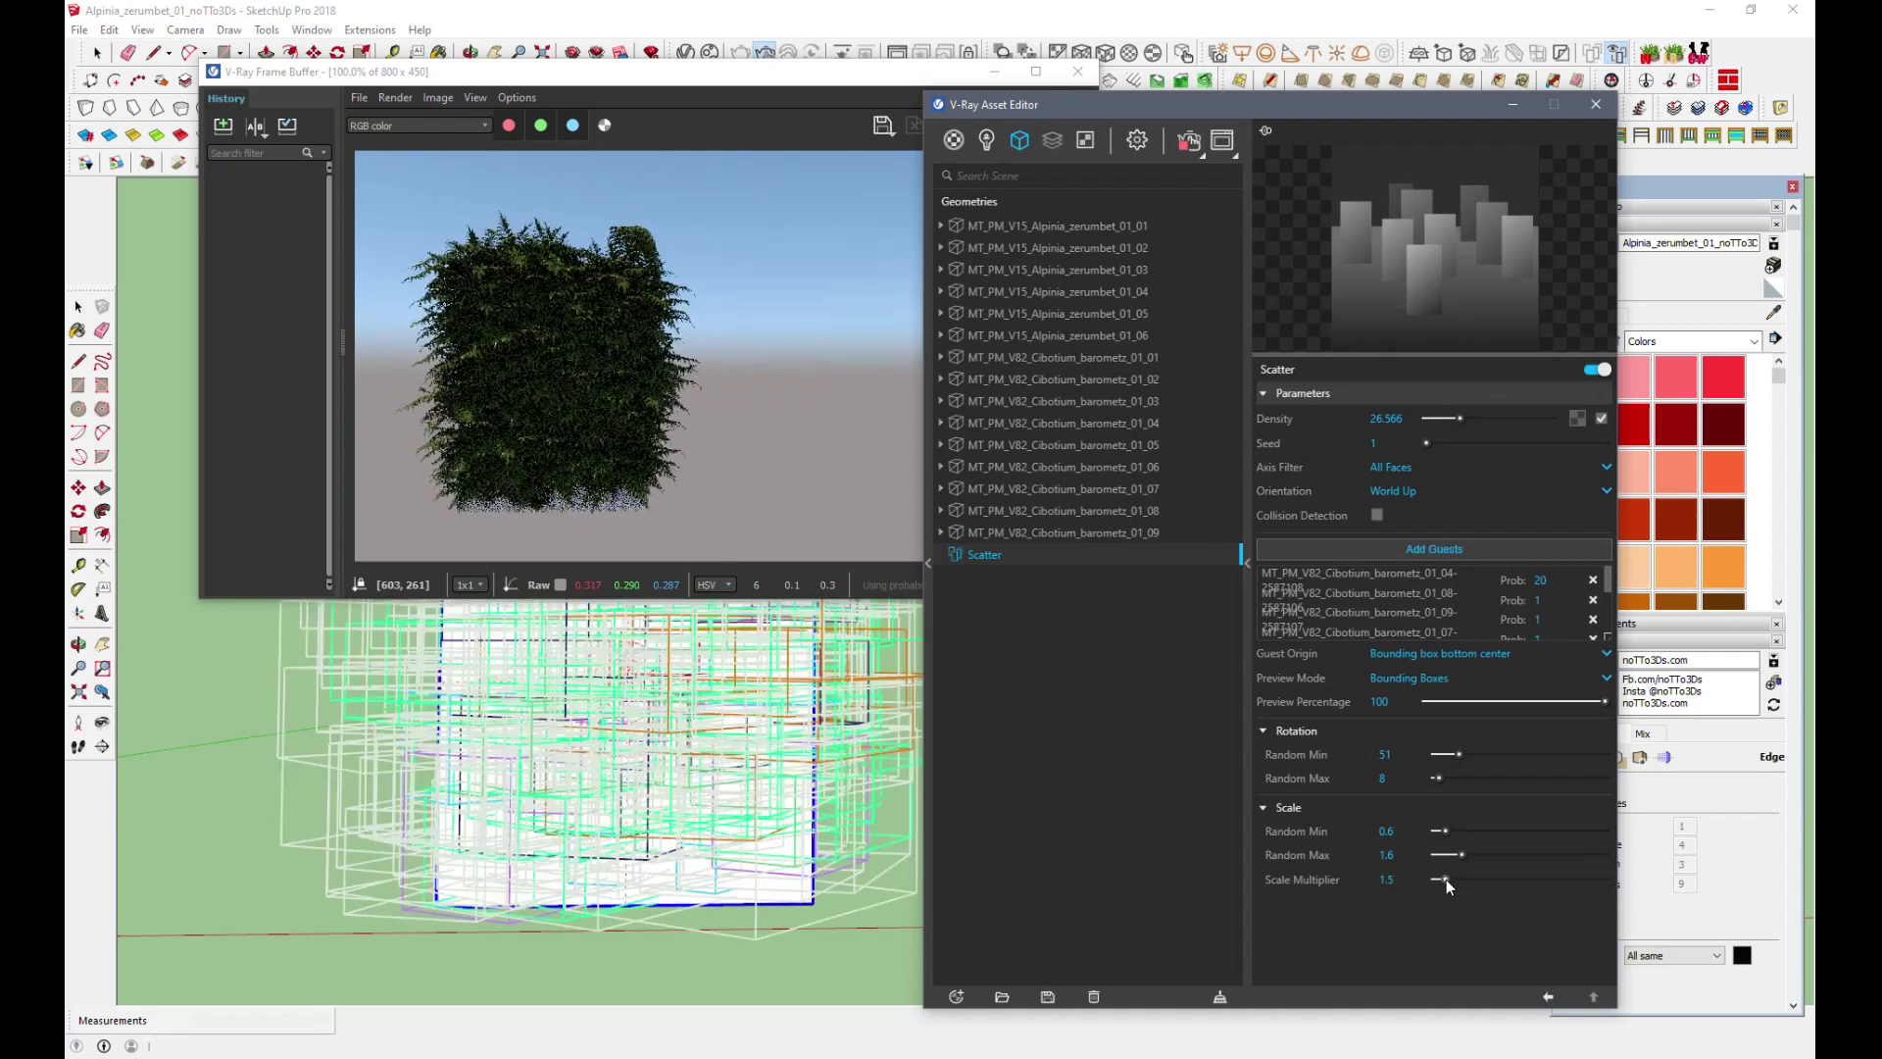
scroll(667, 672, up, 2)
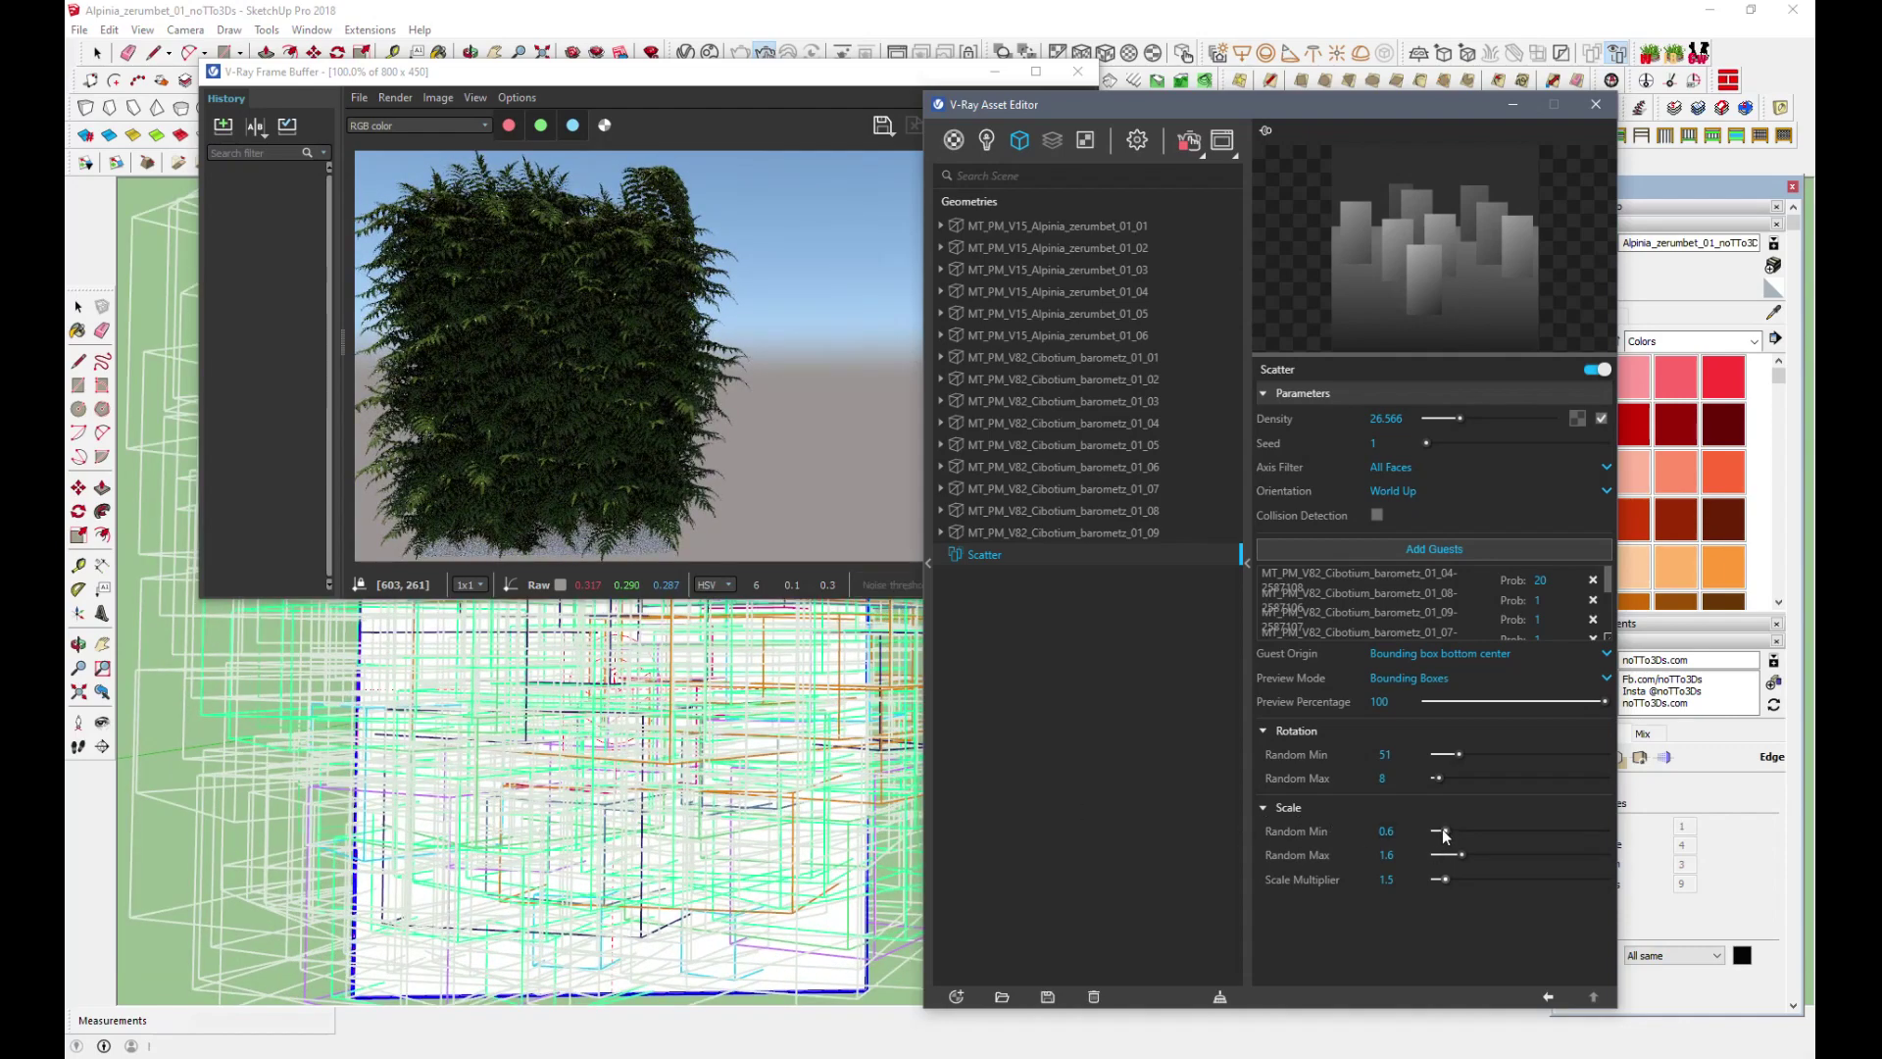
drag(1439, 832, 1436, 831)
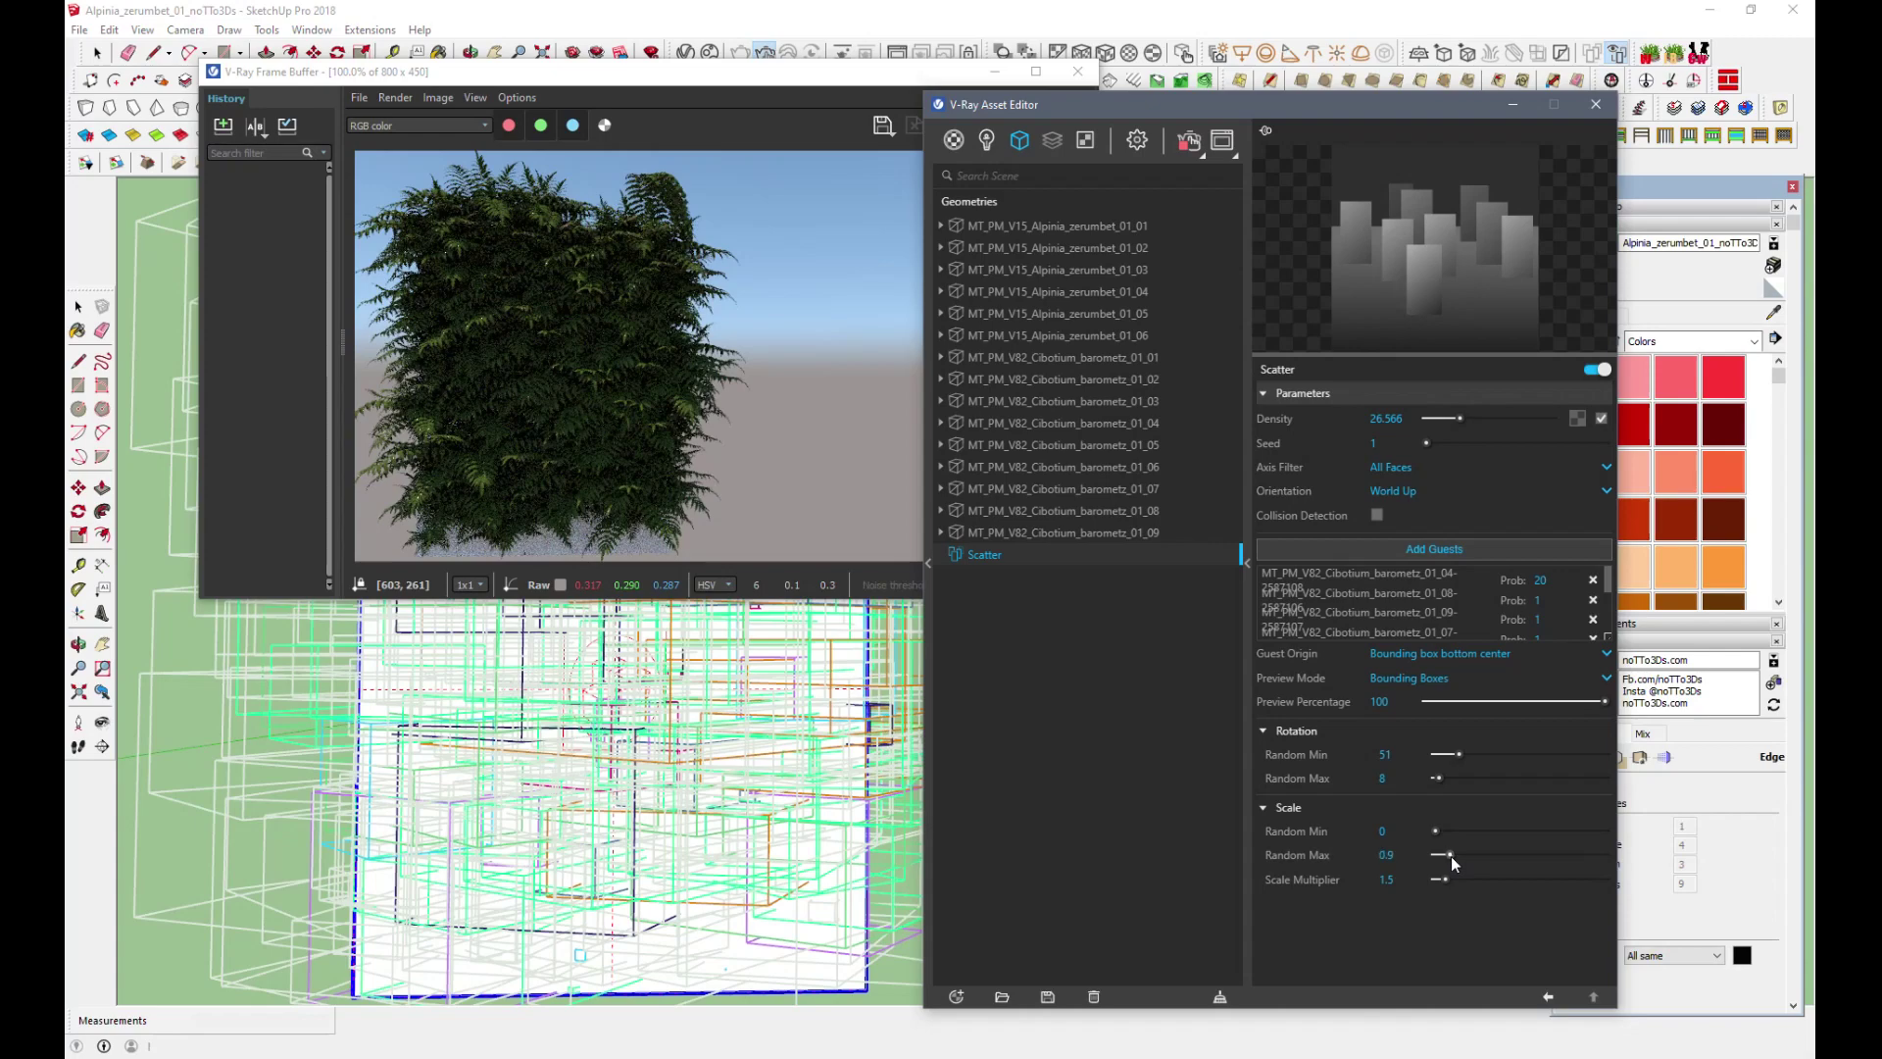
drag(1452, 858, 1446, 861)
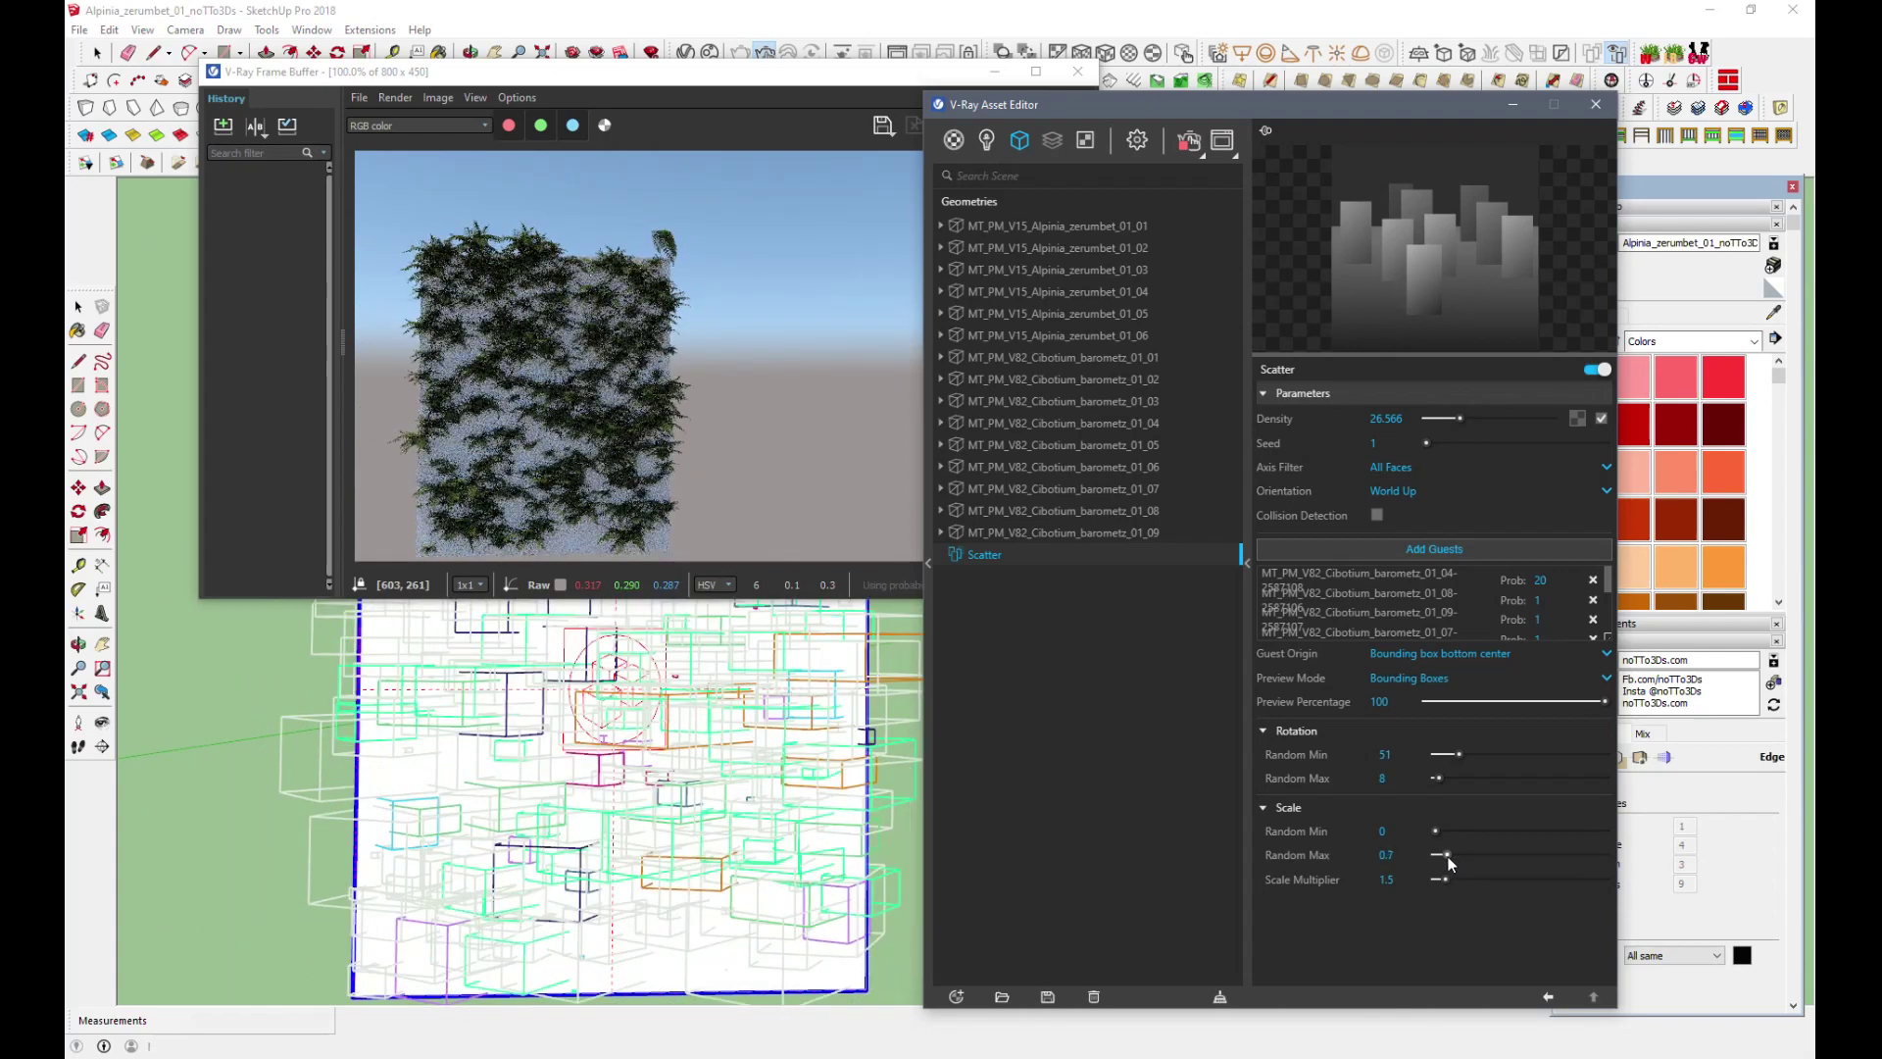
drag(1460, 417, 1492, 418)
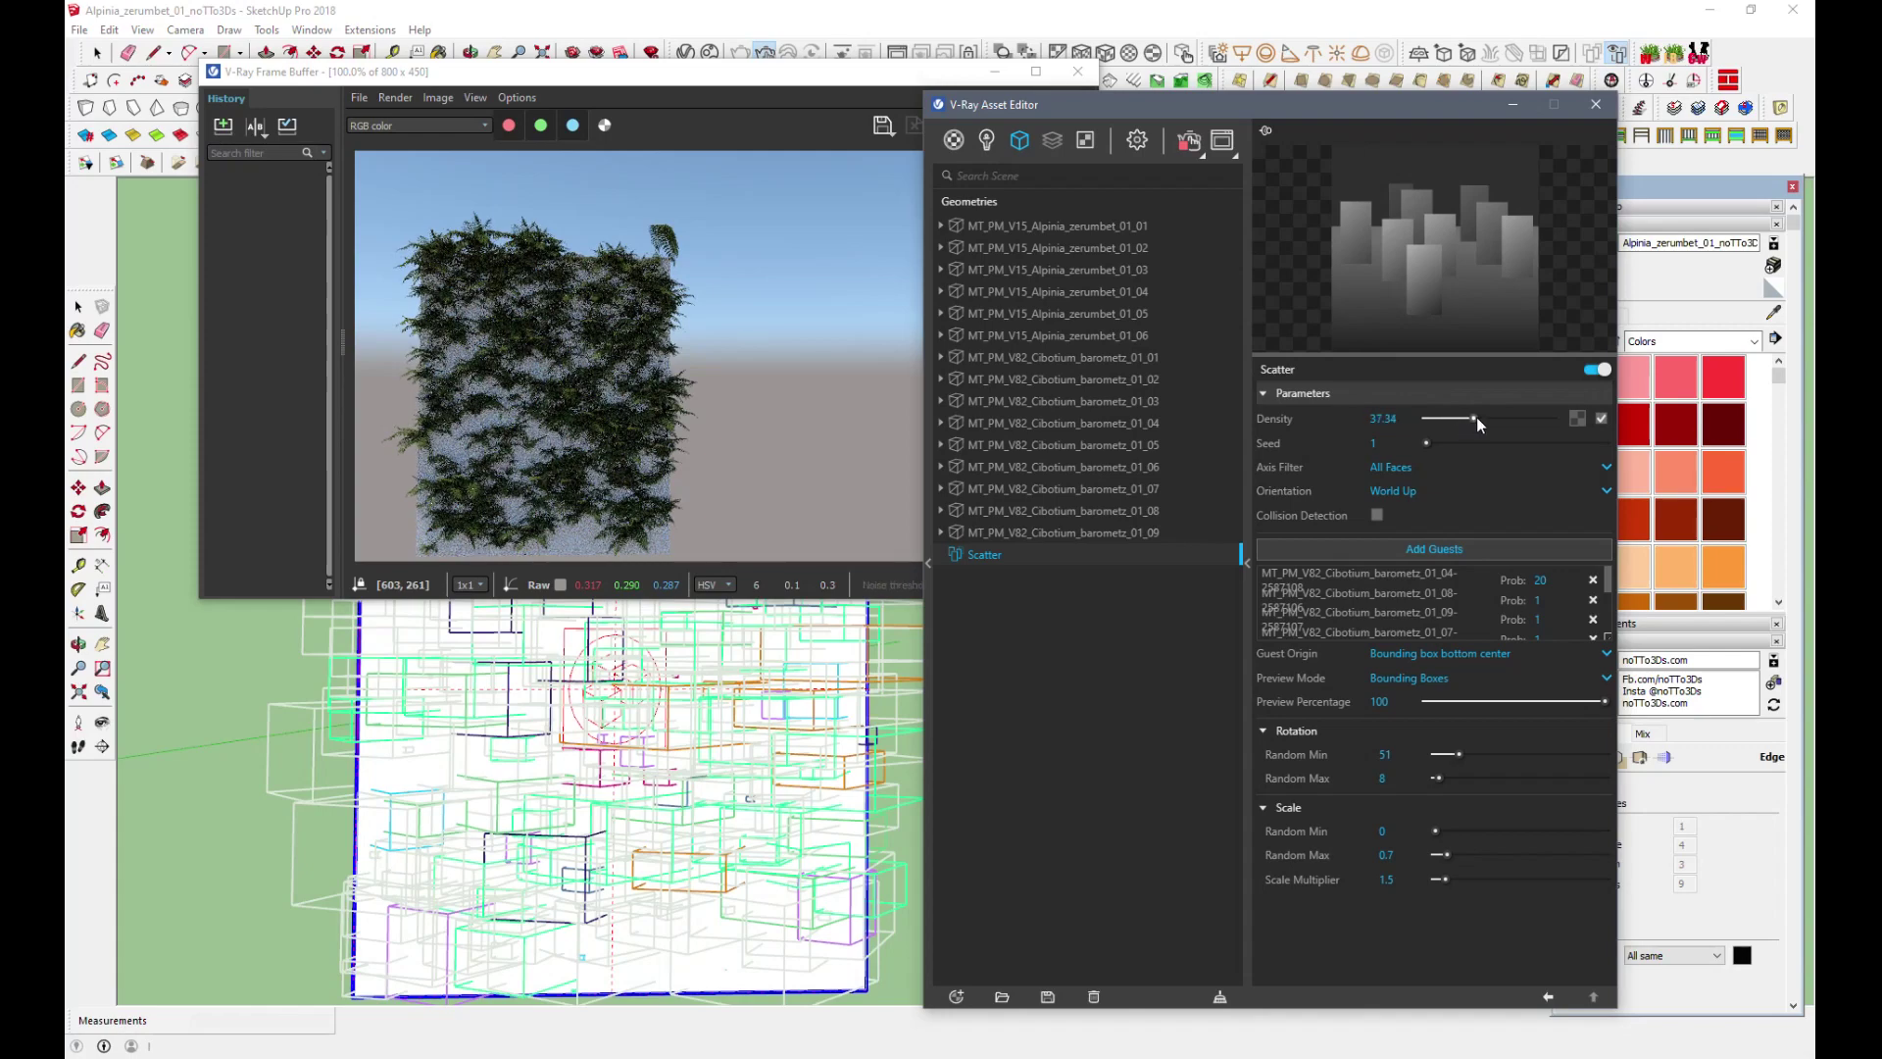
Raise scatter density to 66.79, lower camera exposure value to 10.52 and start a new render.
drag(1492, 418, 1505, 417)
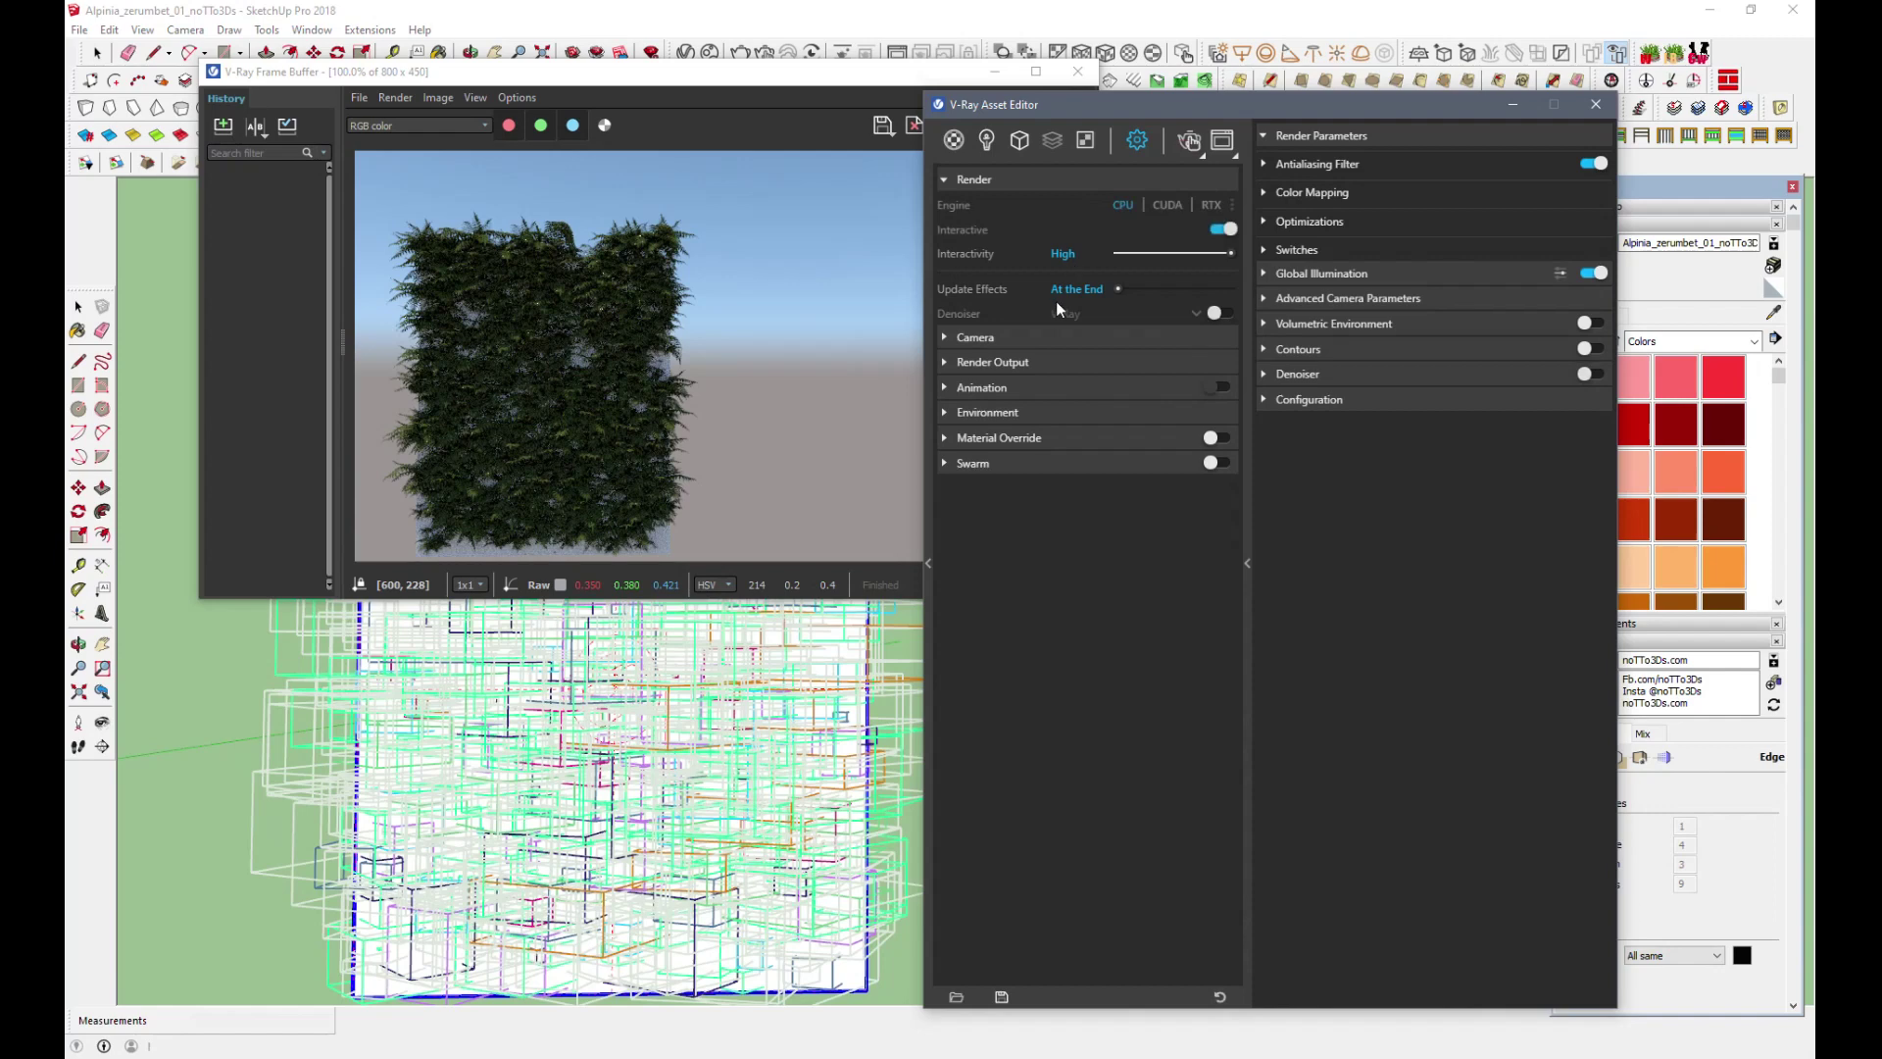
click(974, 337)
drag(1137, 448, 1139, 447)
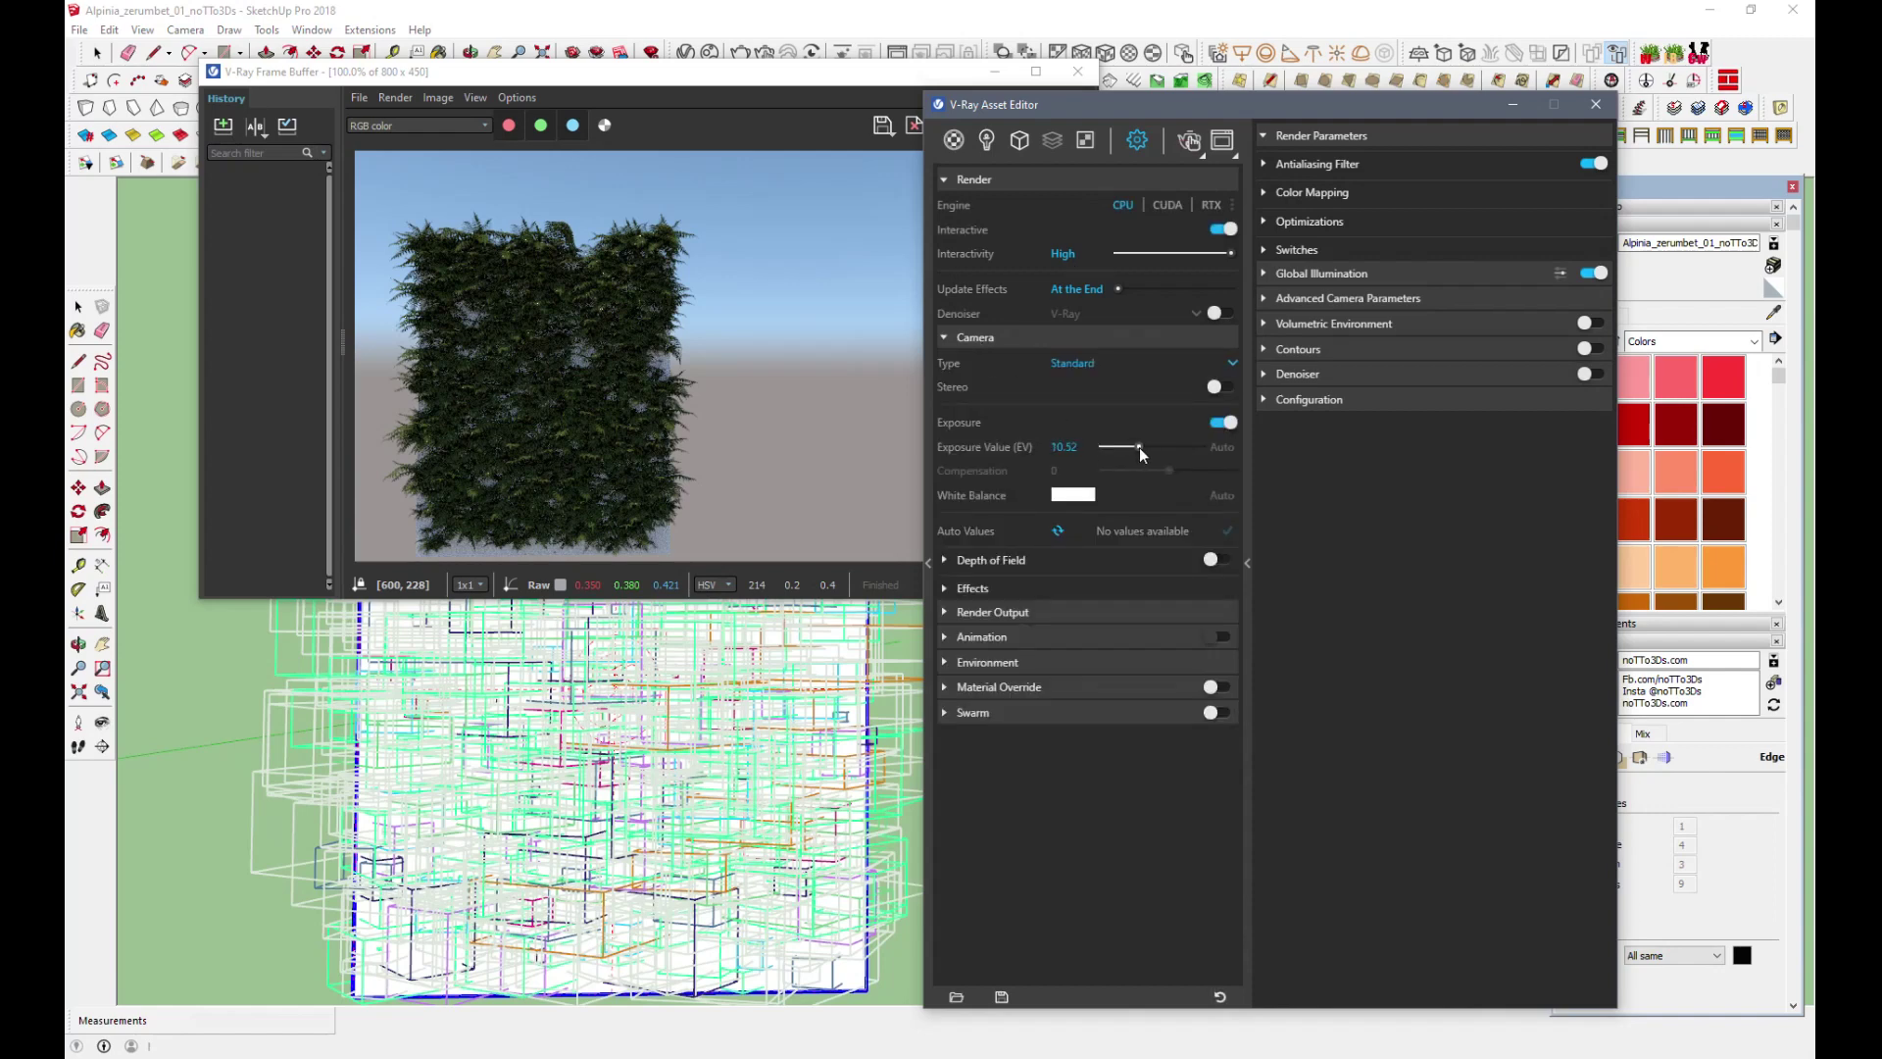
click(1192, 140)
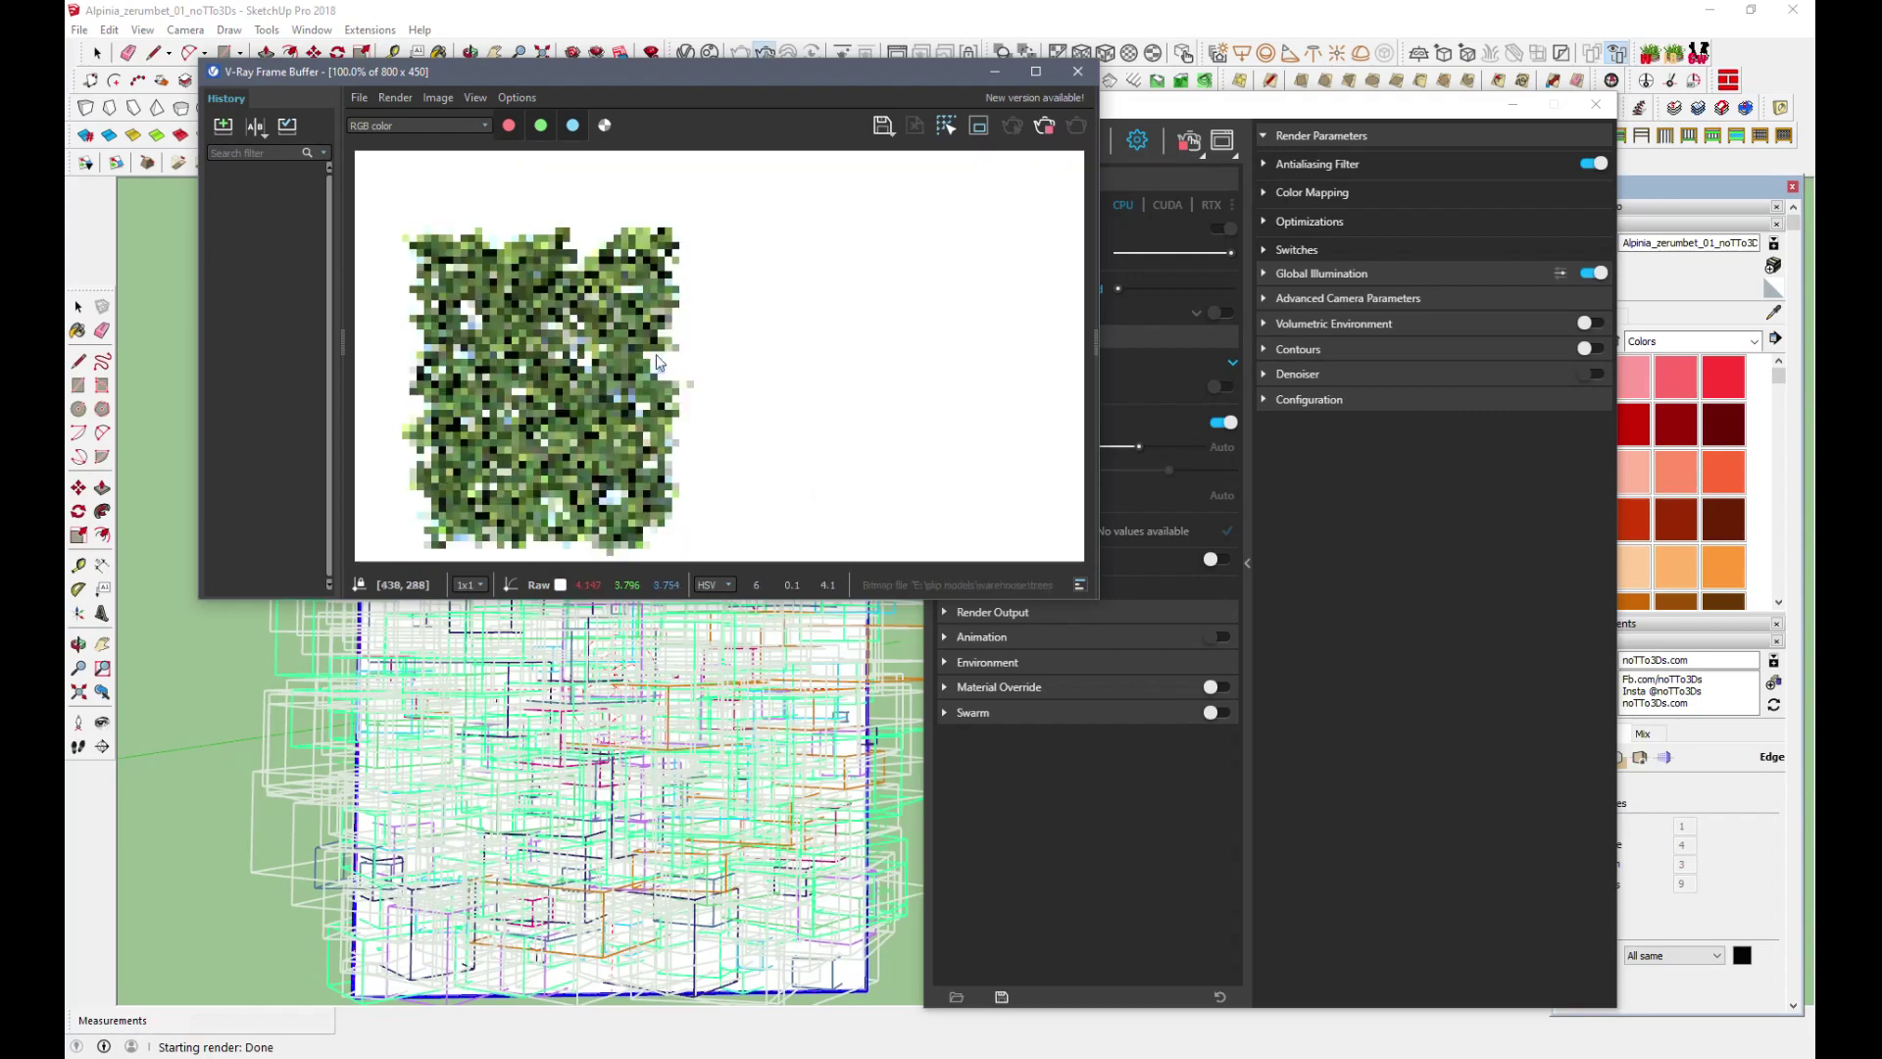
drag(502, 73, 886, 109)
click(101, 644)
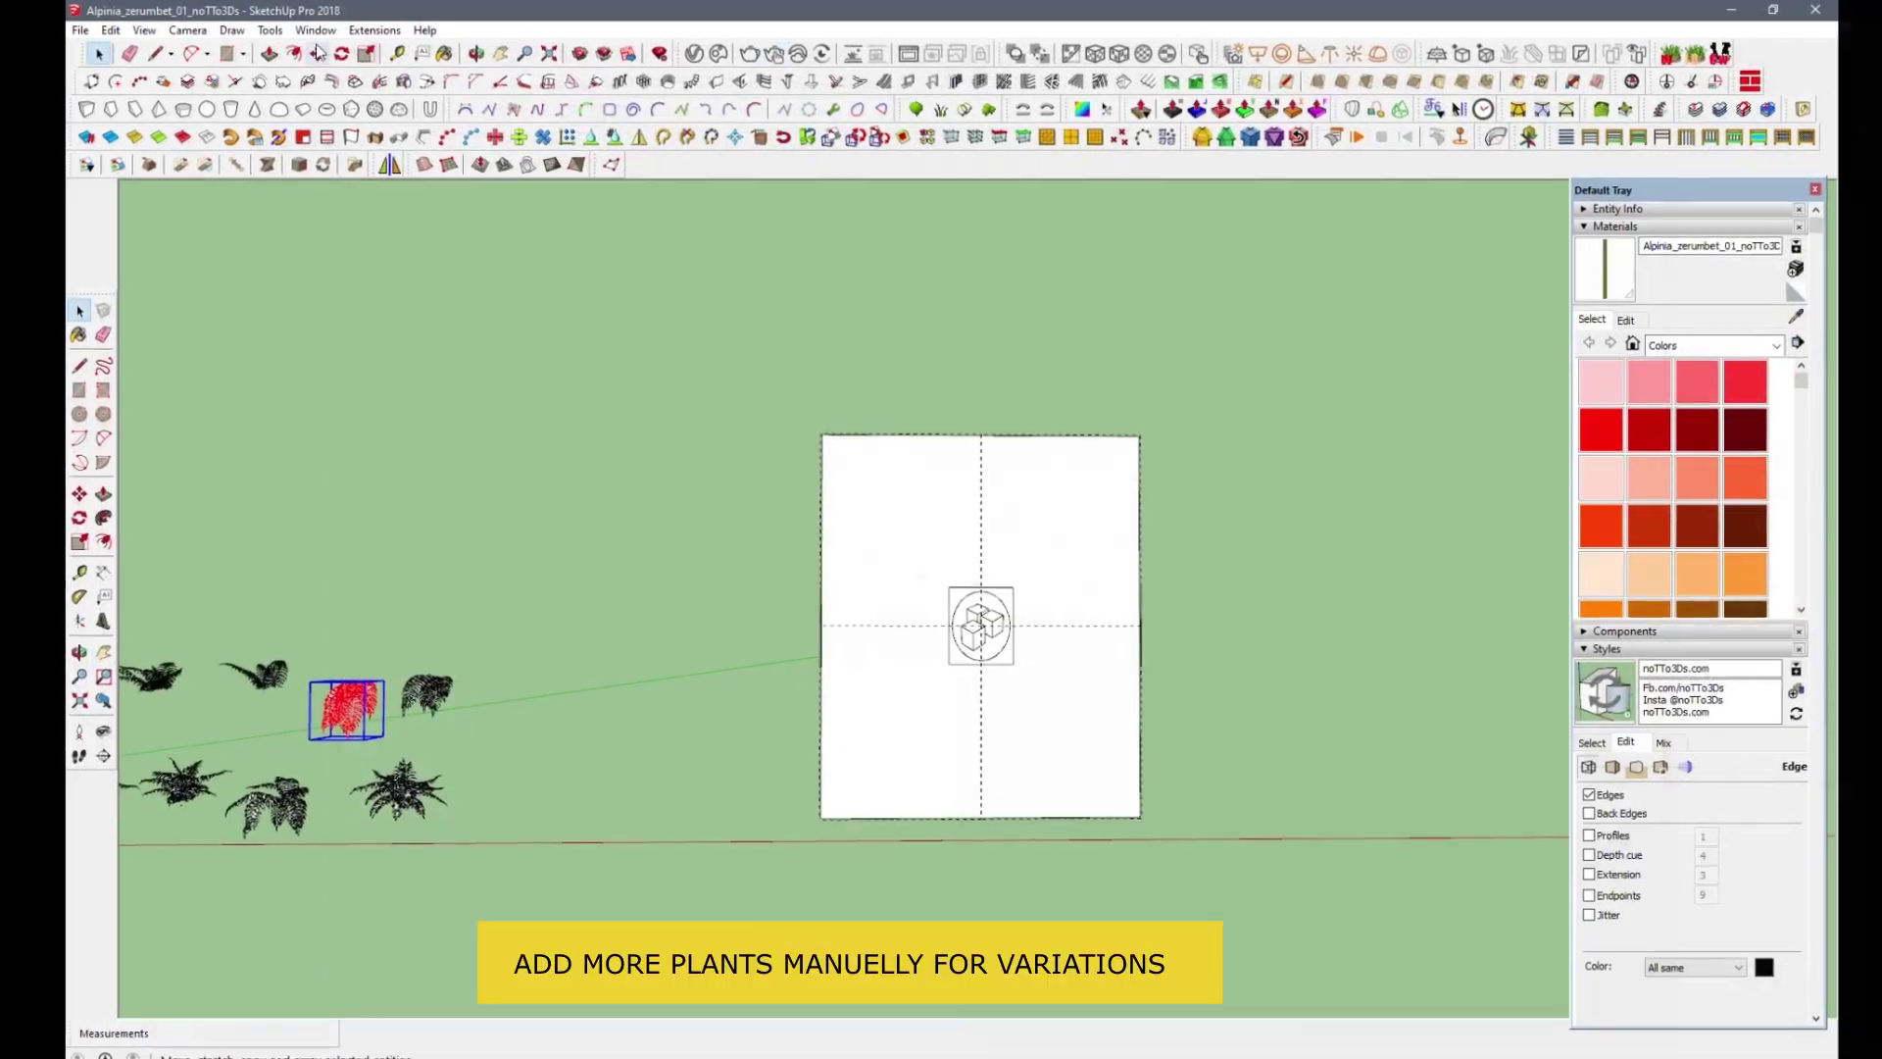
Move a fern plant onto the white wall panel and scale it.
click(319, 52)
click(369, 659)
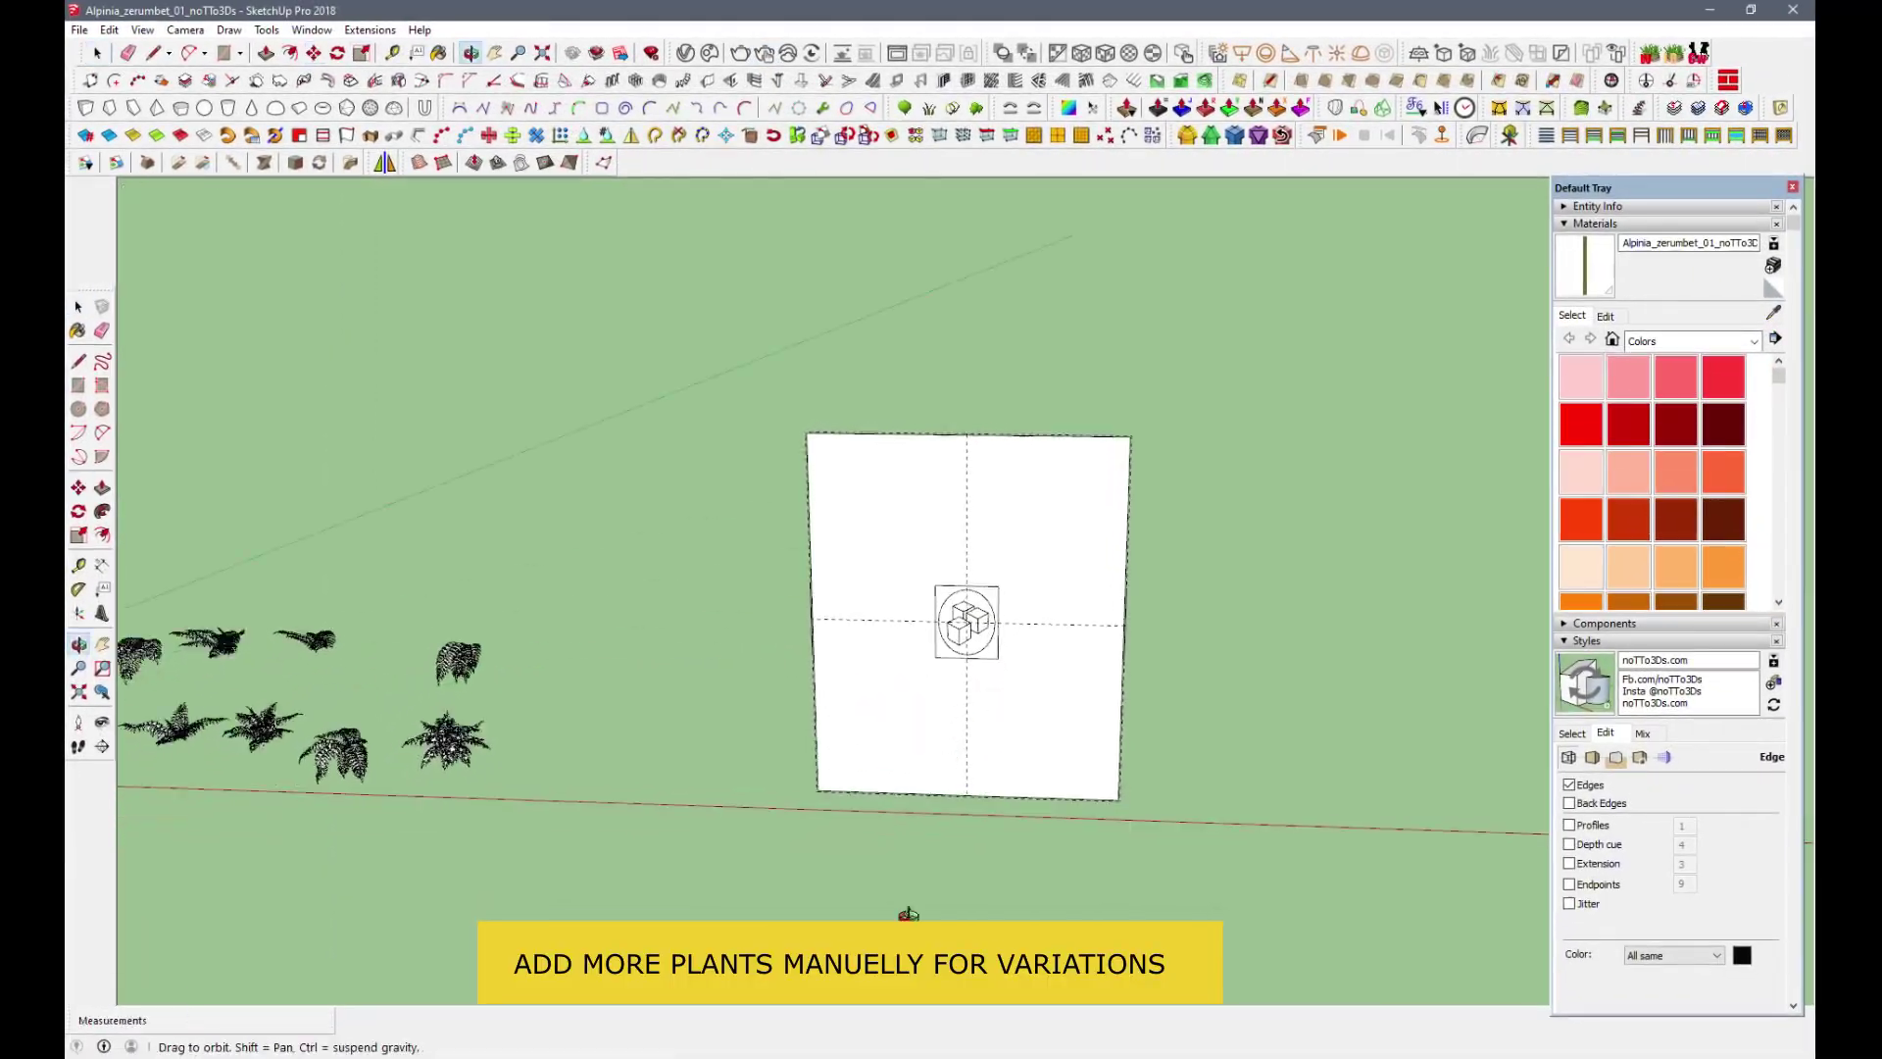
middle_drag(932, 798, 985, 630)
key(s)
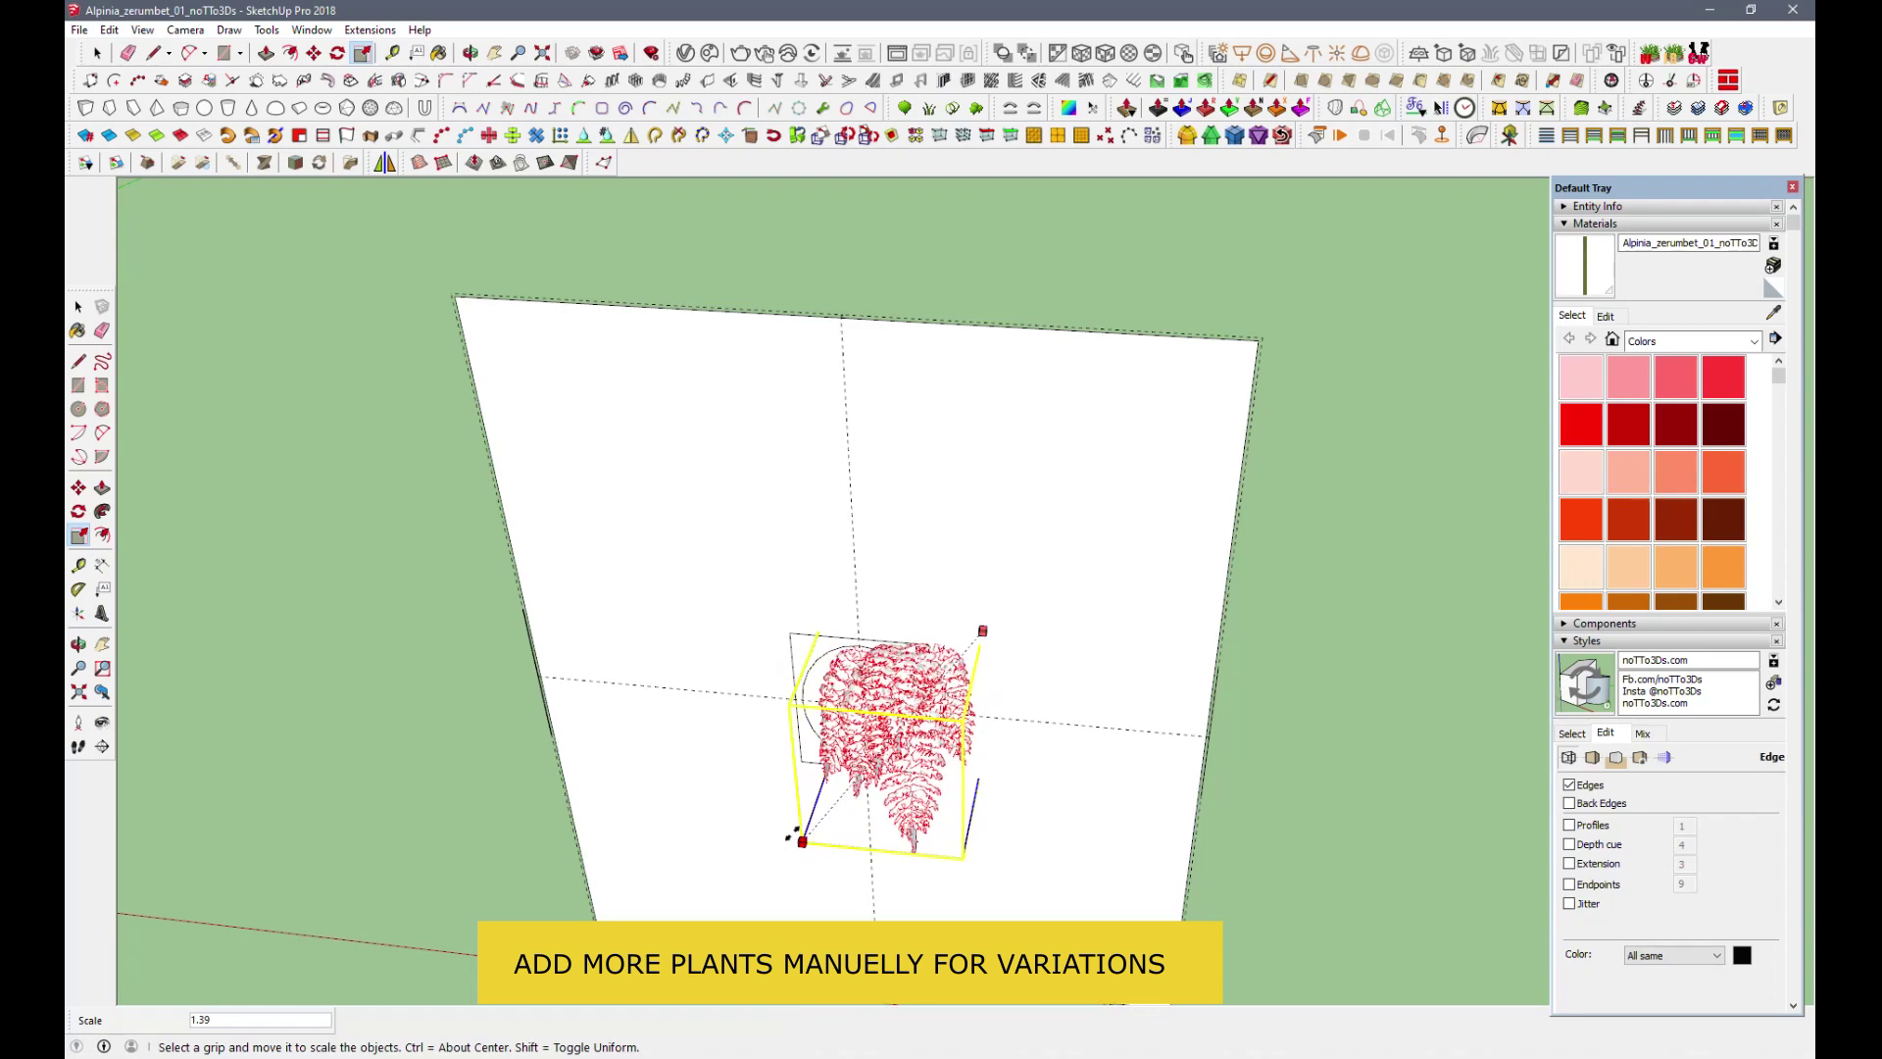
key(m)
Copy the fern to the panel's left side, top-right and bottom-right corner.
click(902, 676)
key(ctrl)
click(740, 568)
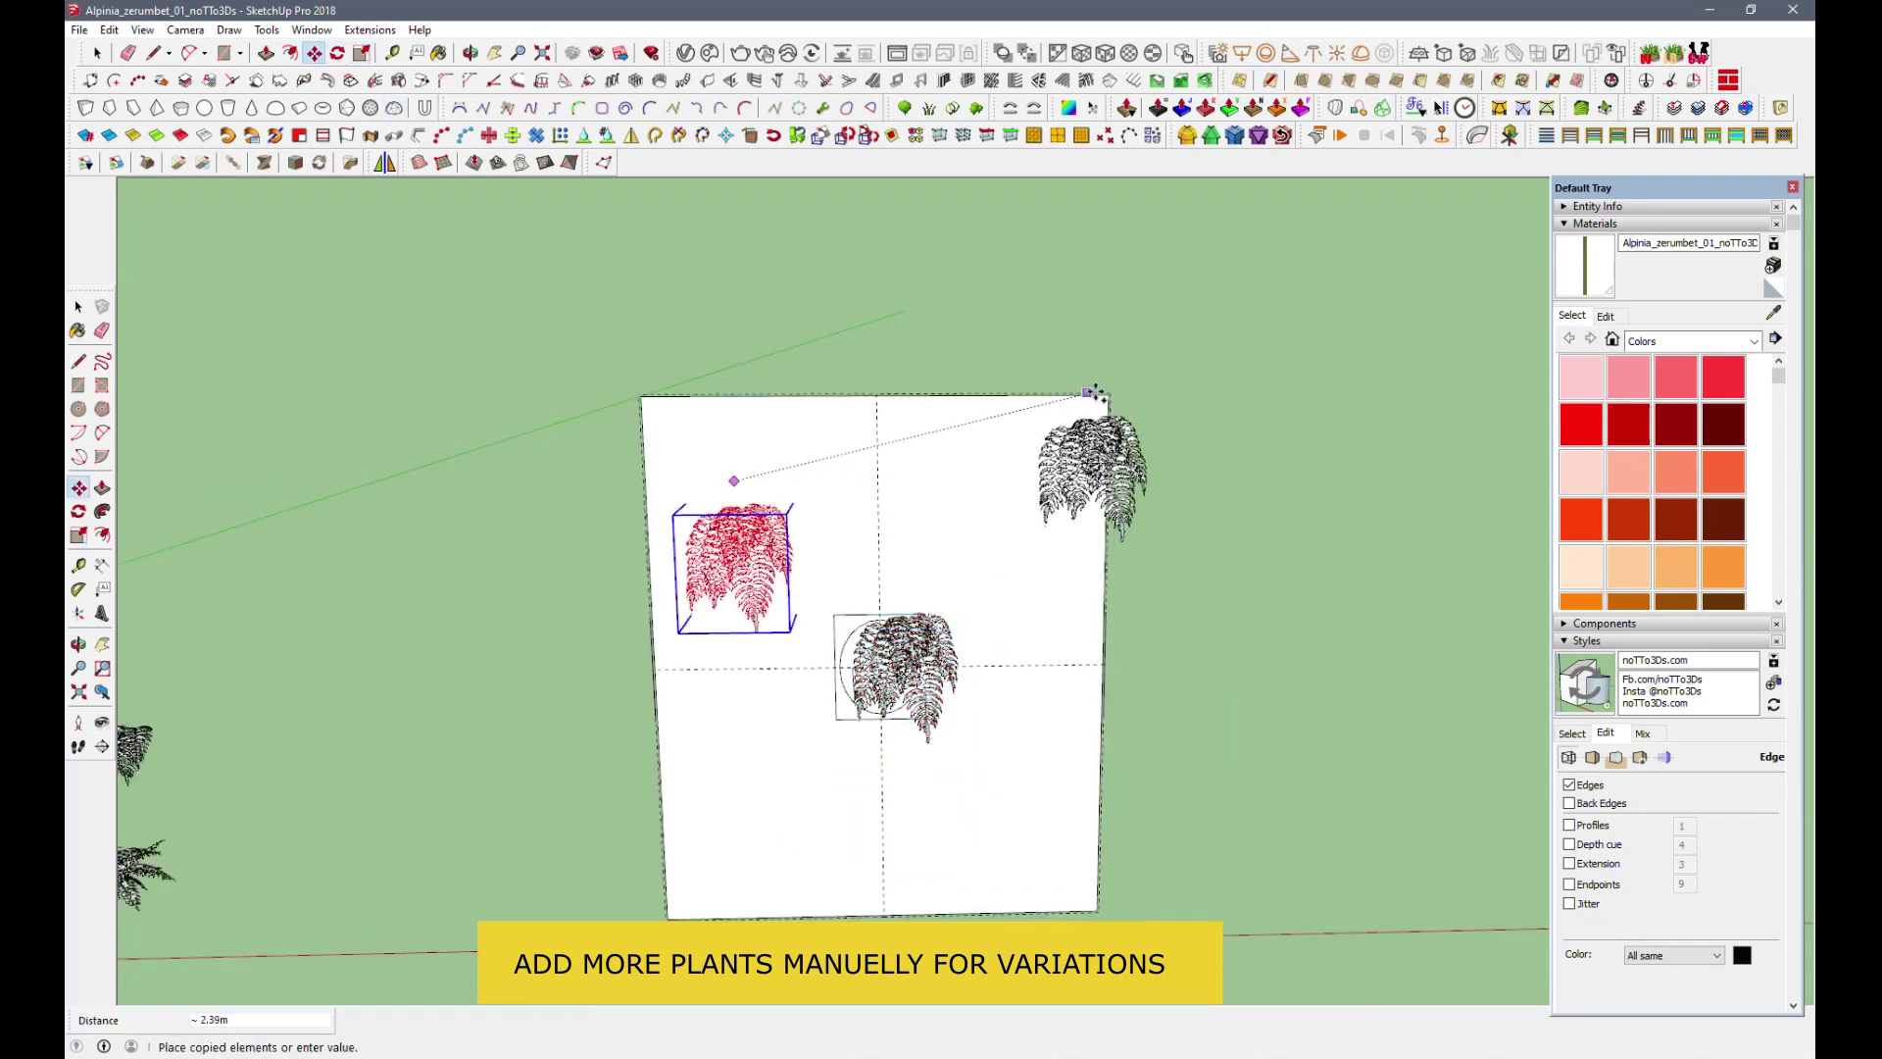
click(1036, 461)
click(999, 441)
key(ctrl)
click(1036, 847)
scroll(980, 722, down, 3)
Copy a small fern from beside the panel onto the panel's centre and lower left.
key(space)
click(266, 770)
click(465, 698)
key(m)
key(ctrl)
click(490, 698)
click(796, 754)
scroll(796, 754, up, 3)
mouse_move(891, 778)
middle_down()
mouse_move(881, 614)
mouse_move(745, 627)
middle_up()
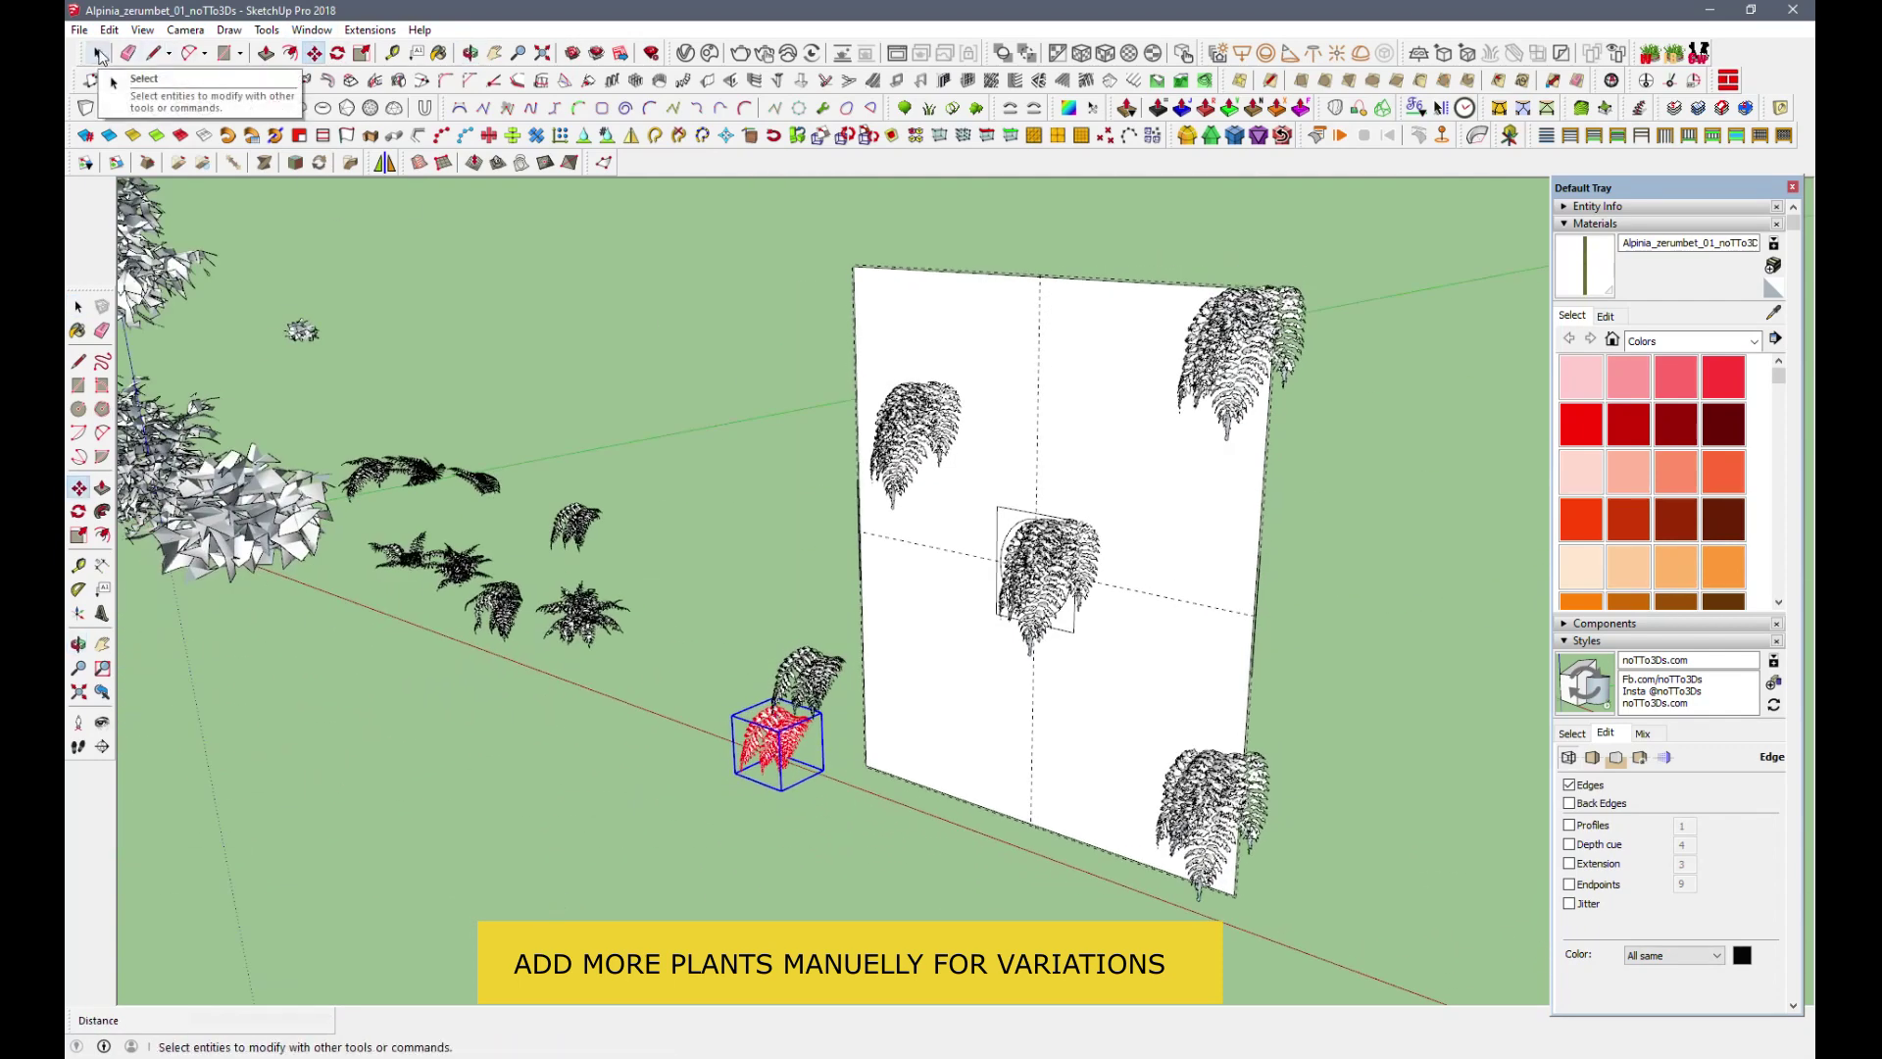
click(931, 759)
Move one of the placed ferns lower on the white panel.
key(space)
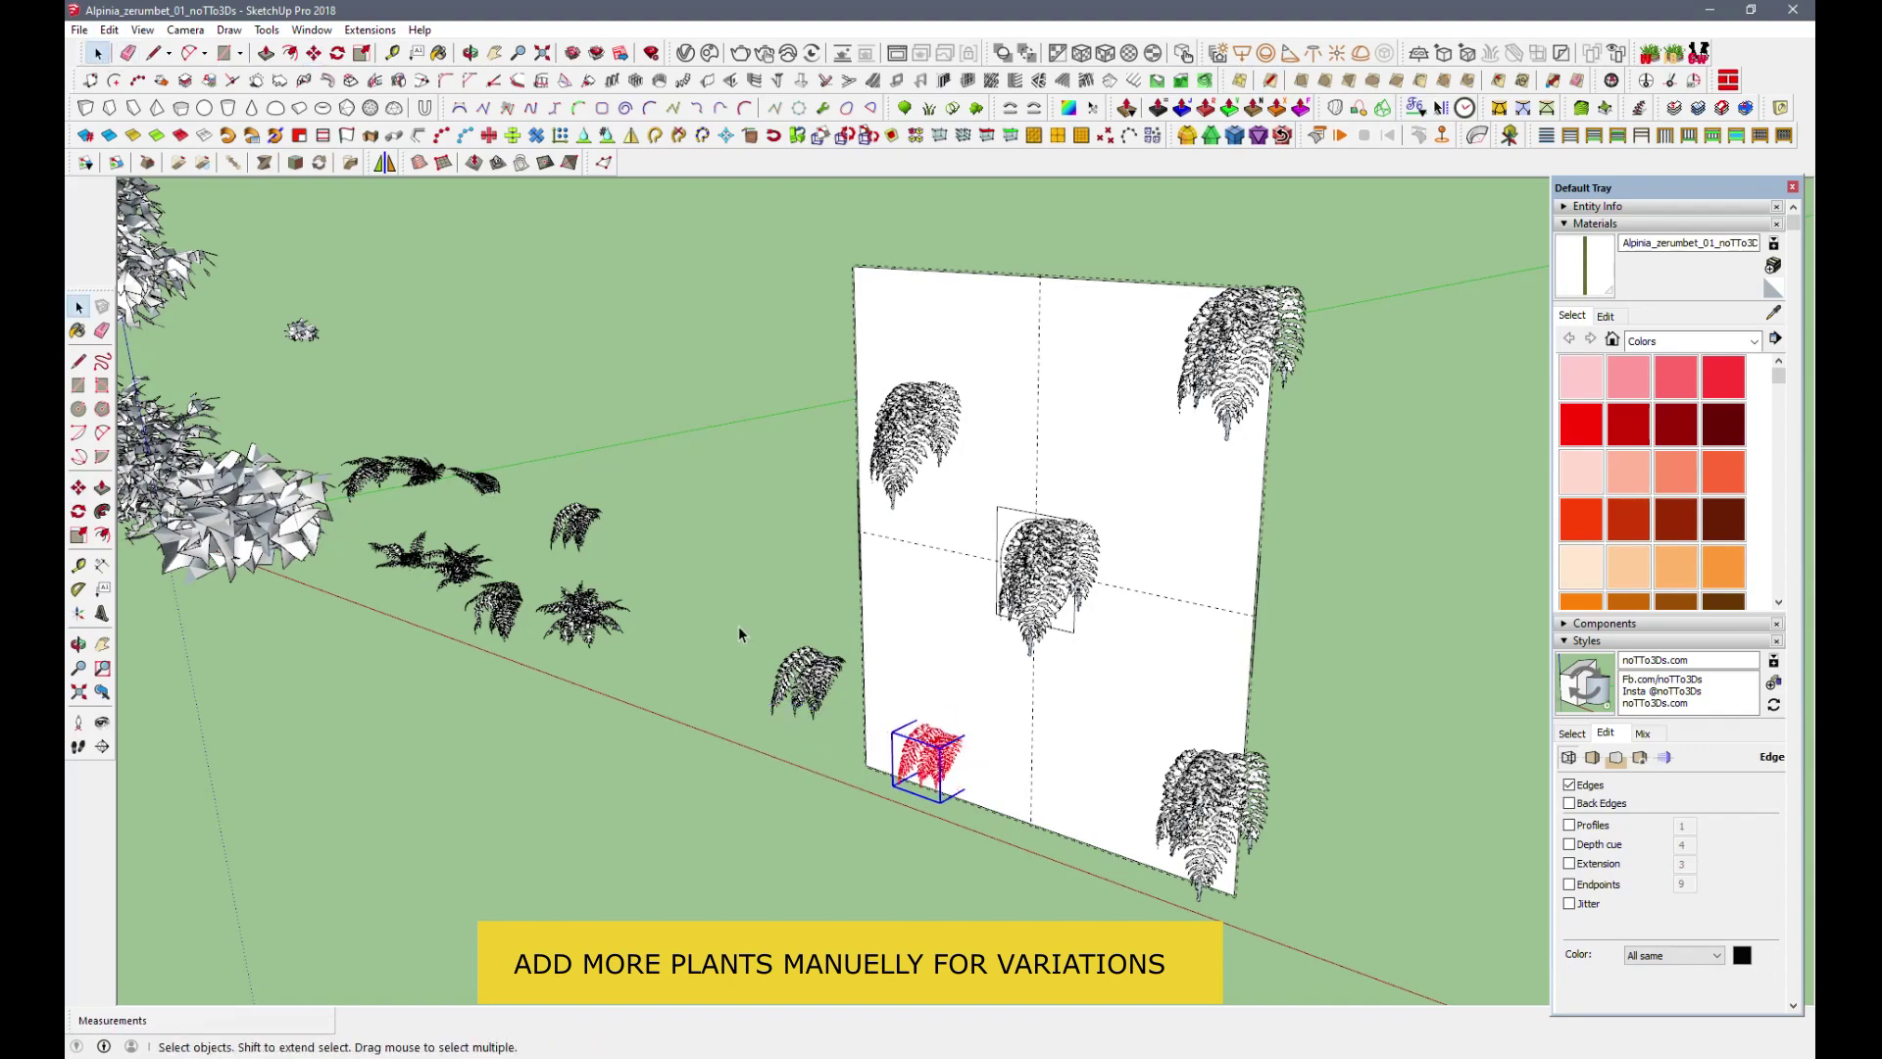
click(313, 53)
click(808, 686)
middle_drag(882, 700, 923, 728)
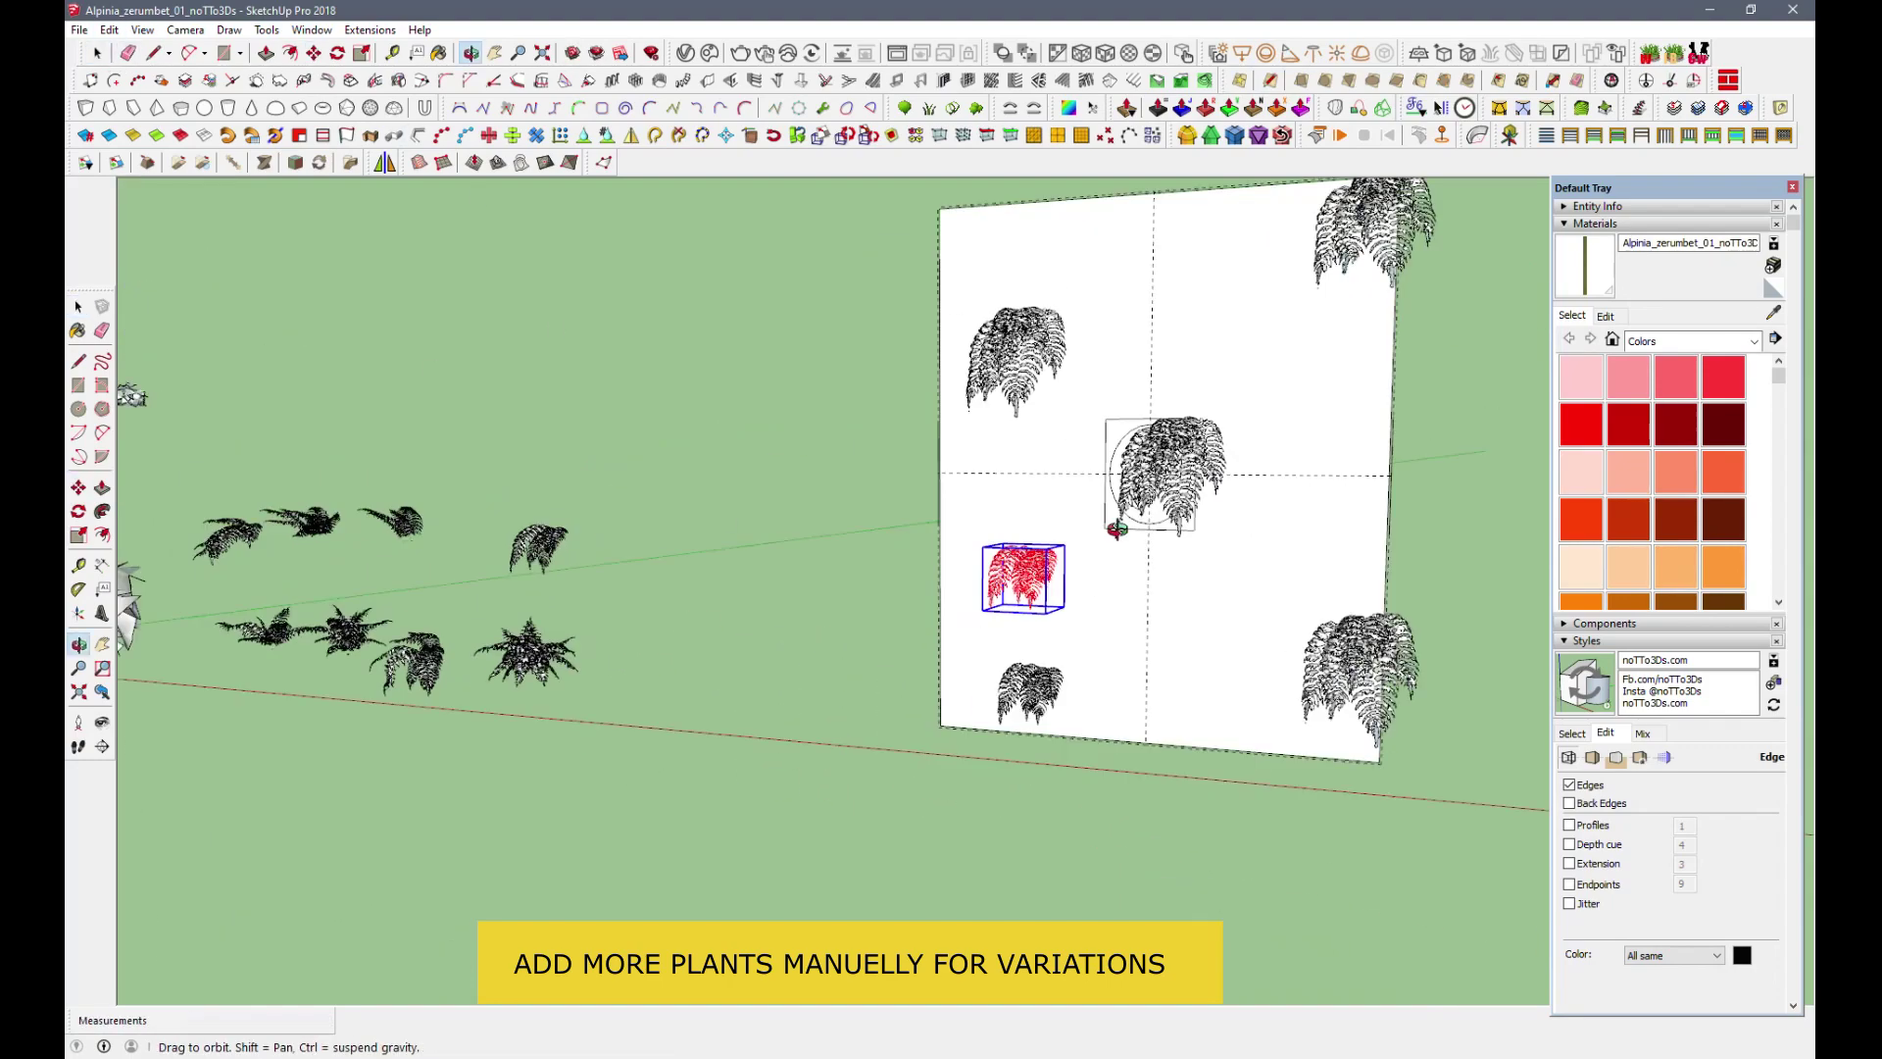
scroll(1117, 554, up, 3)
scroll(1067, 663, up, 2)
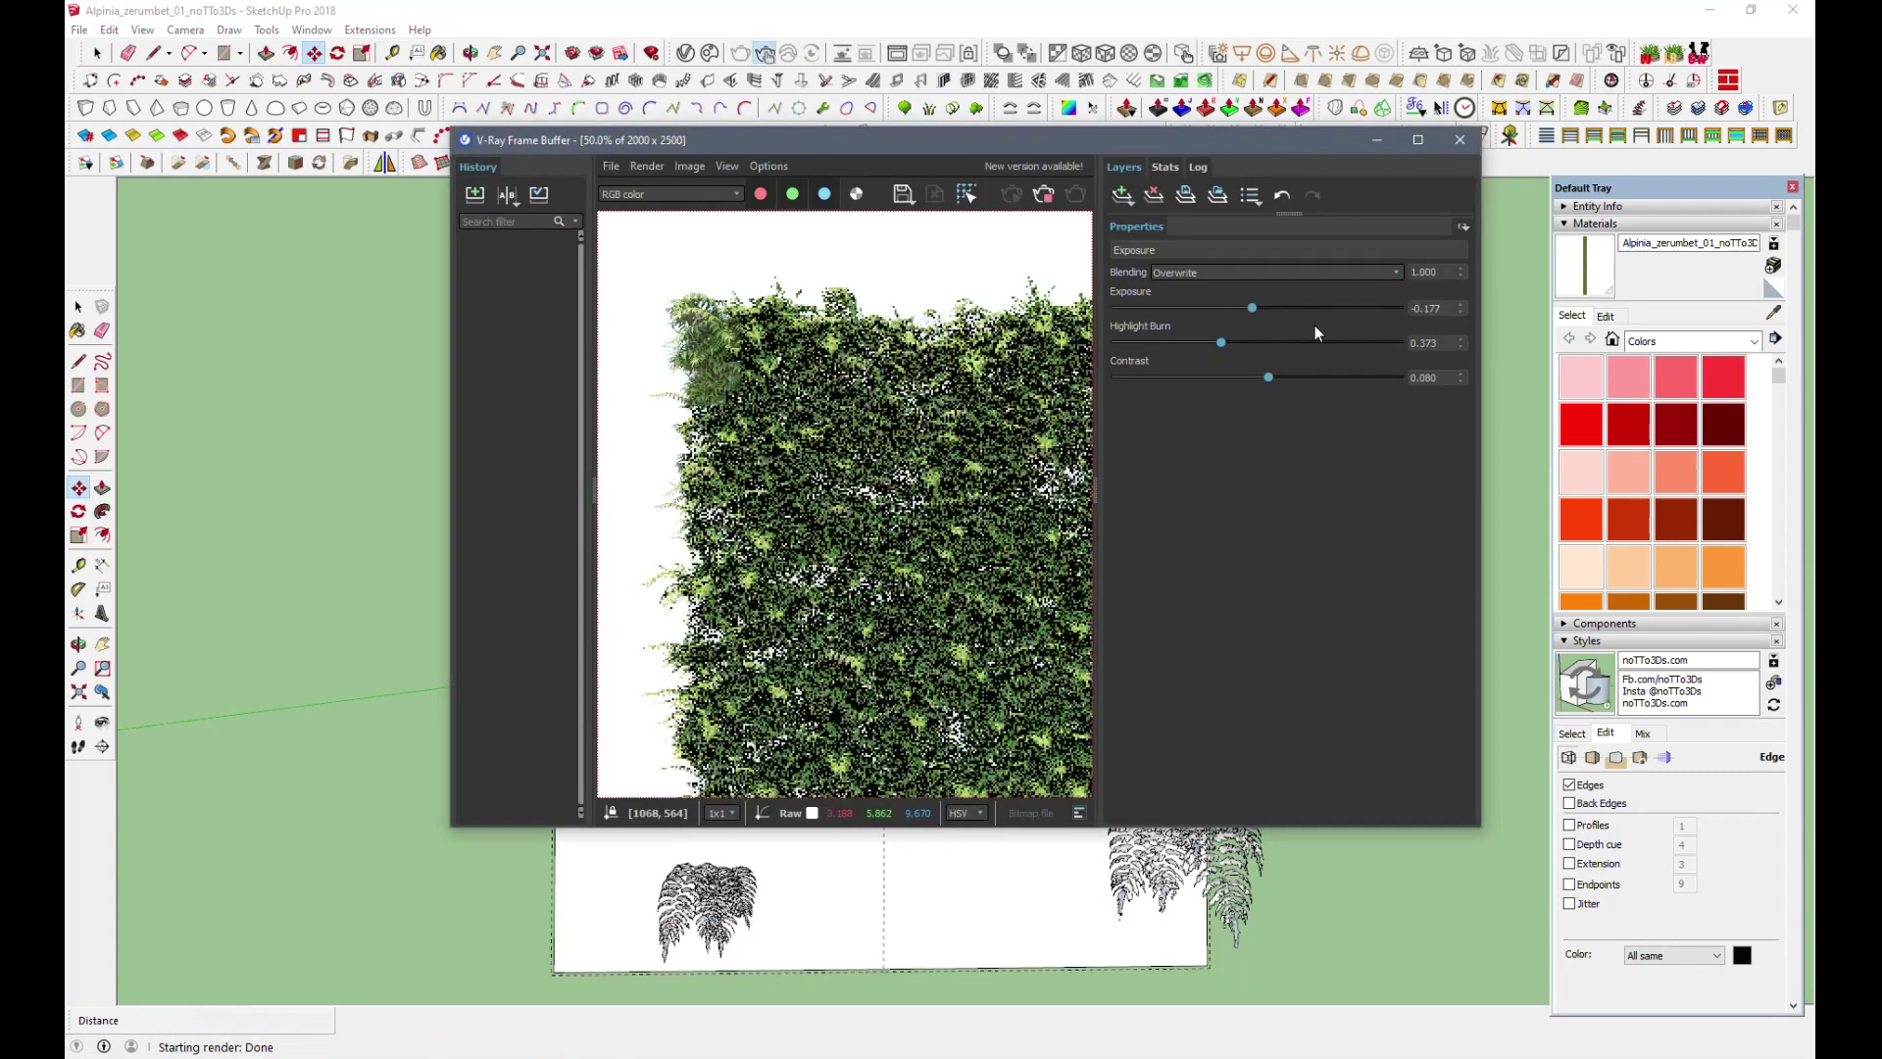
Pan the SketchUp view to trigger a fresh V-Ray render of the fern wall.
scroll(313, 515, down, 1)
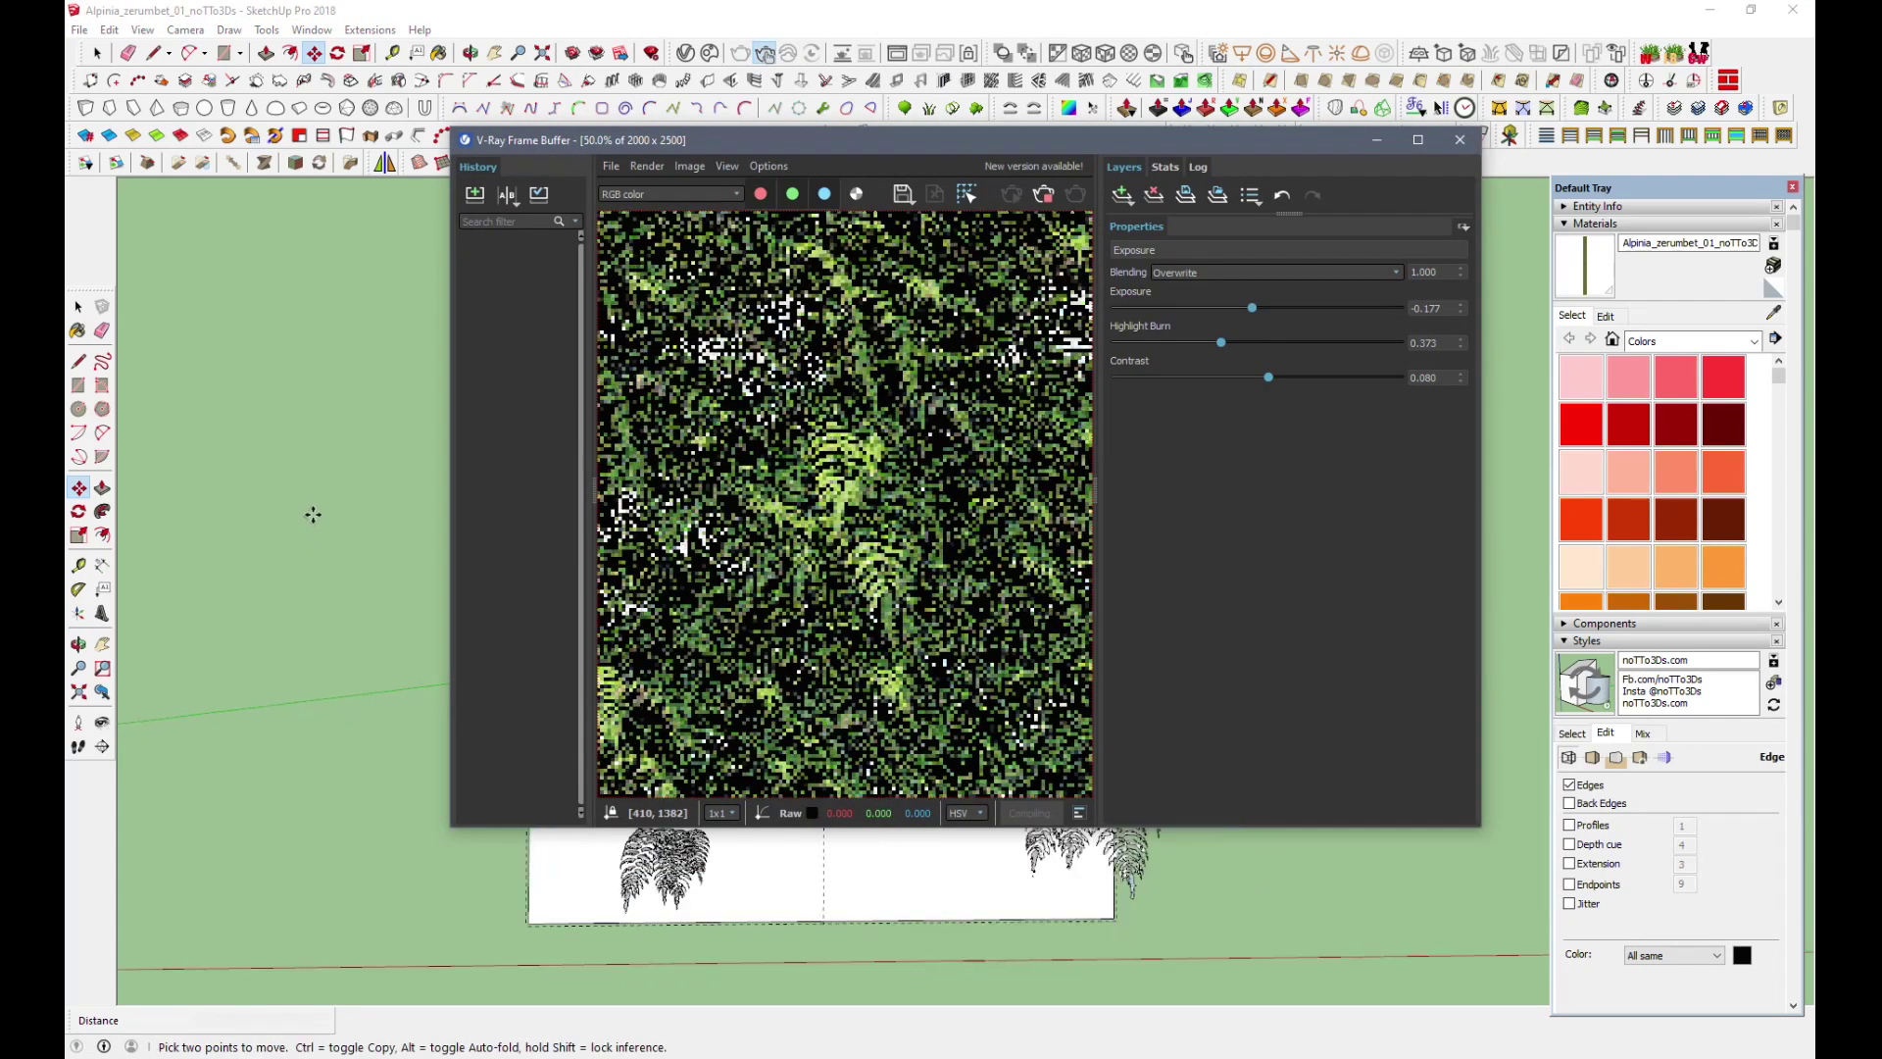
scroll(314, 516, down, 1)
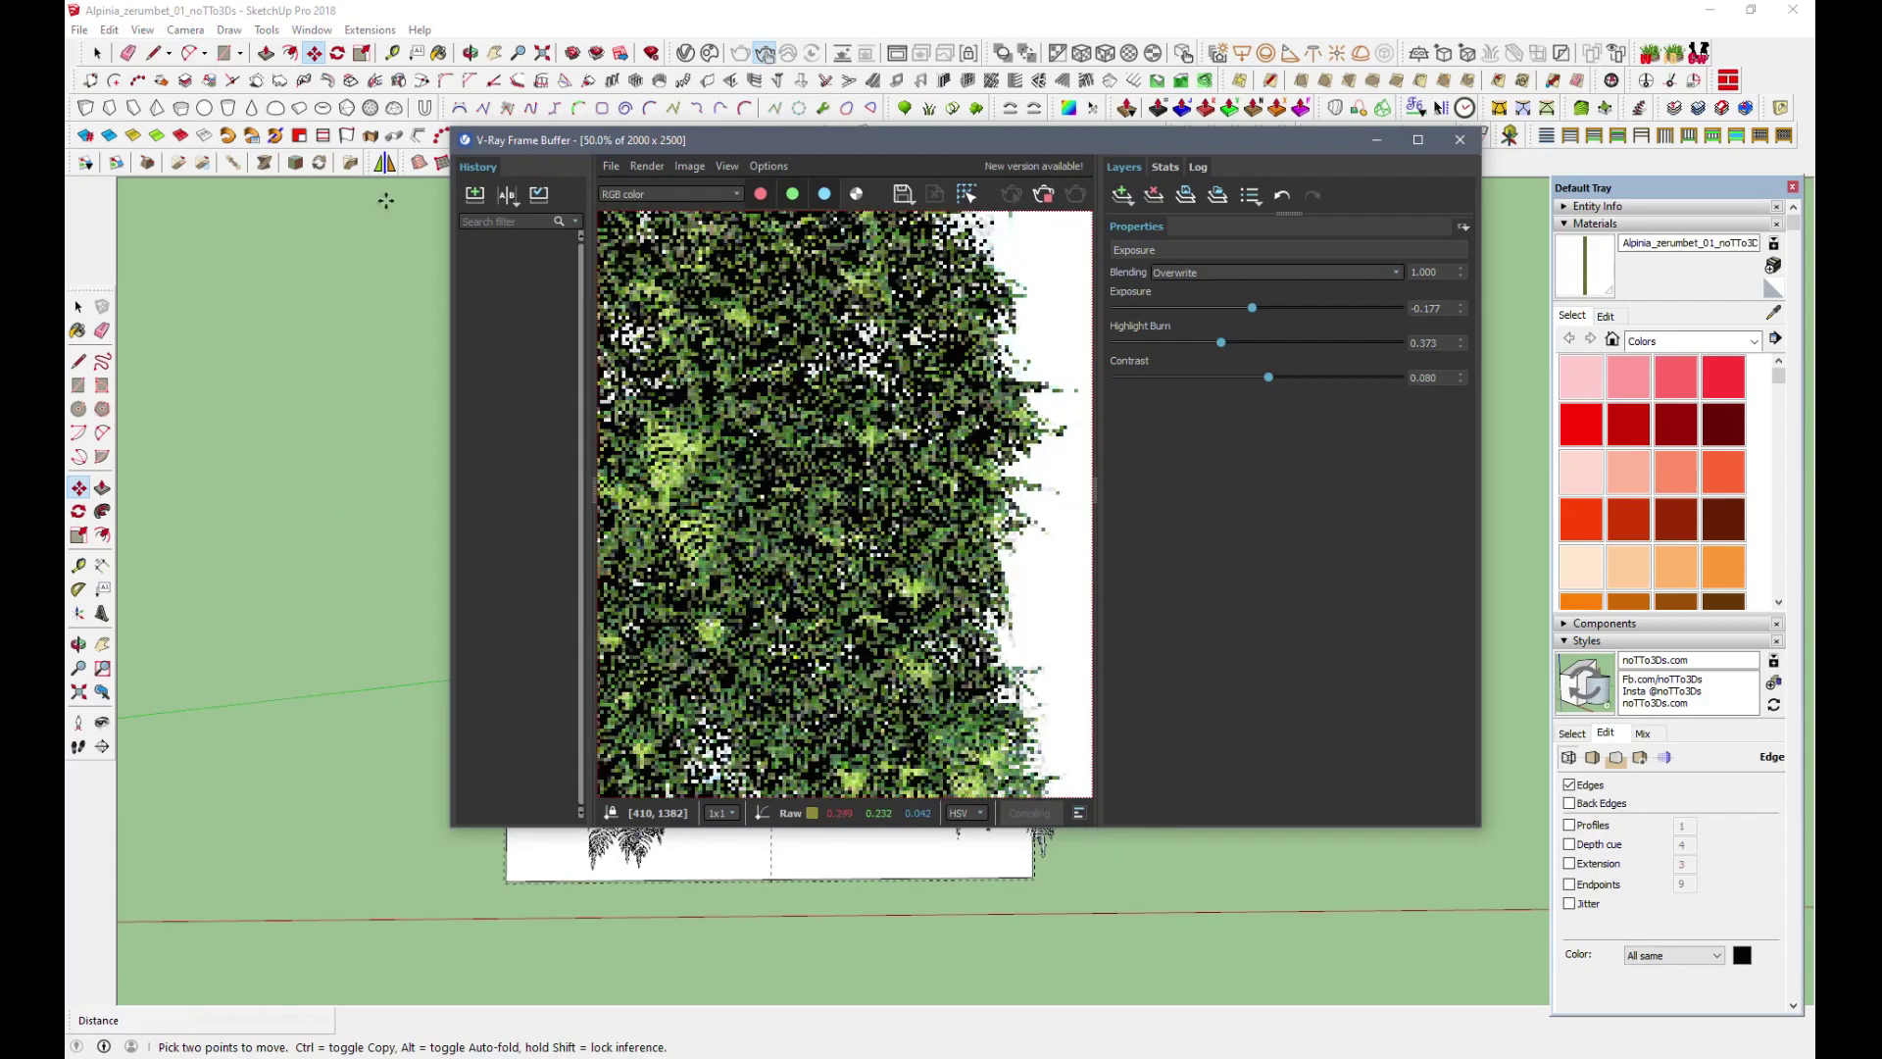
click(495, 52)
mouse_move(295, 476)
mouse_down()
mouse_move(407, 513)
mouse_move(449, 560)
mouse_up()
scroll(373, 537, down, 1)
scroll(365, 512, down, 2)
mouse_move(365, 511)
mouse_down()
mouse_move(537, 527)
mouse_move(520, 441)
mouse_up()
Zoom and pan the V-Ray Frame Buffer to inspect the ferns, including the render's left edge.
scroll(892, 649, down, 1)
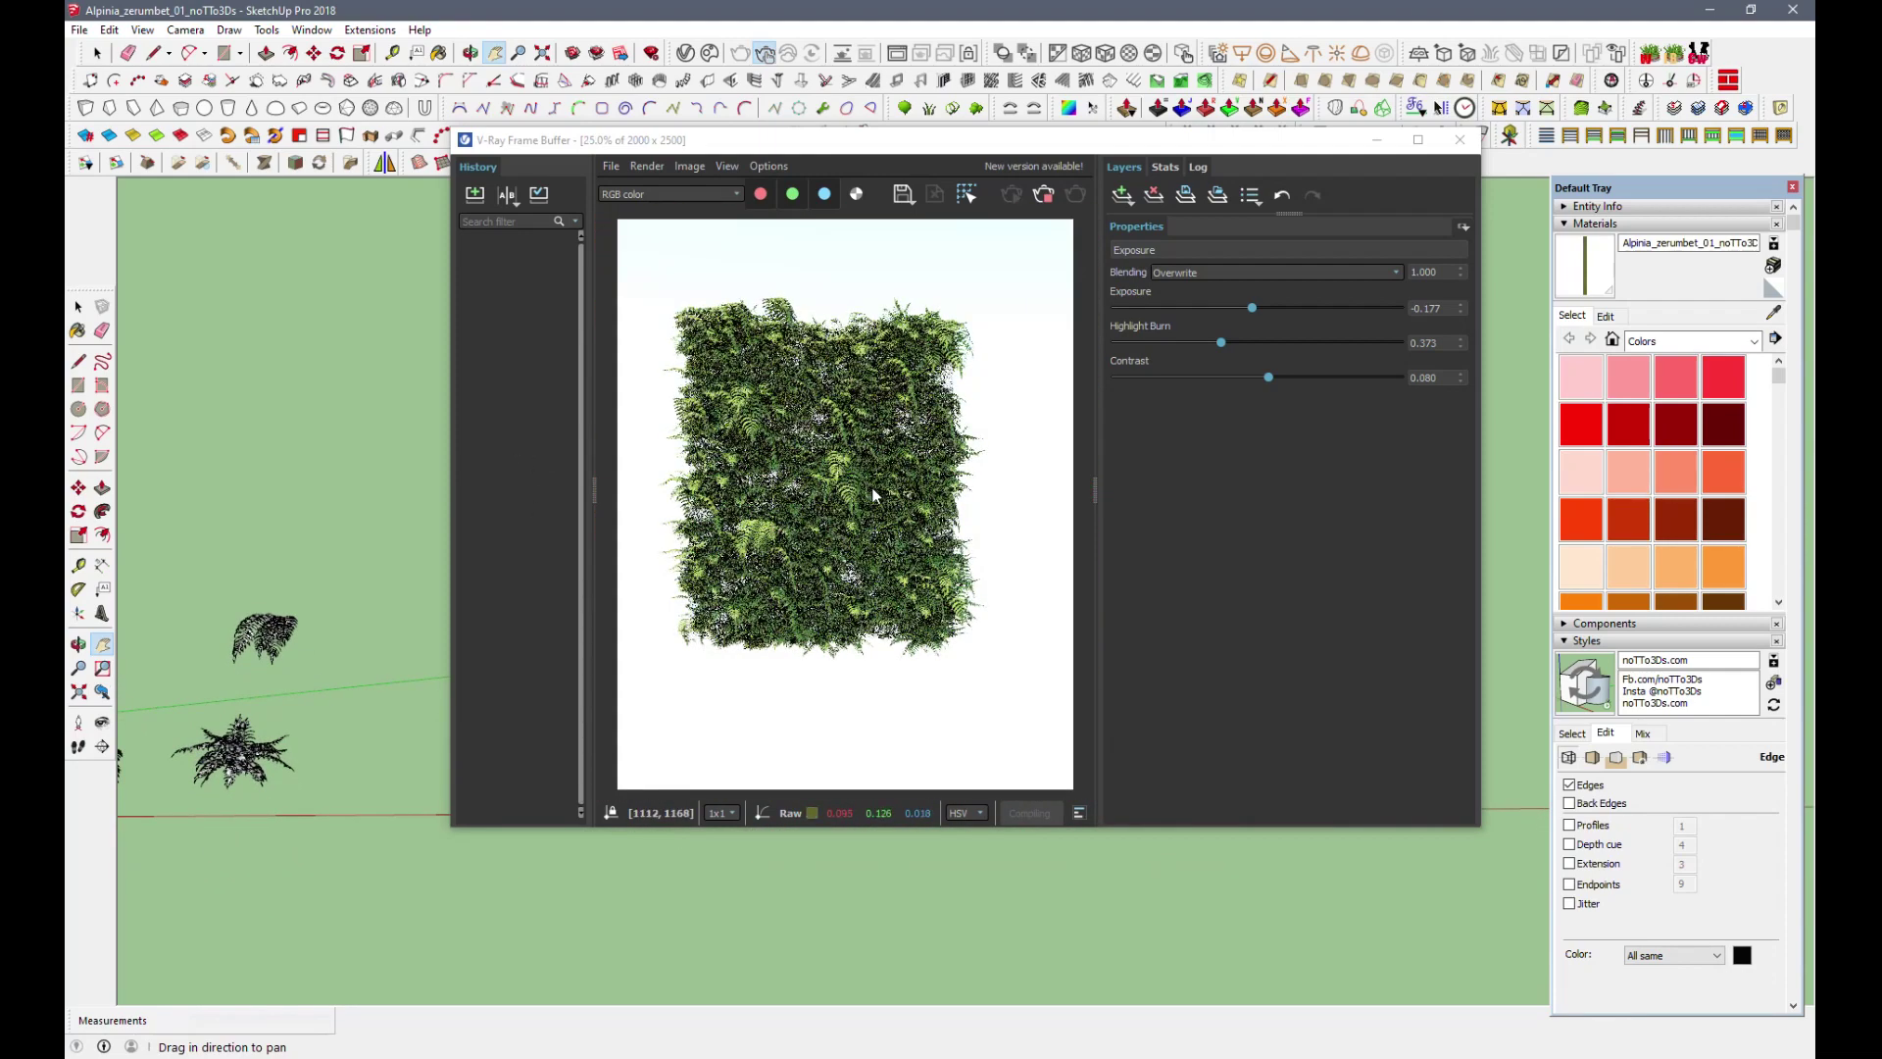
scroll(891, 486, up, 1)
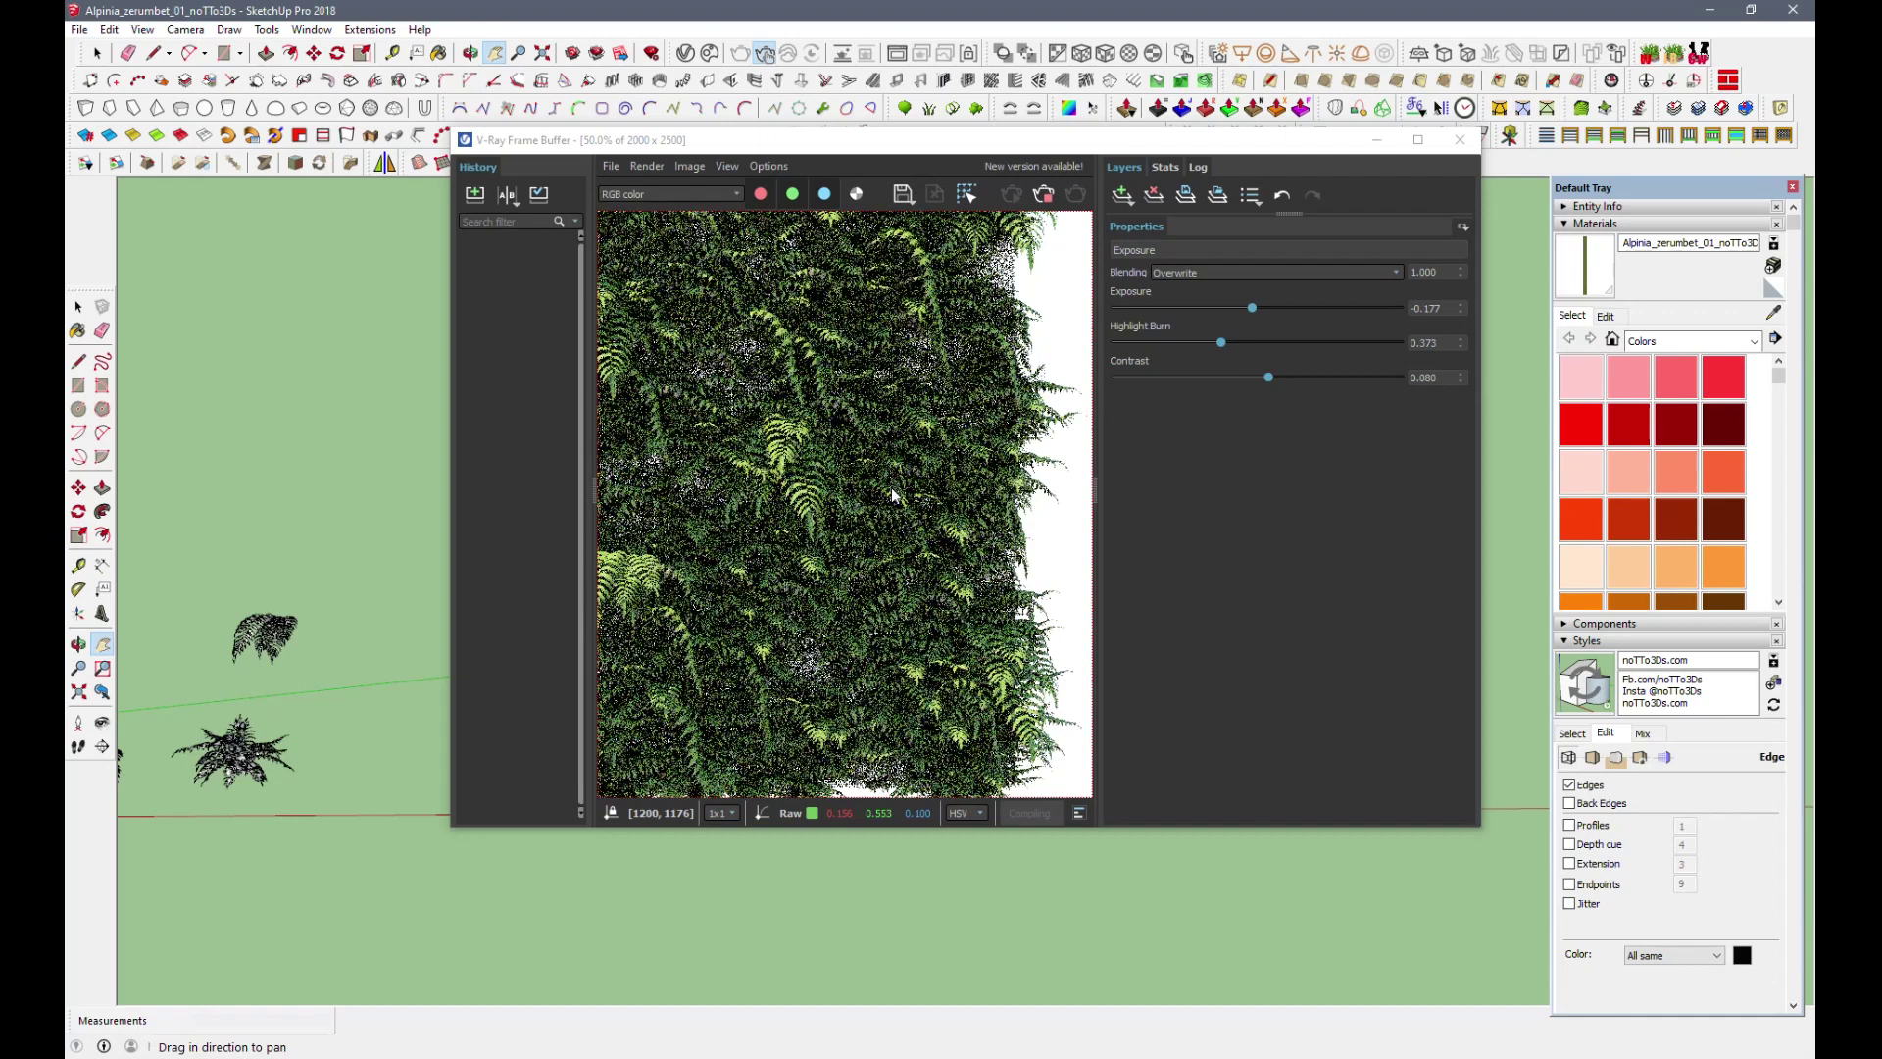
scroll(926, 561, down, 1)
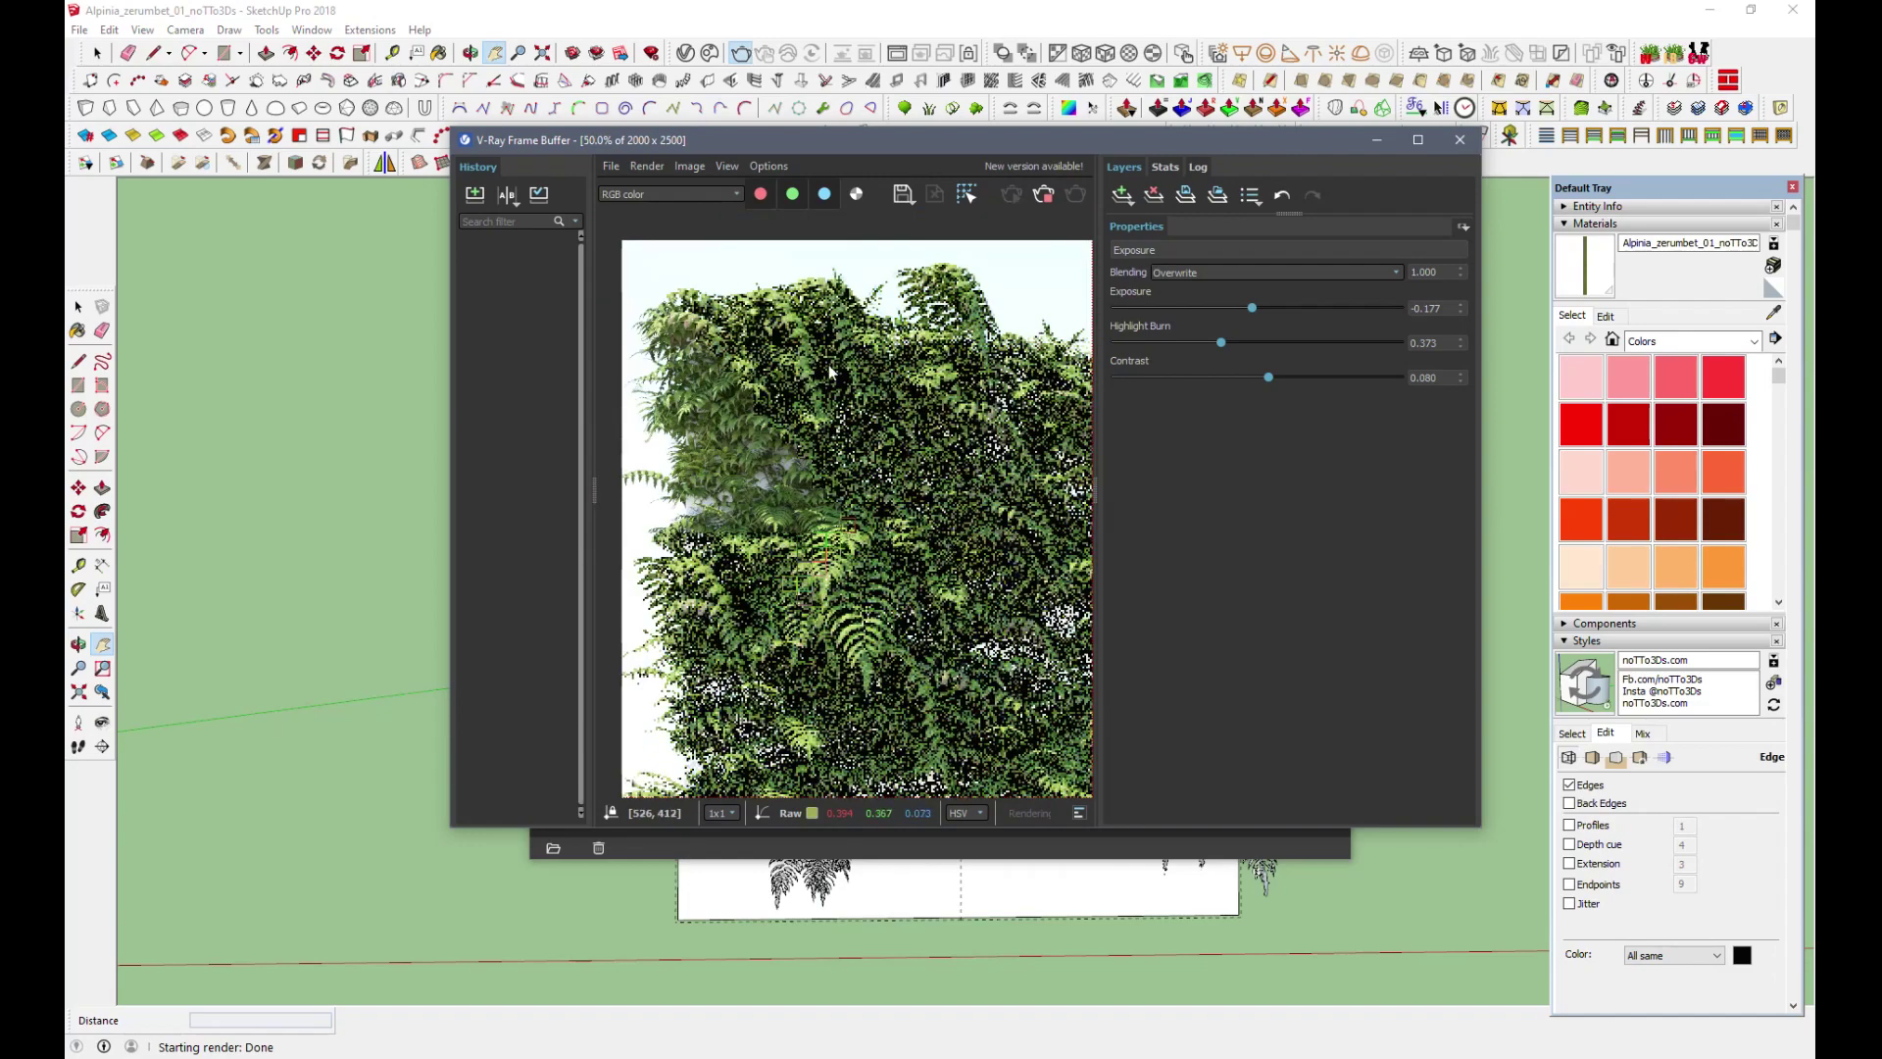
scroll(691, 297, up, 1)
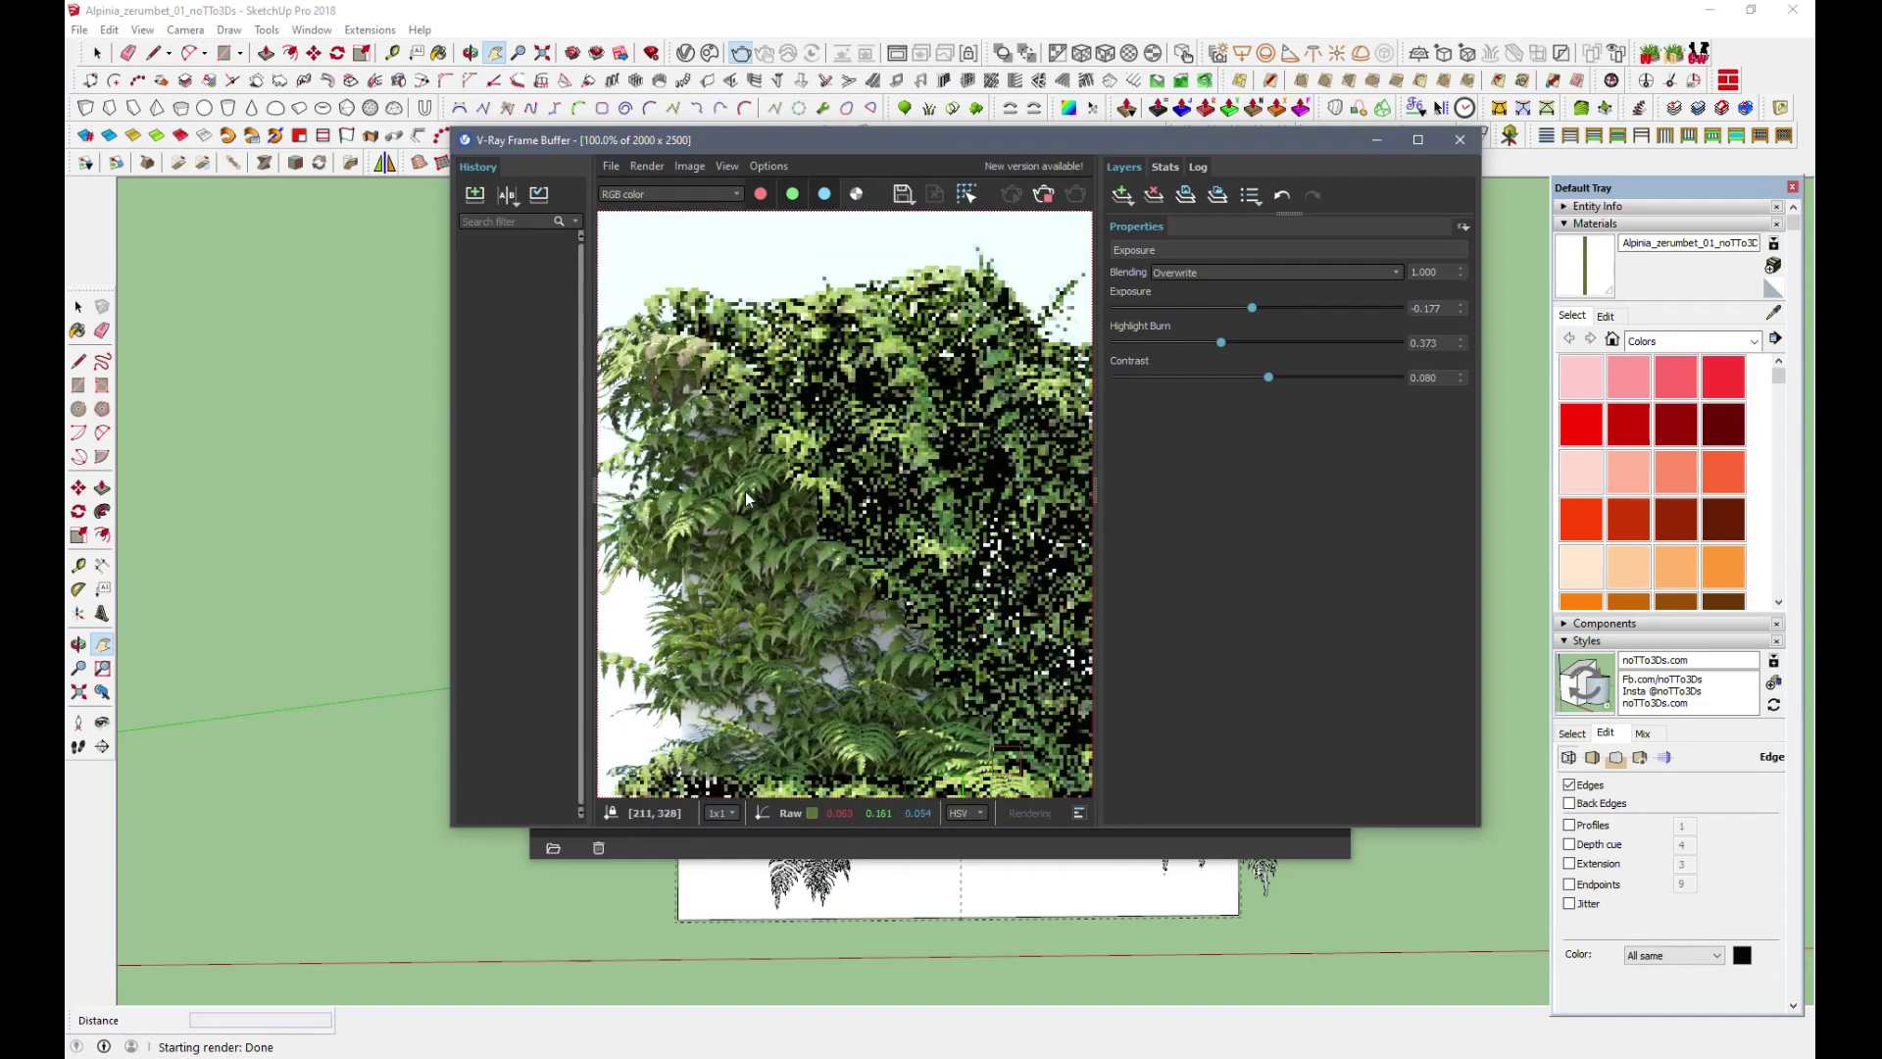
middle_drag(745, 491, 843, 478)
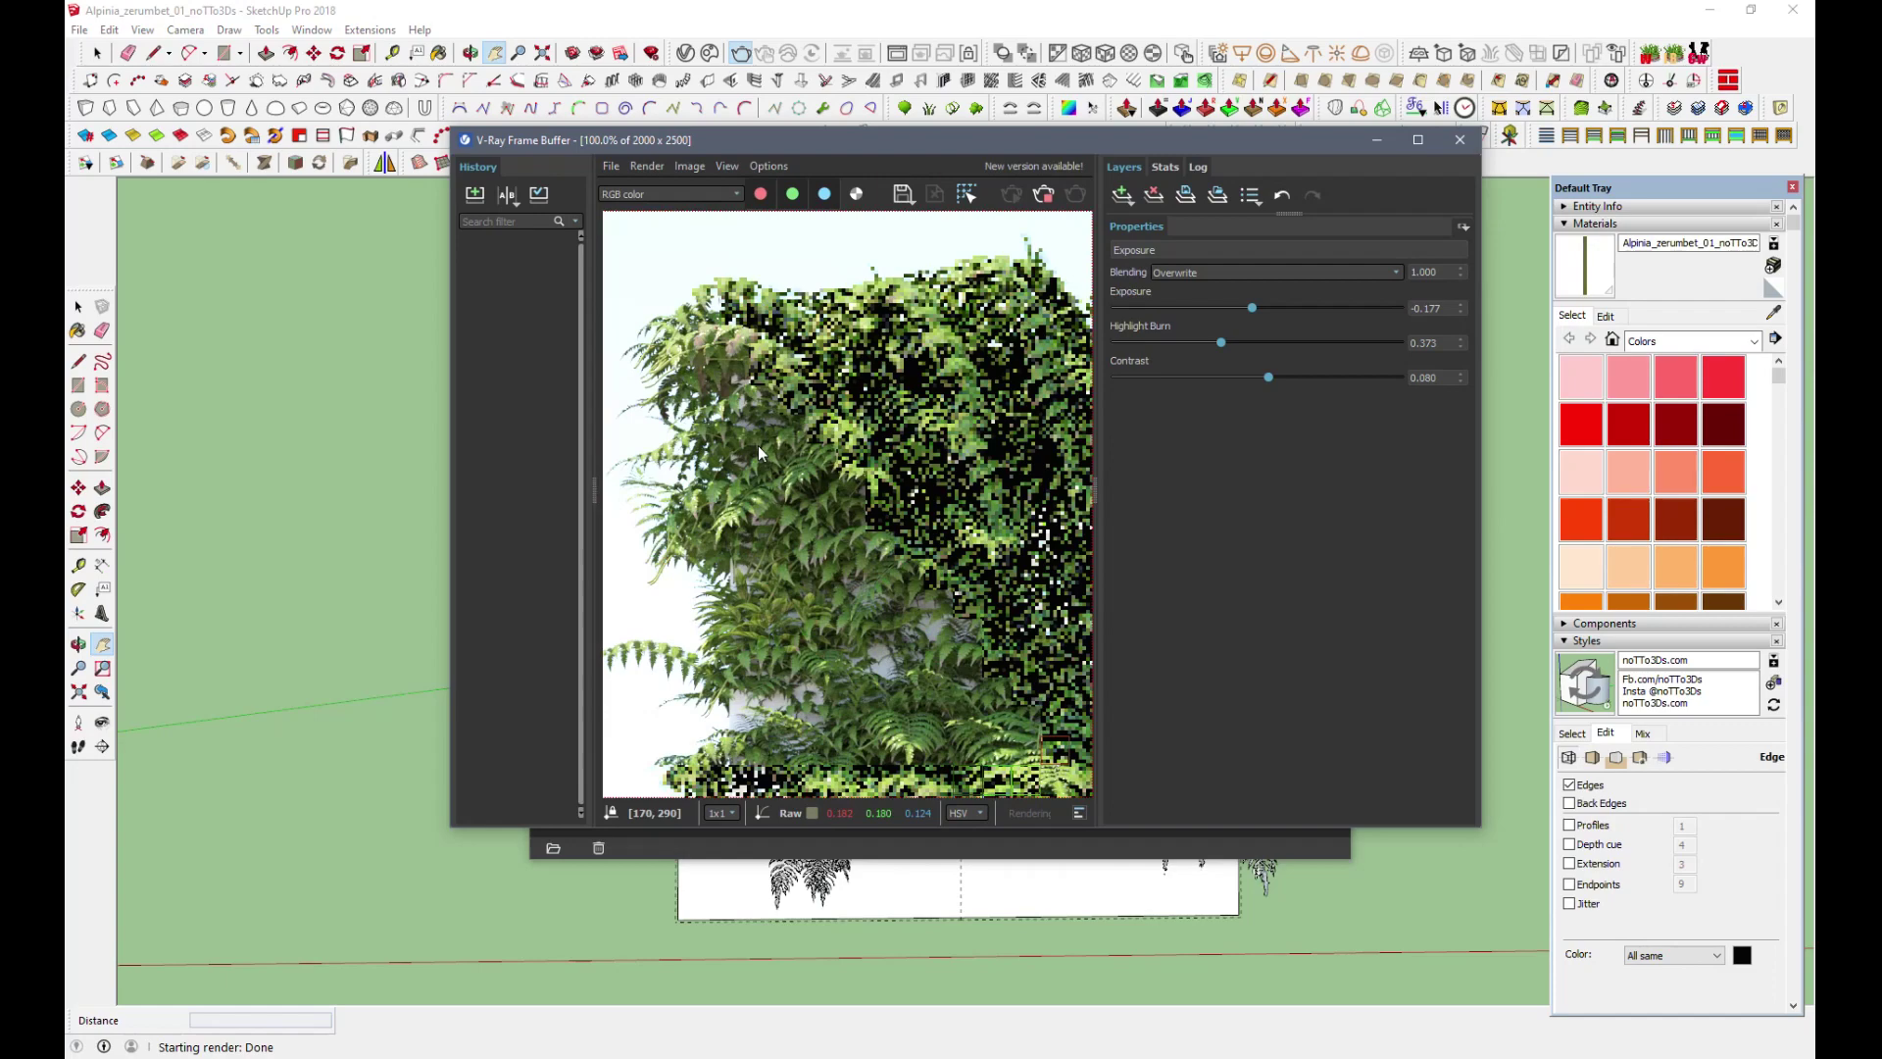
scroll(757, 445, down, 2)
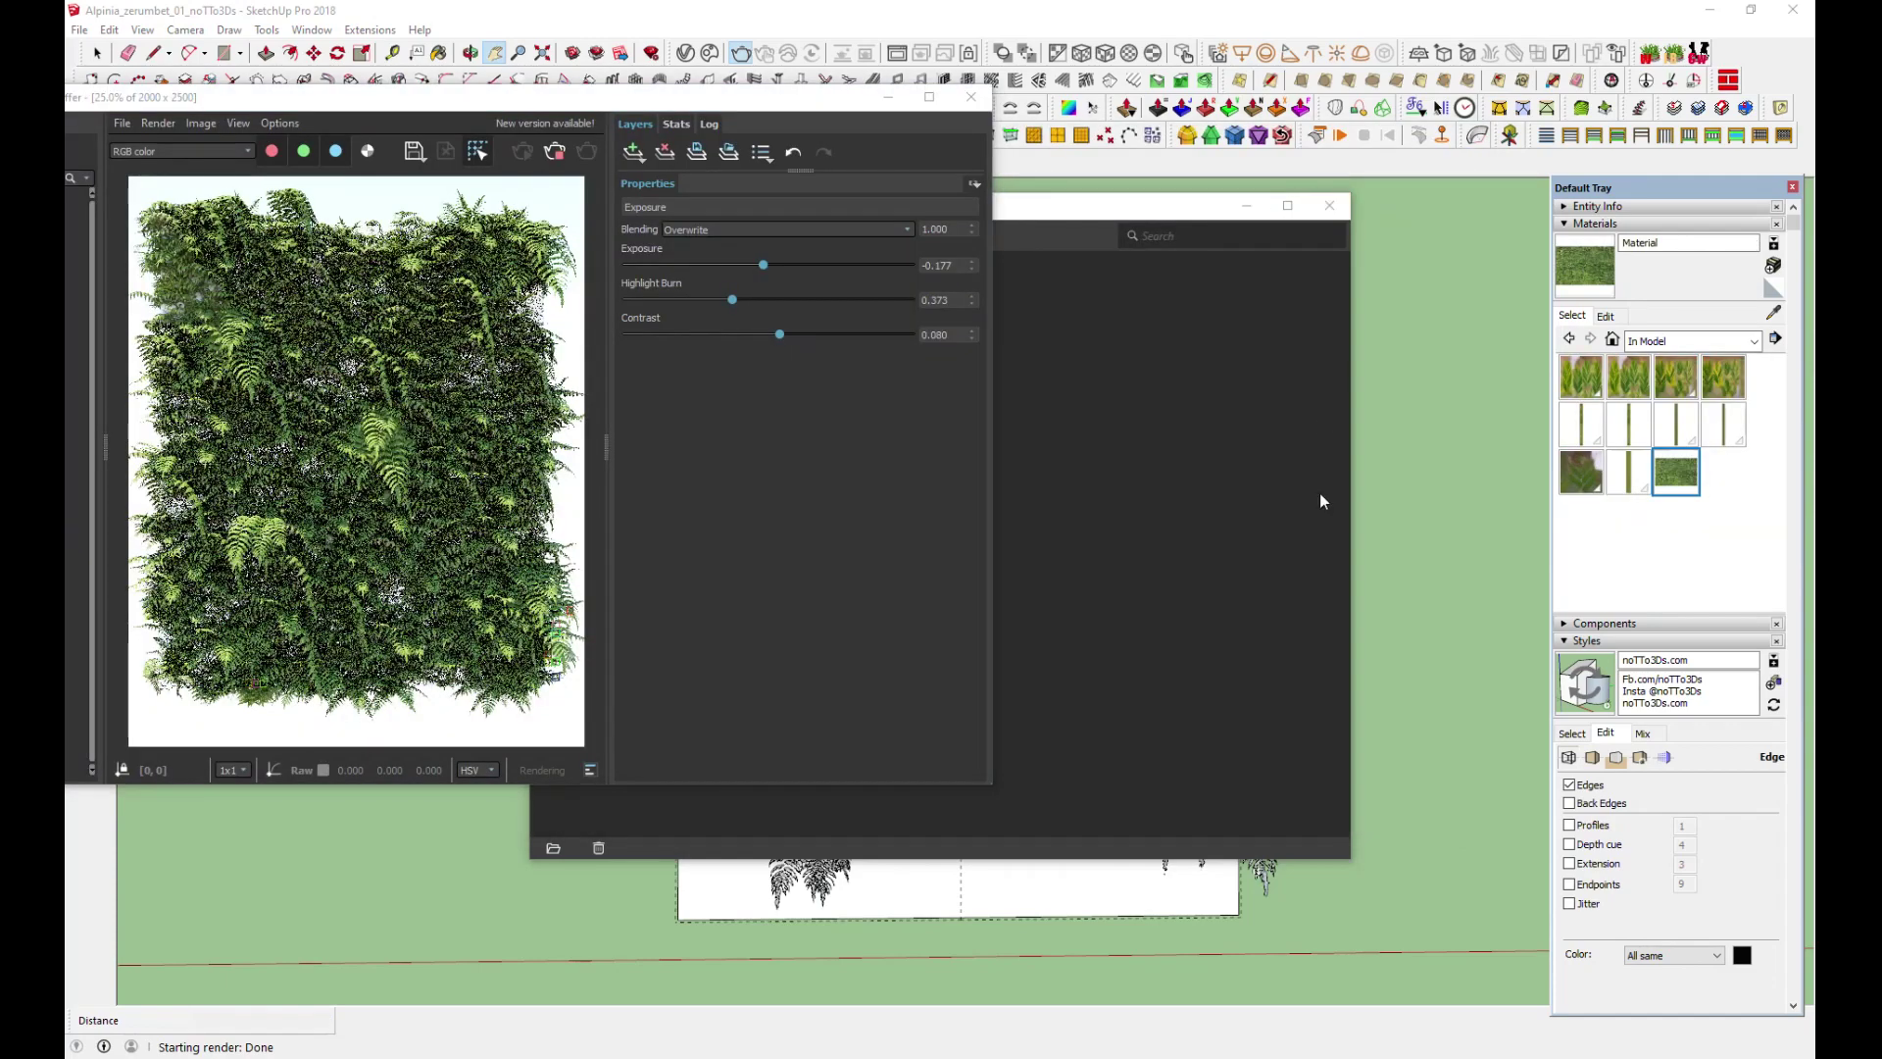
Select the back wall and paint it with the green ivy material.
click(1597, 262)
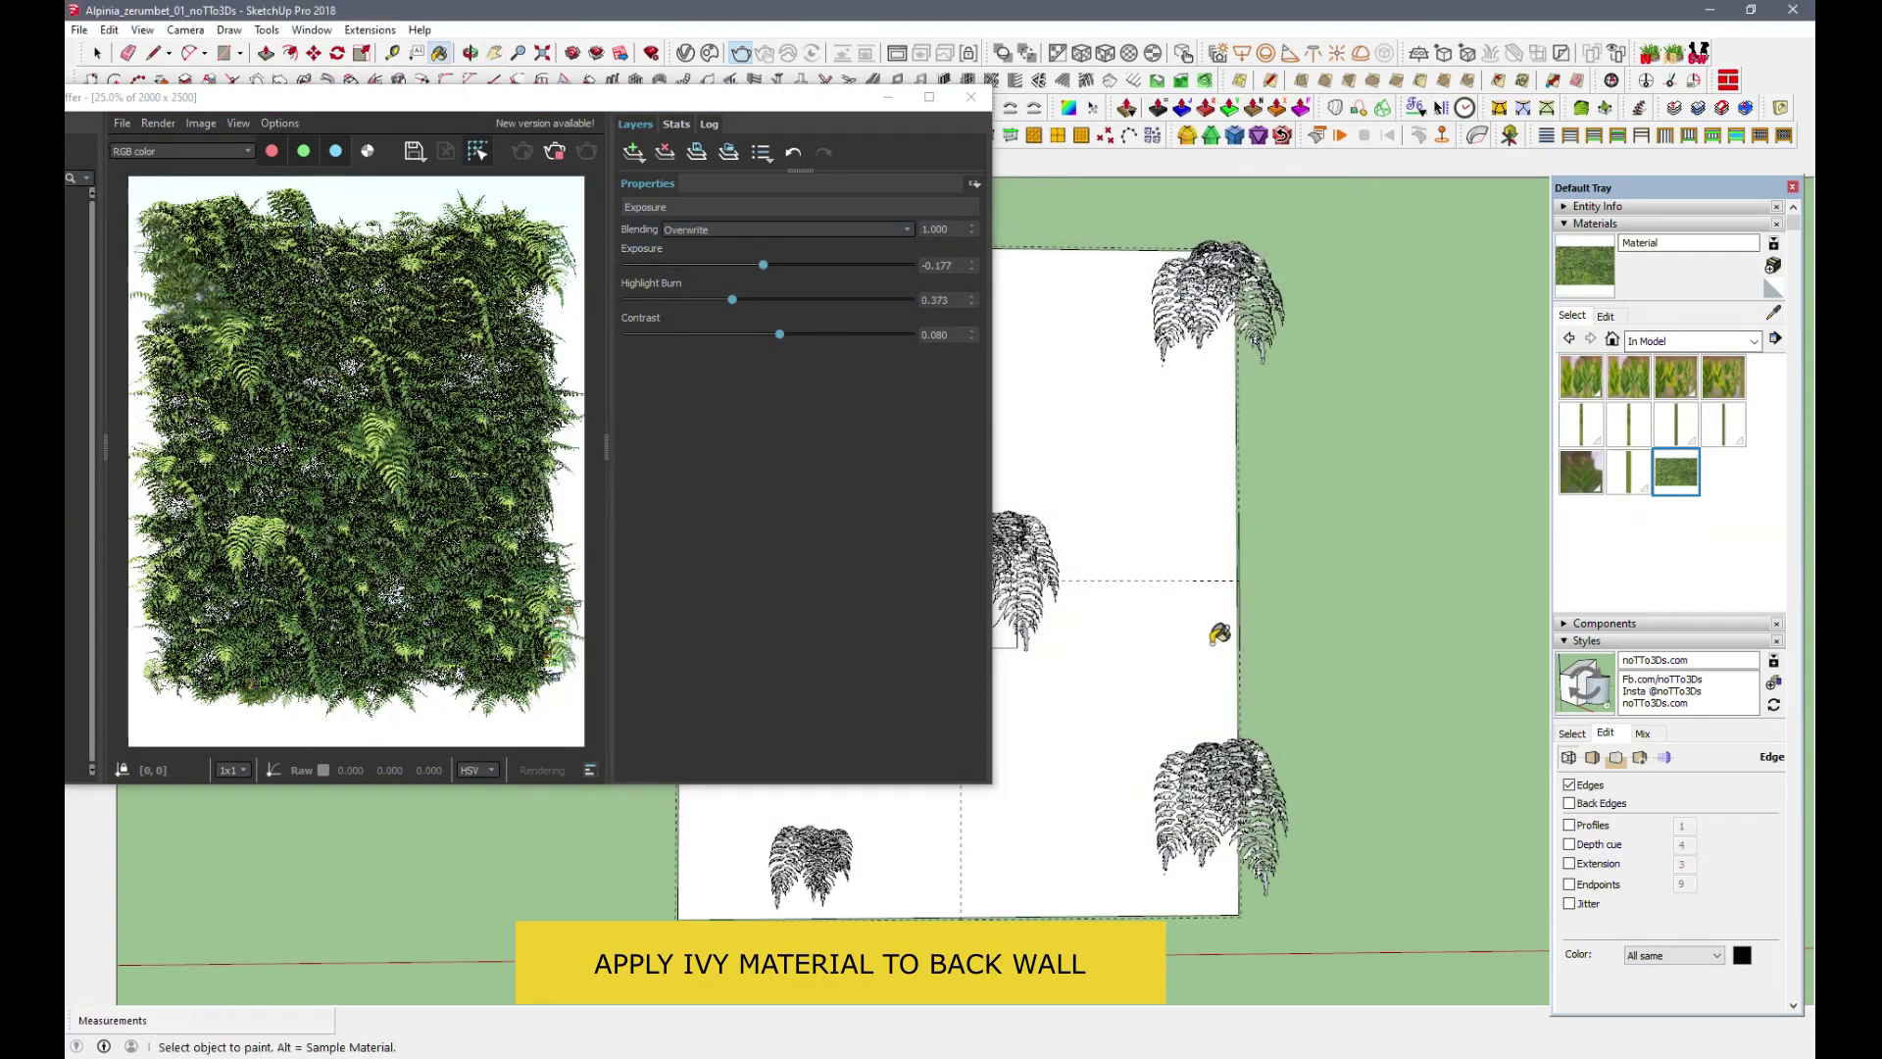
click(1186, 764)
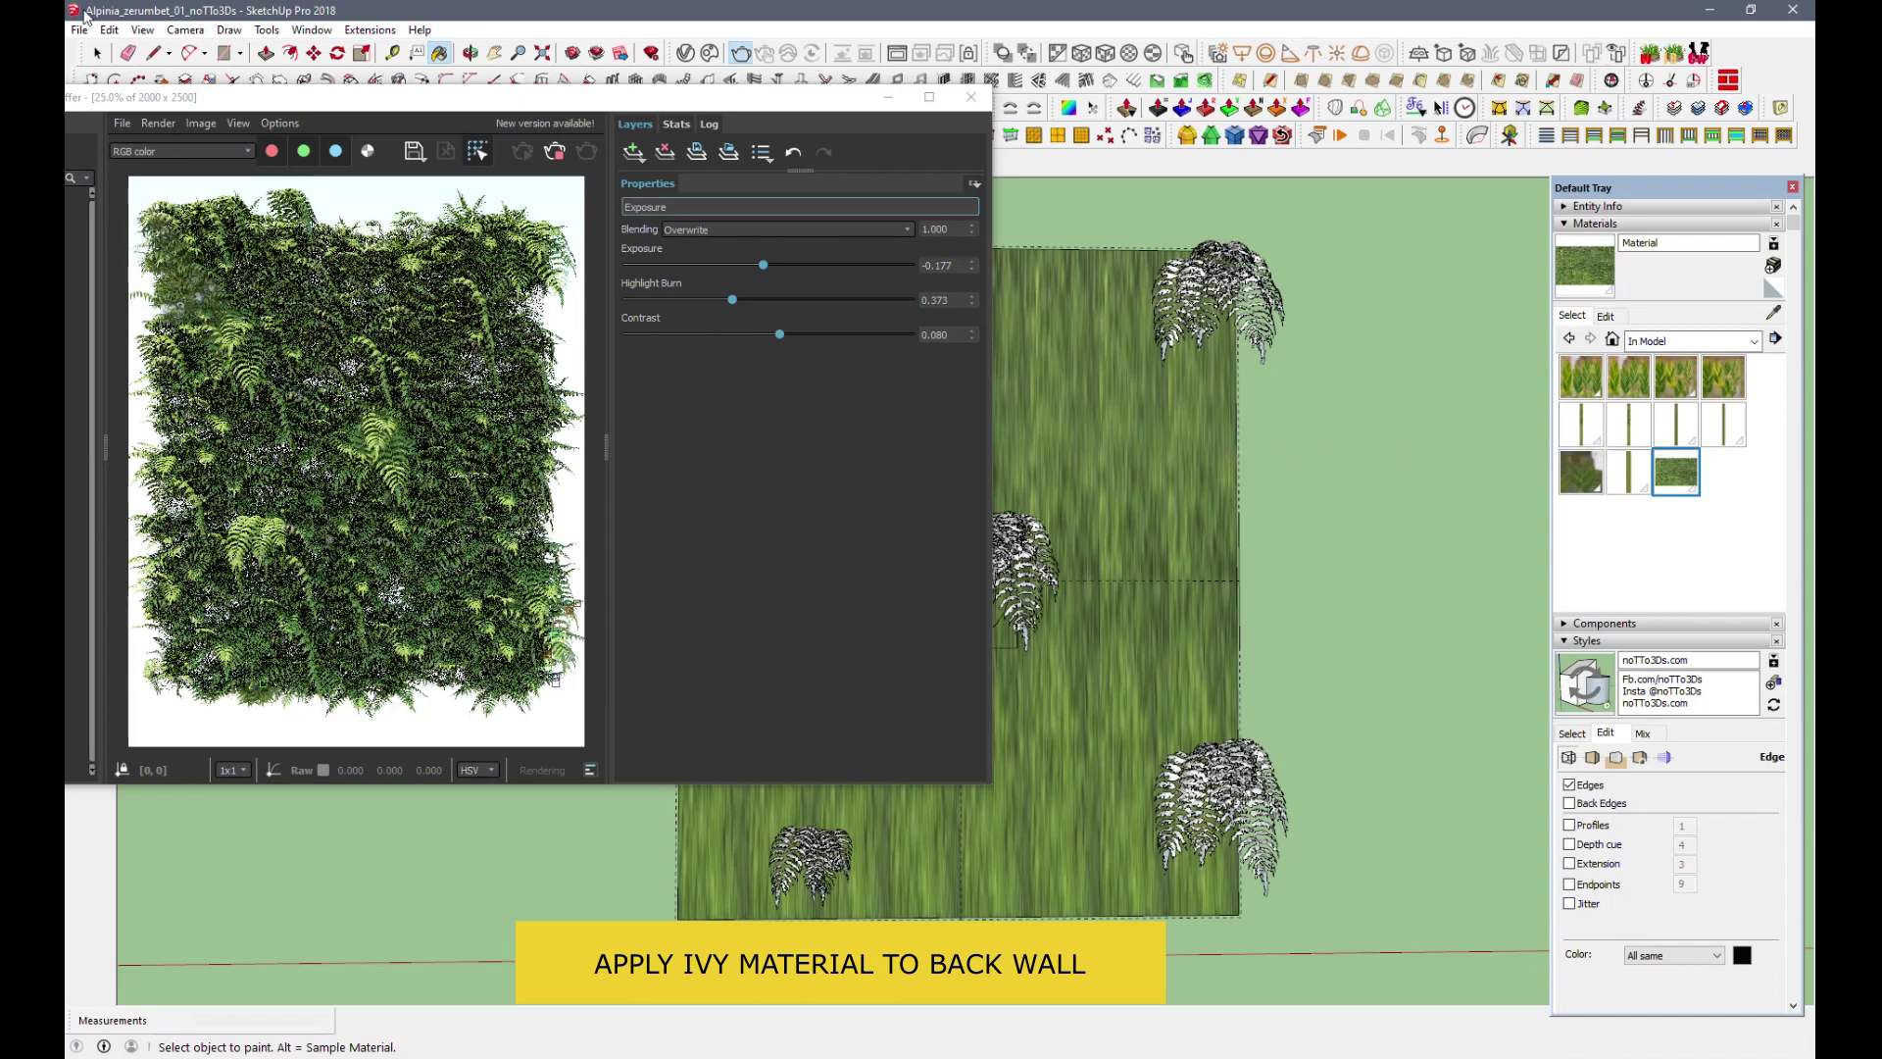
key(ctrl+z)
click(96, 53)
click(1179, 532)
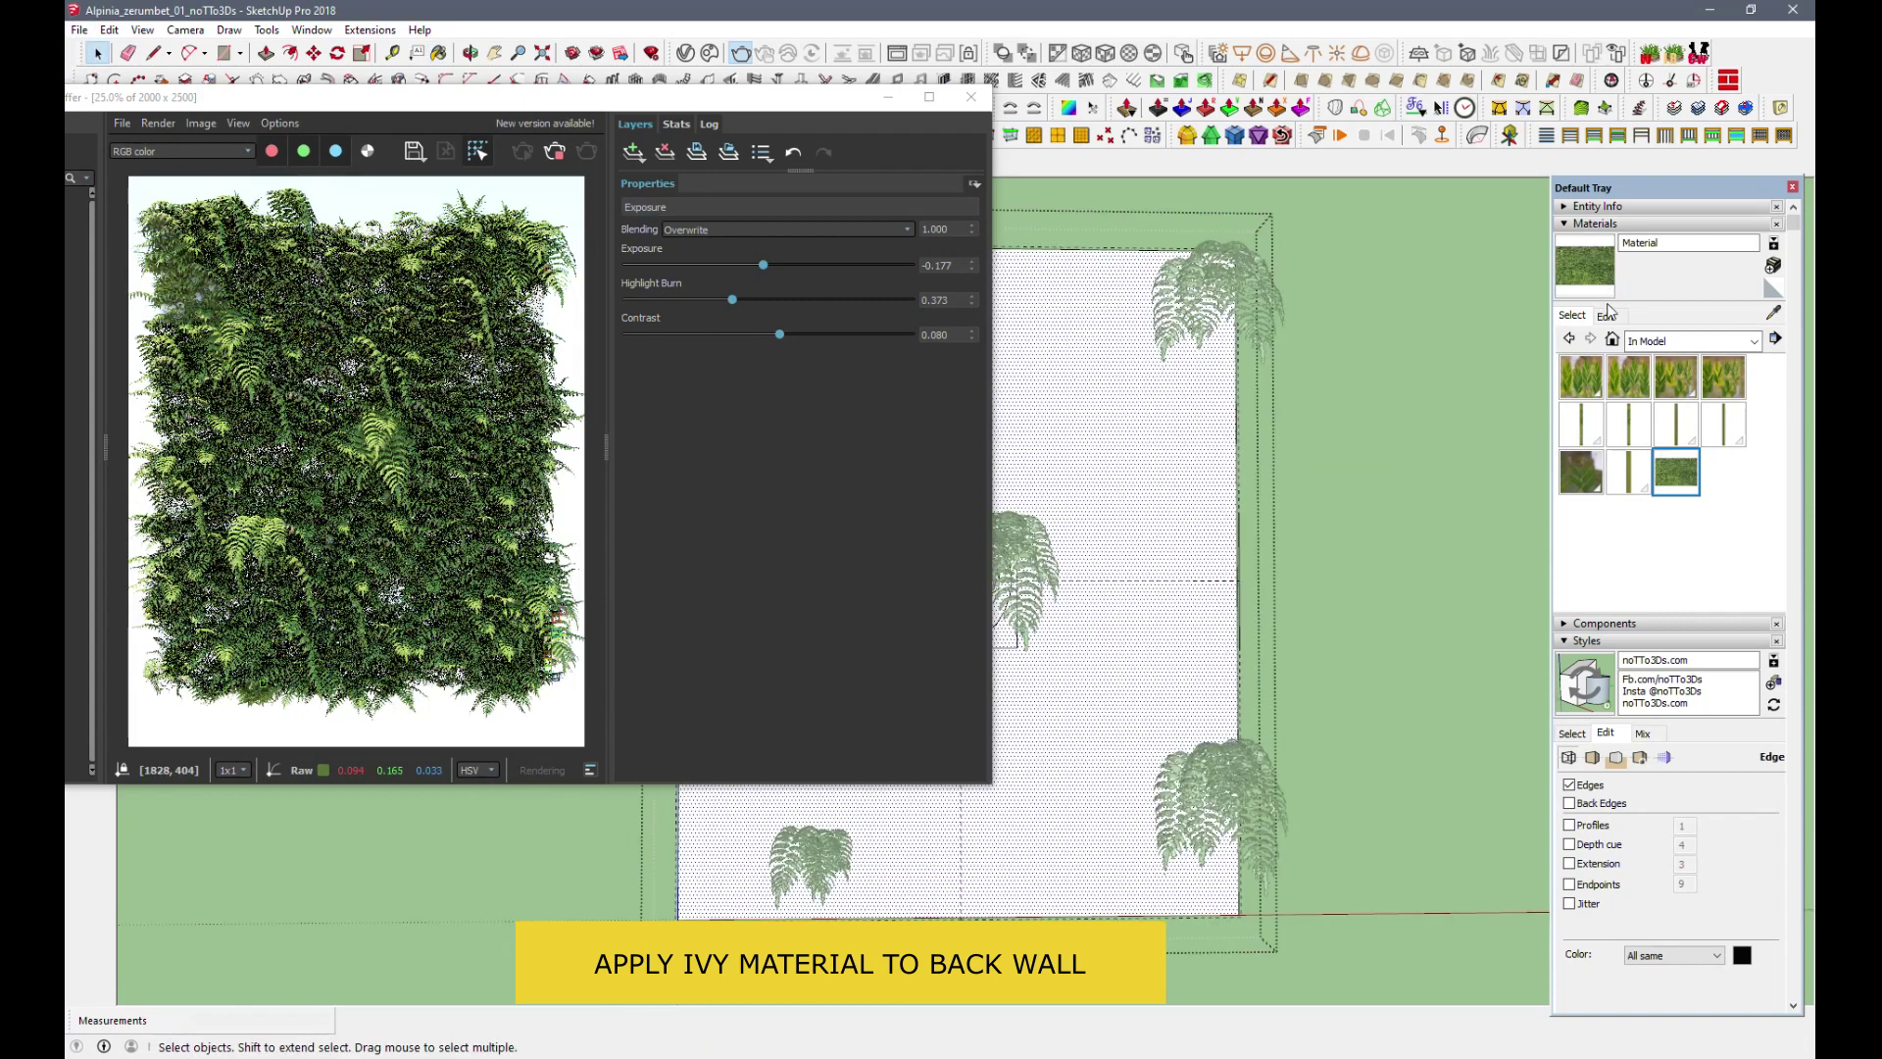
key(b)
click(1180, 472)
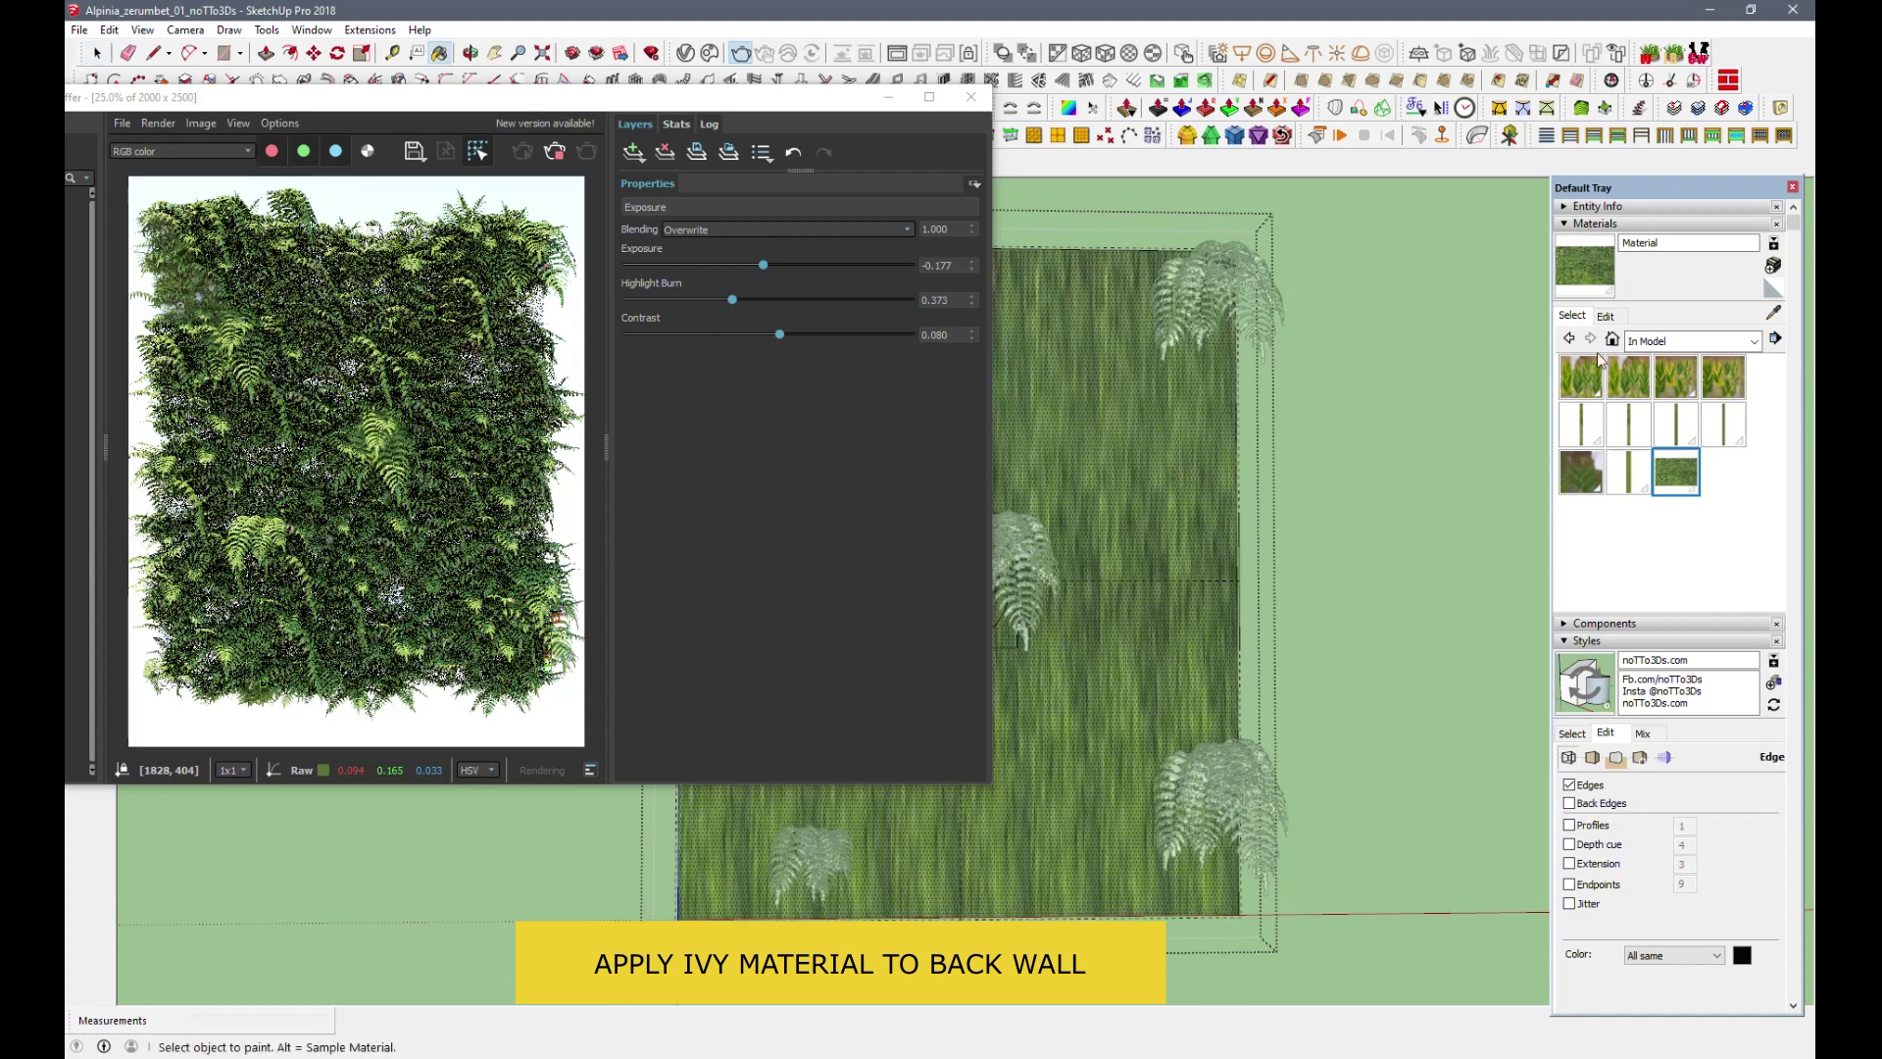
Set the ivy texture size to 1.00 m by 1.00 m in the material's edit settings.
double_click(1675, 471)
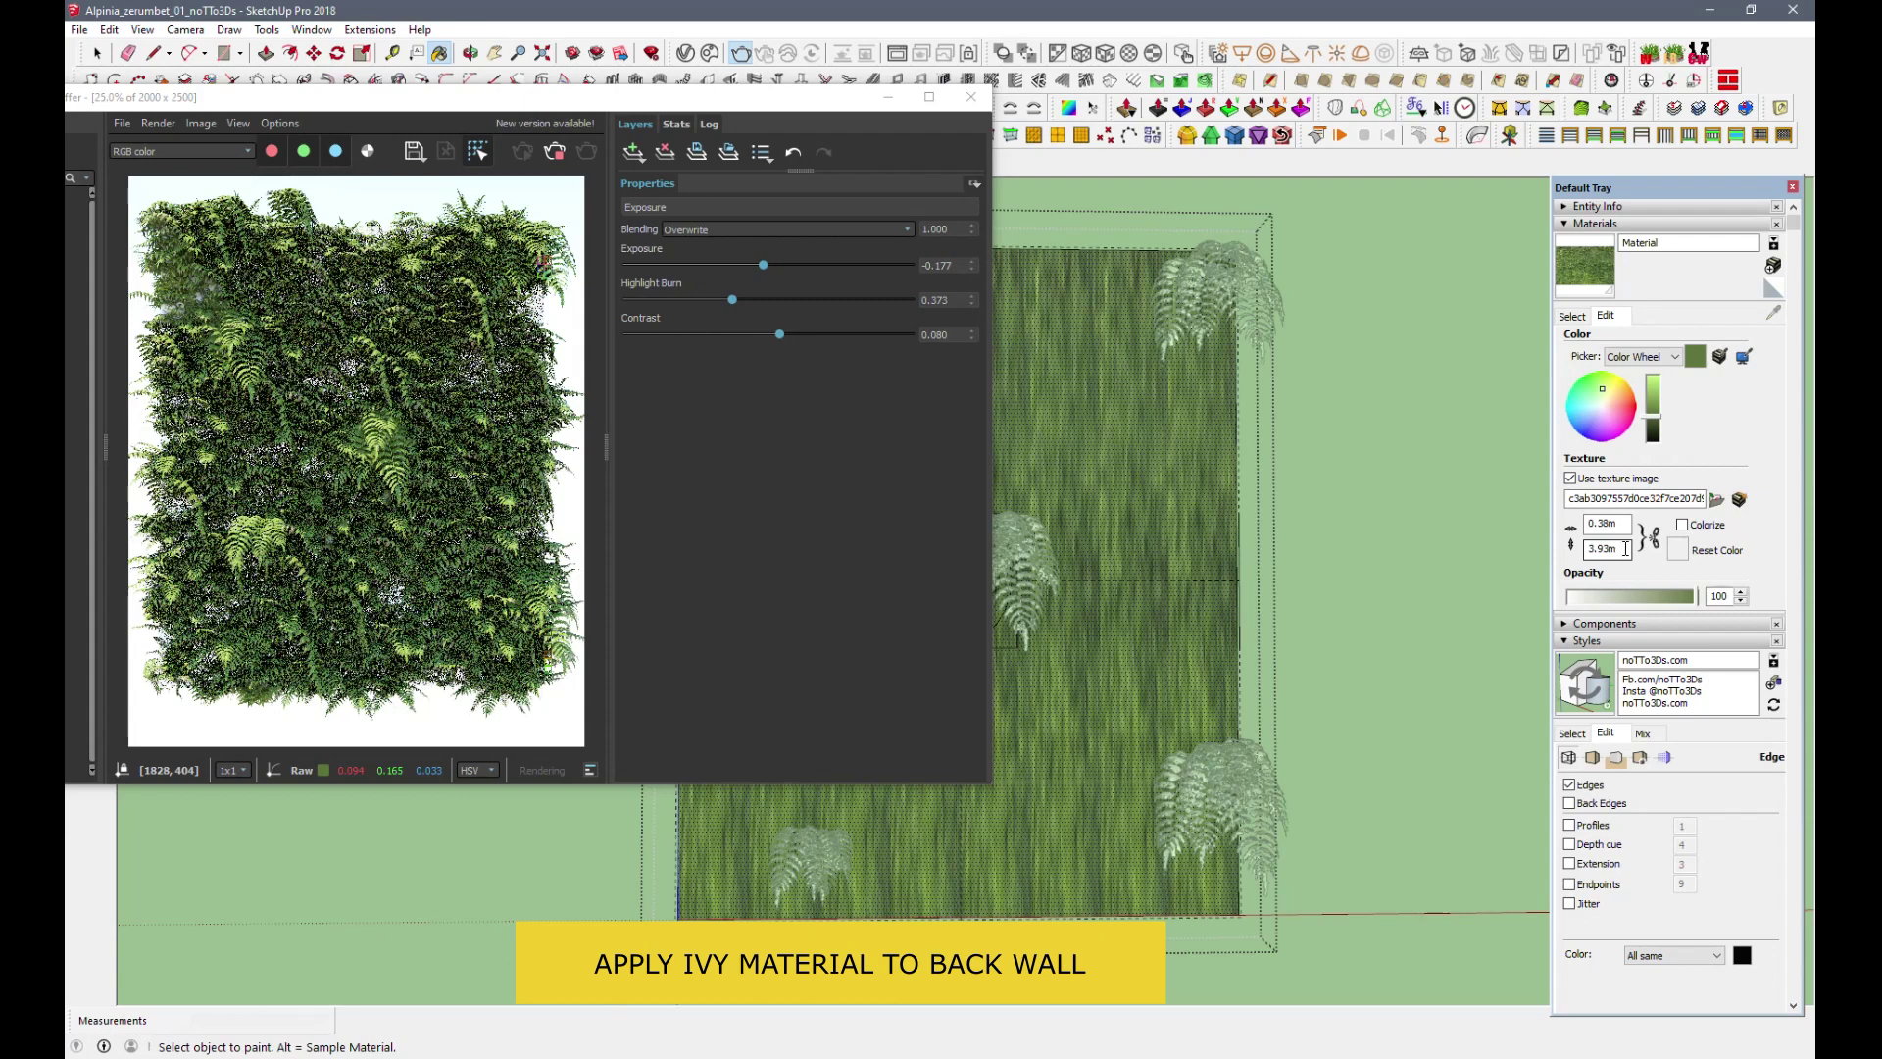
double_click(1625, 548)
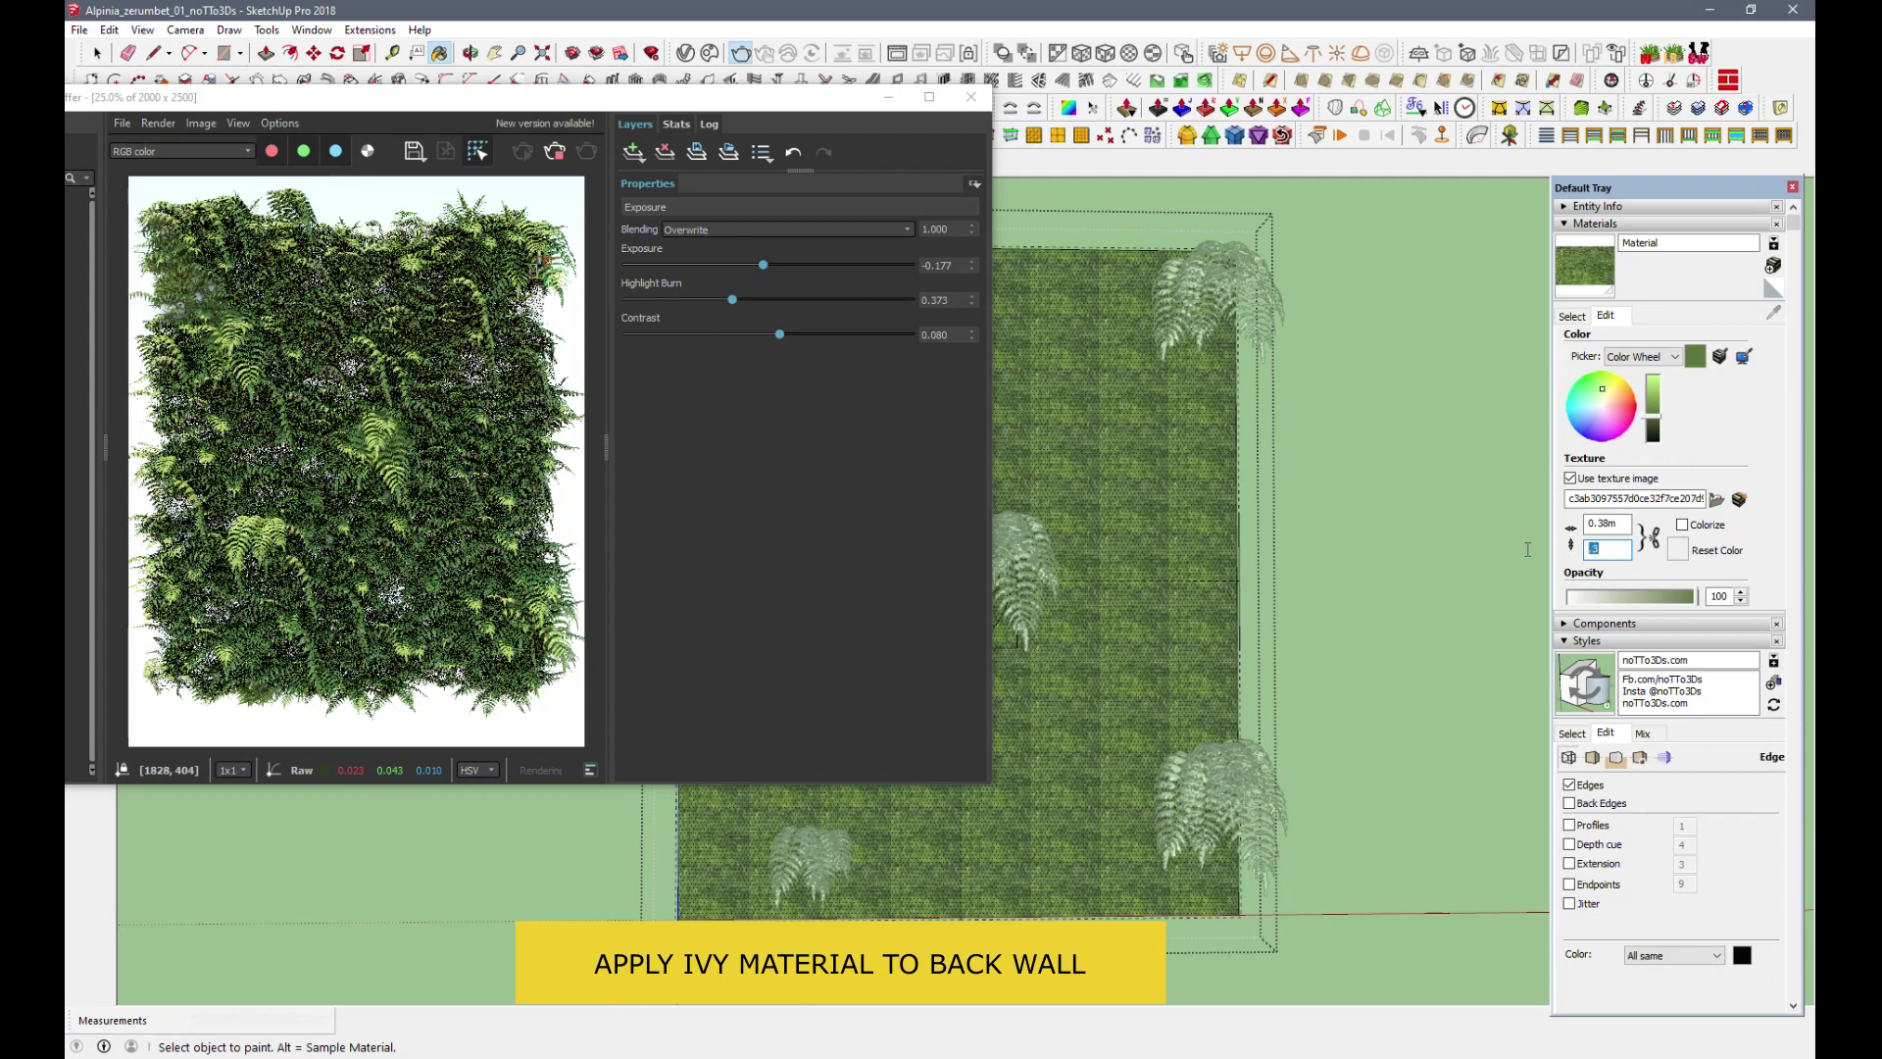
text(1)
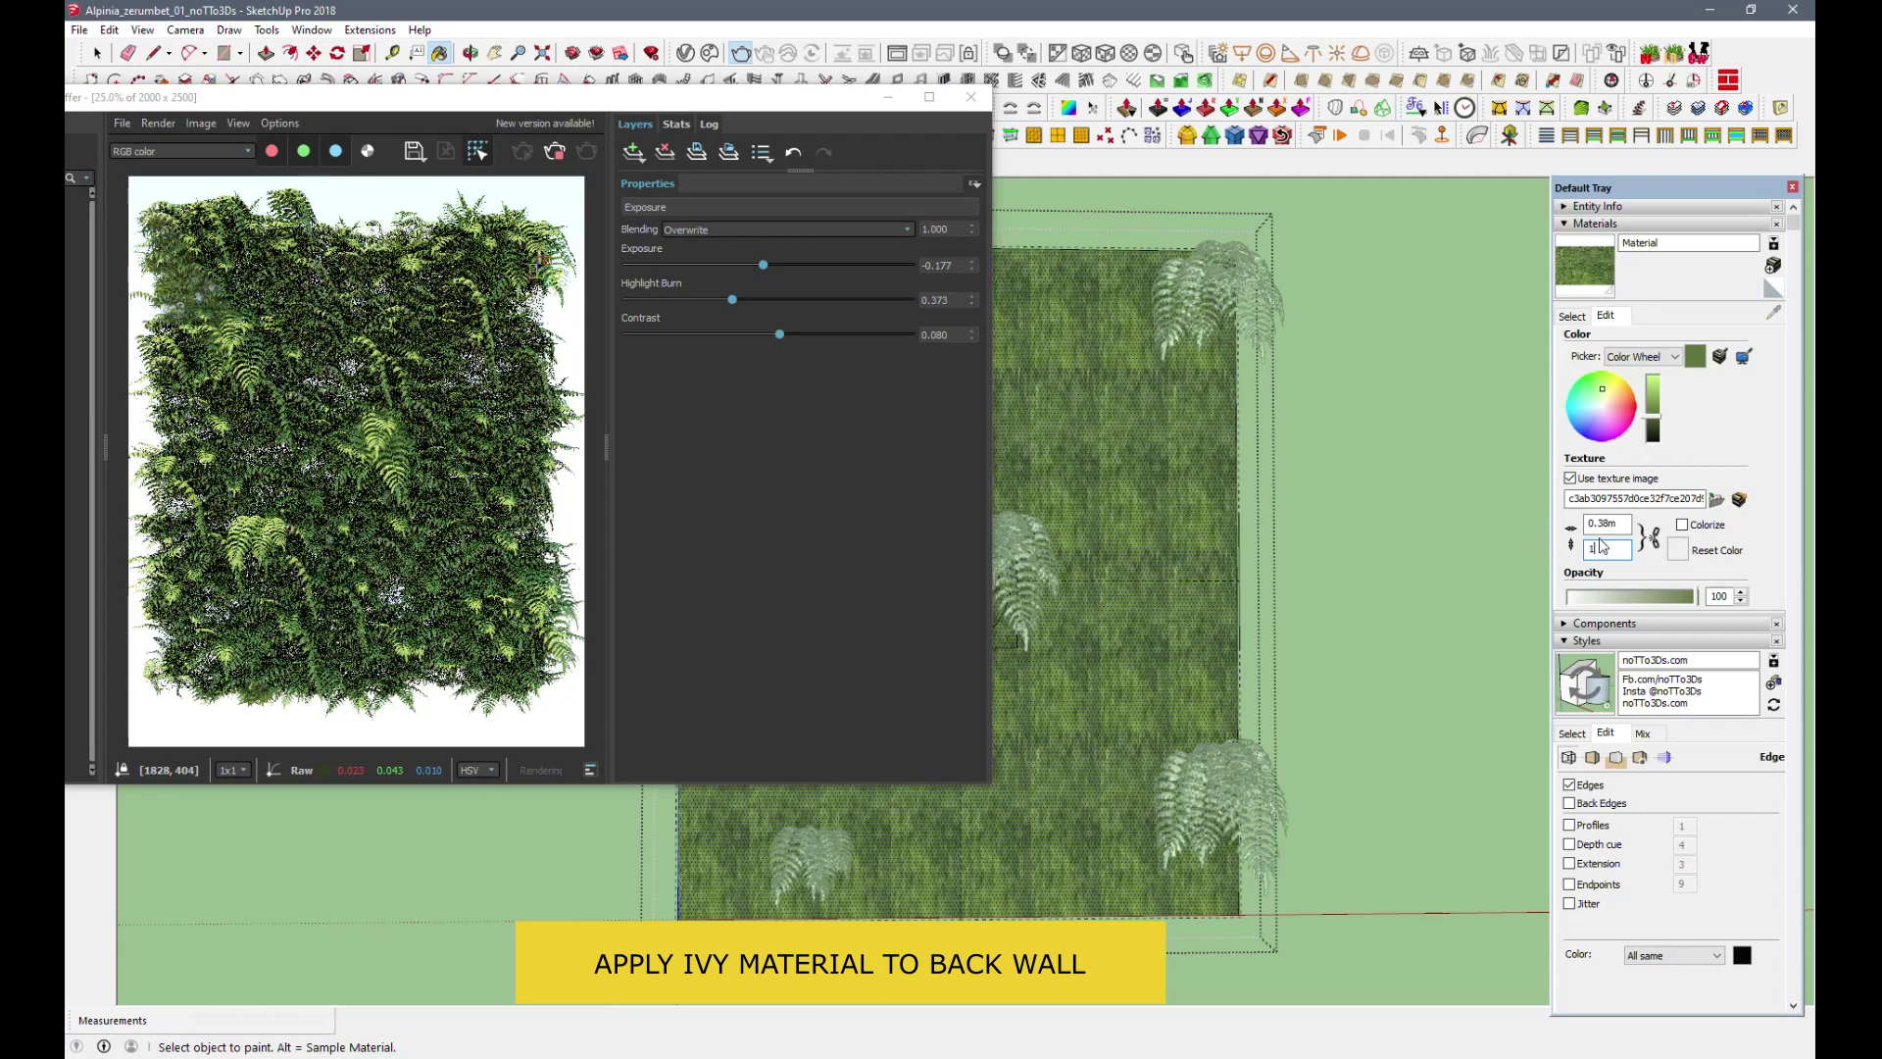
text(1)
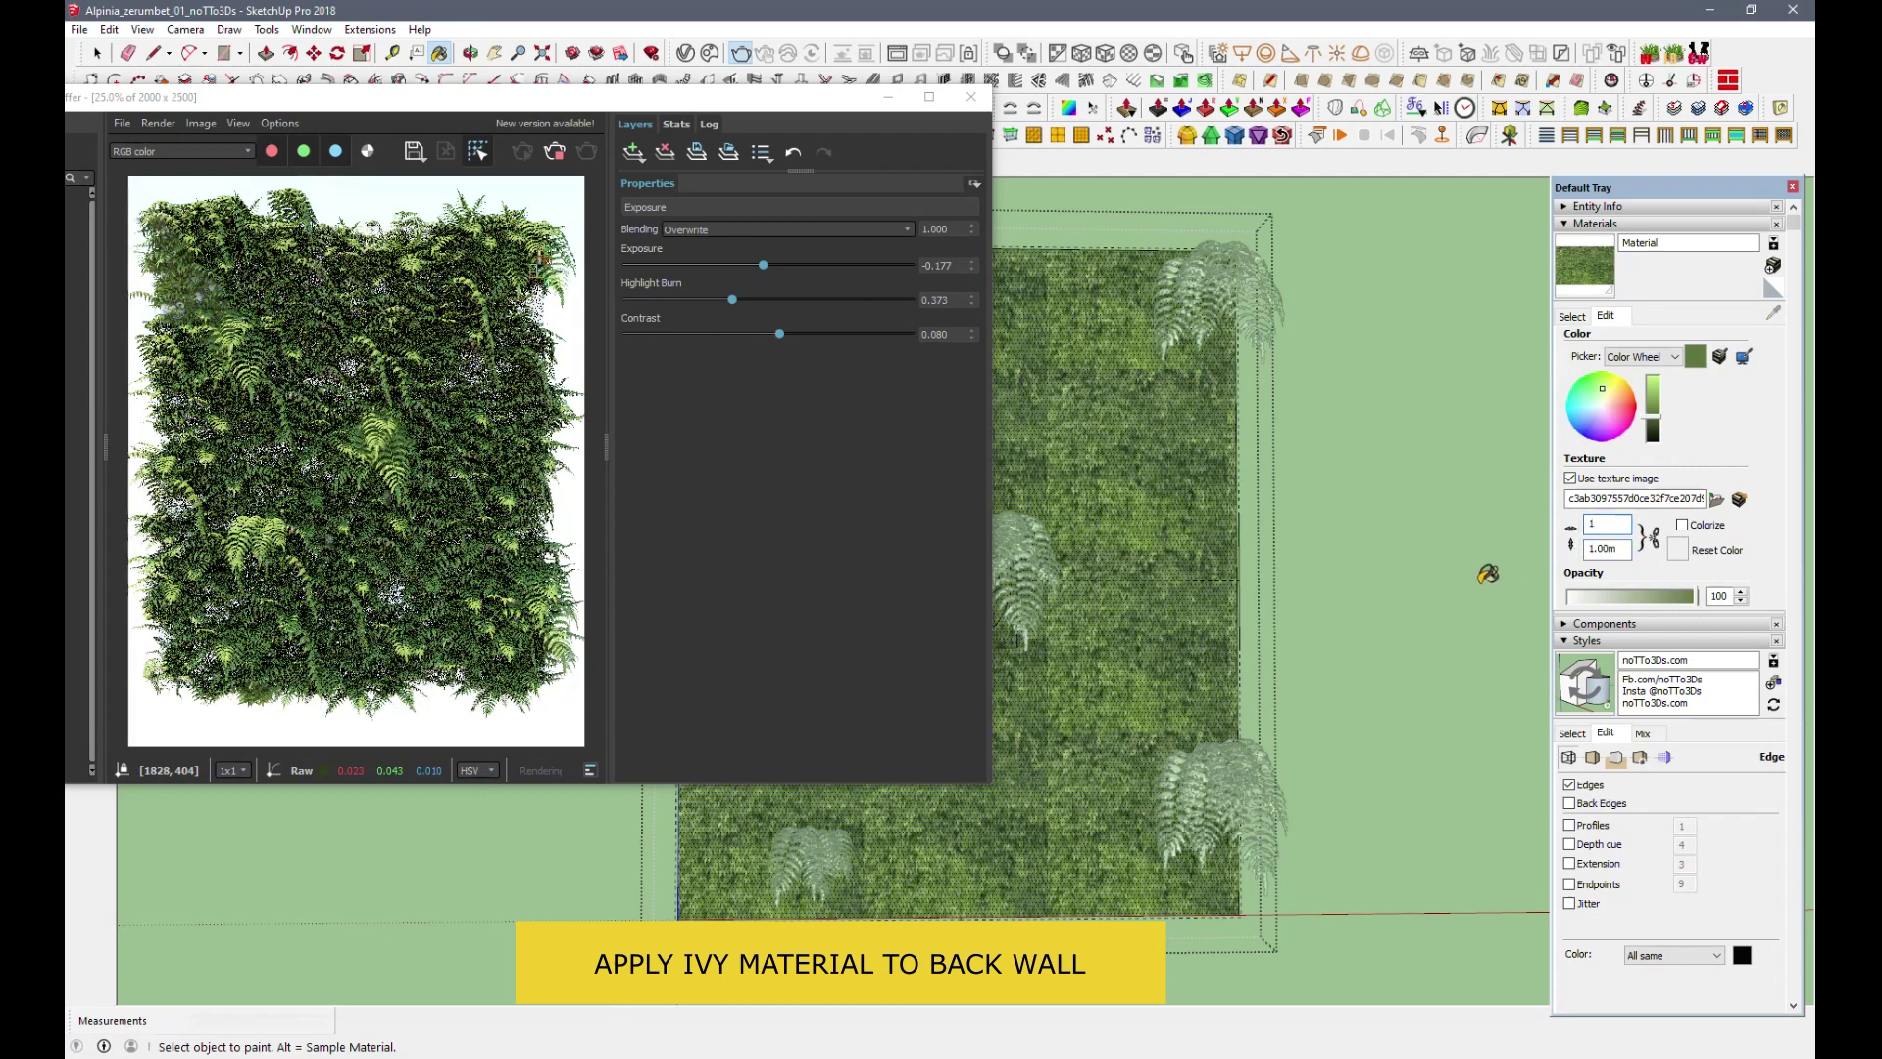
drag(744, 108, 1192, 180)
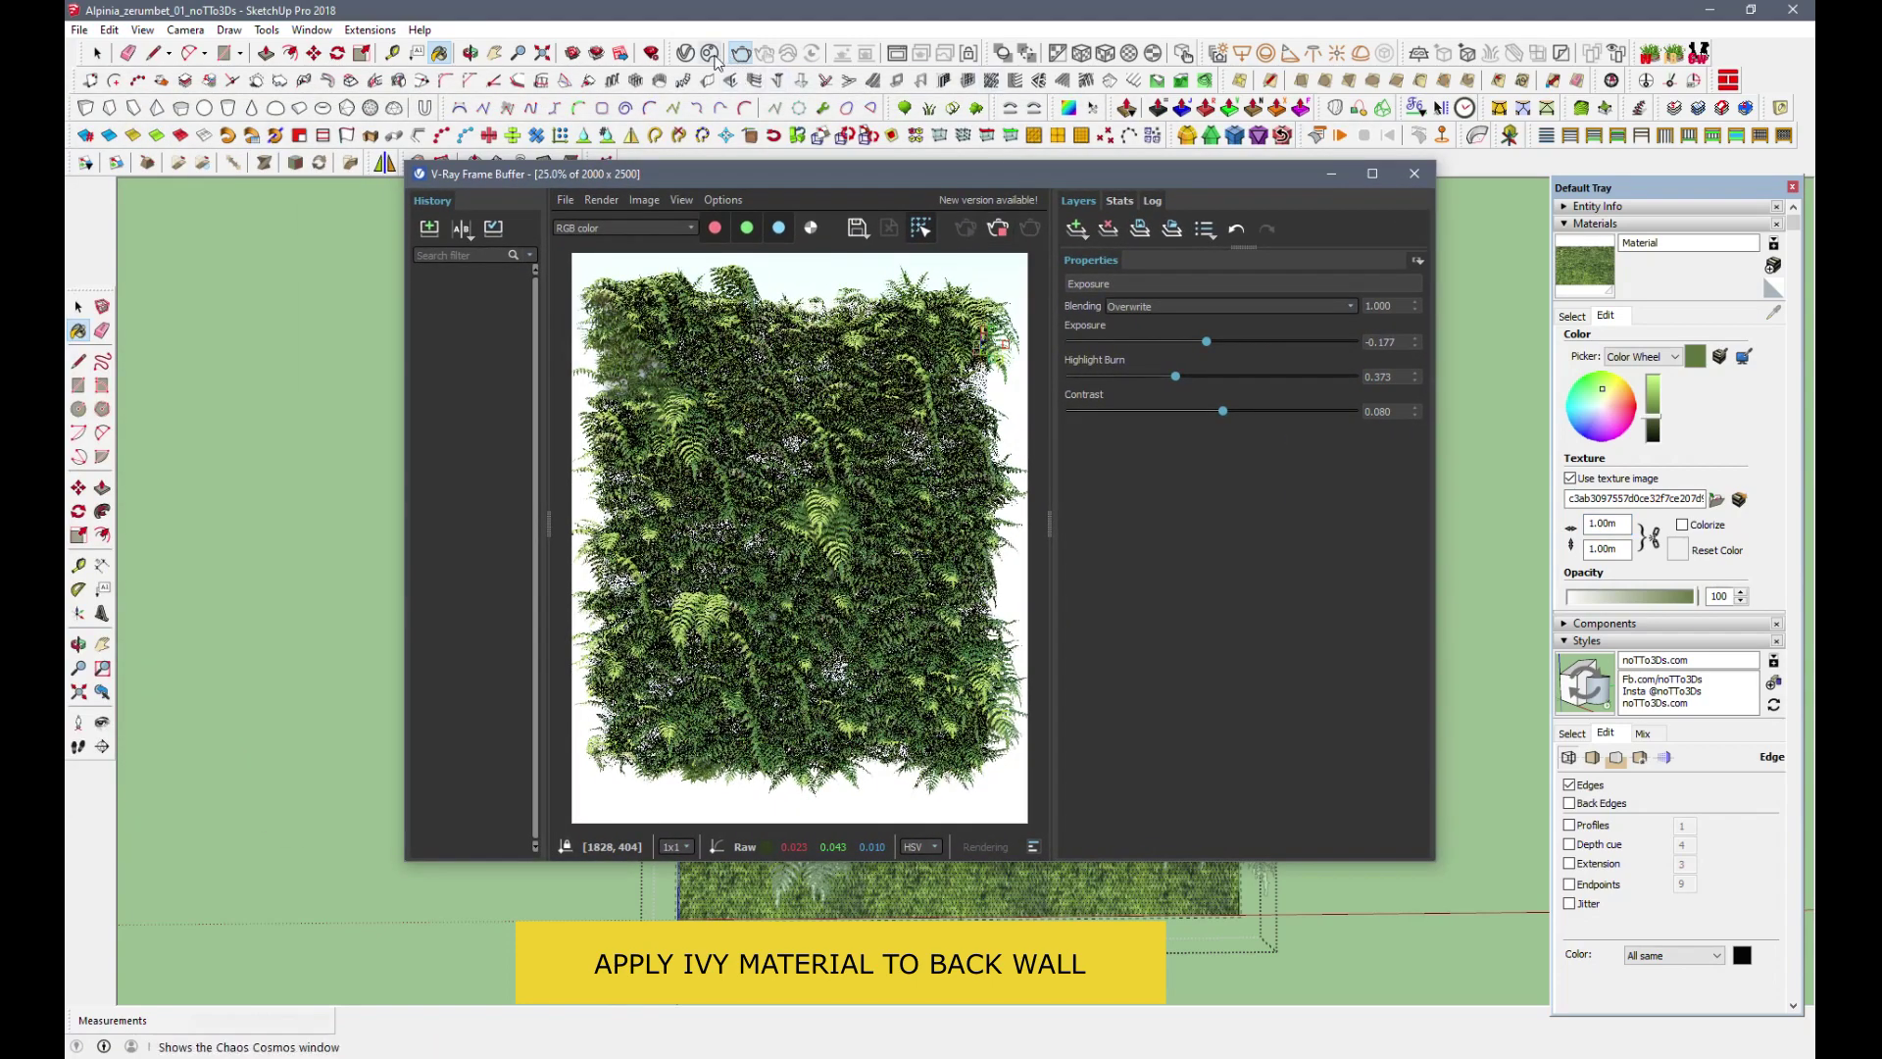
Stop the running V-Ray render of the ivy-backed fern wall.
click(1005, 233)
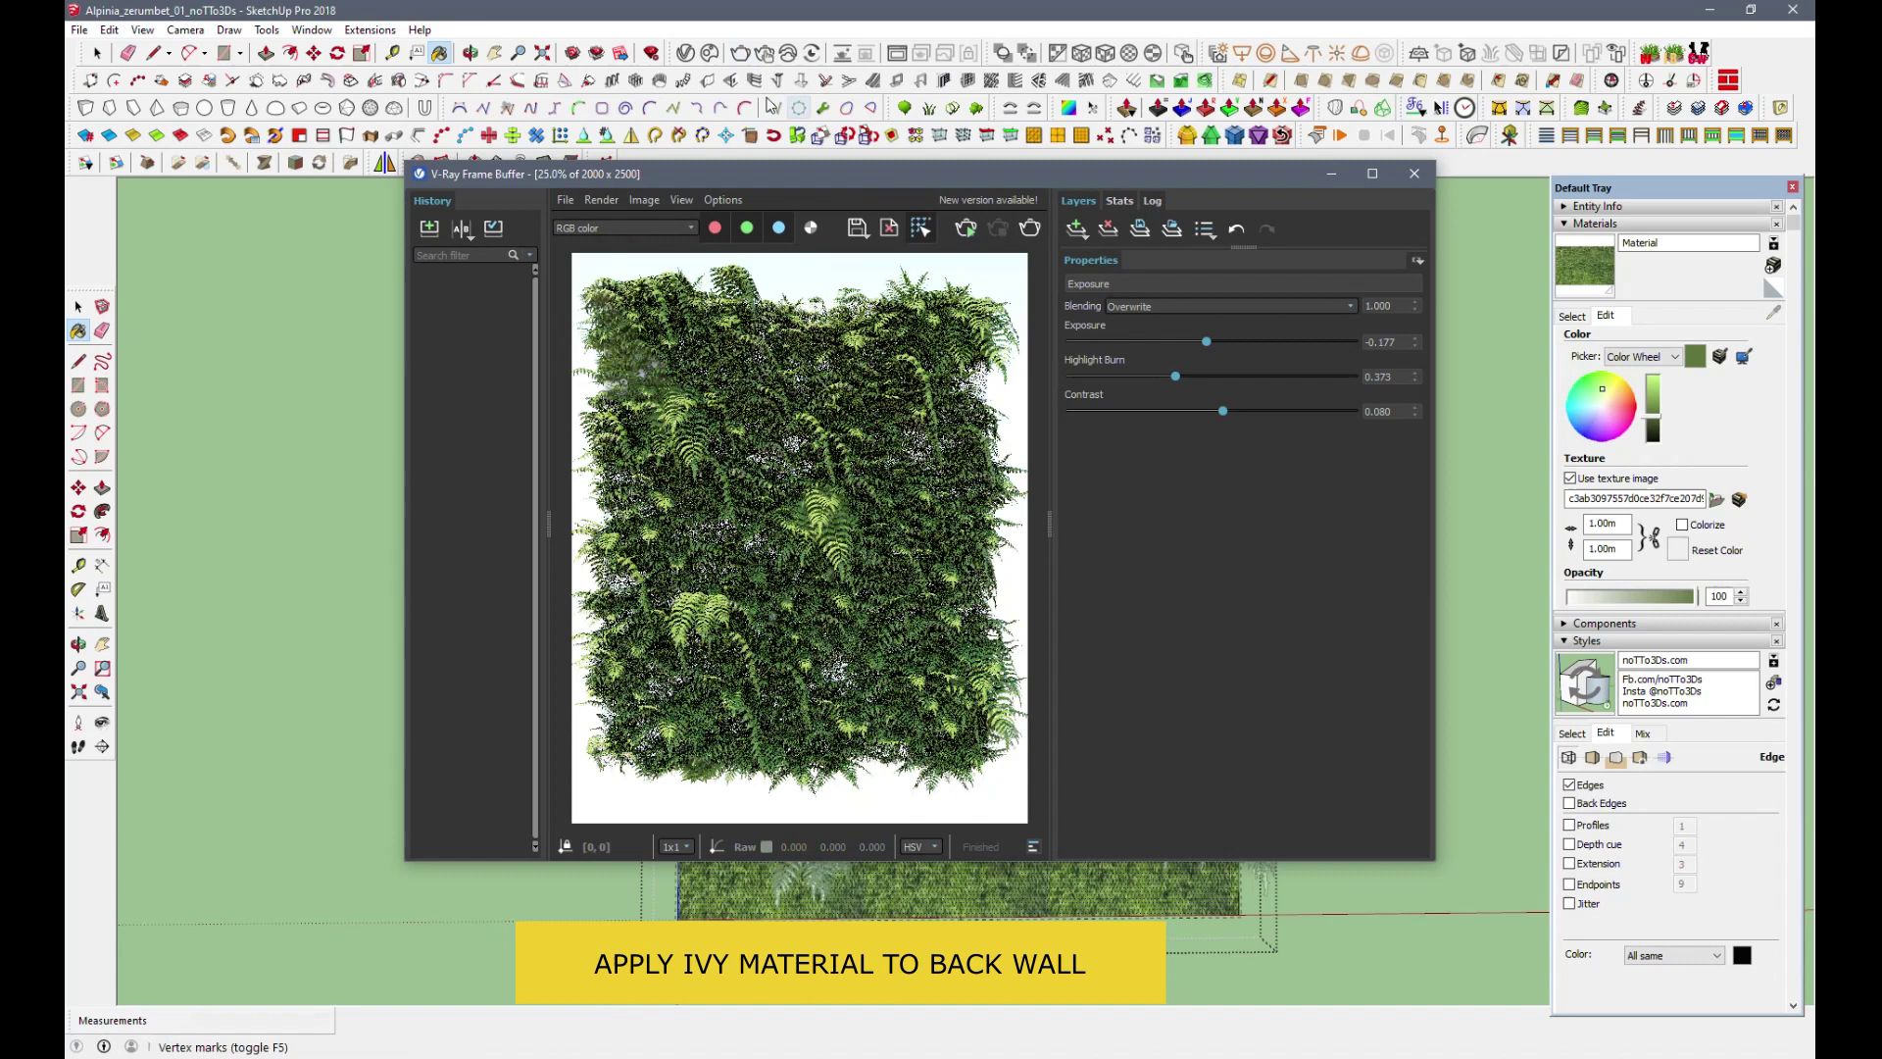